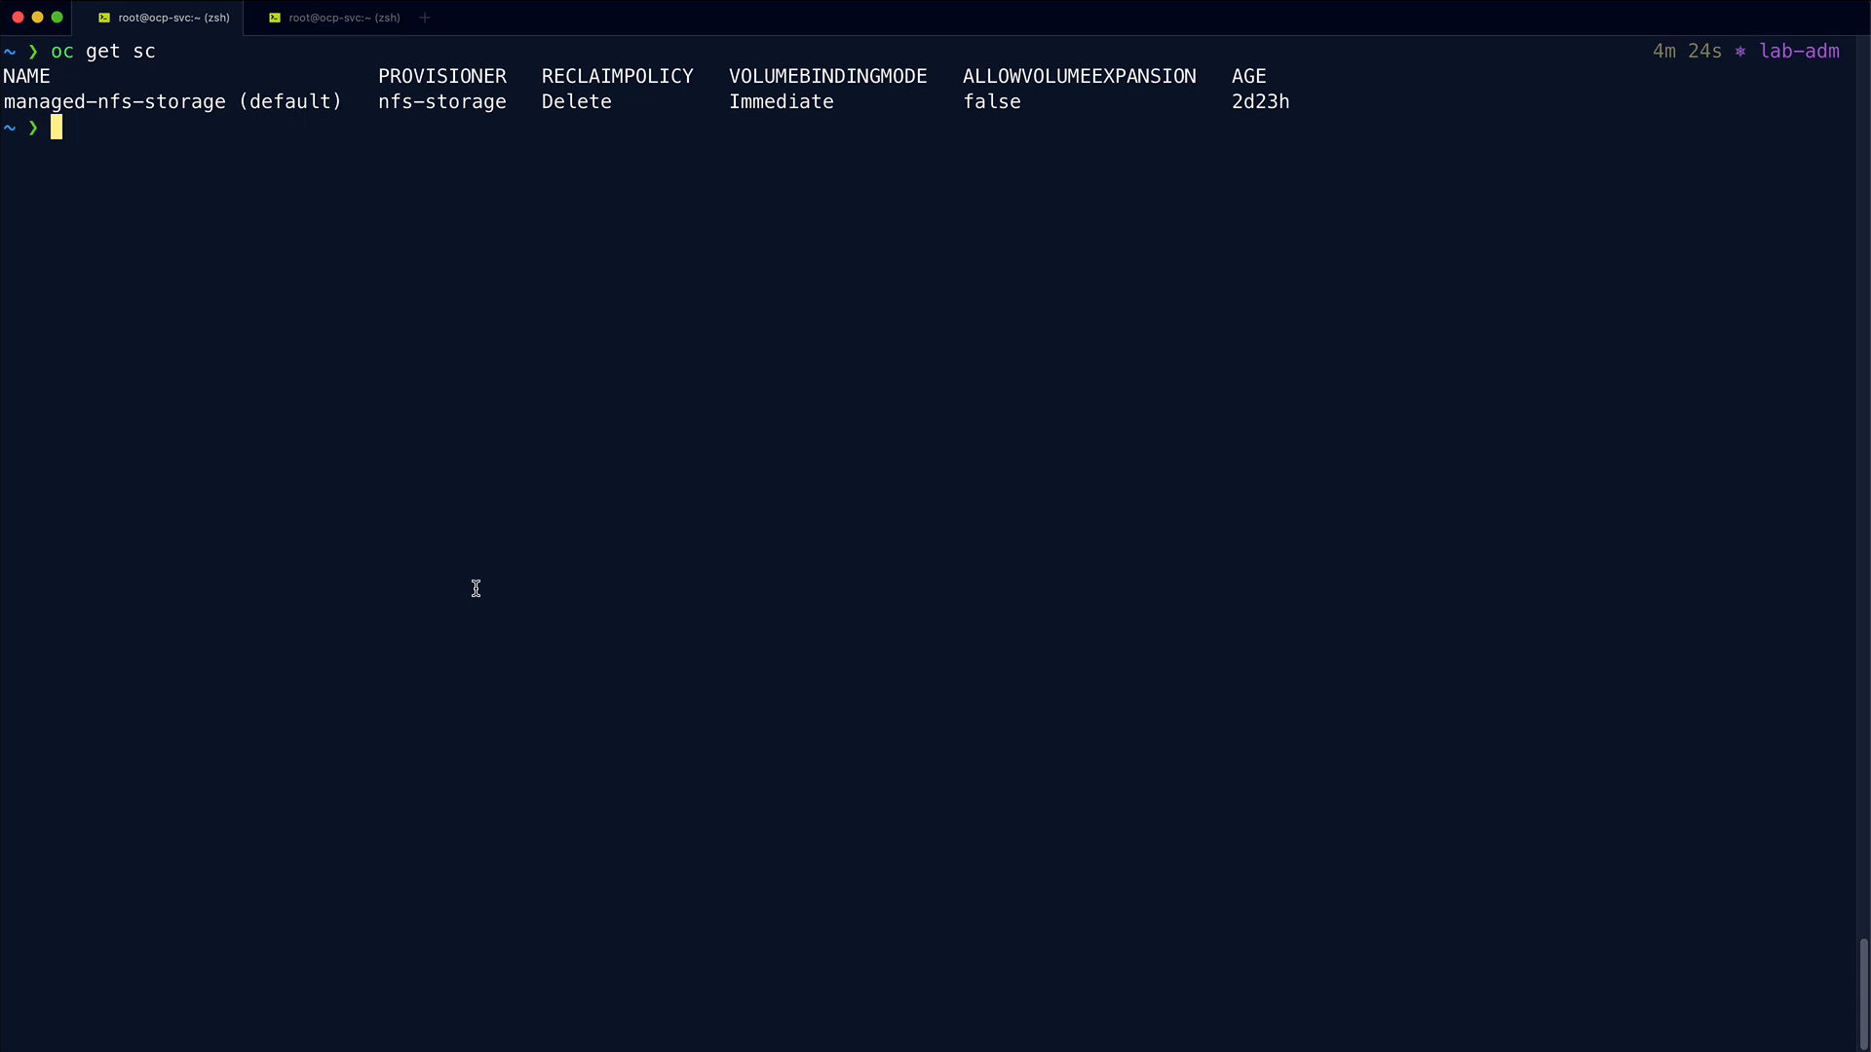
Step: List the config maps in the openshift-cnv namespace with oc get cm
text(oc get ca)
key(BackSpace)
text(m )
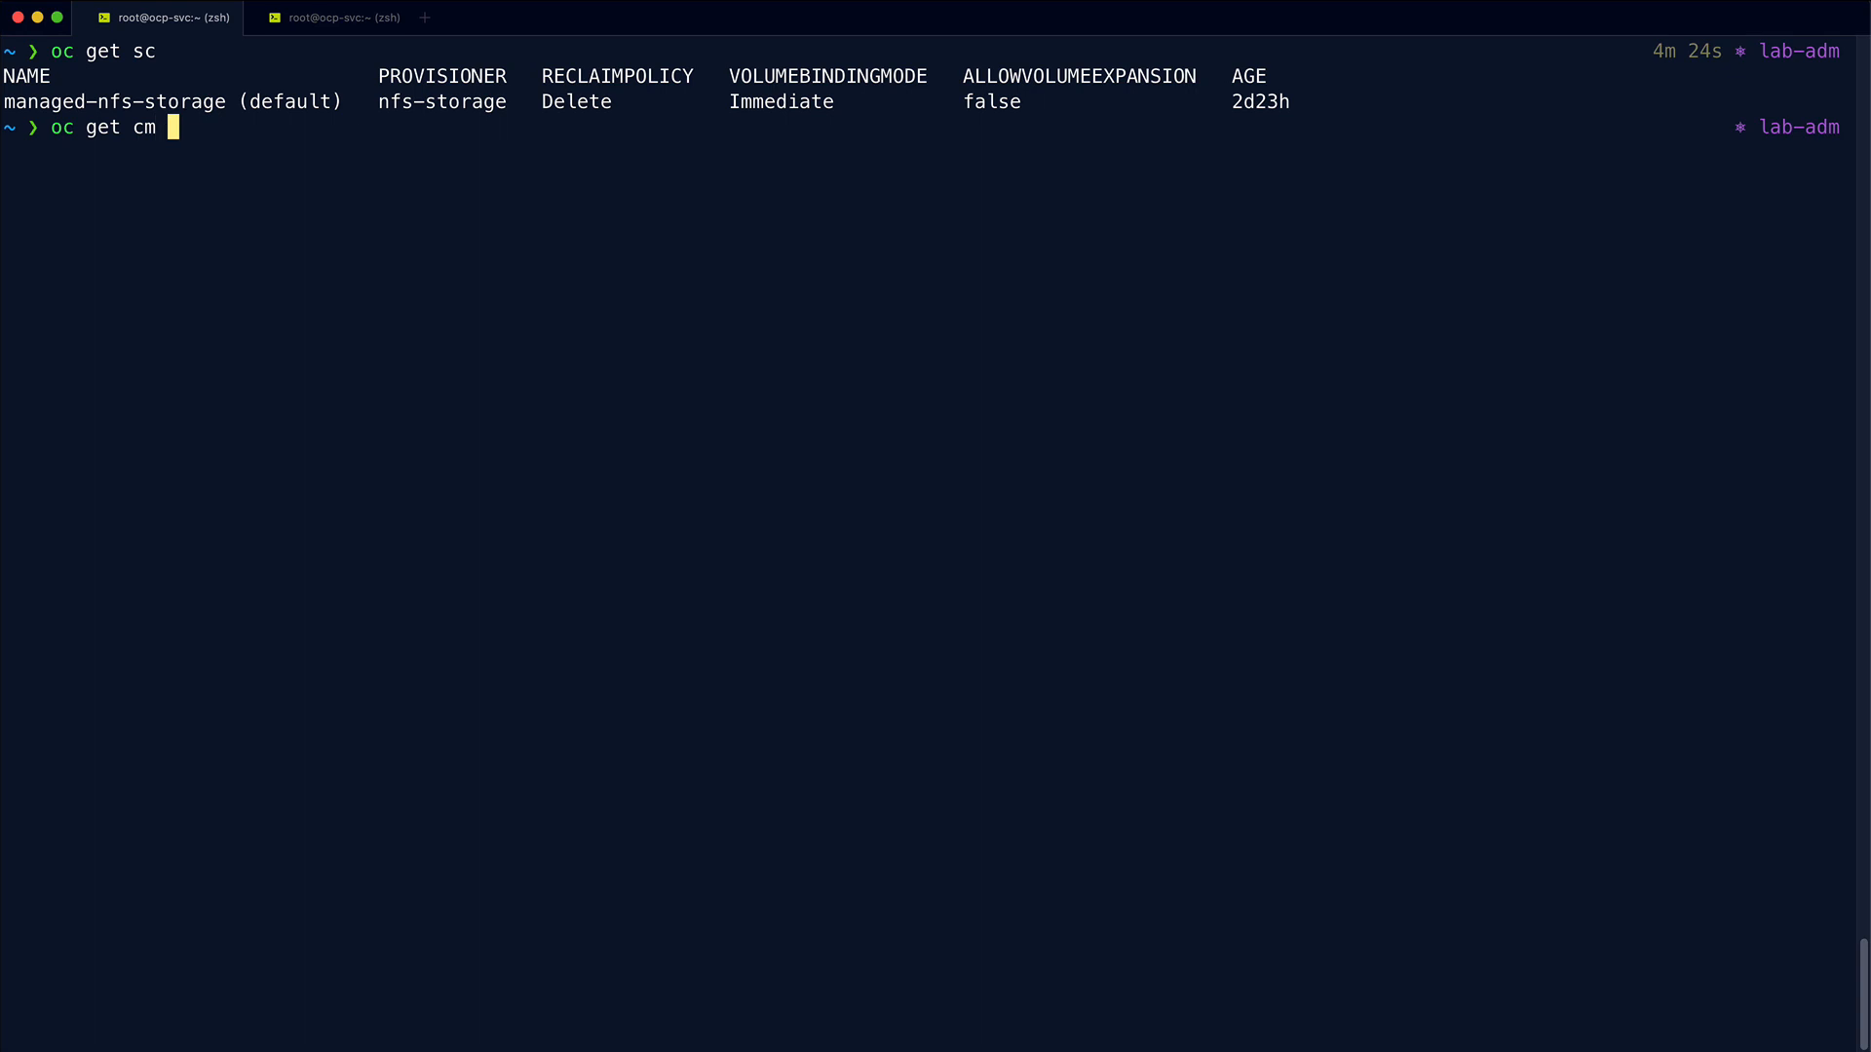
text(-n openshift-cnv)
key(Return)
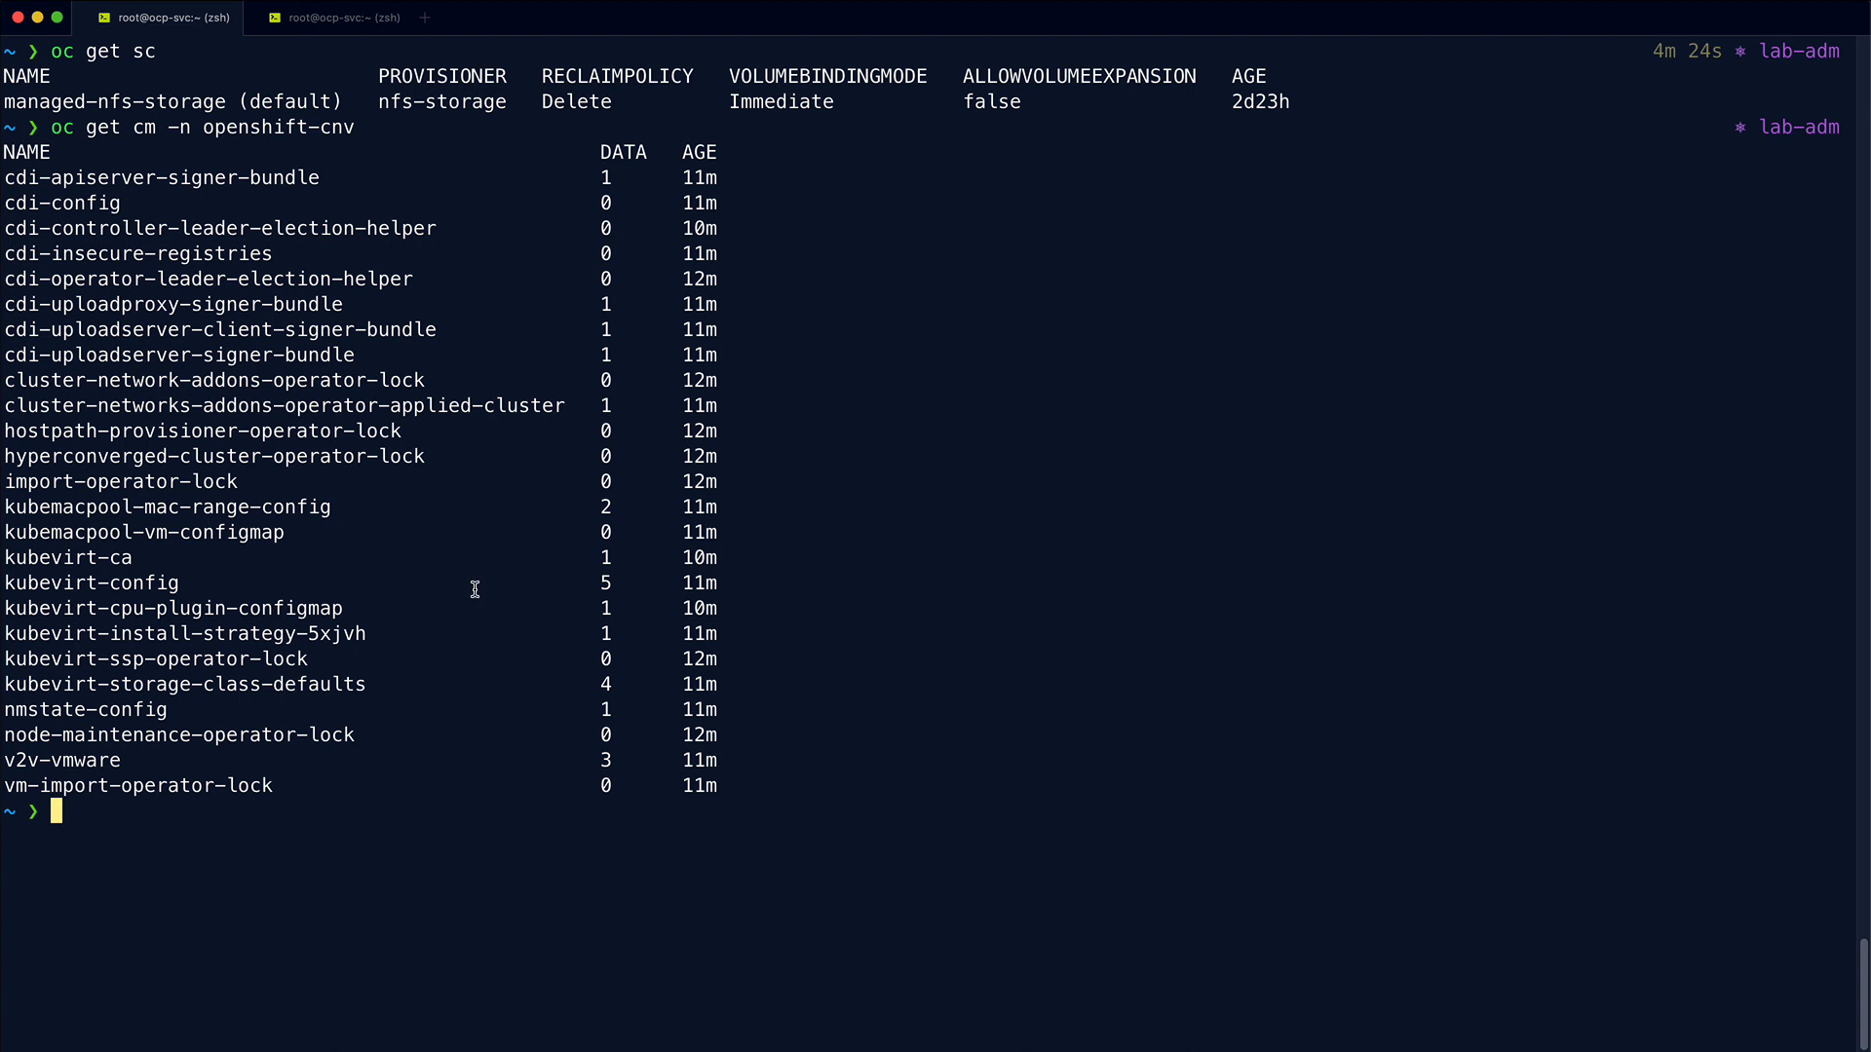
Step: Open the kubevirt-storage-class-defaults config map in the openshift-cnv namespace for editing with oc edit
double_click(166, 685)
key(super+c)
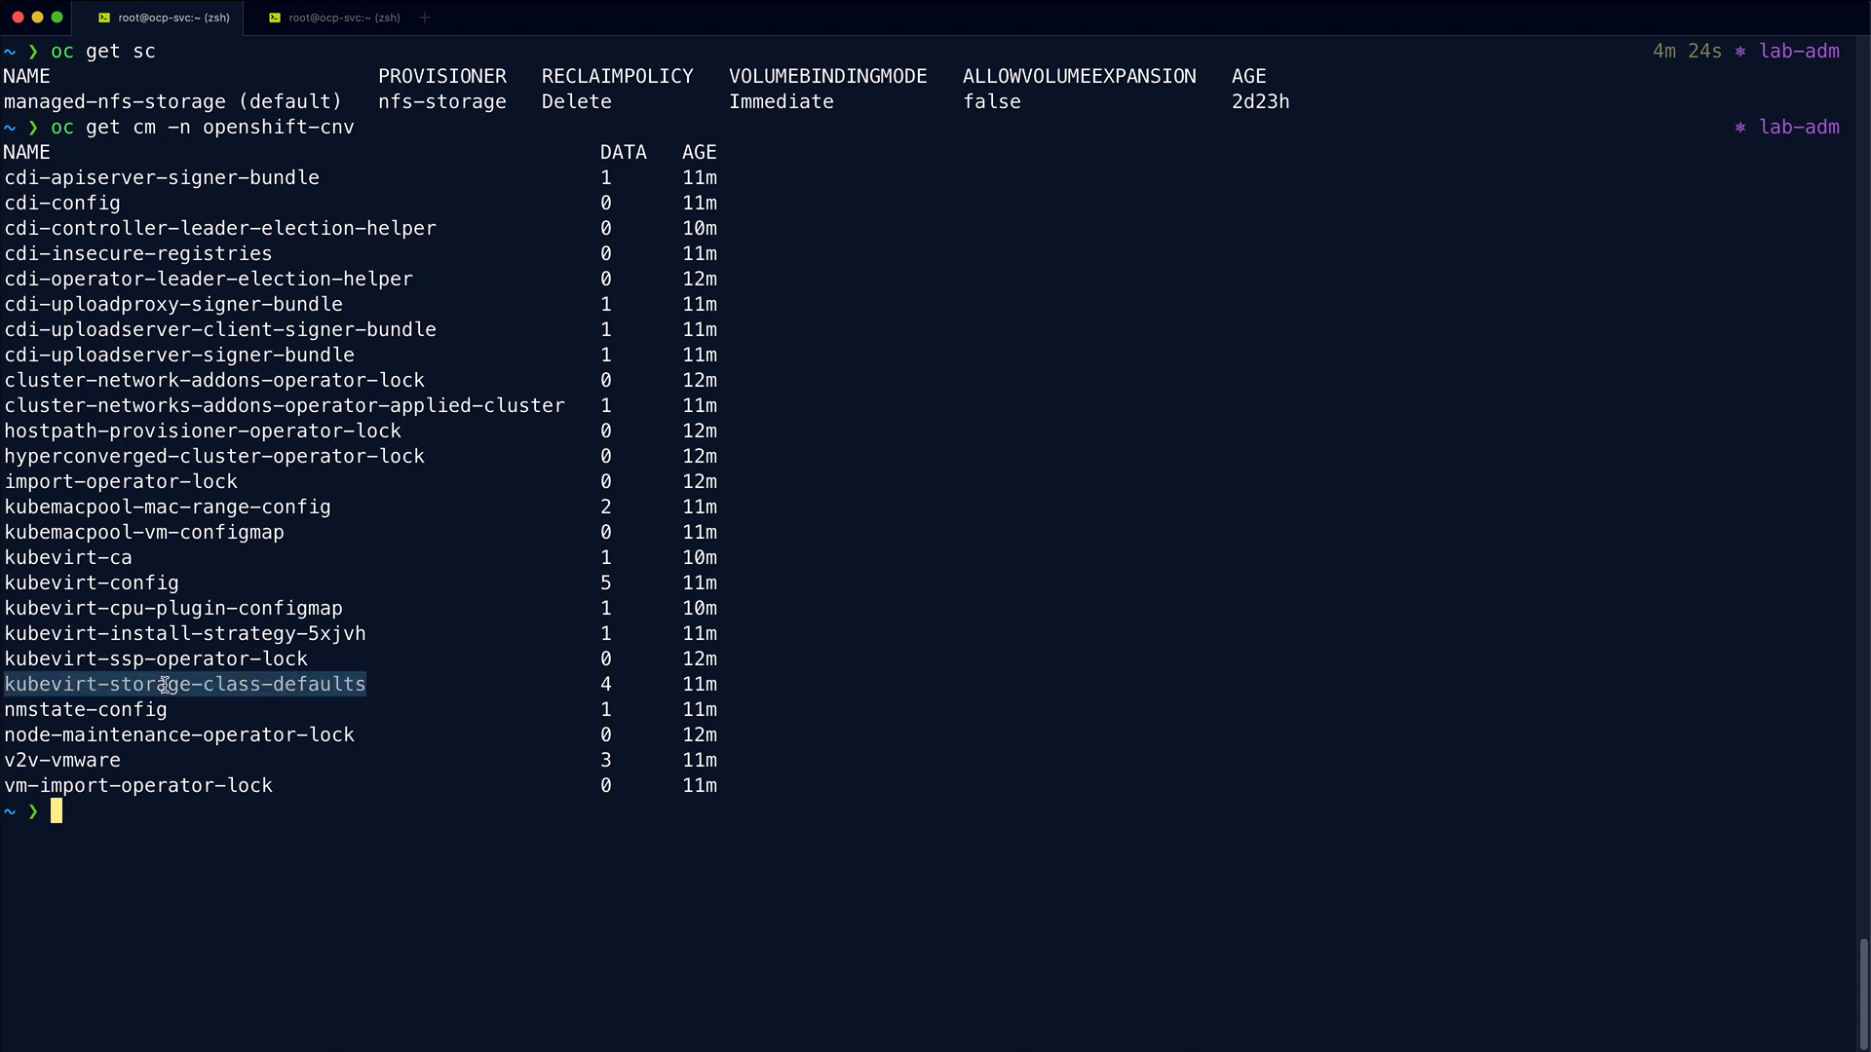
text(oc edit)
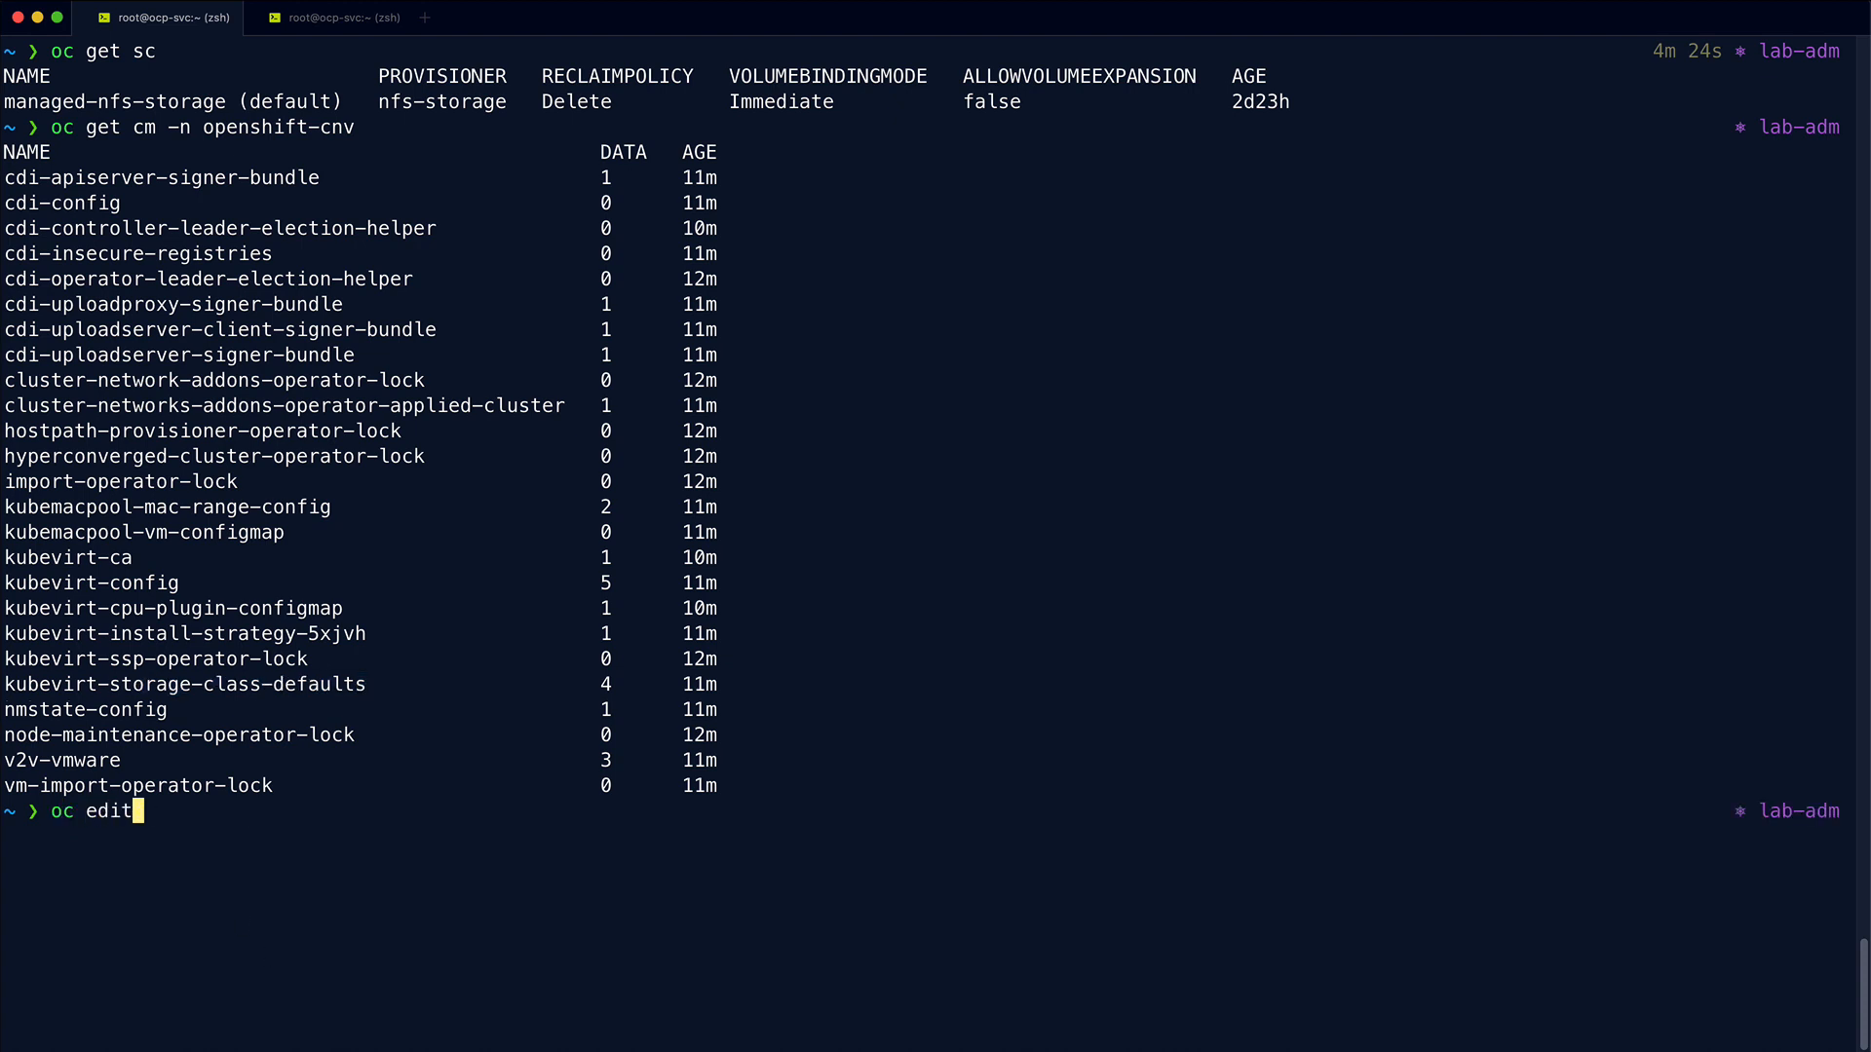
text( cm -n openshift-cnv)
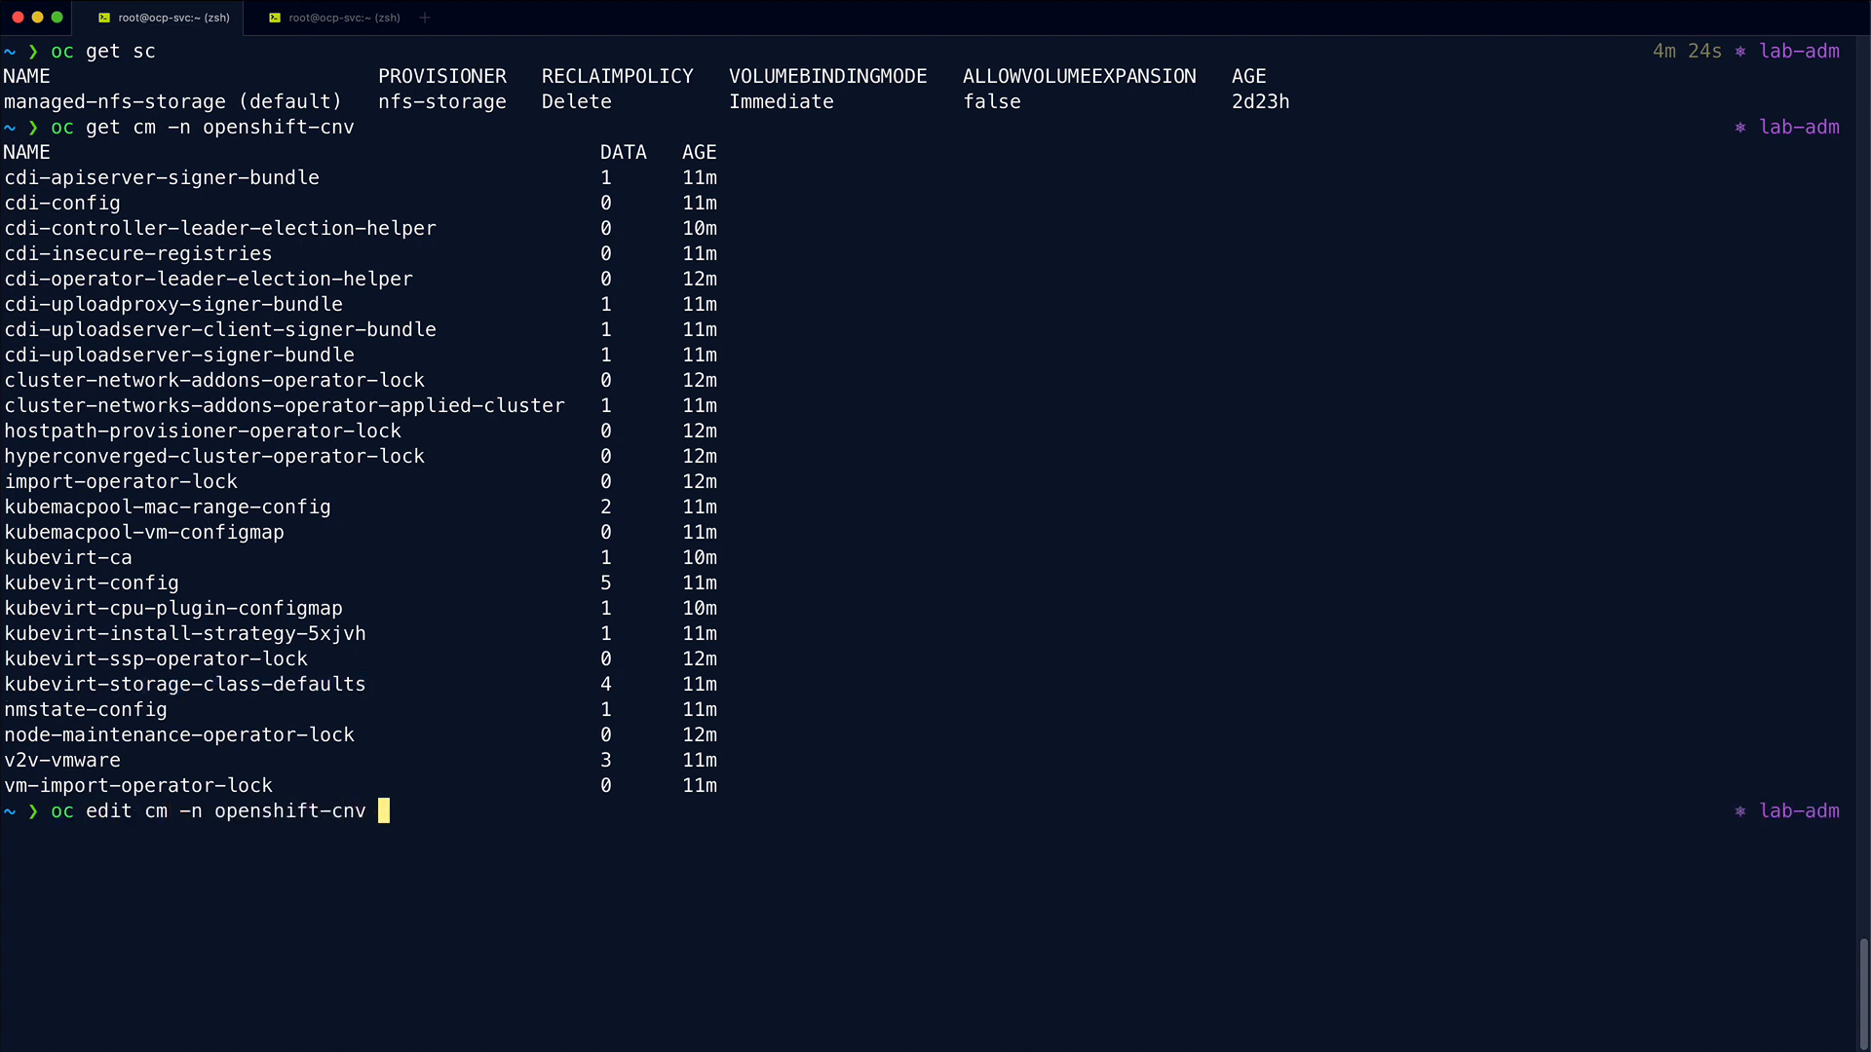
key(super+v)
key(Return)
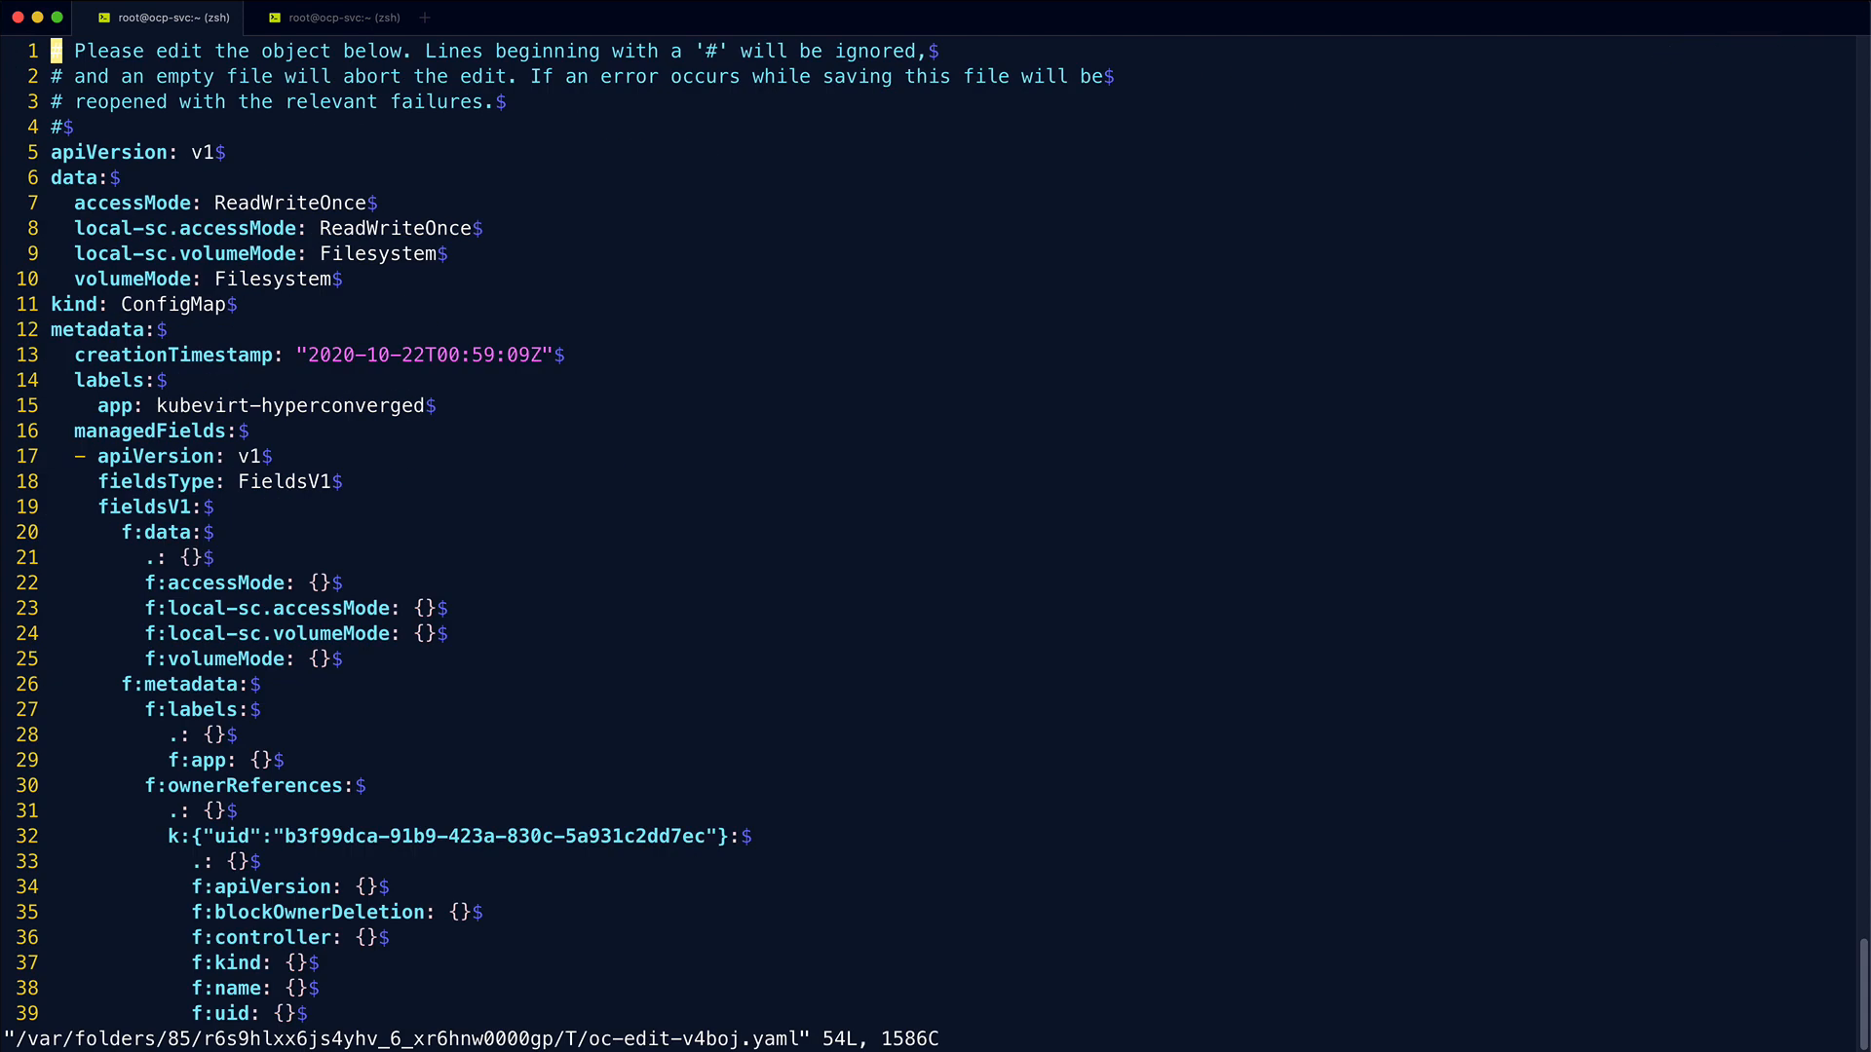
Step: Look through the config map's contents to the end and back up to the access mode entries under data
key(shift+g)
key(k)
key(k)
key(k)
key(k)
key(k)
key(k)
key(k)
key(k)
key(k)
key(k)
key(k)
key(k)
key(k)
key(k)
key(k)
key(k)
key(k)
key(k)
key(k)
key(k)
key(k)
key(k)
key(k)
key(k)
key(k)
key(k)
key(k)
key(k)
key(k)
key(k)
key(k)
key(k)
key(k)
key(k)
key(k)
key(k)
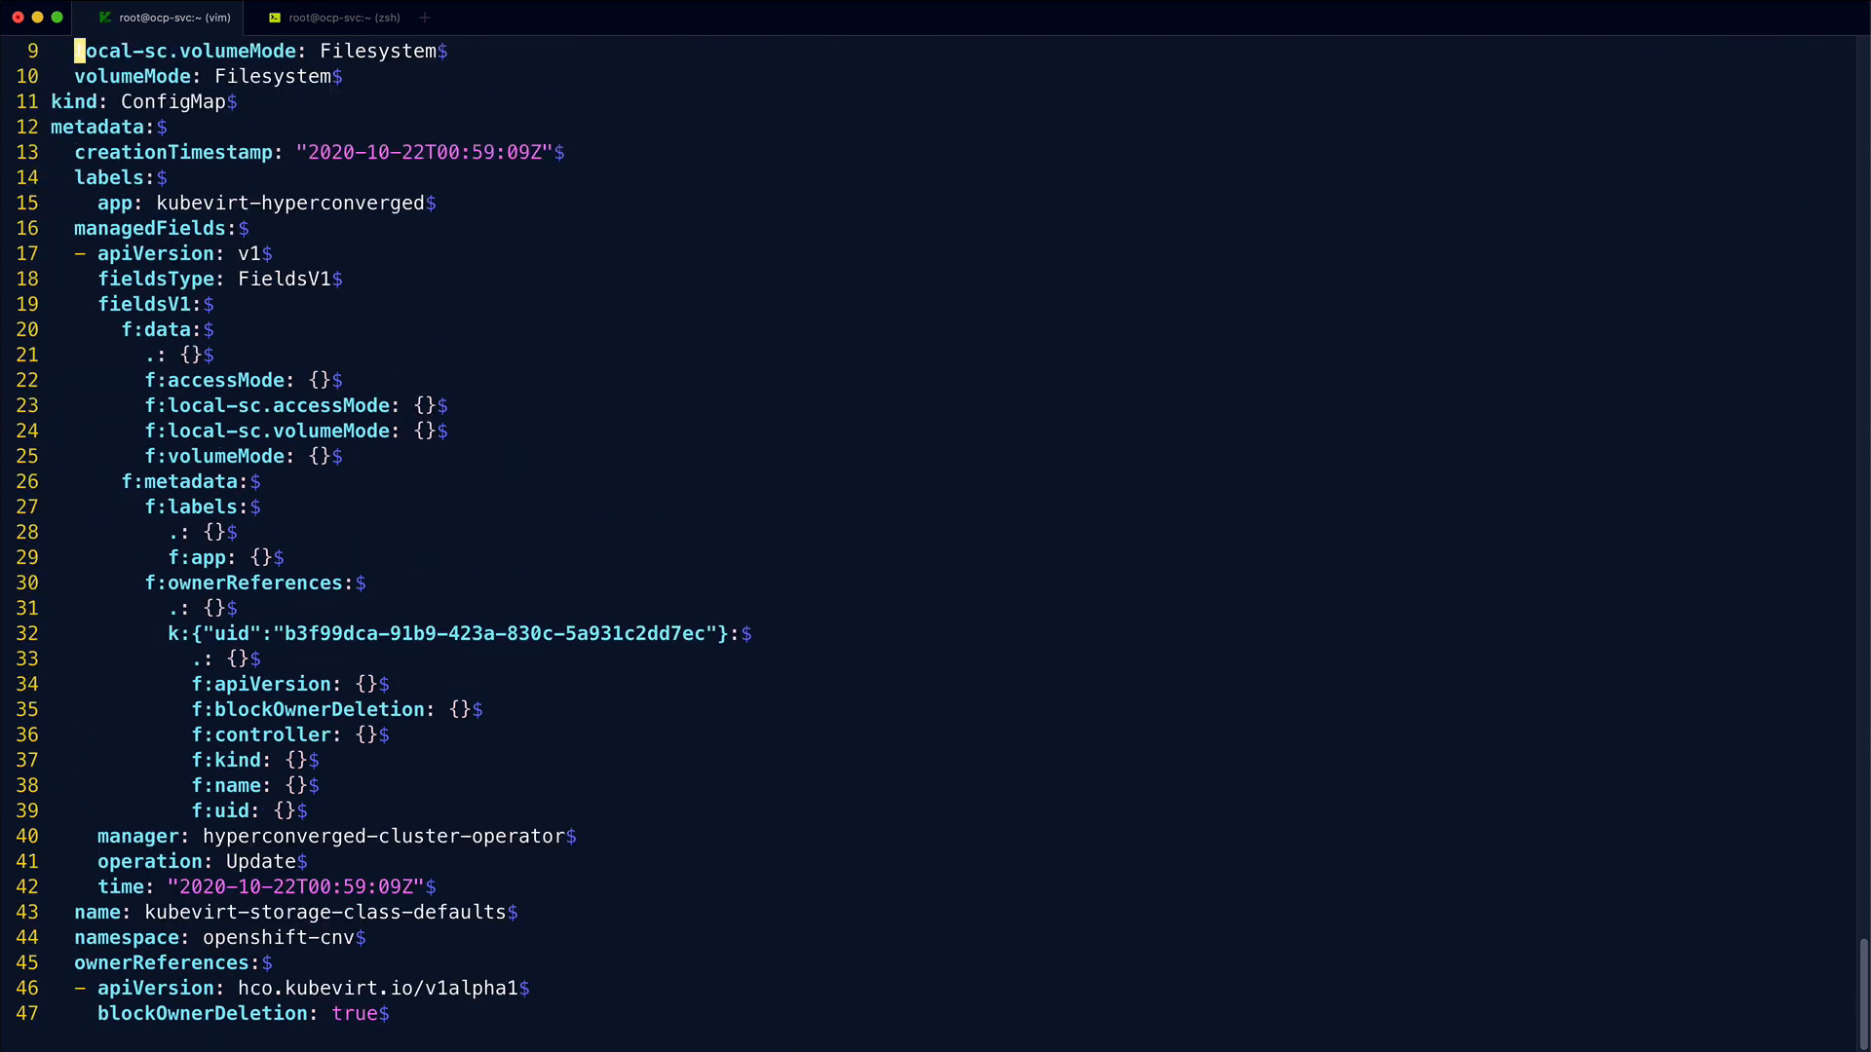
key(j)
key(j)
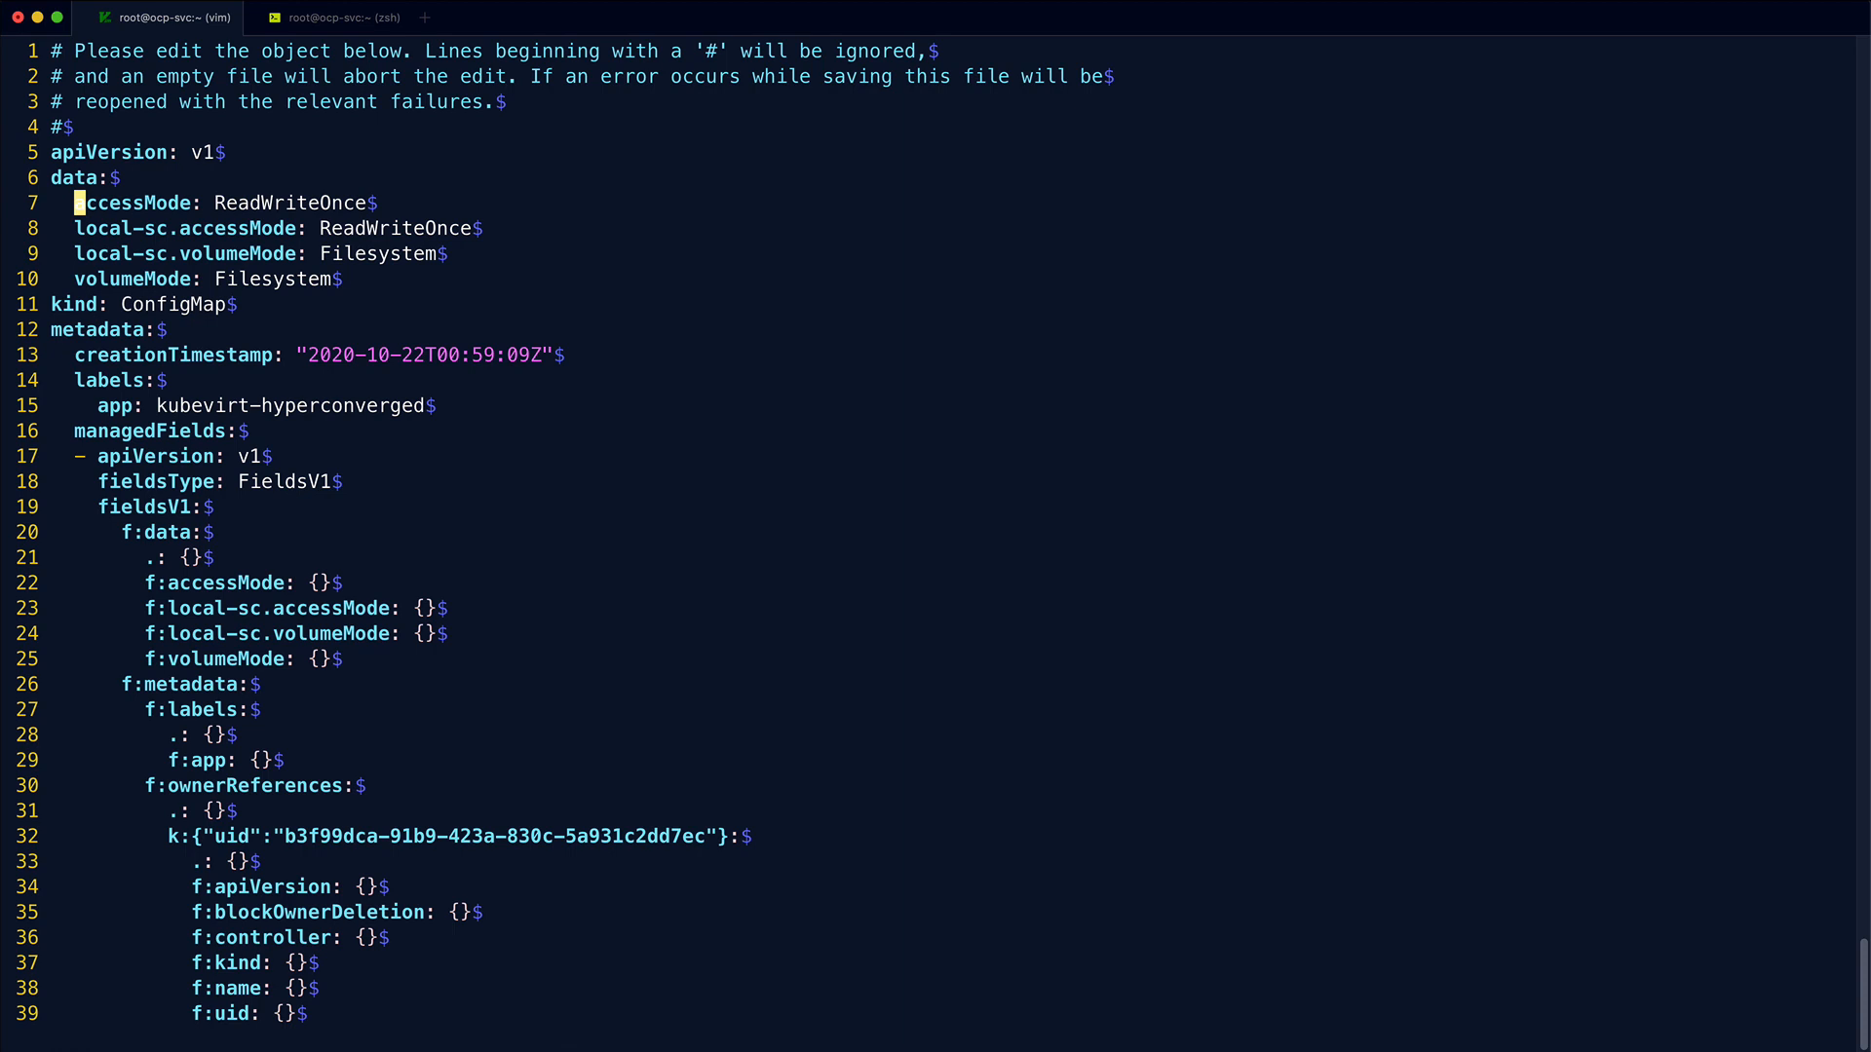
Step: Duplicate the local-sc.accessMode line below itself and change the copy to managed-nfs-storage.accessMode: ReadWriteMany
key(j)
key(y)
key(y)
text(p)
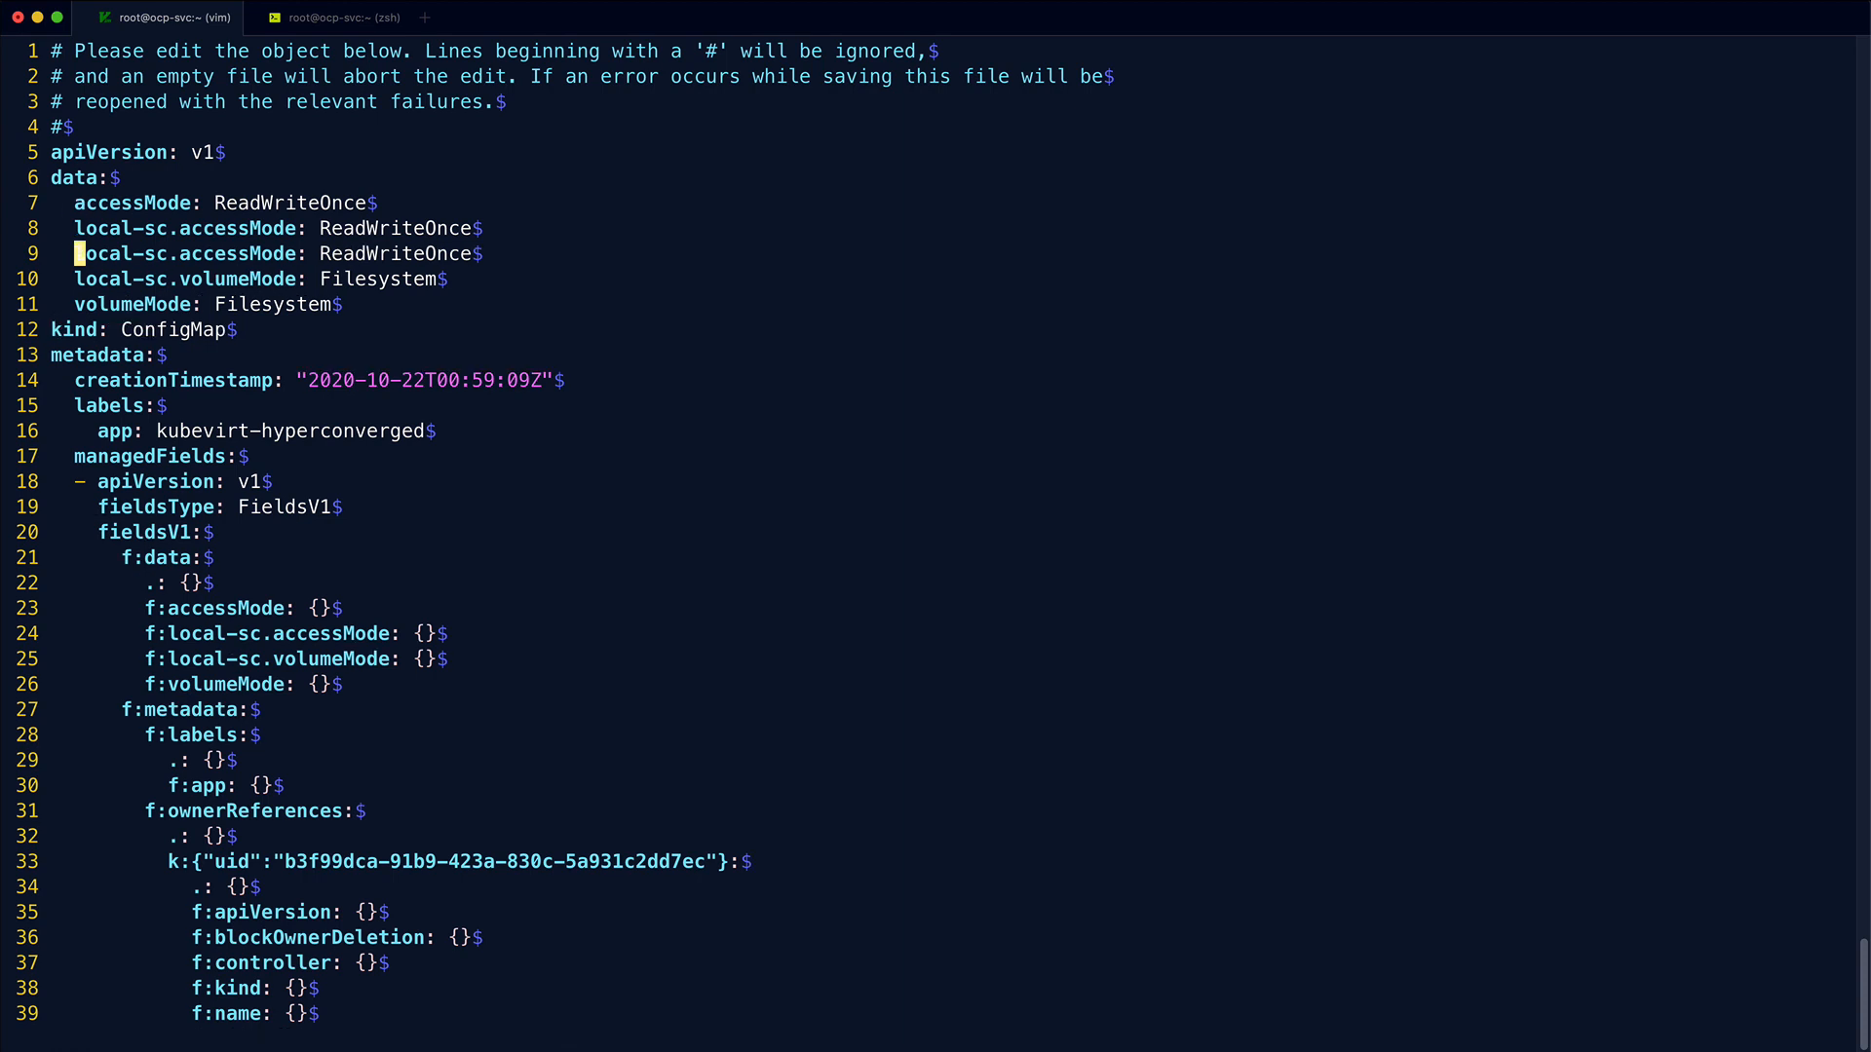
text(dwdwdwdwimanaged-nfs-storage)
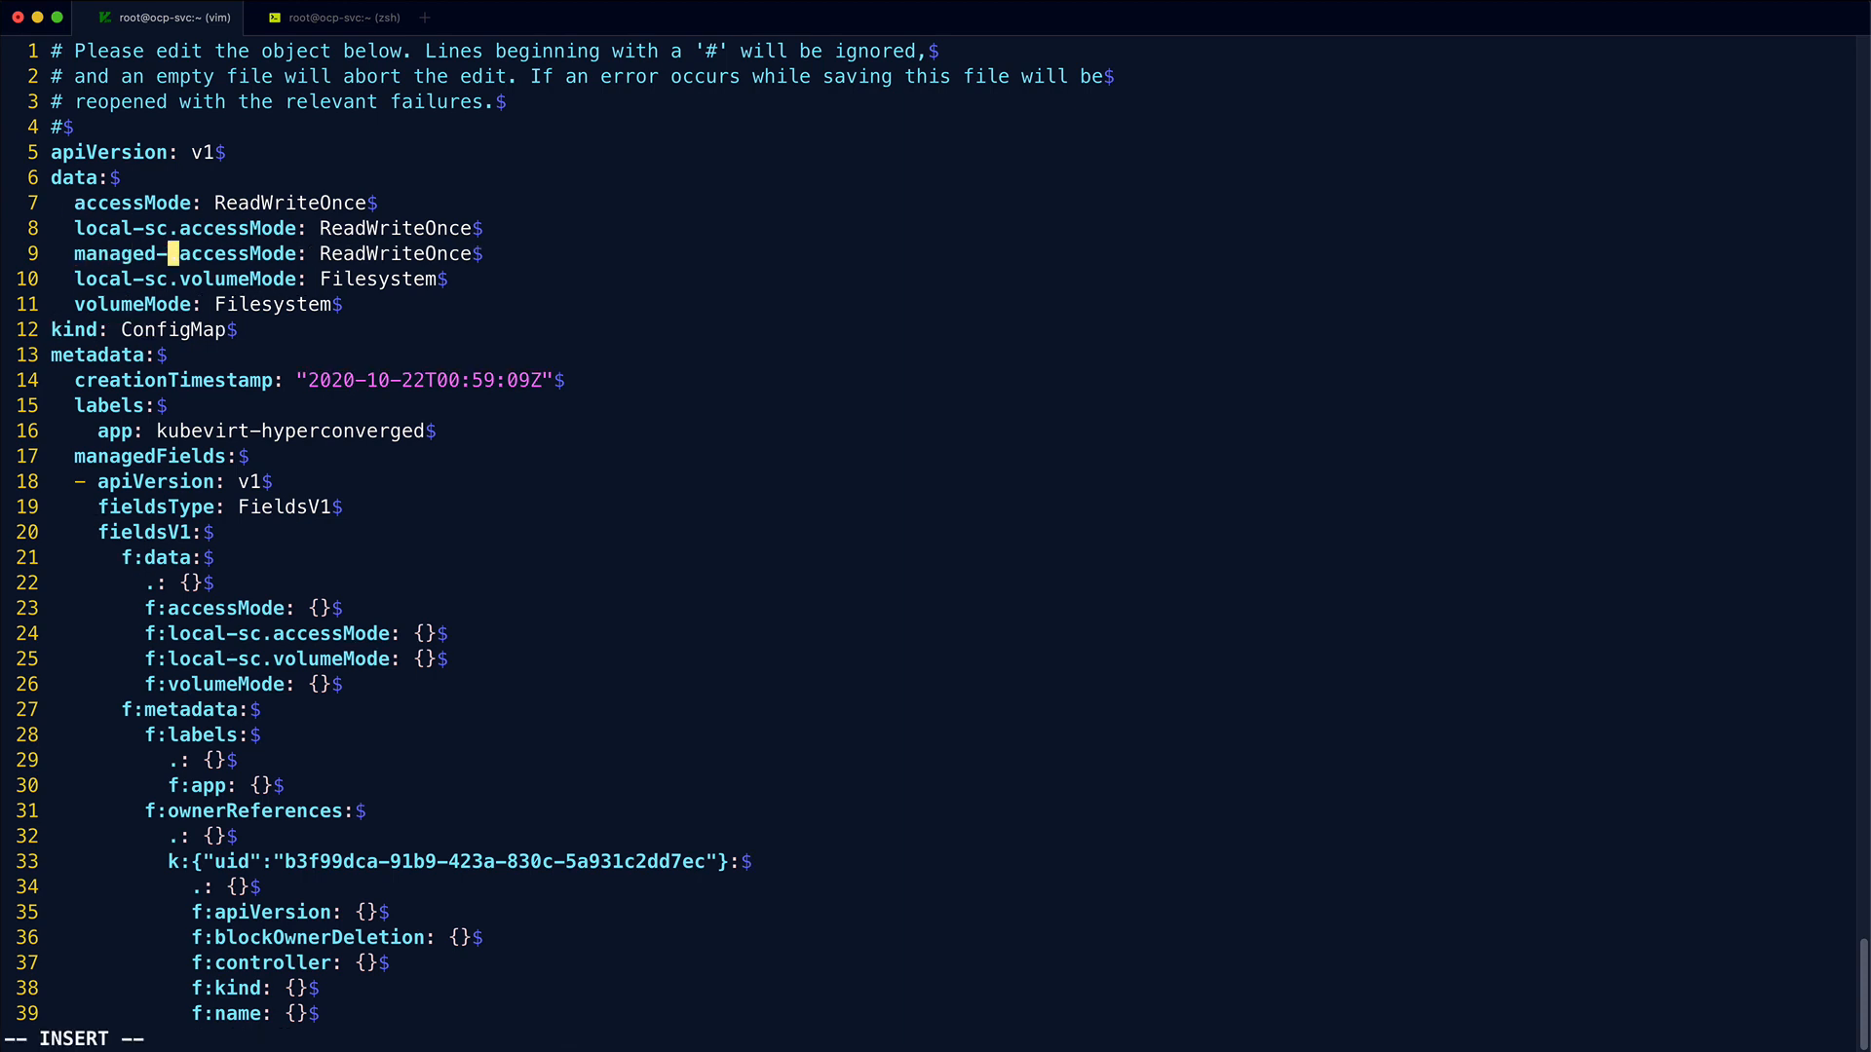
text(.)
key(Escape)
text(fOC)
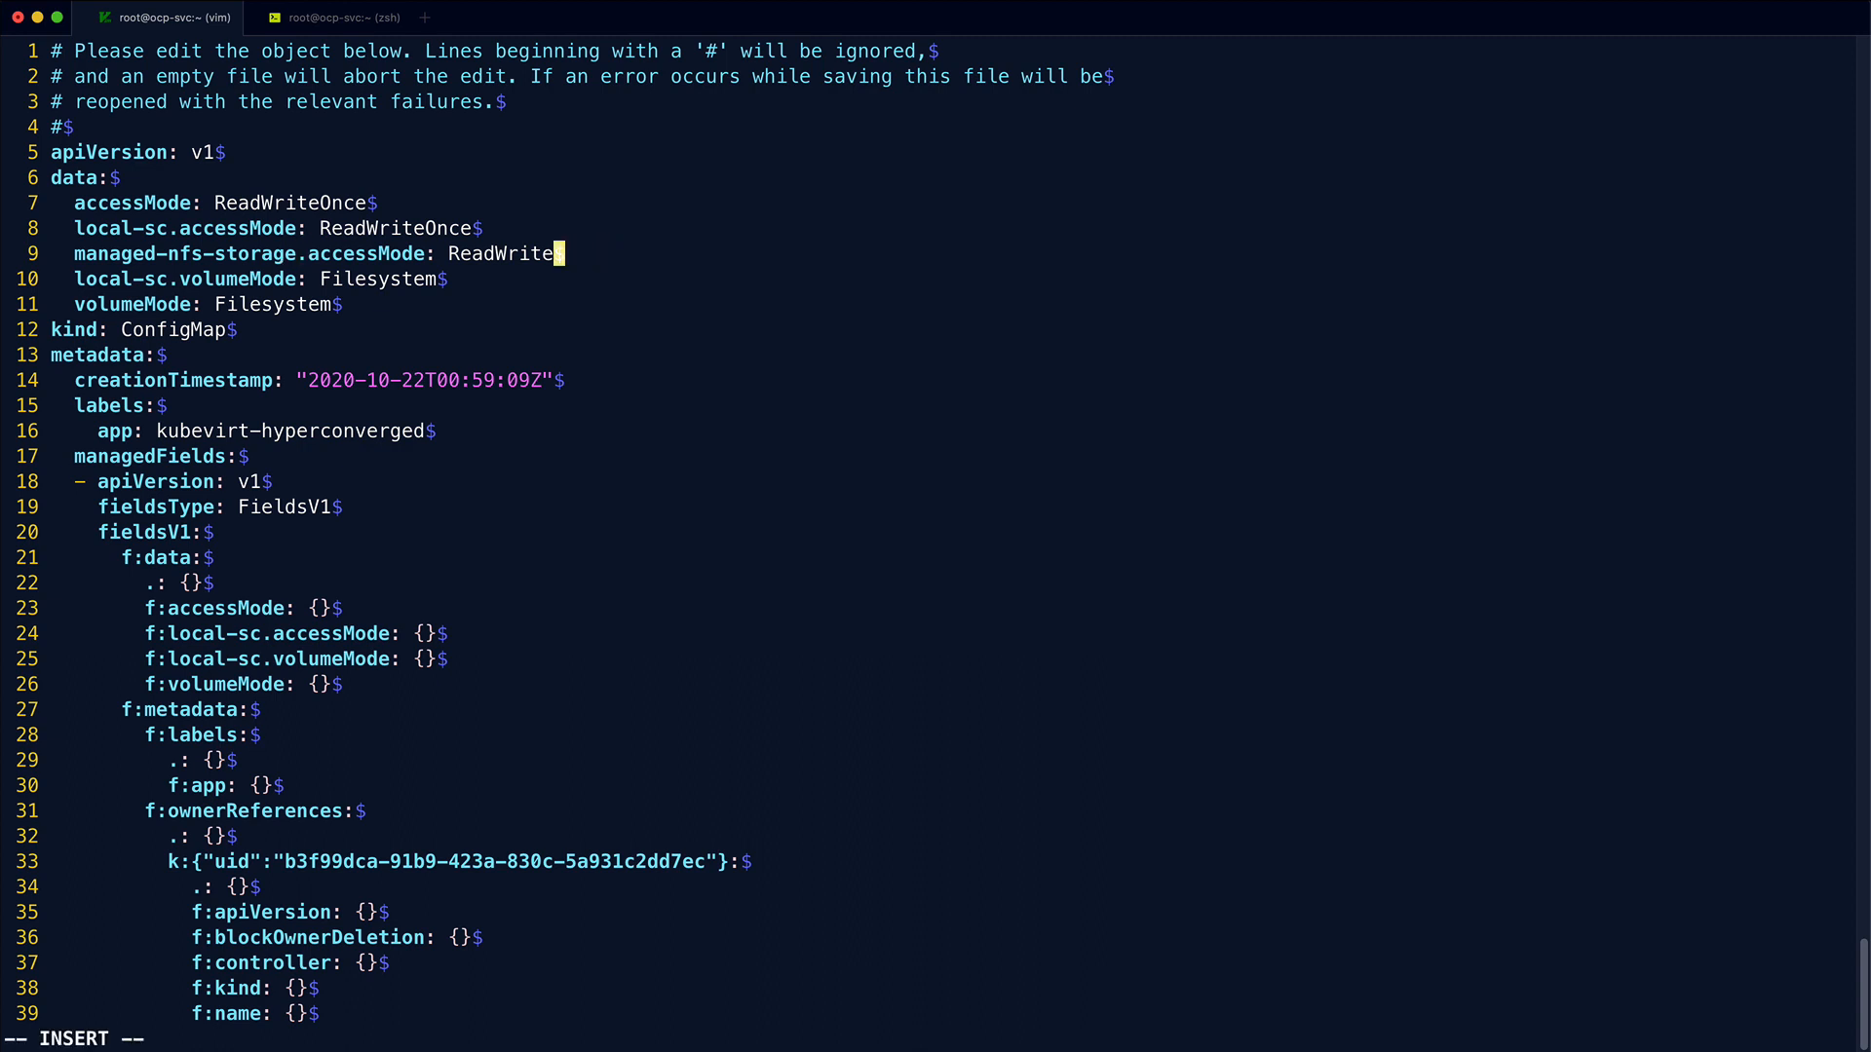
text(Many)
Step: Duplicate the local-sc.volumeMode line, rename the copy to managed-nfs-storage.volumeMode, and save and close the config map
key(Down)
key(Escape)
key(y)
key(y)
key(p)
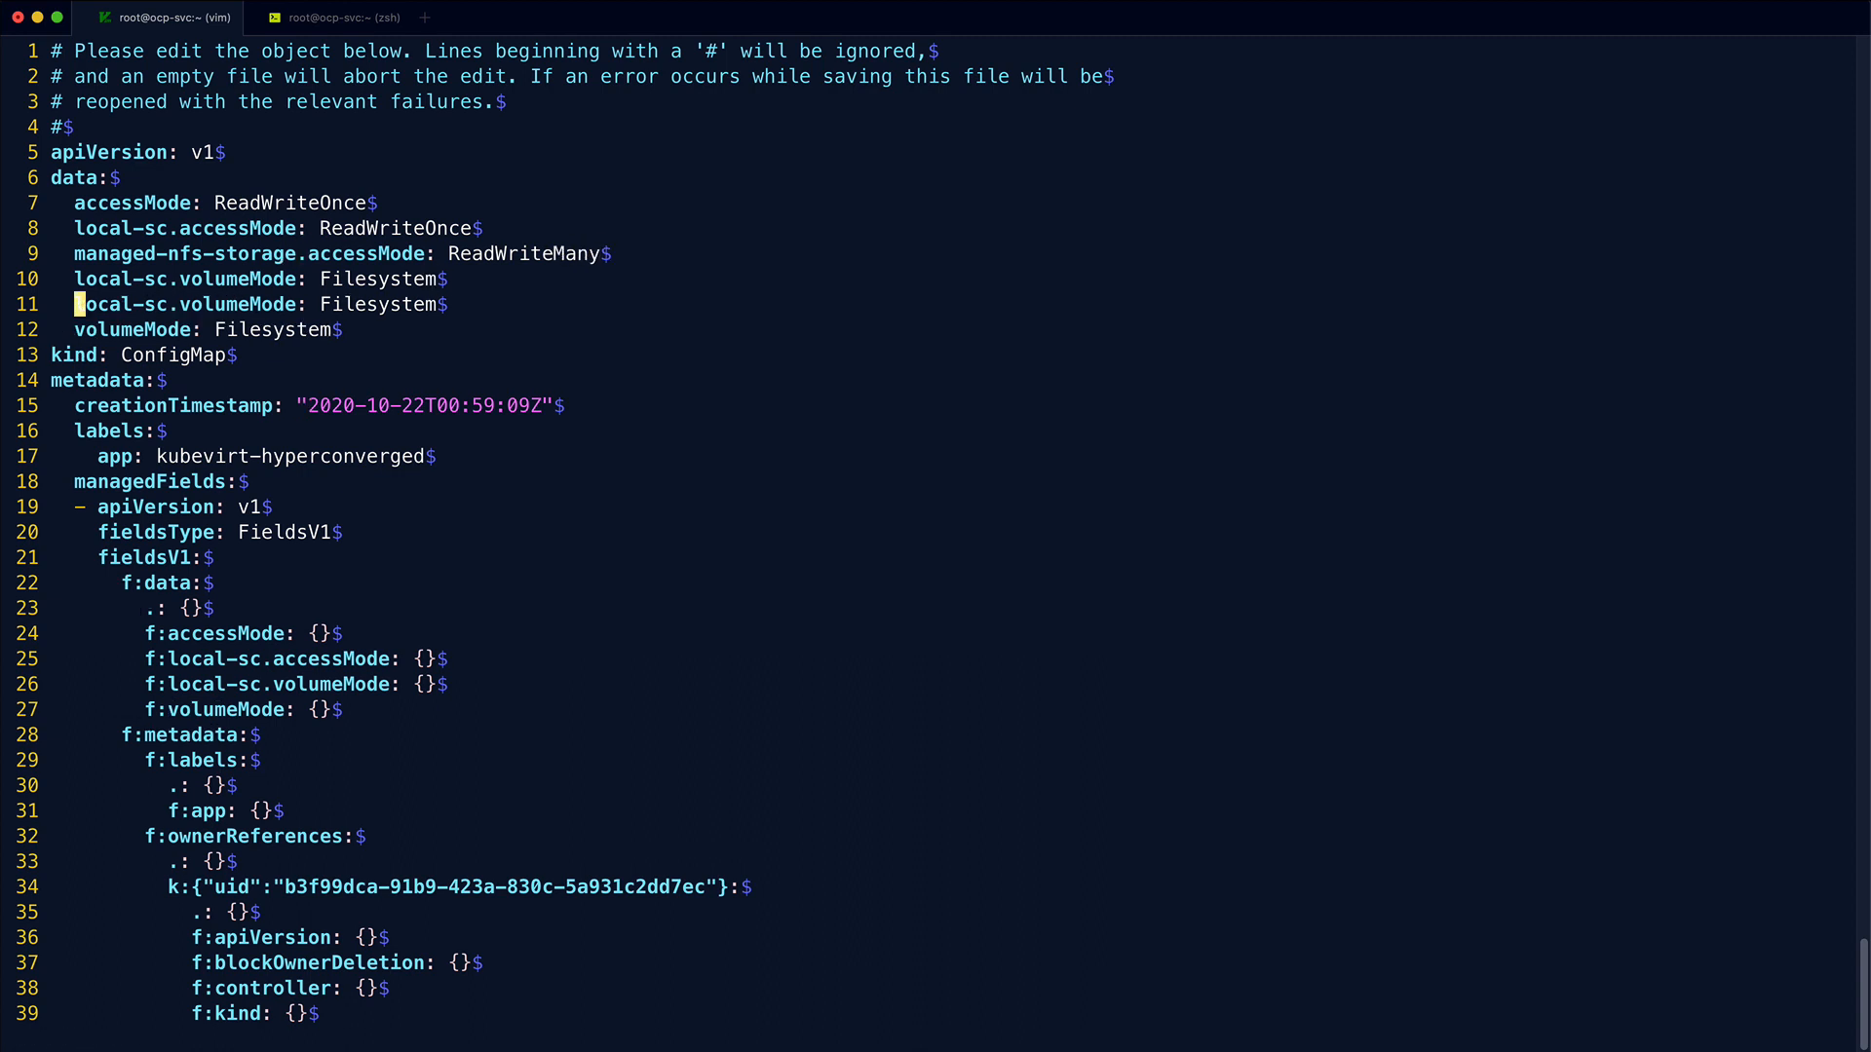
text(df.imanaged-nfs)
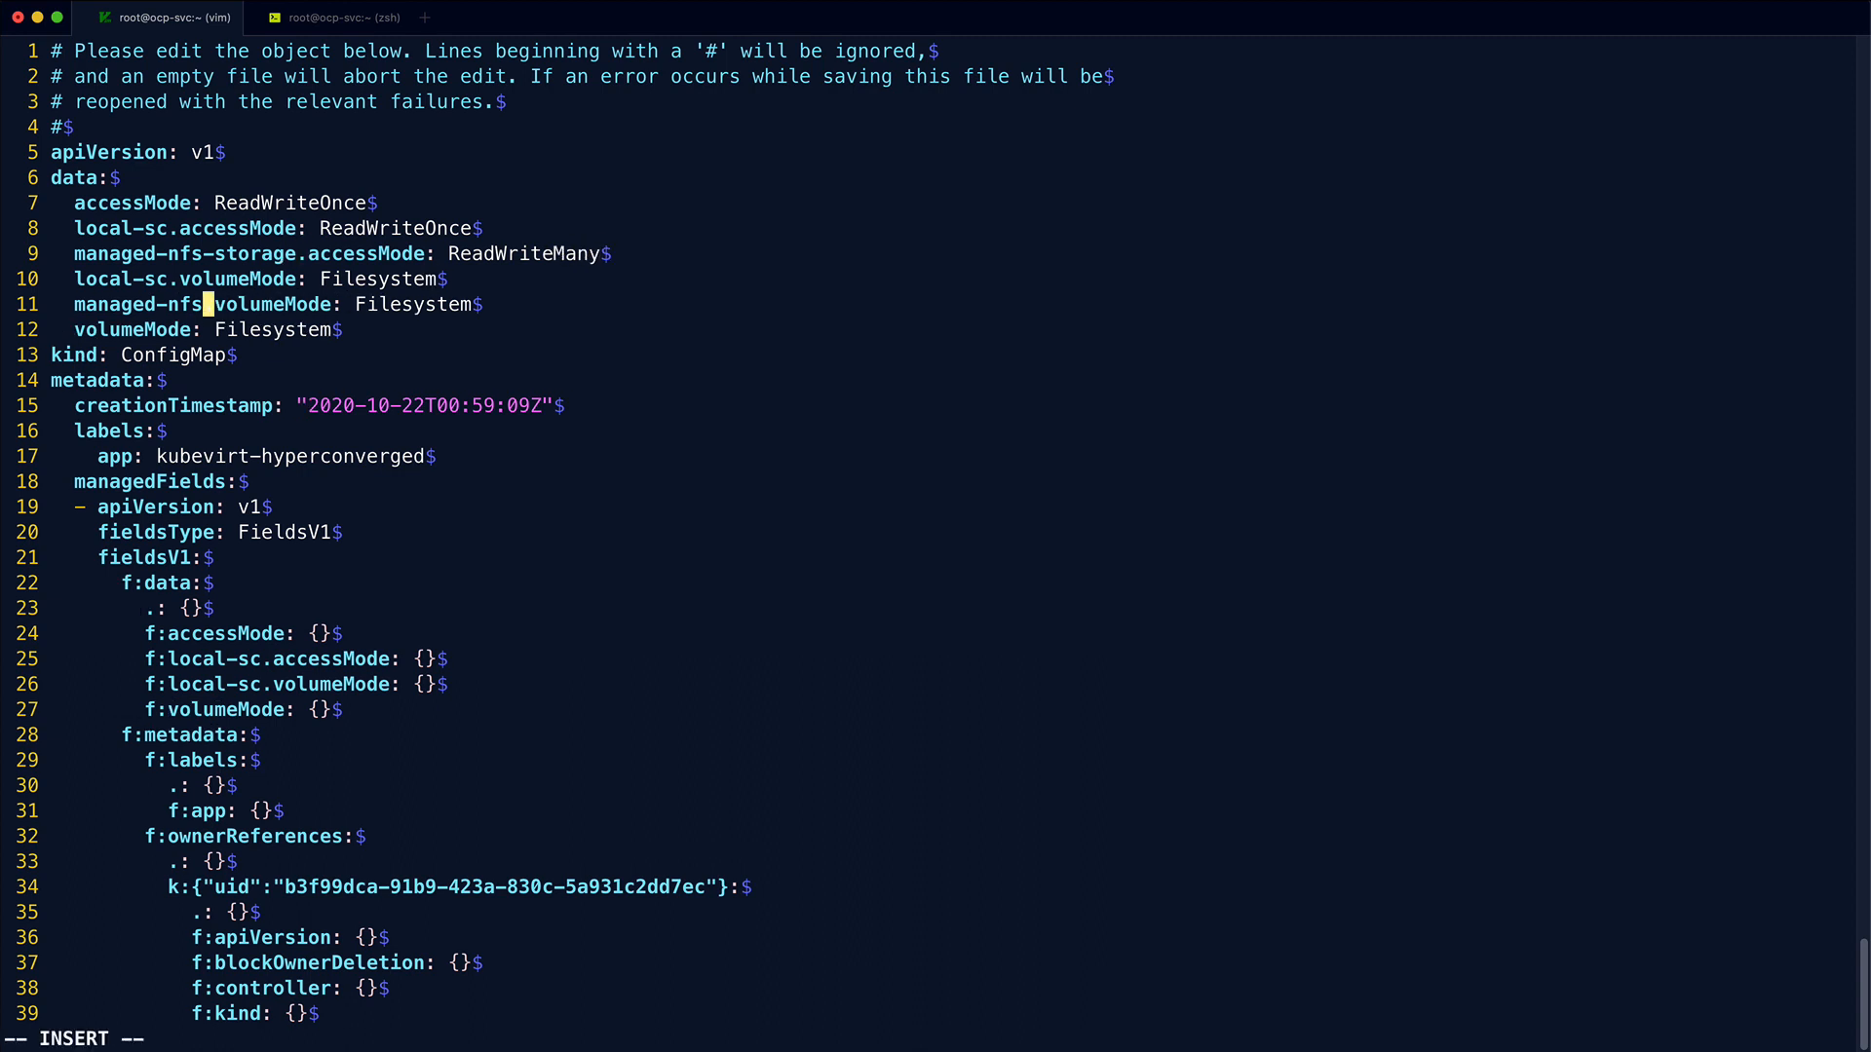
text(-storage.)
key(Escape)
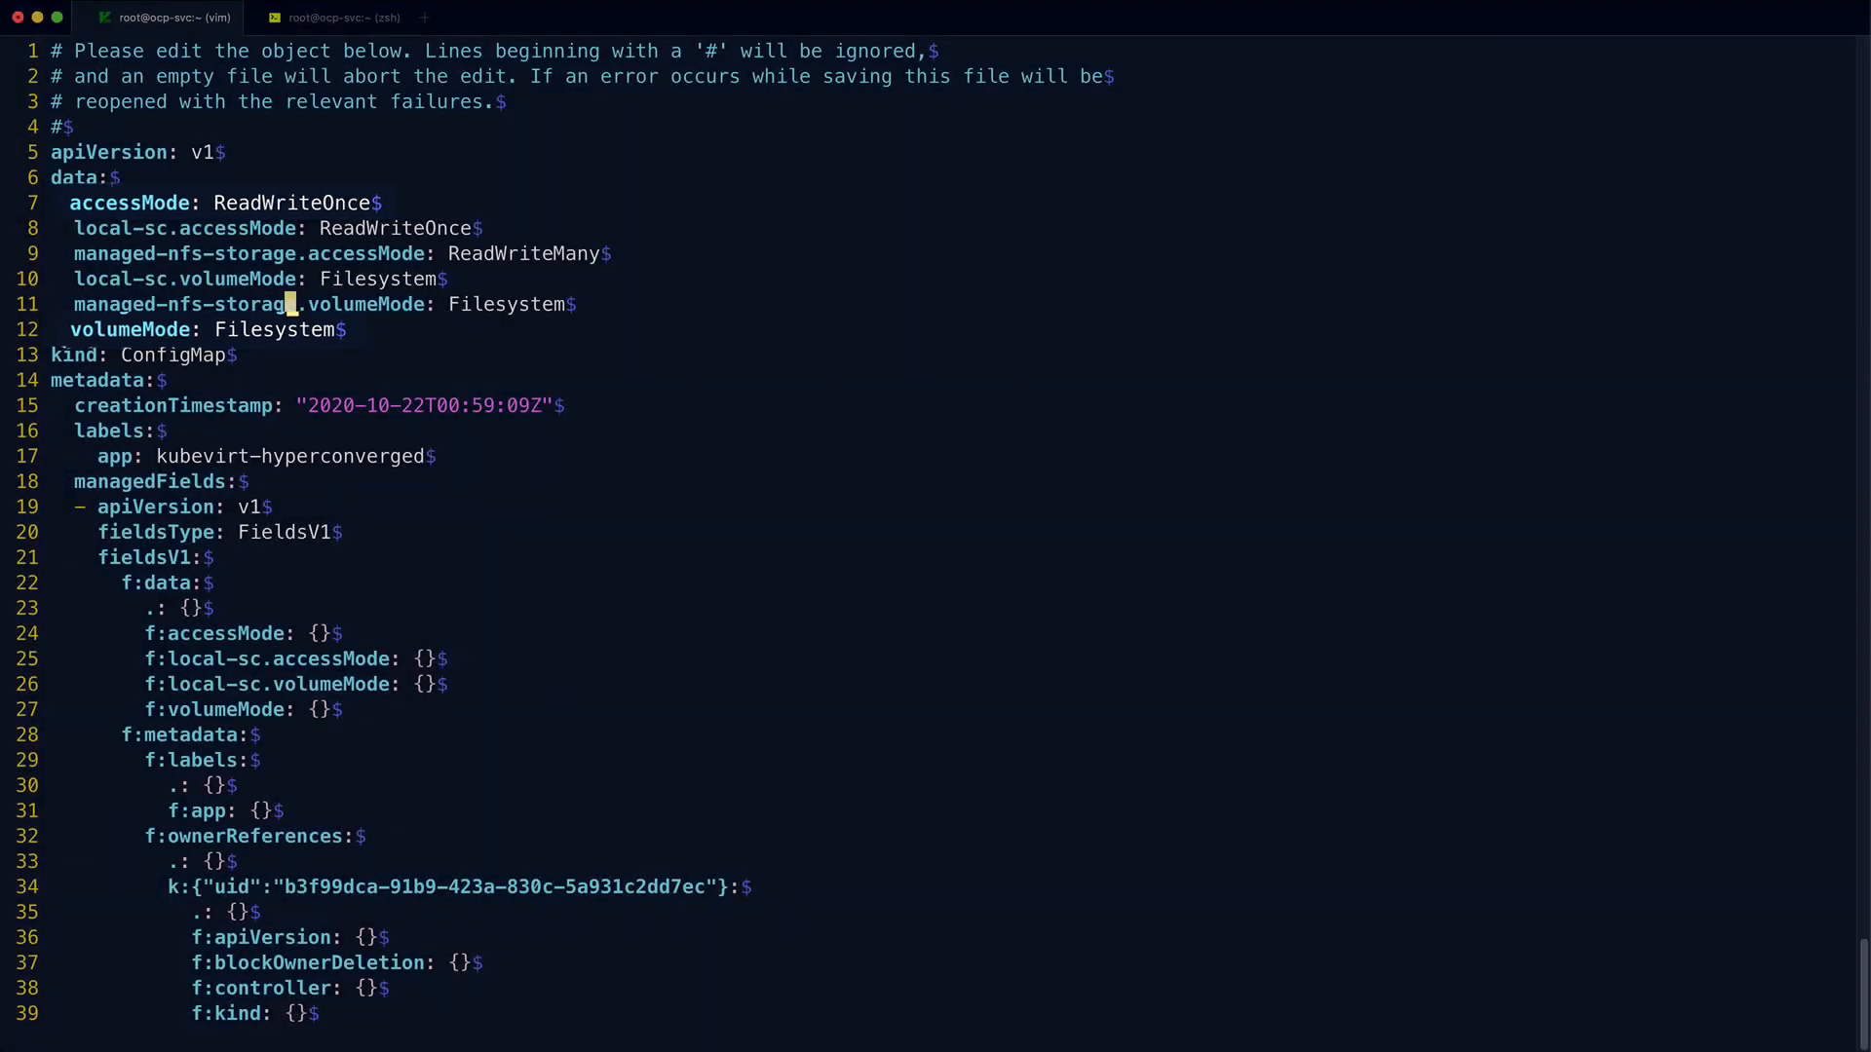
text(:wq)
key(Return)
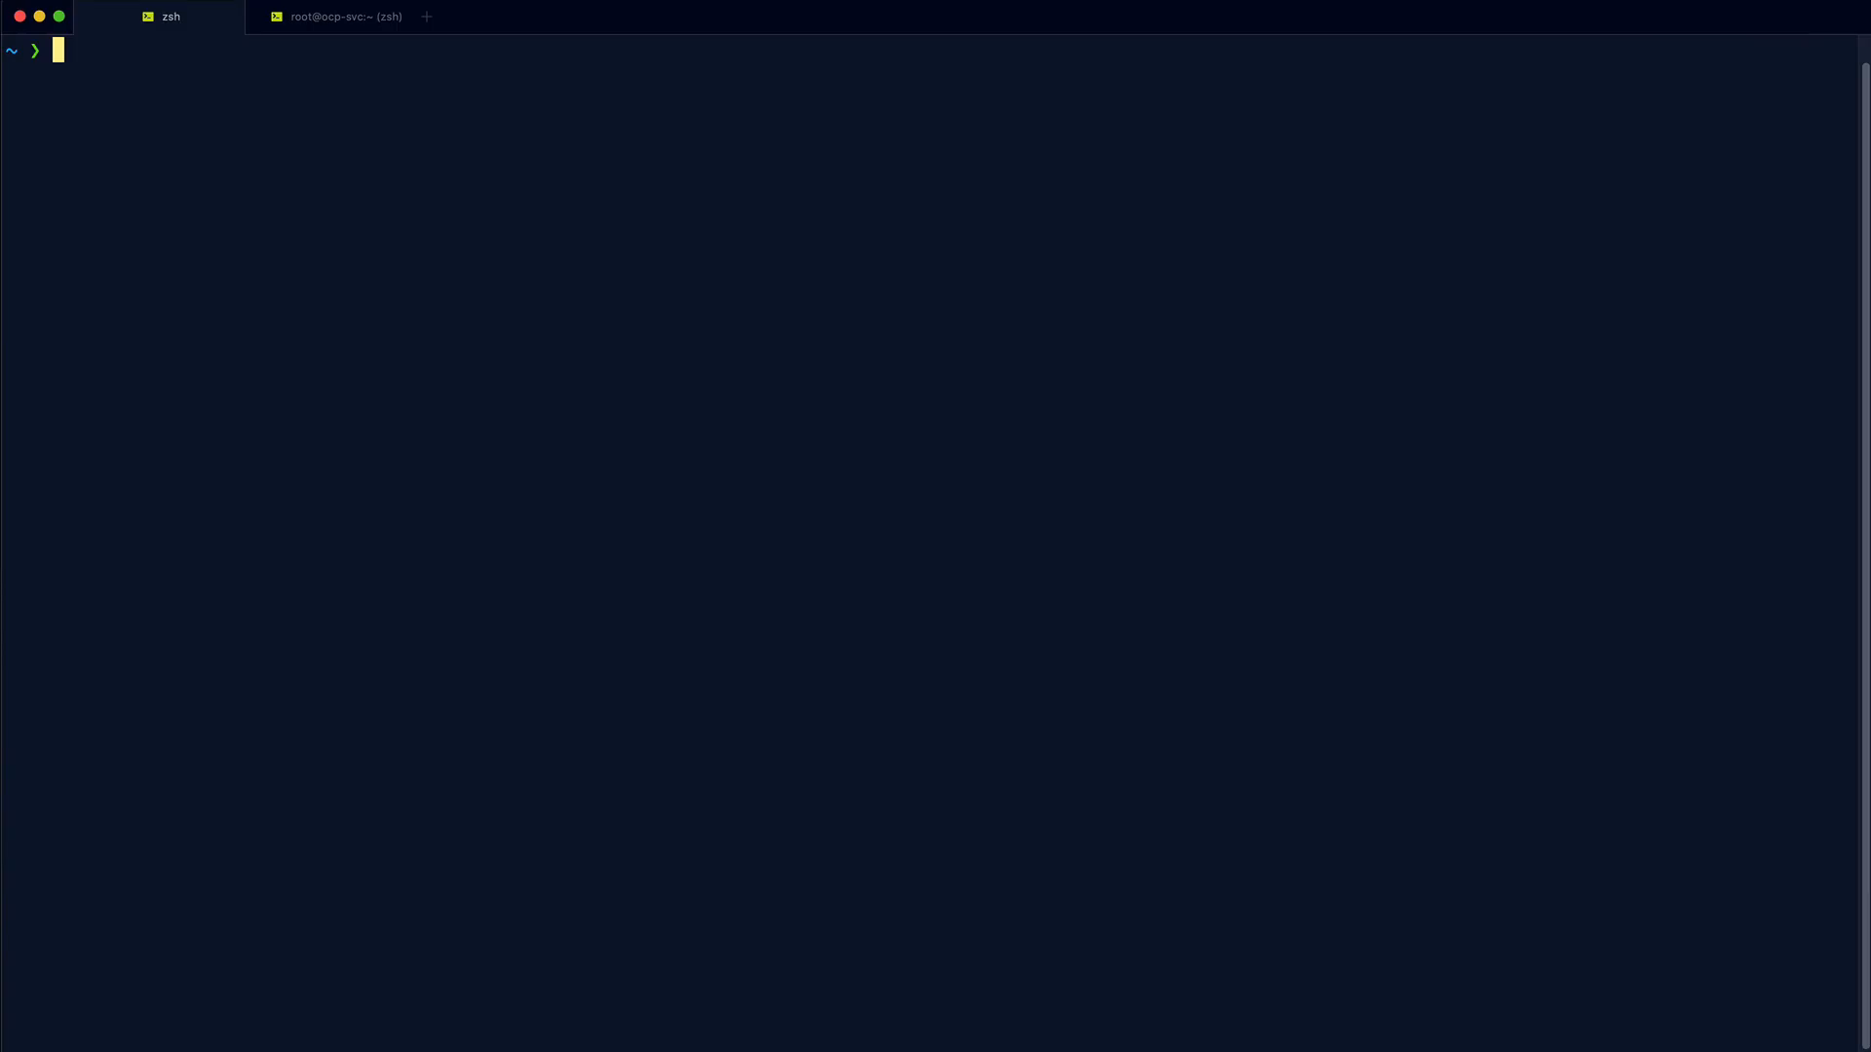
Step: Switch to the OpenShift web console in the browser and change the project to default
key(super+Tab)
key(super+Tab)
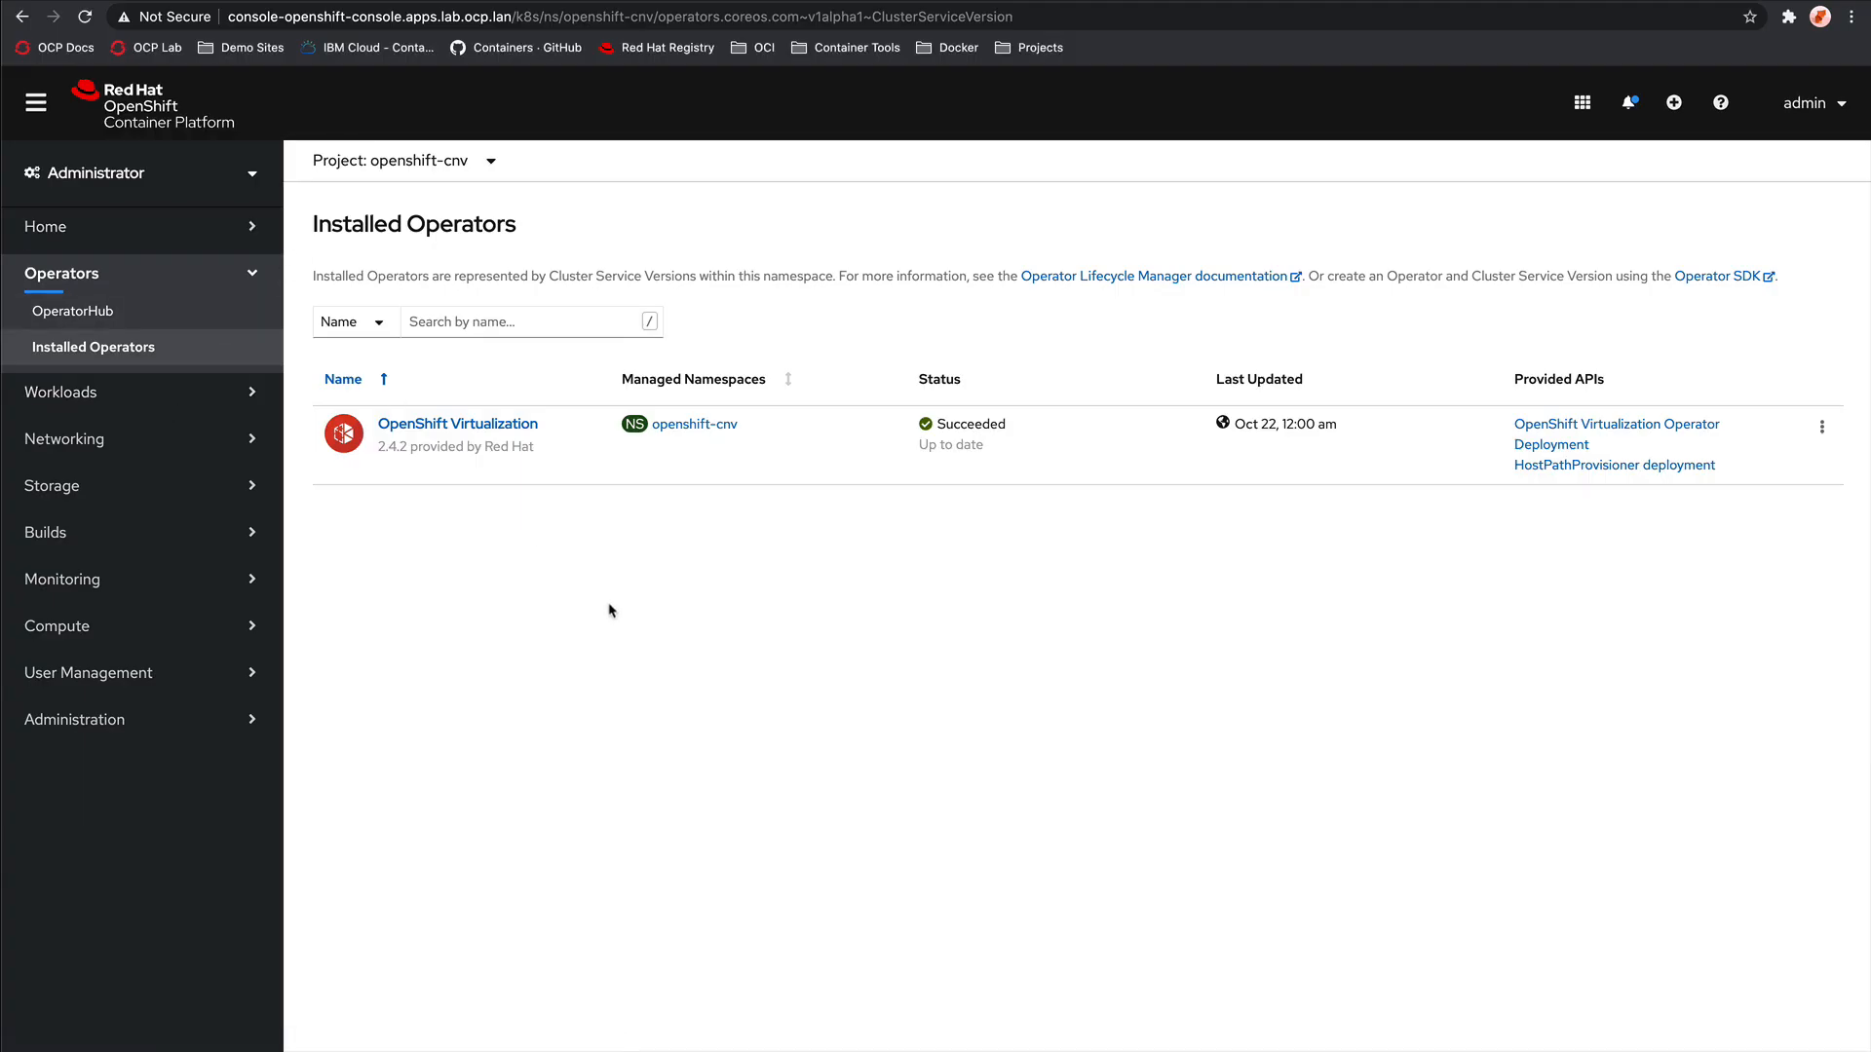
click(480, 170)
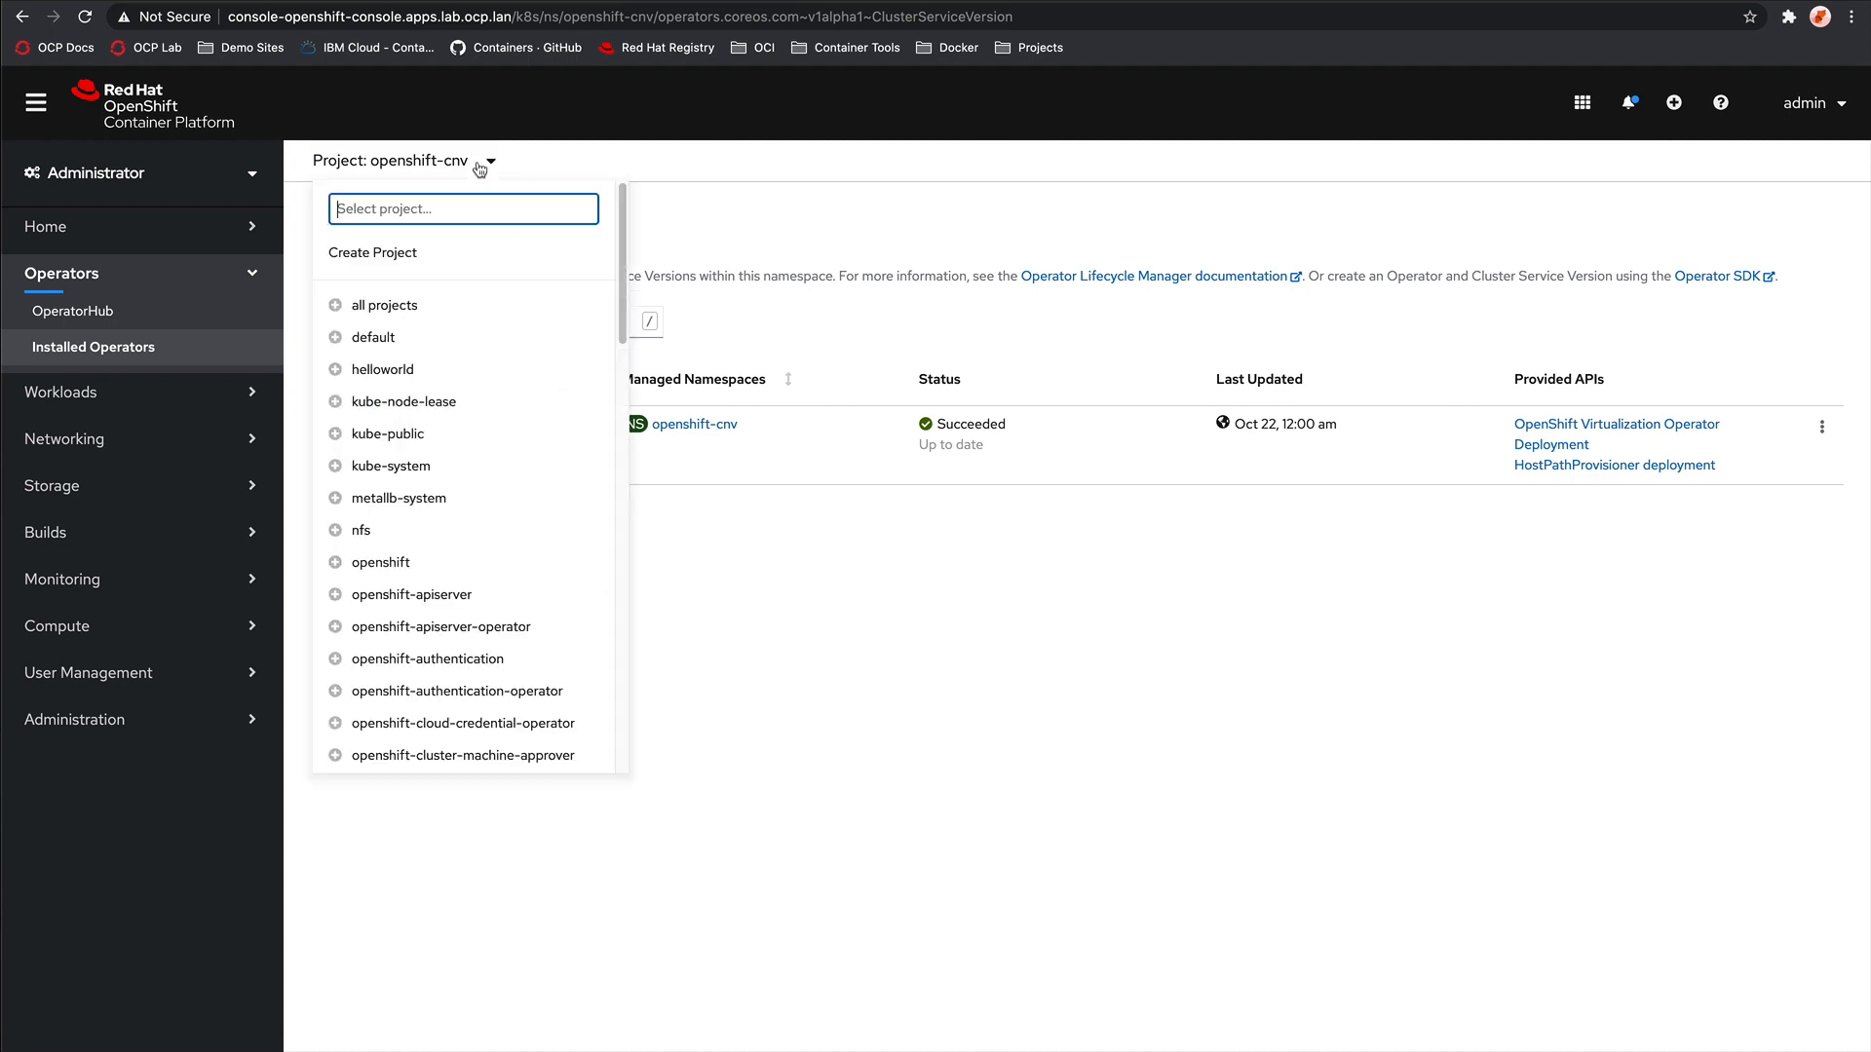
click(406, 348)
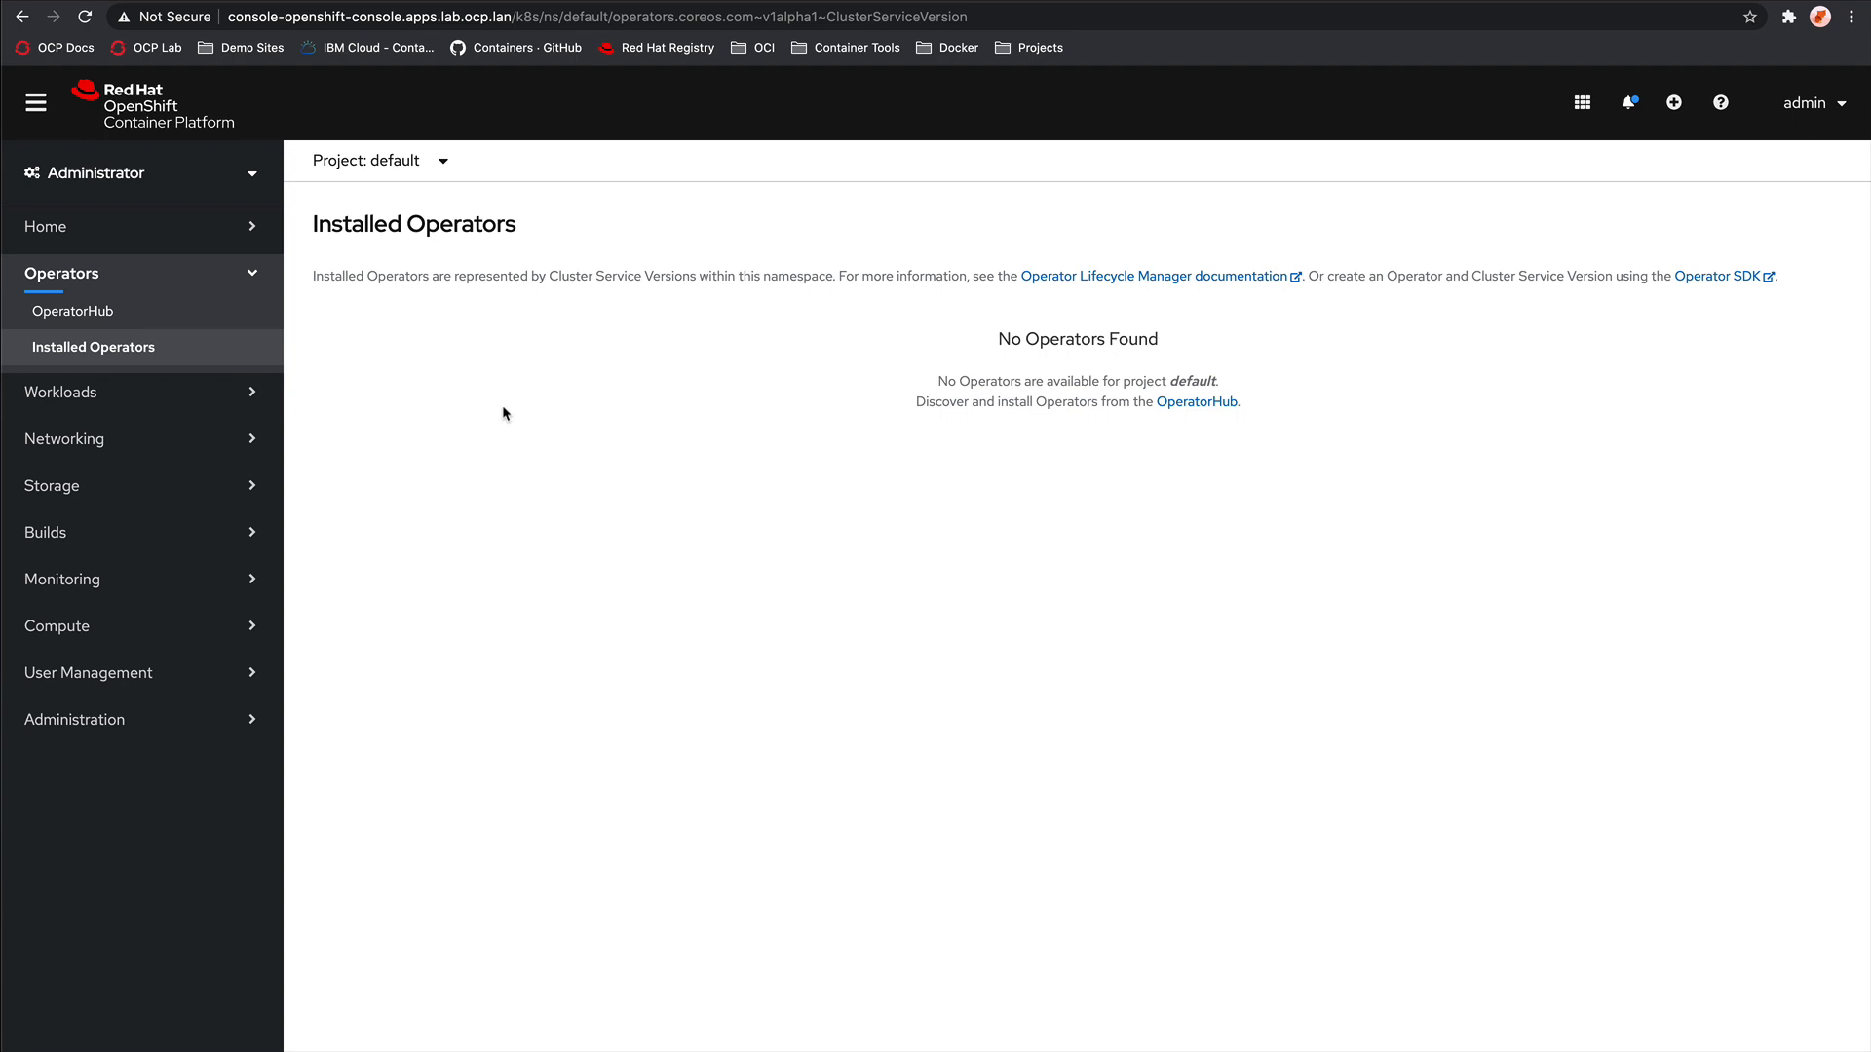
Step: Open the Virtualization page under Workloads and start creating a new virtual machine with the wizard
click(187, 394)
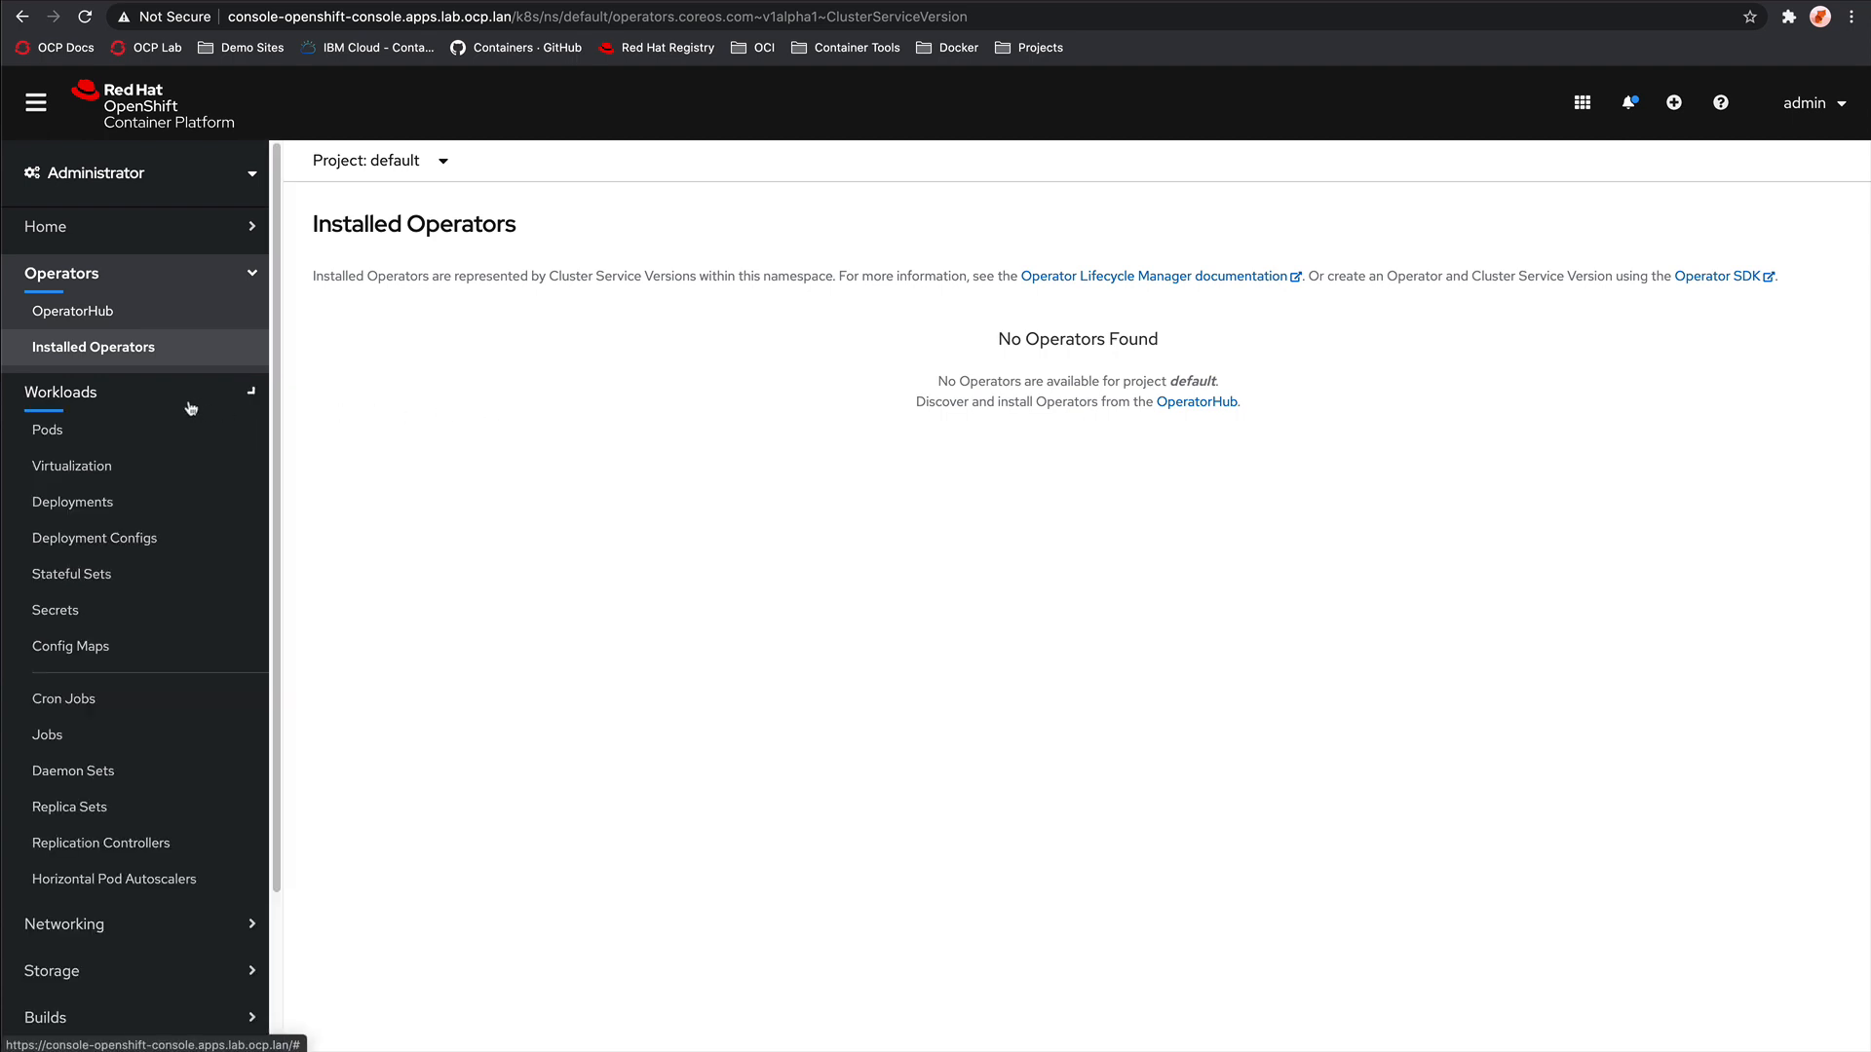
click(182, 464)
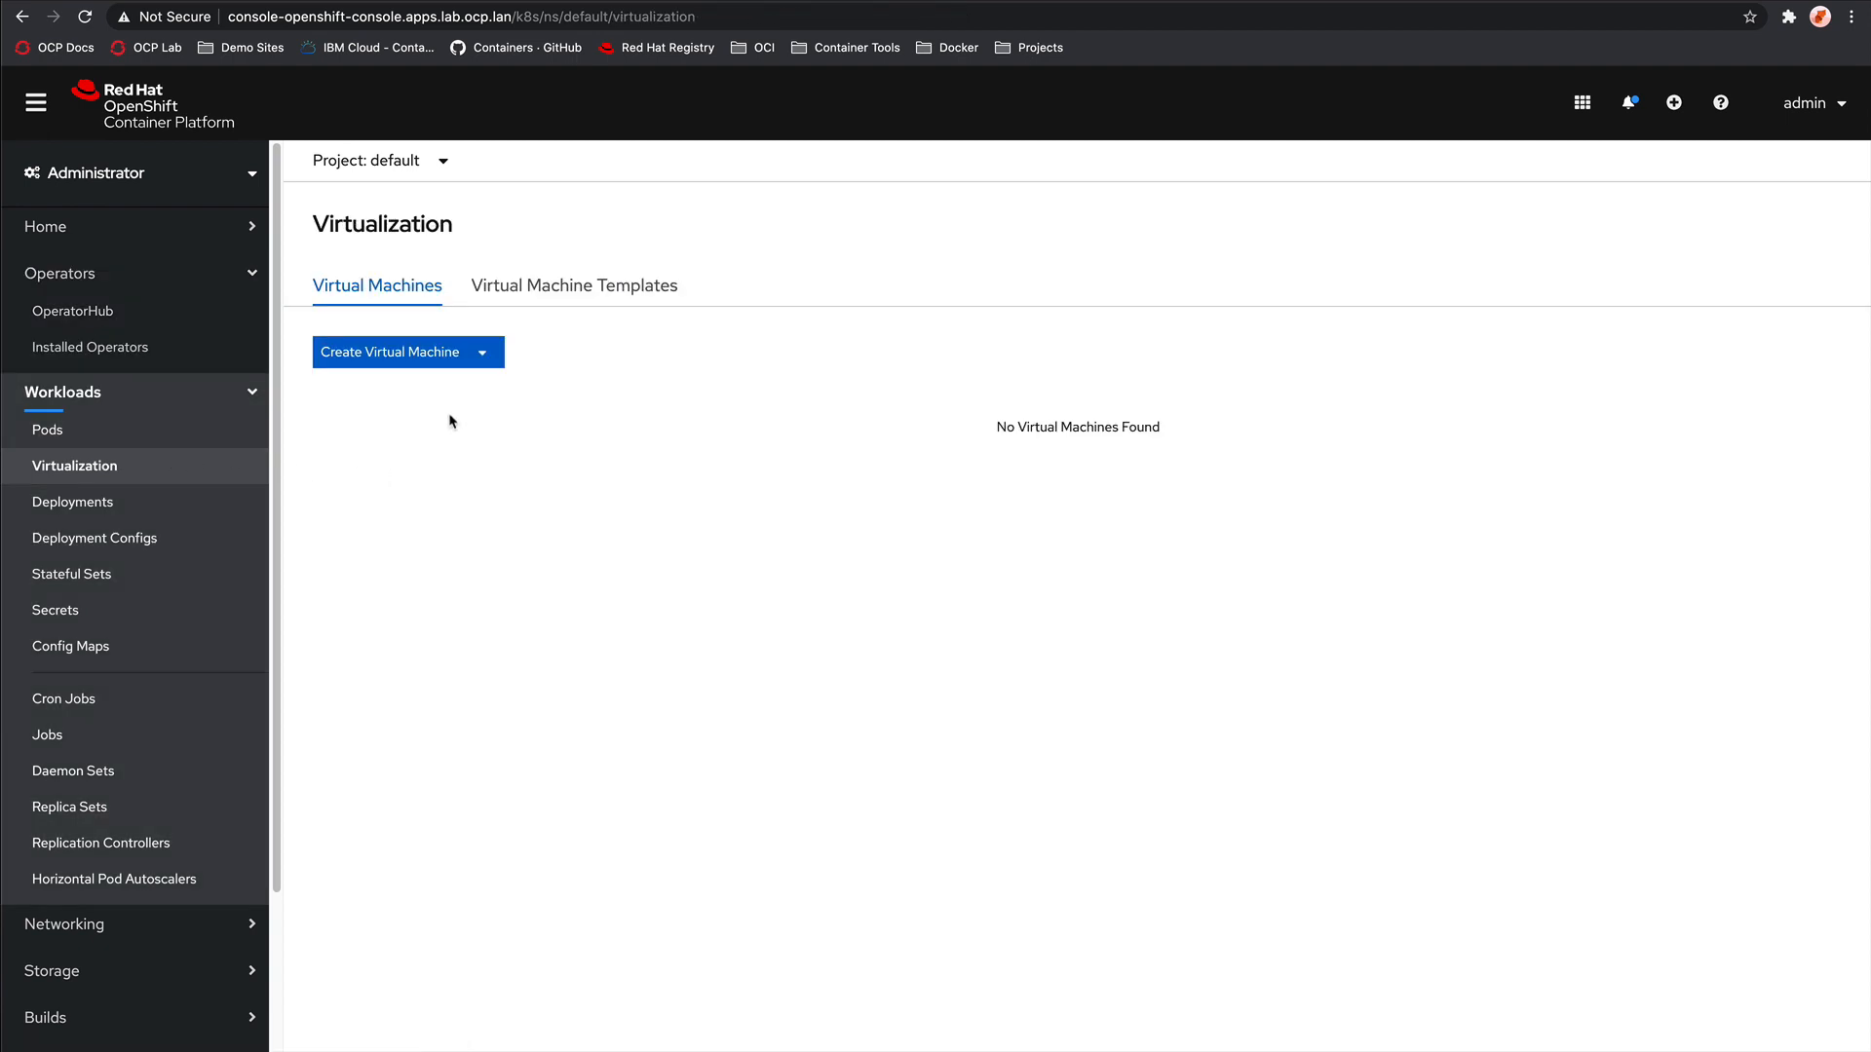
click(466, 357)
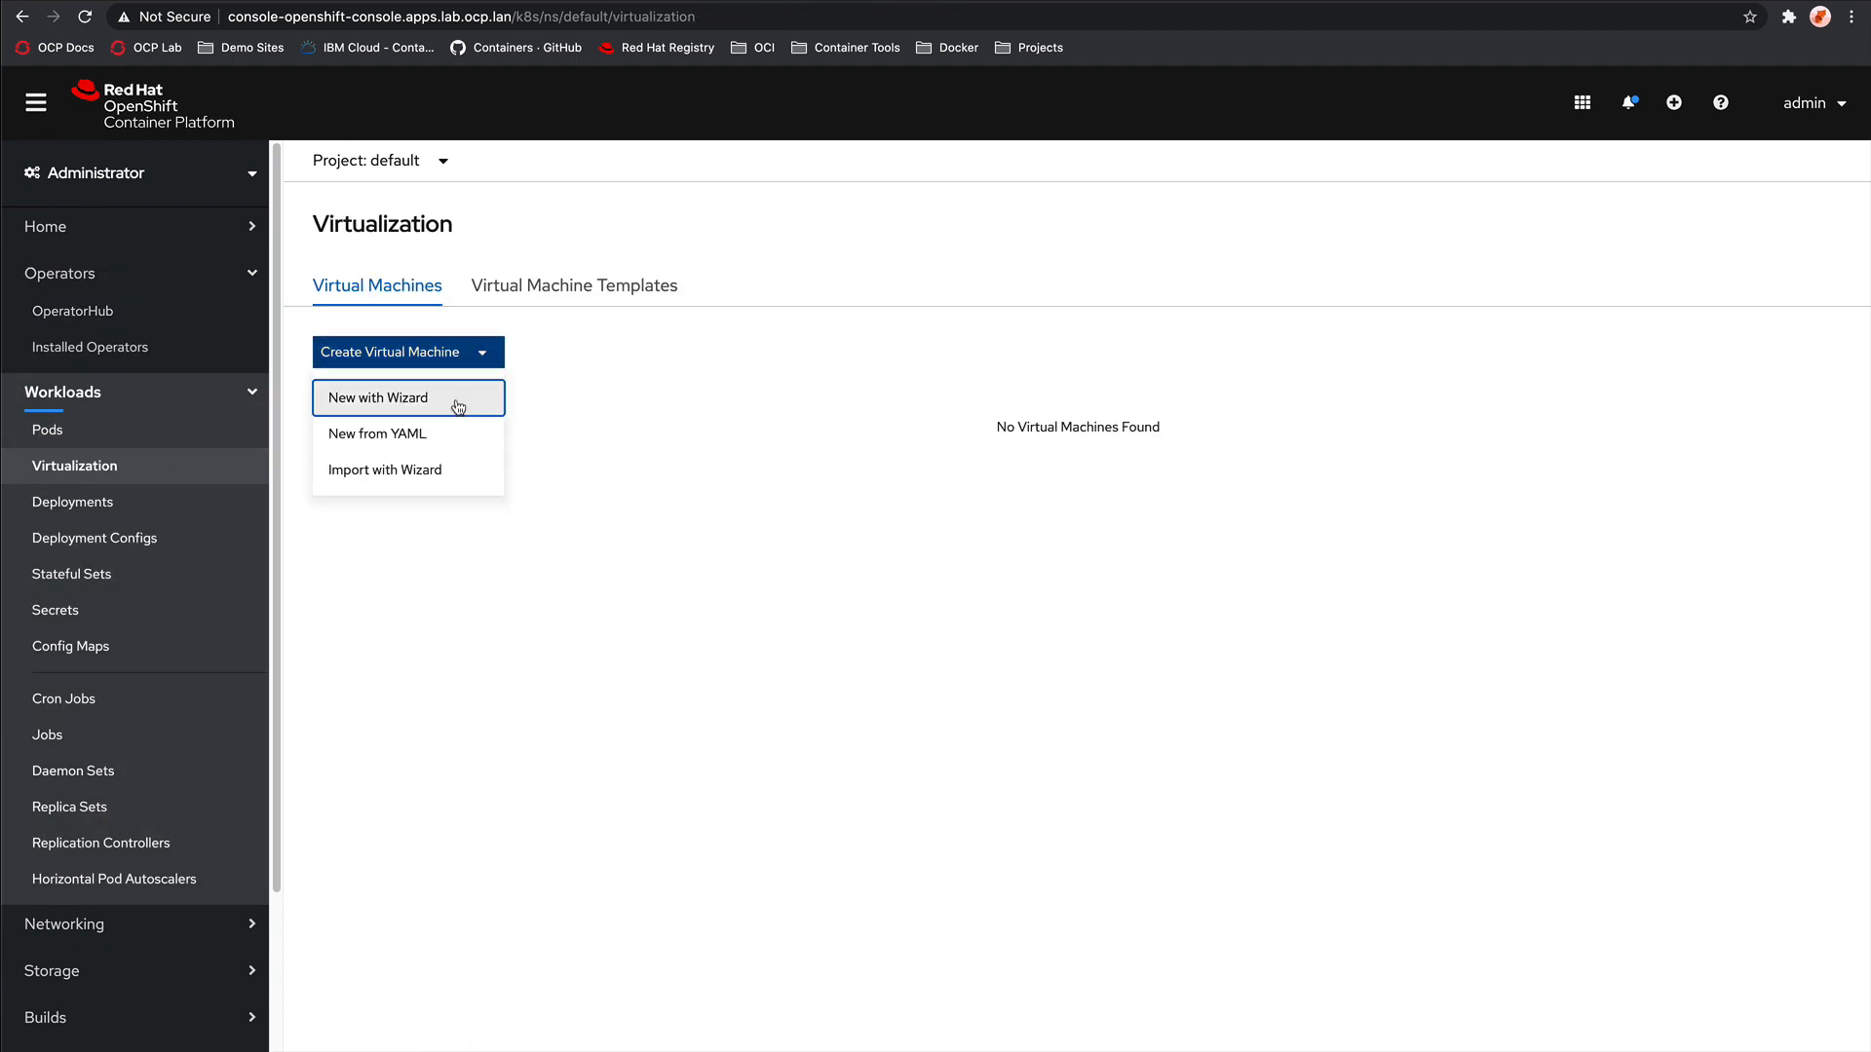
click(458, 401)
Step: Name the virtual machine windows-essentials-2019, with Disk as source and Microsoft Windows Server 2019 as operating system
click(634, 314)
text(windows-essentials-2019)
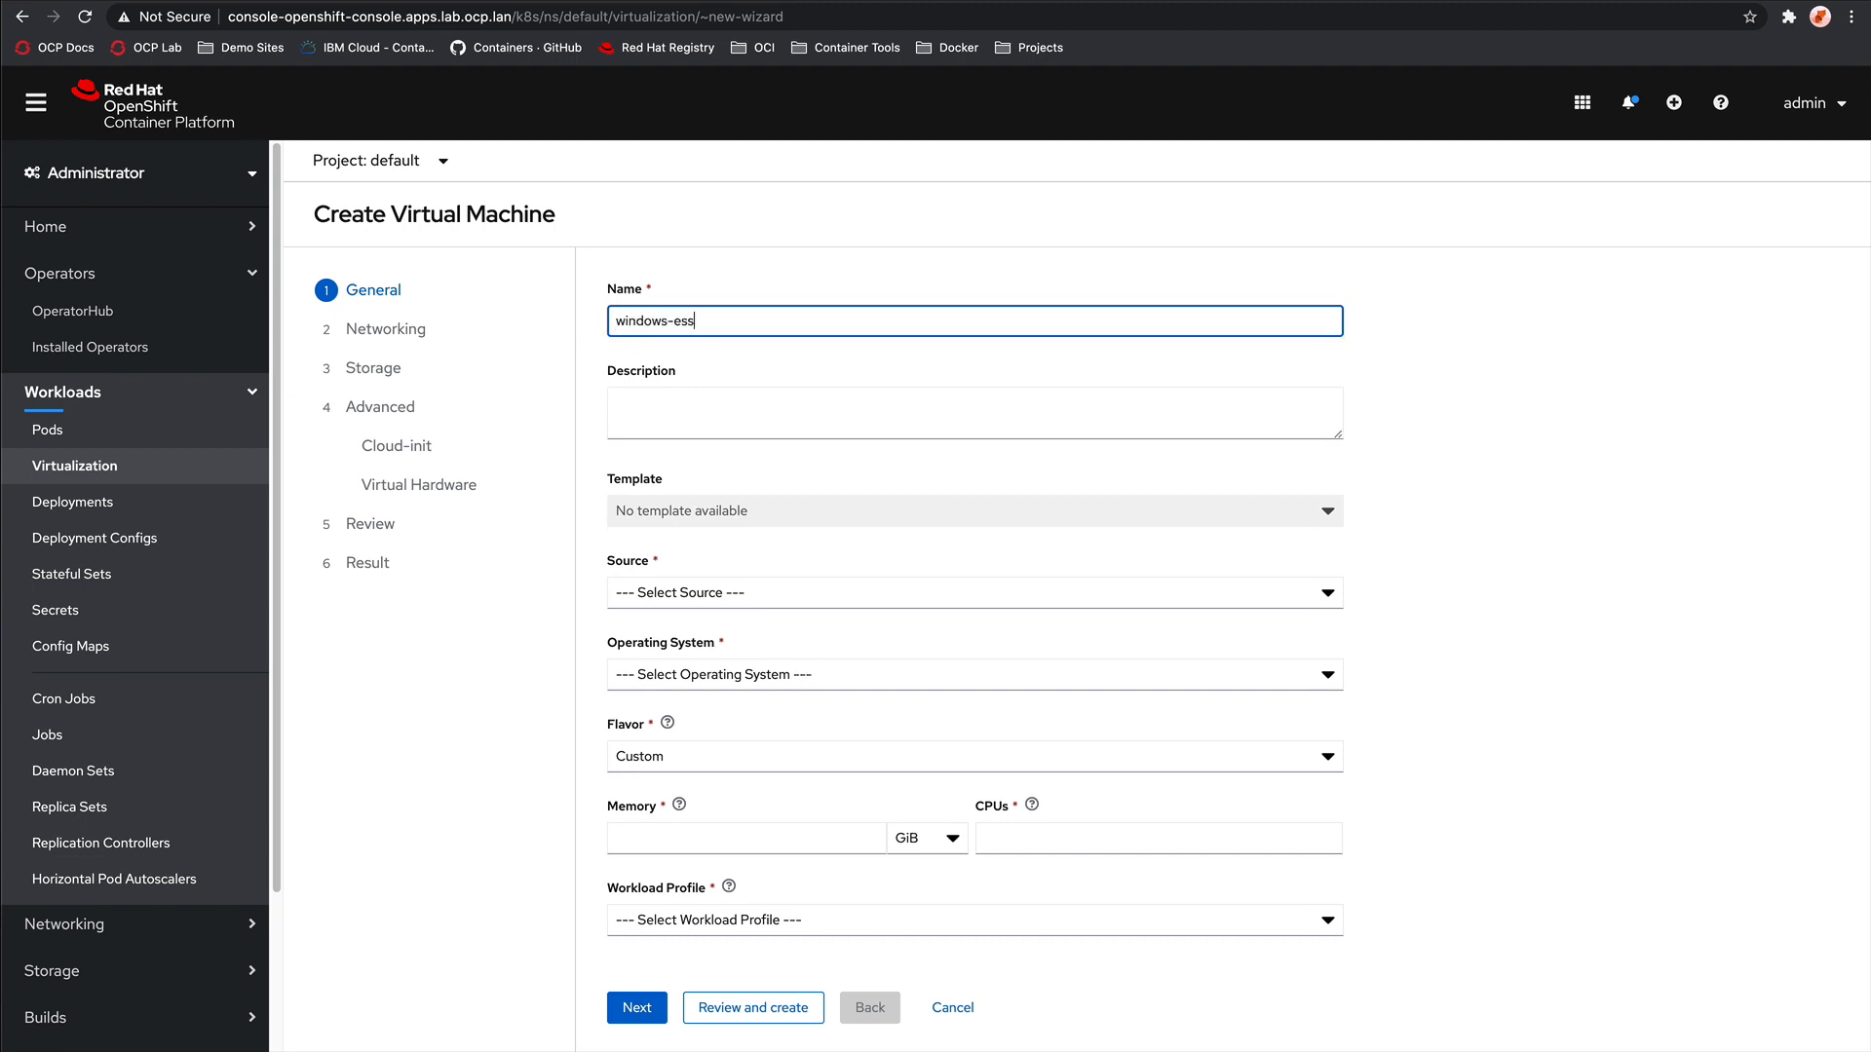
click(805, 592)
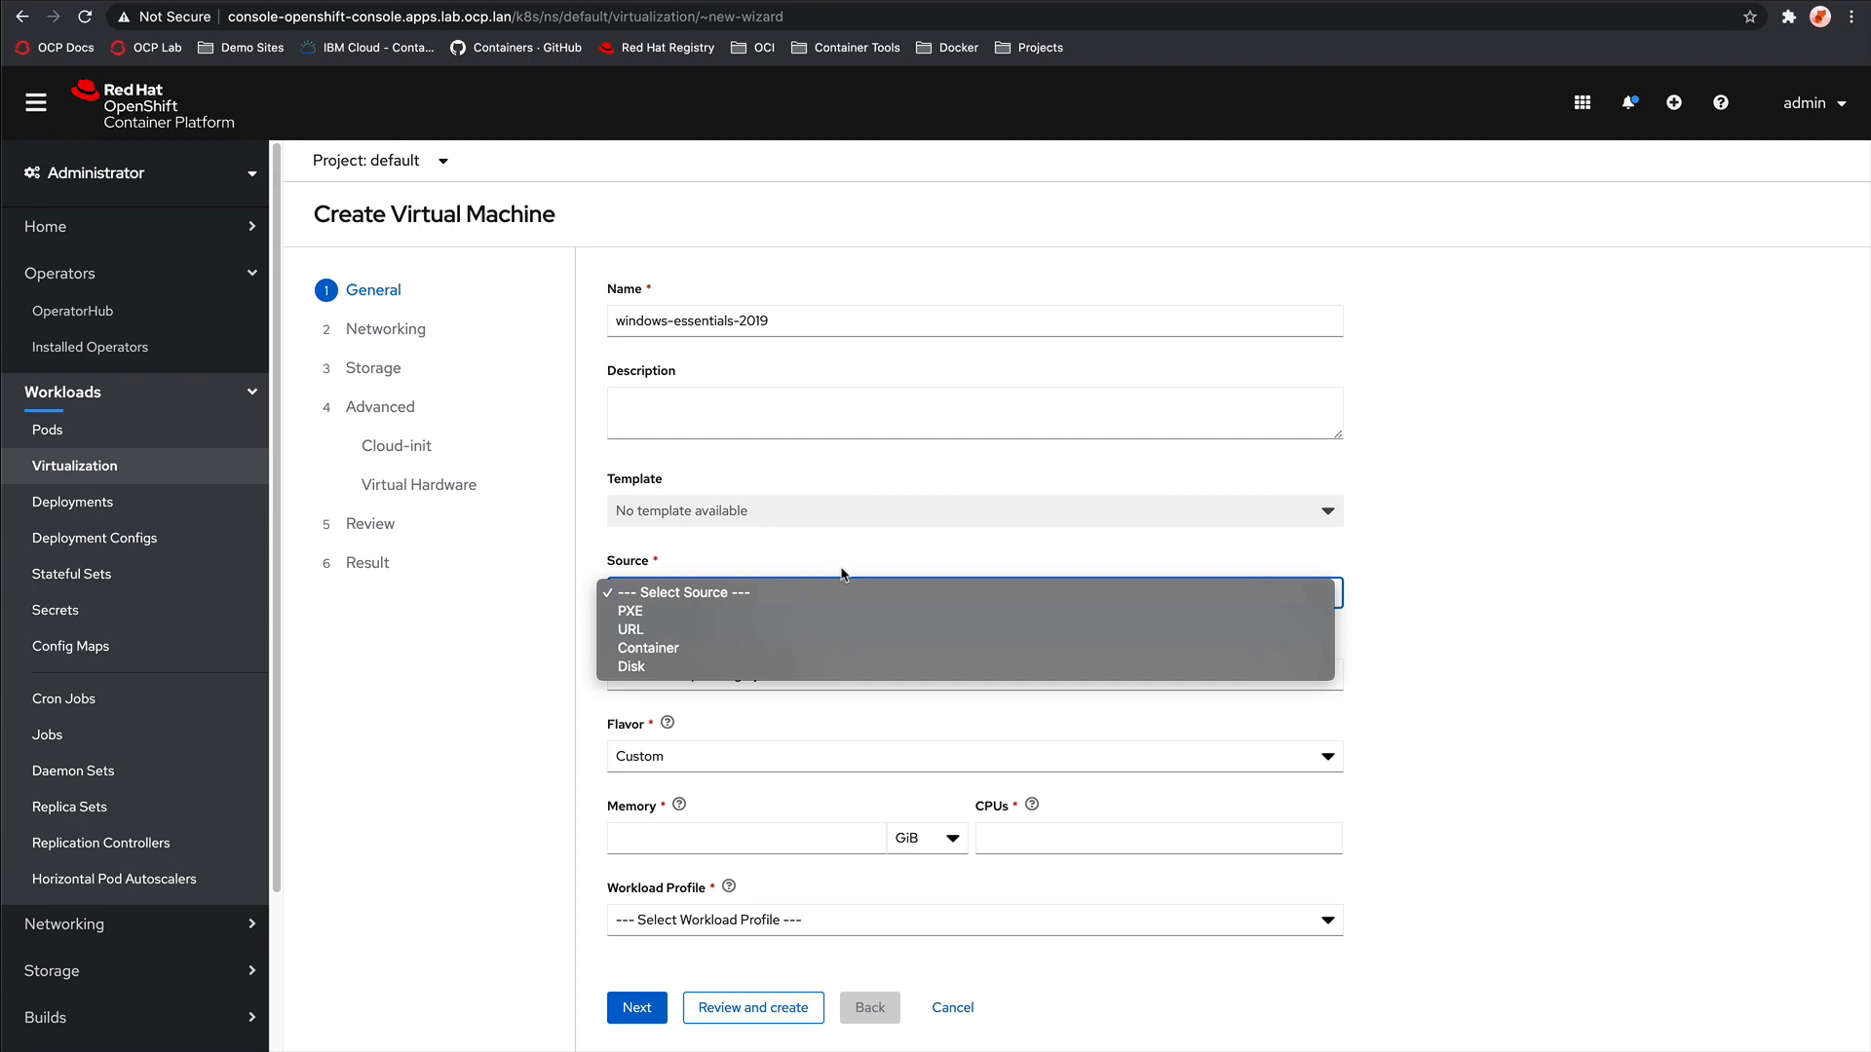
click(830, 668)
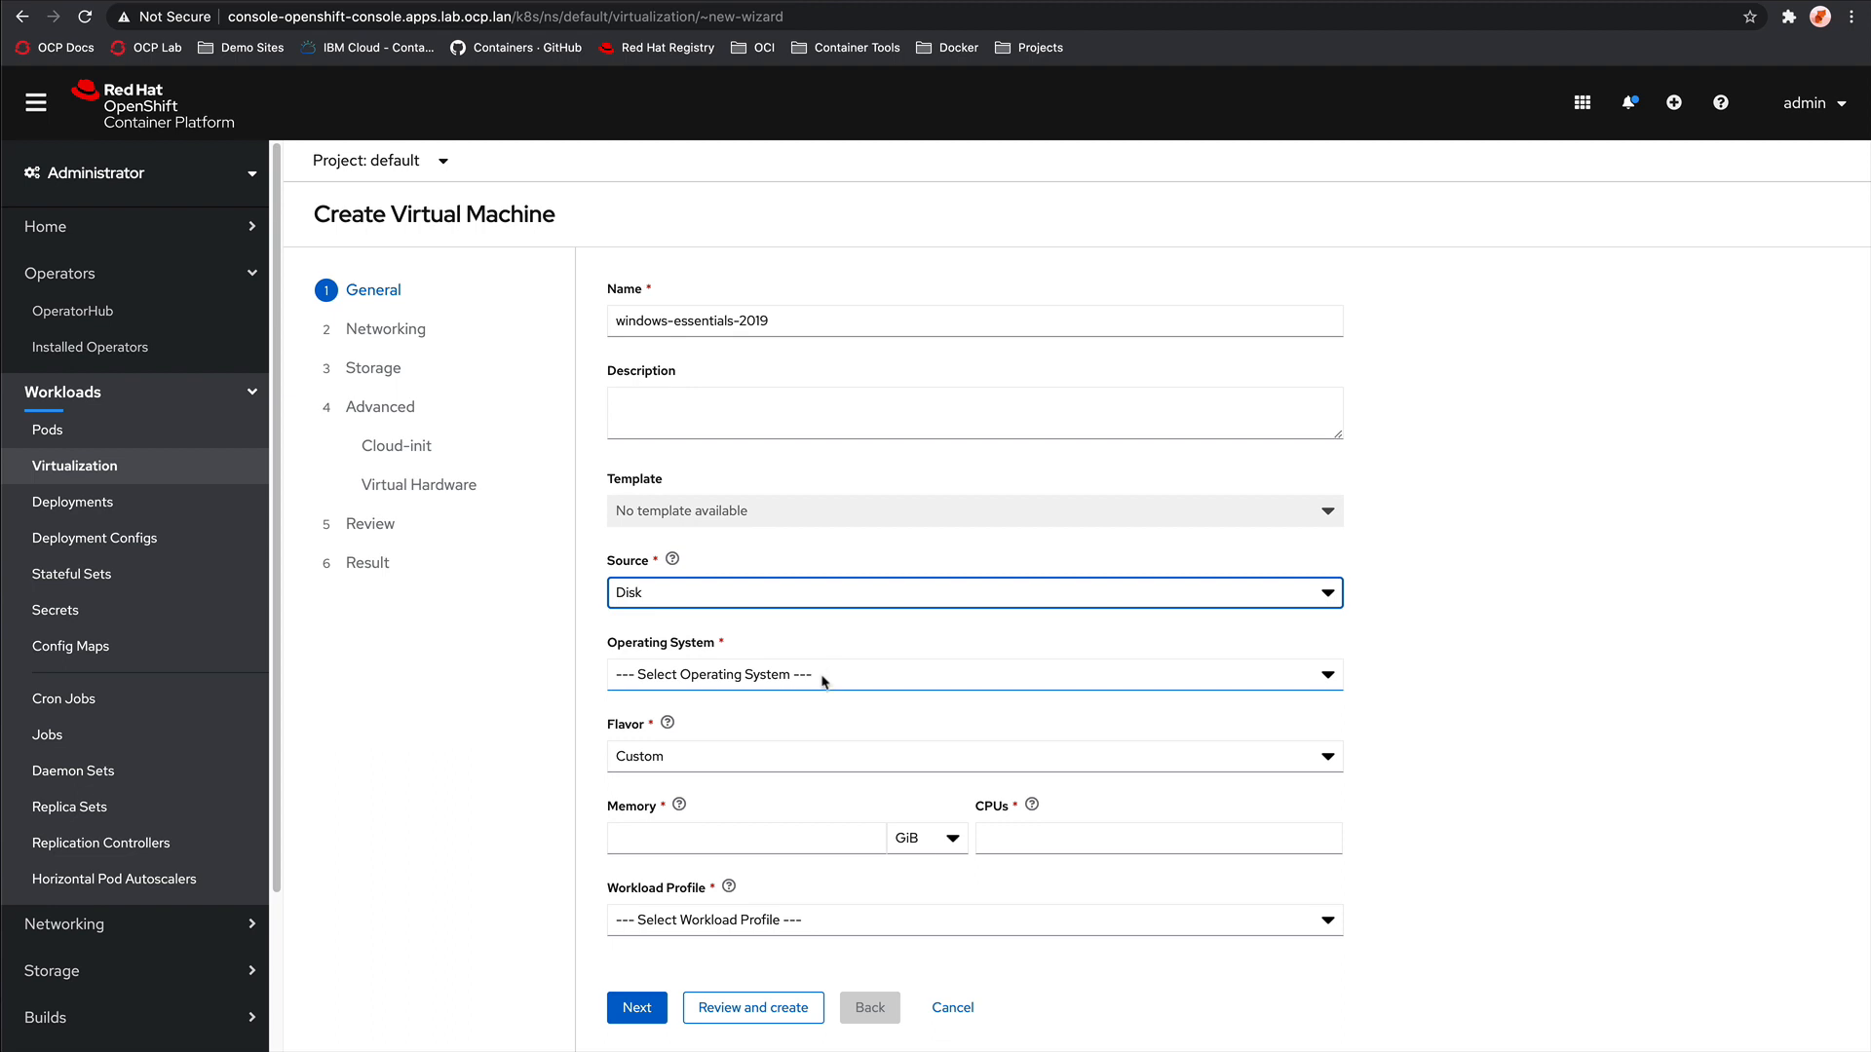
click(826, 677)
click(829, 769)
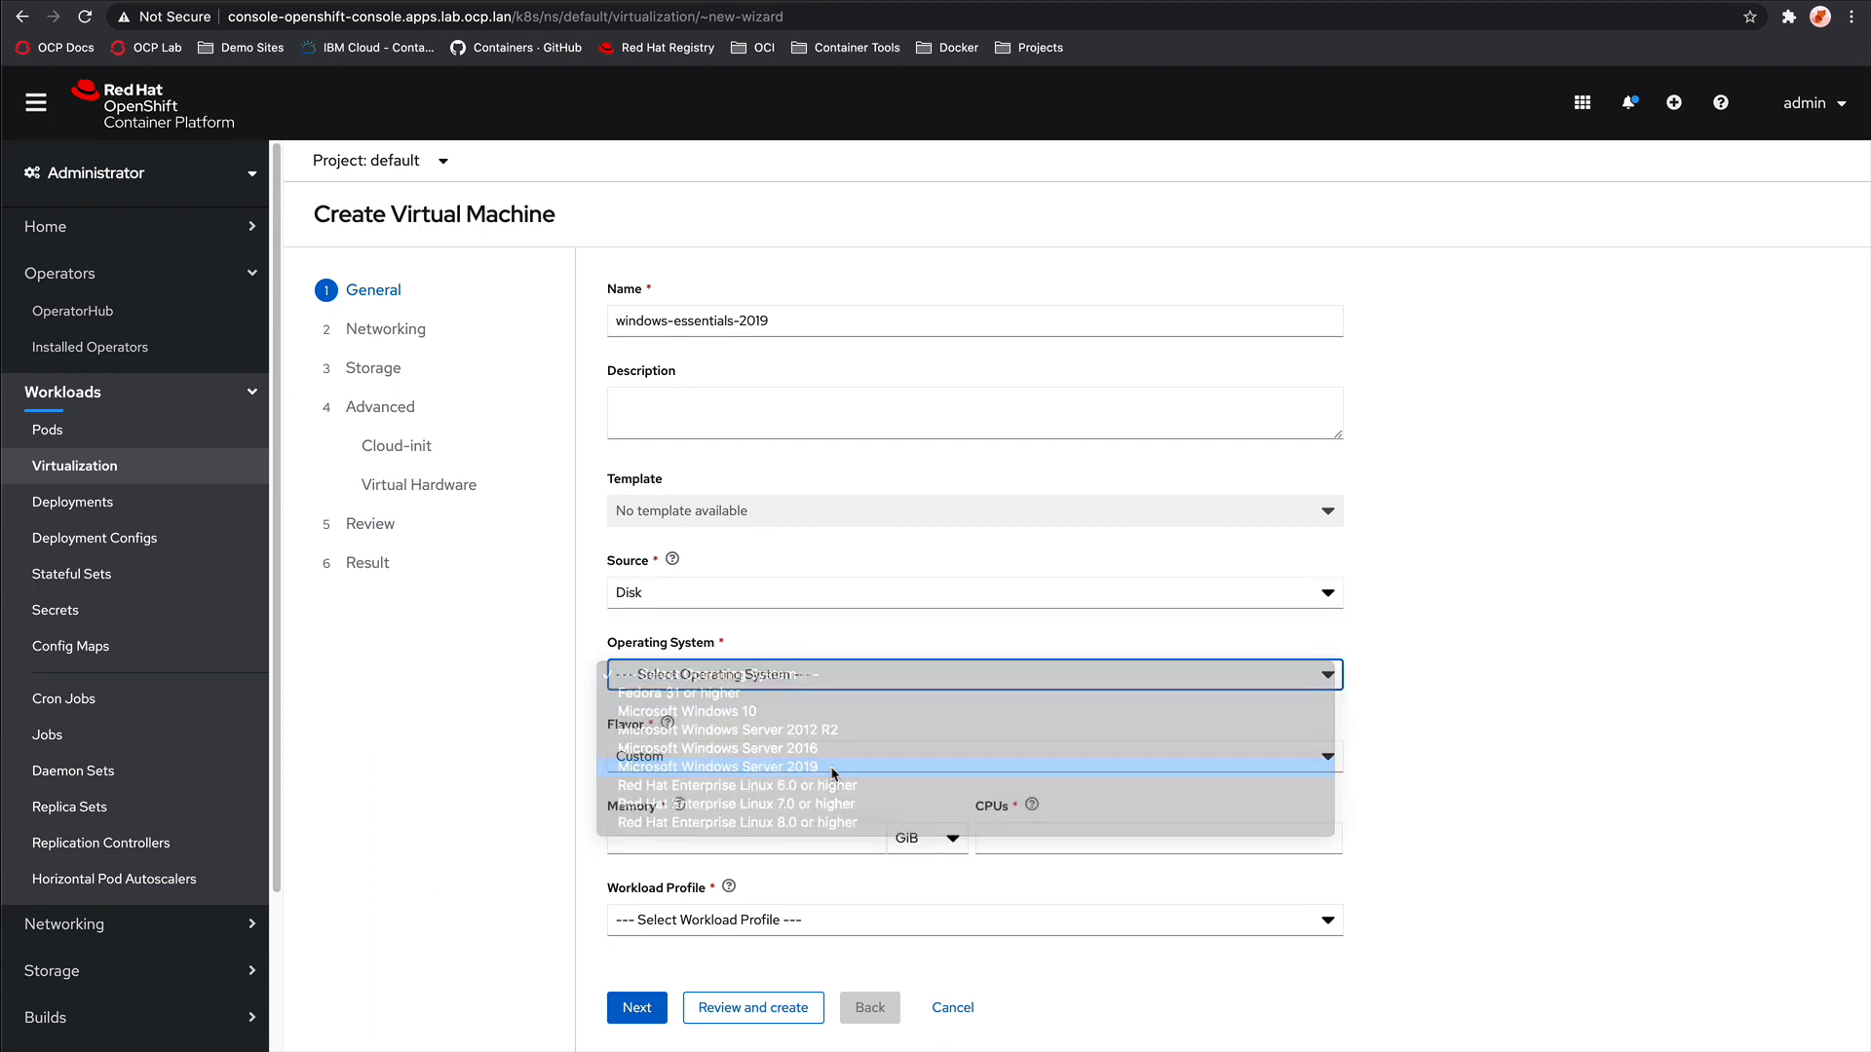
Step: Keep the Custom flavor, set 6 GiB memory, 4 CPUs and the desktop workload profile, and continue to Networking
click(759, 762)
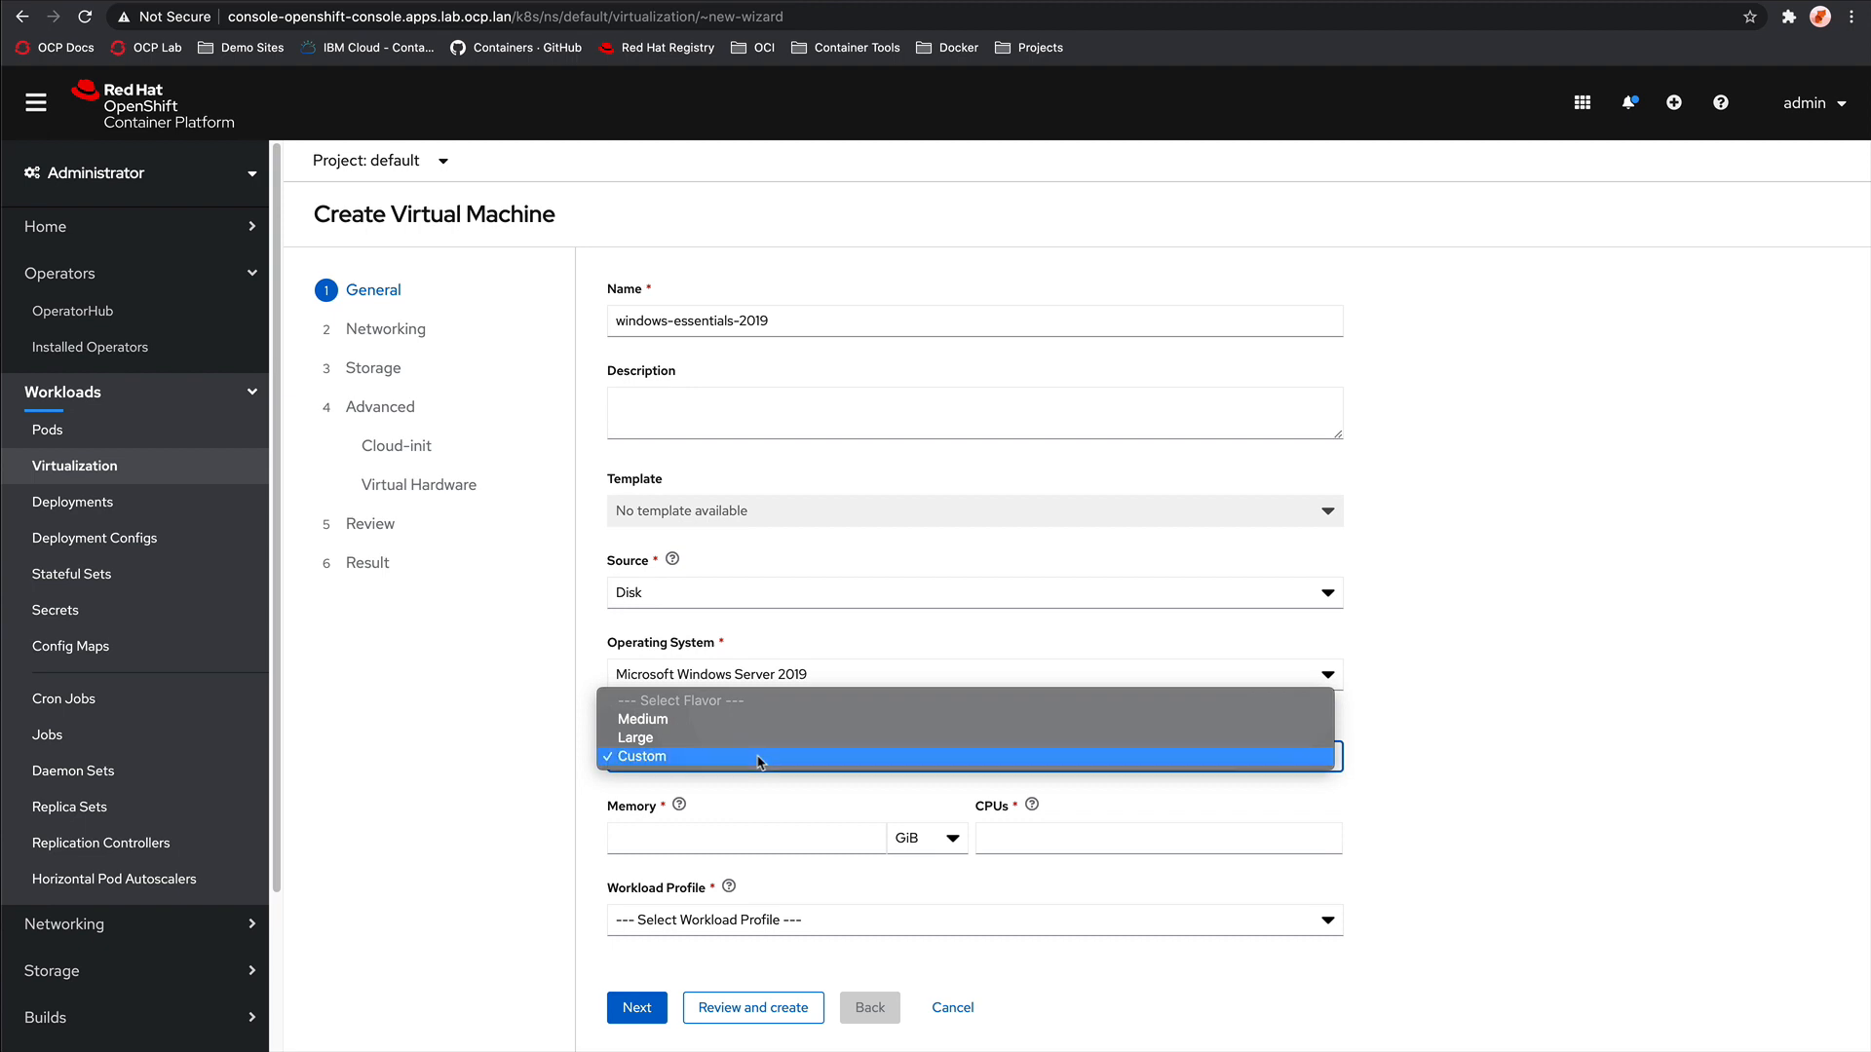
click(761, 762)
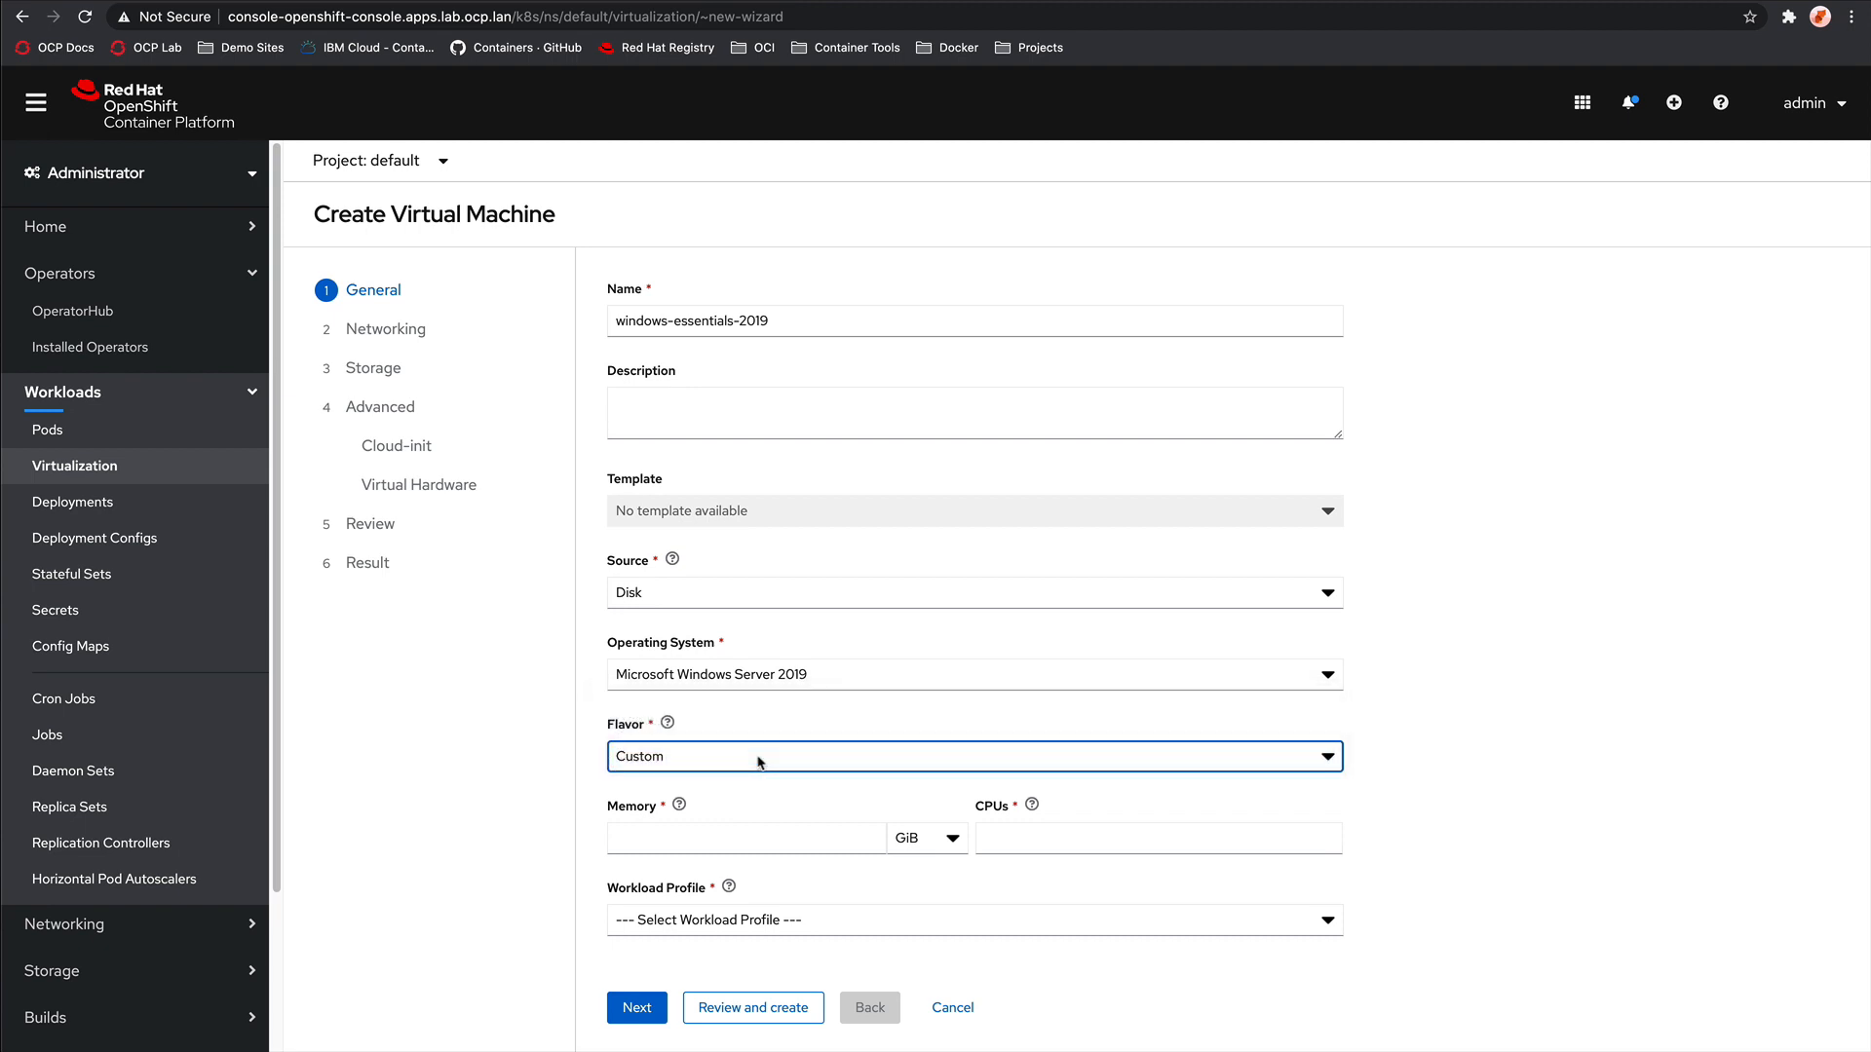
click(718, 840)
text(6)
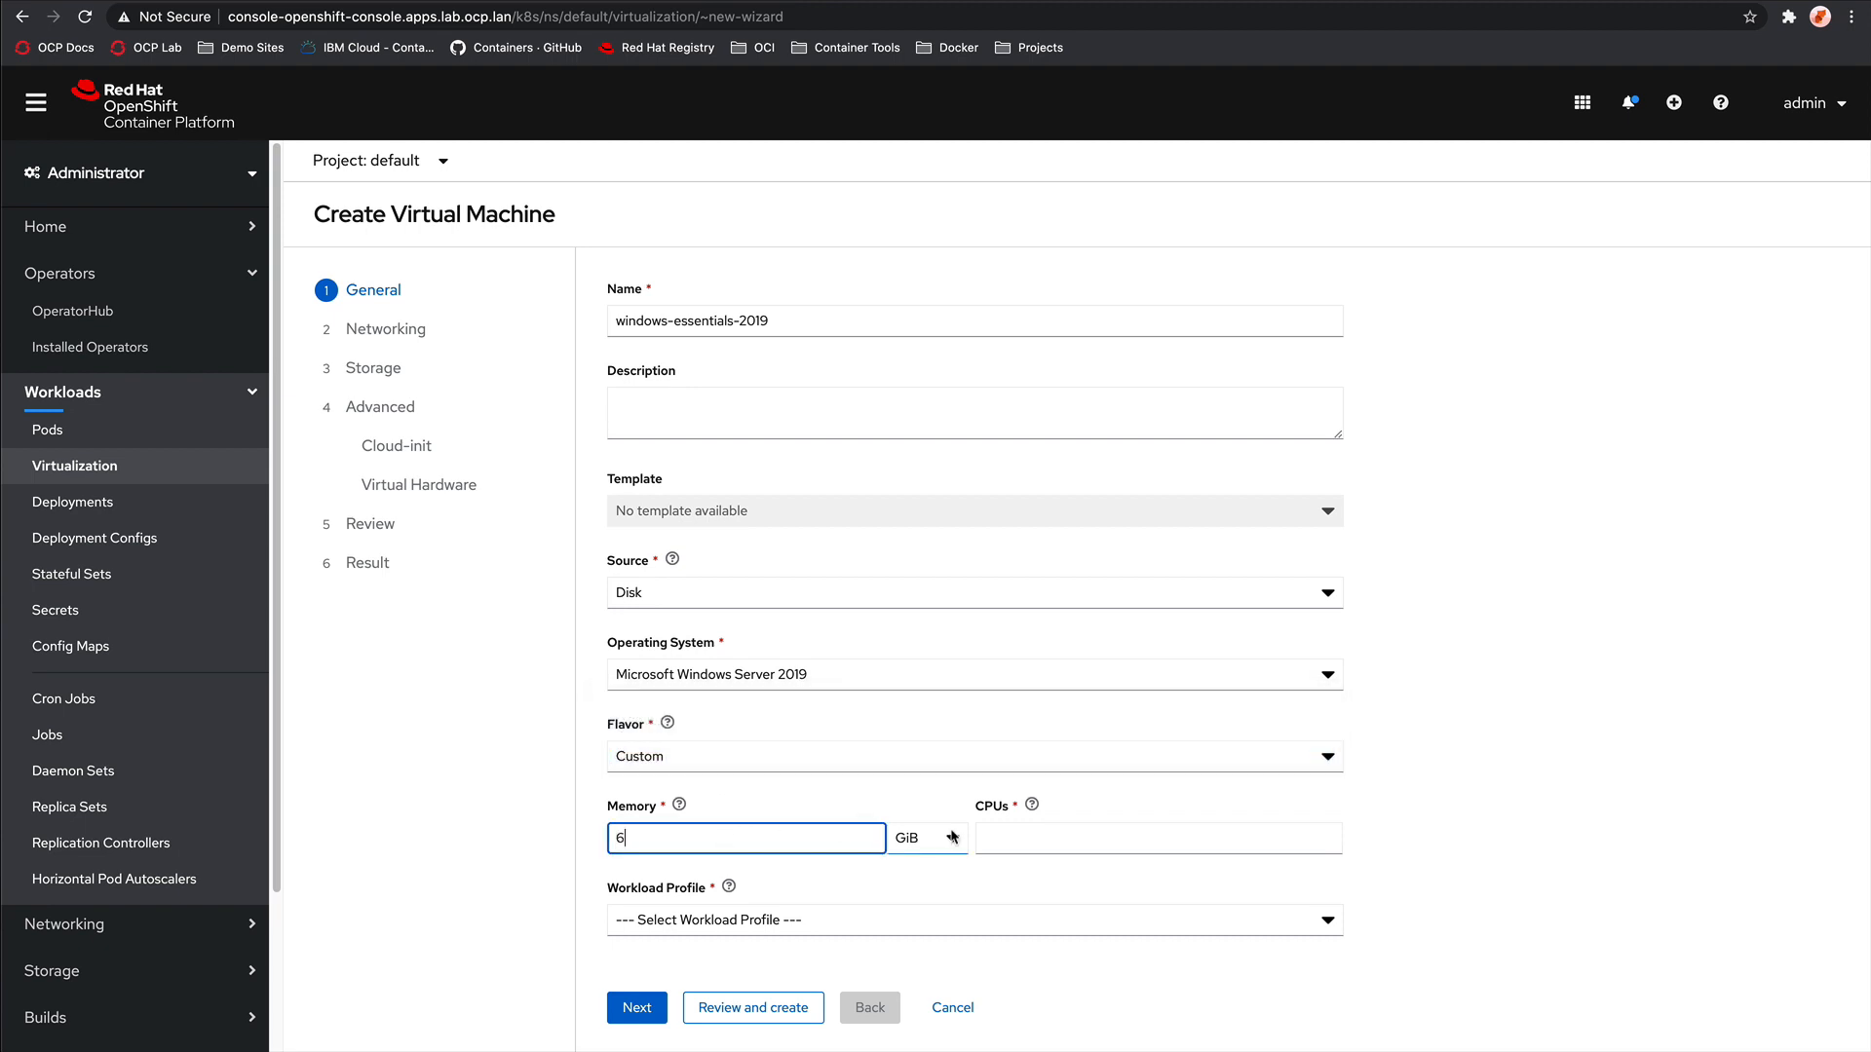
click(1032, 837)
text(4)
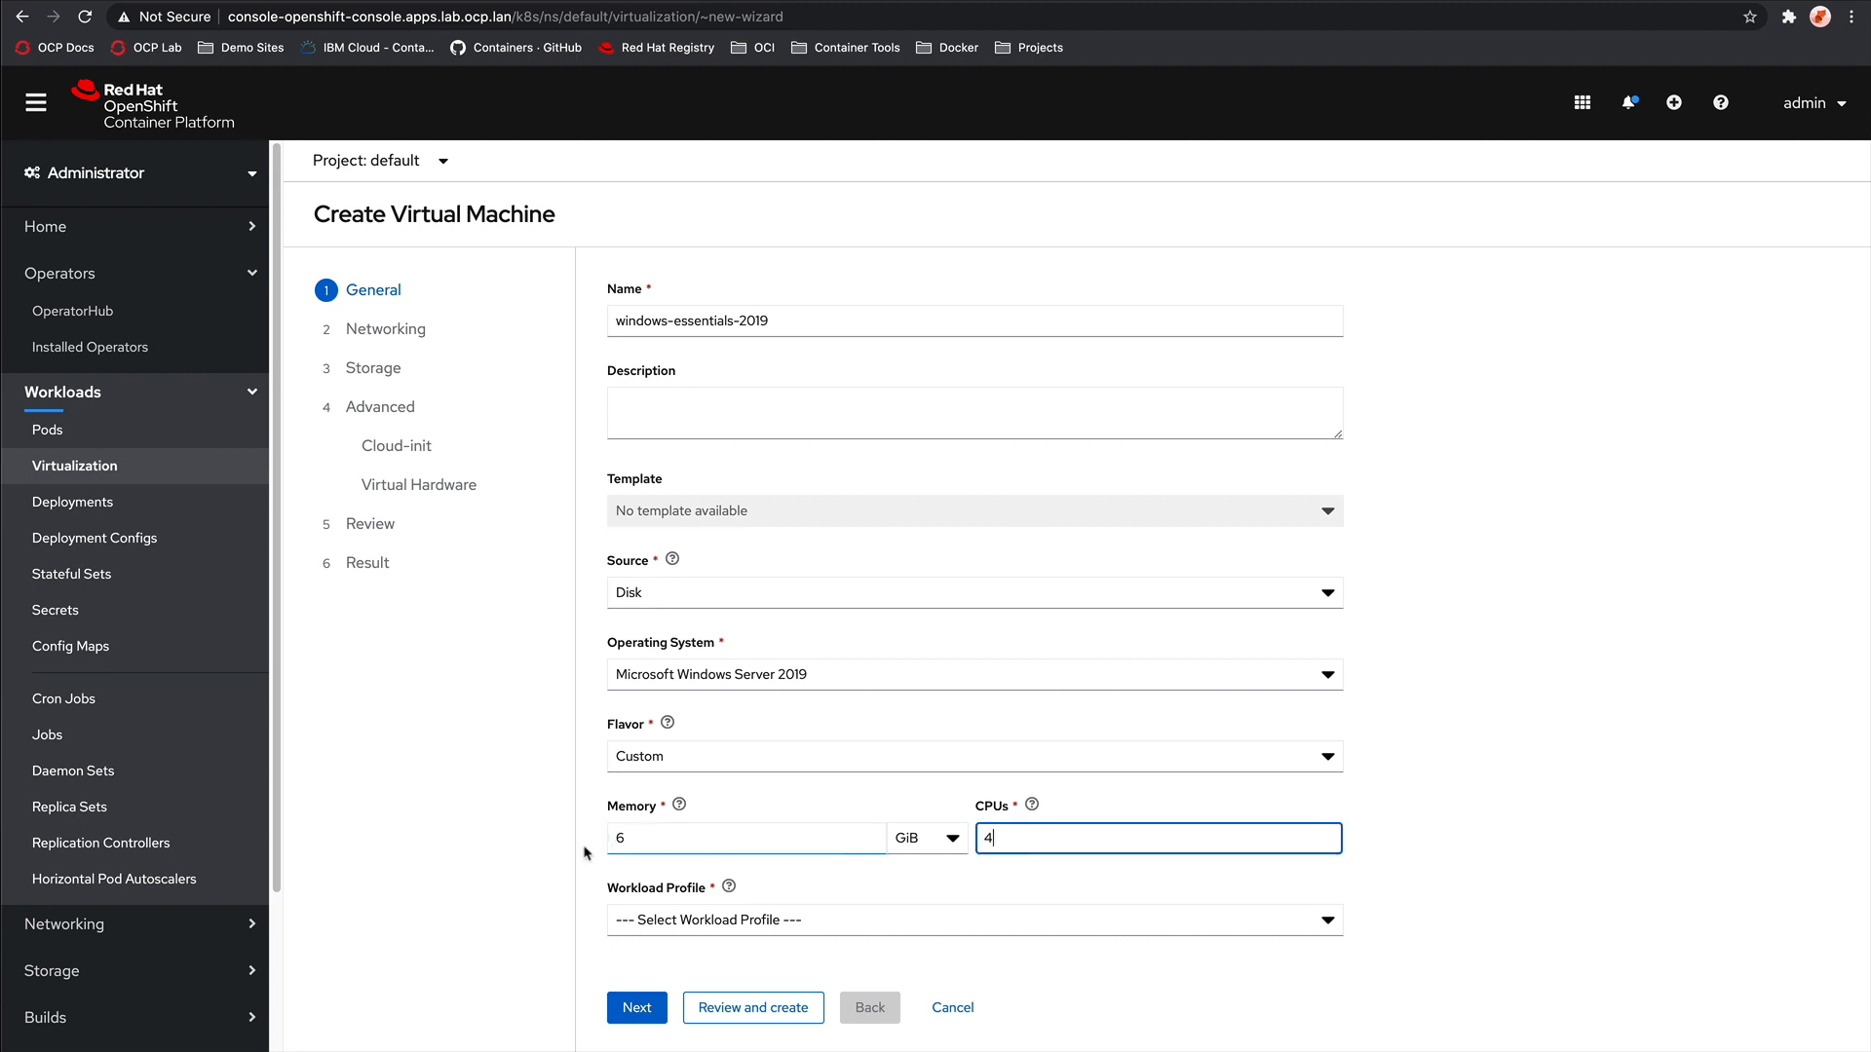
click(797, 922)
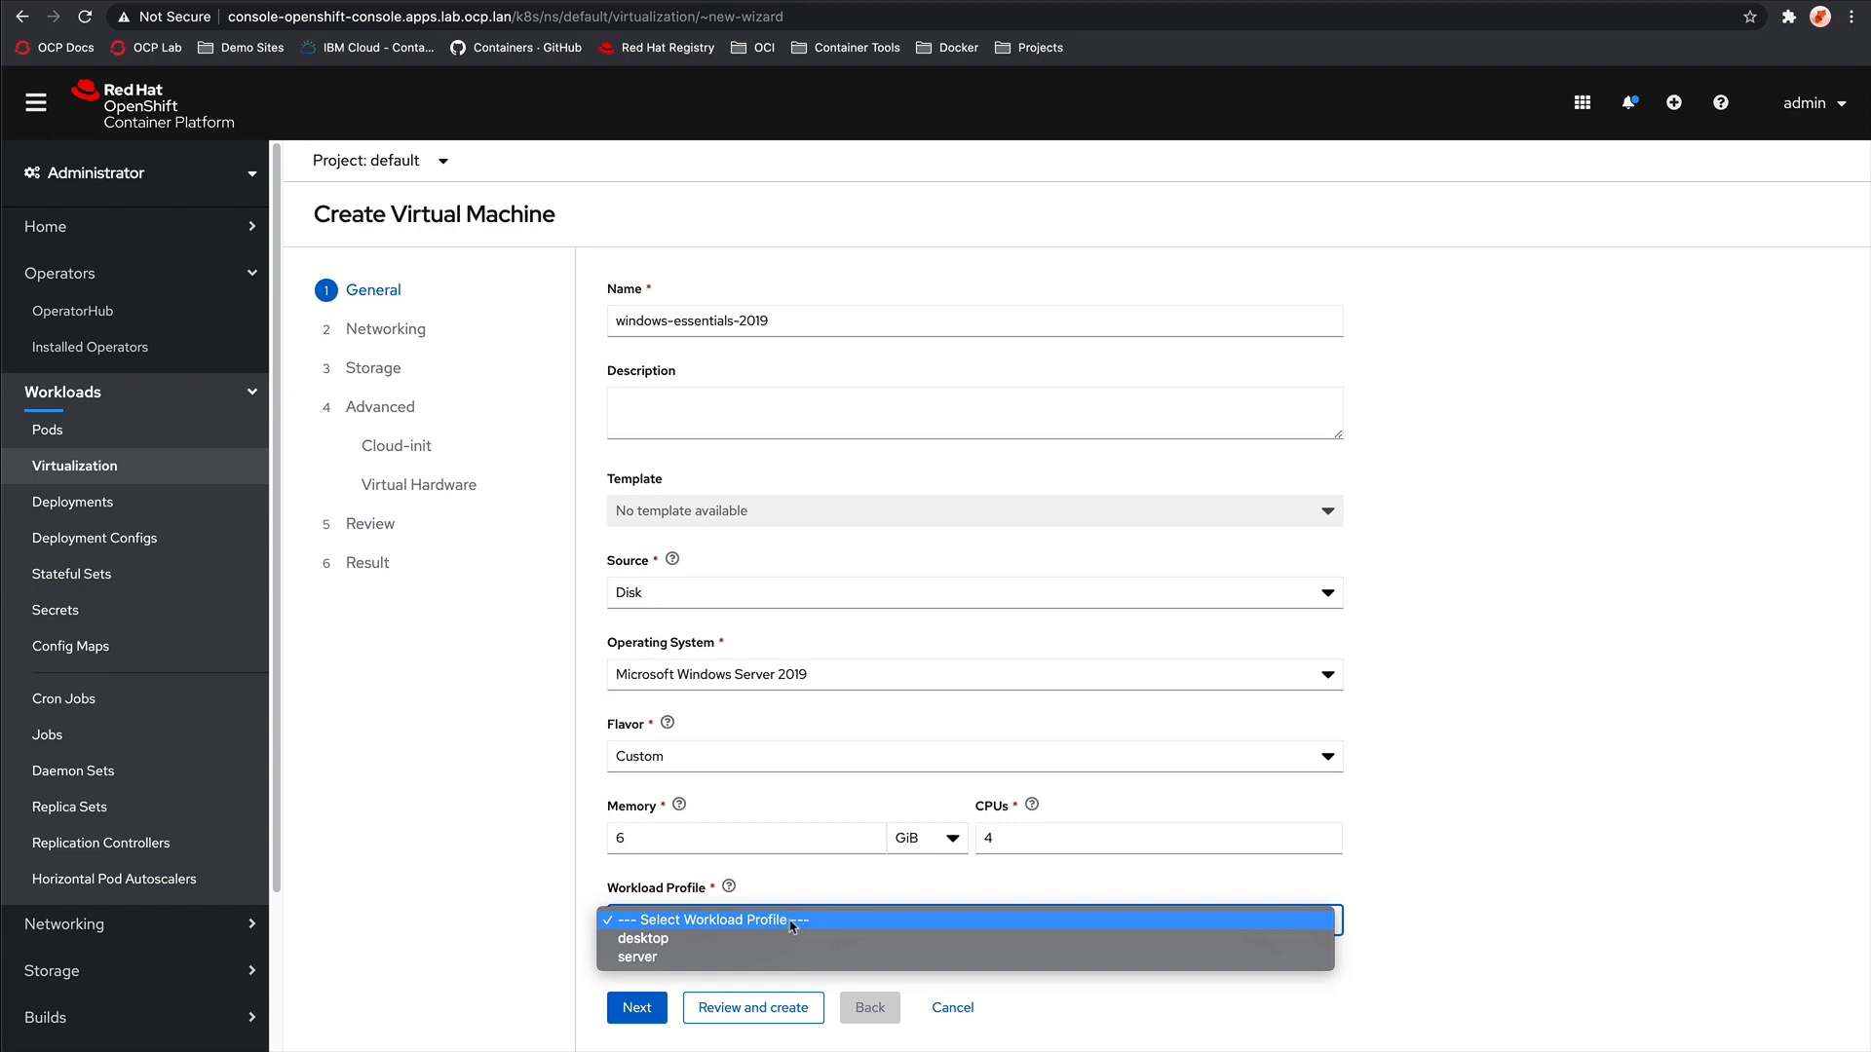
click(711, 941)
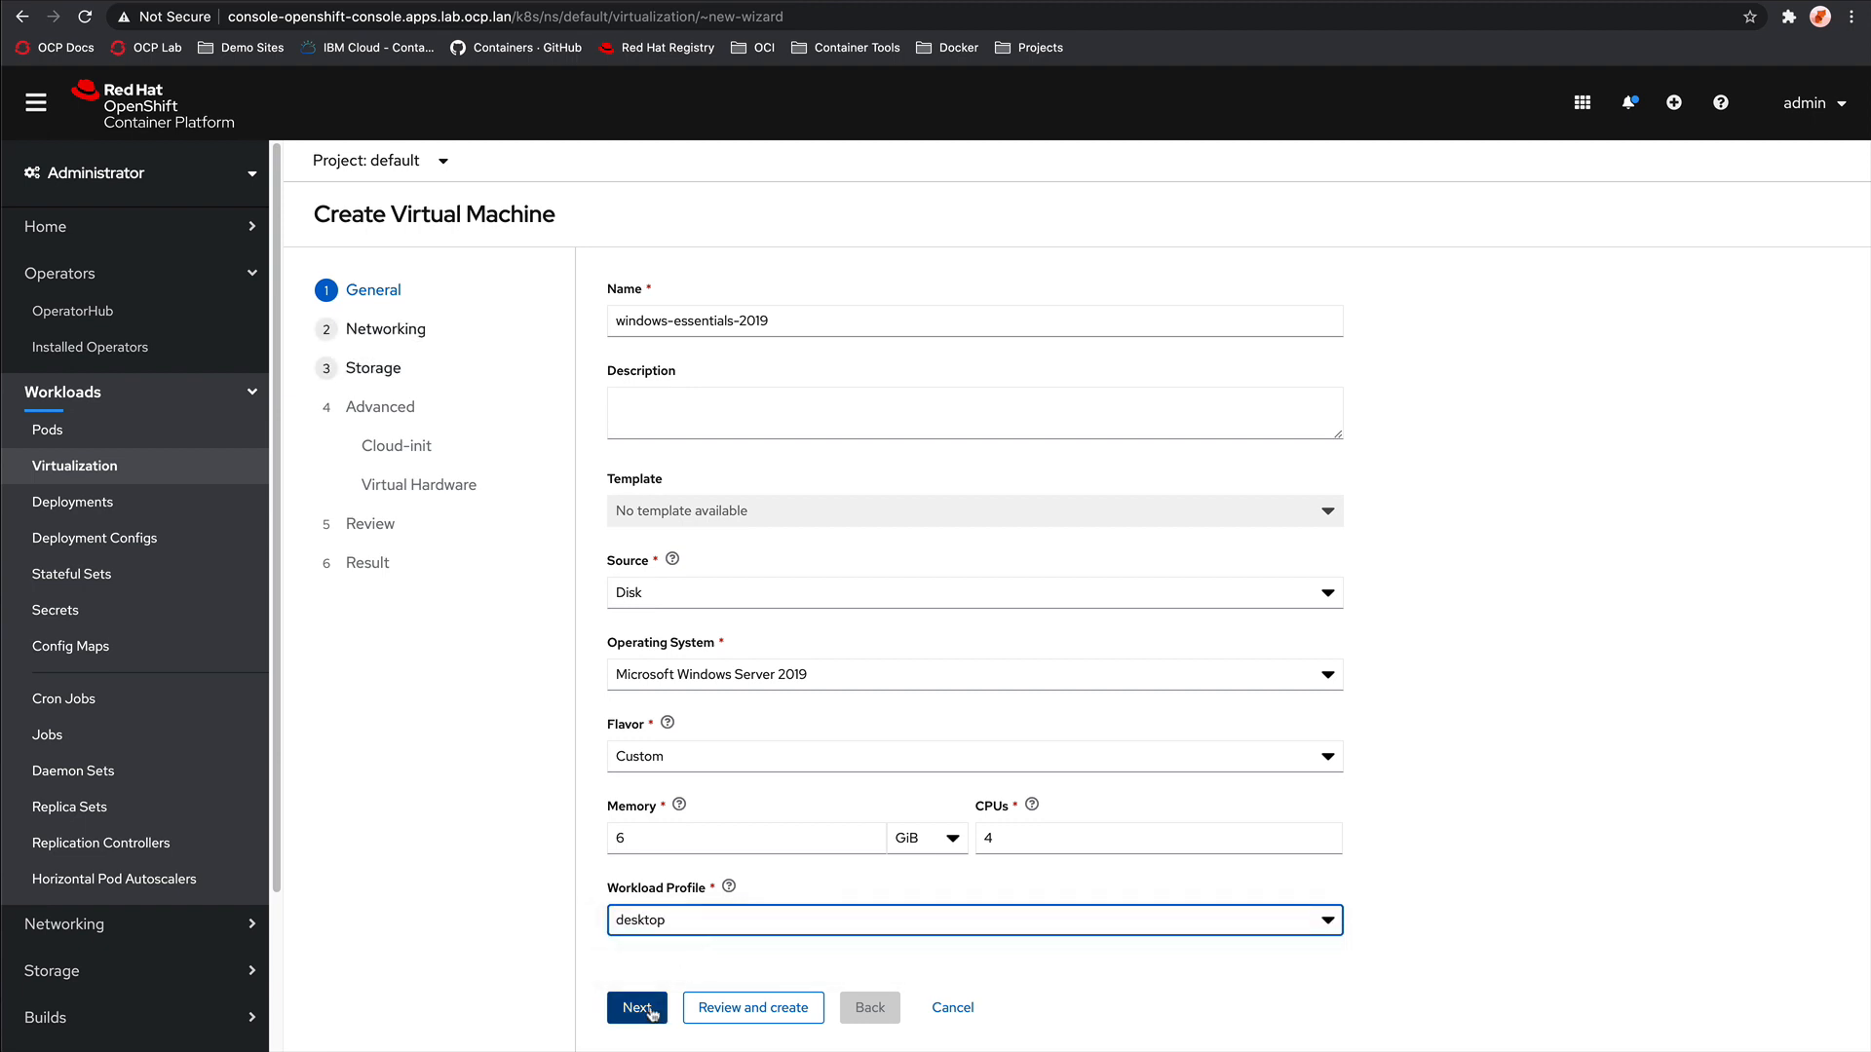
click(643, 1012)
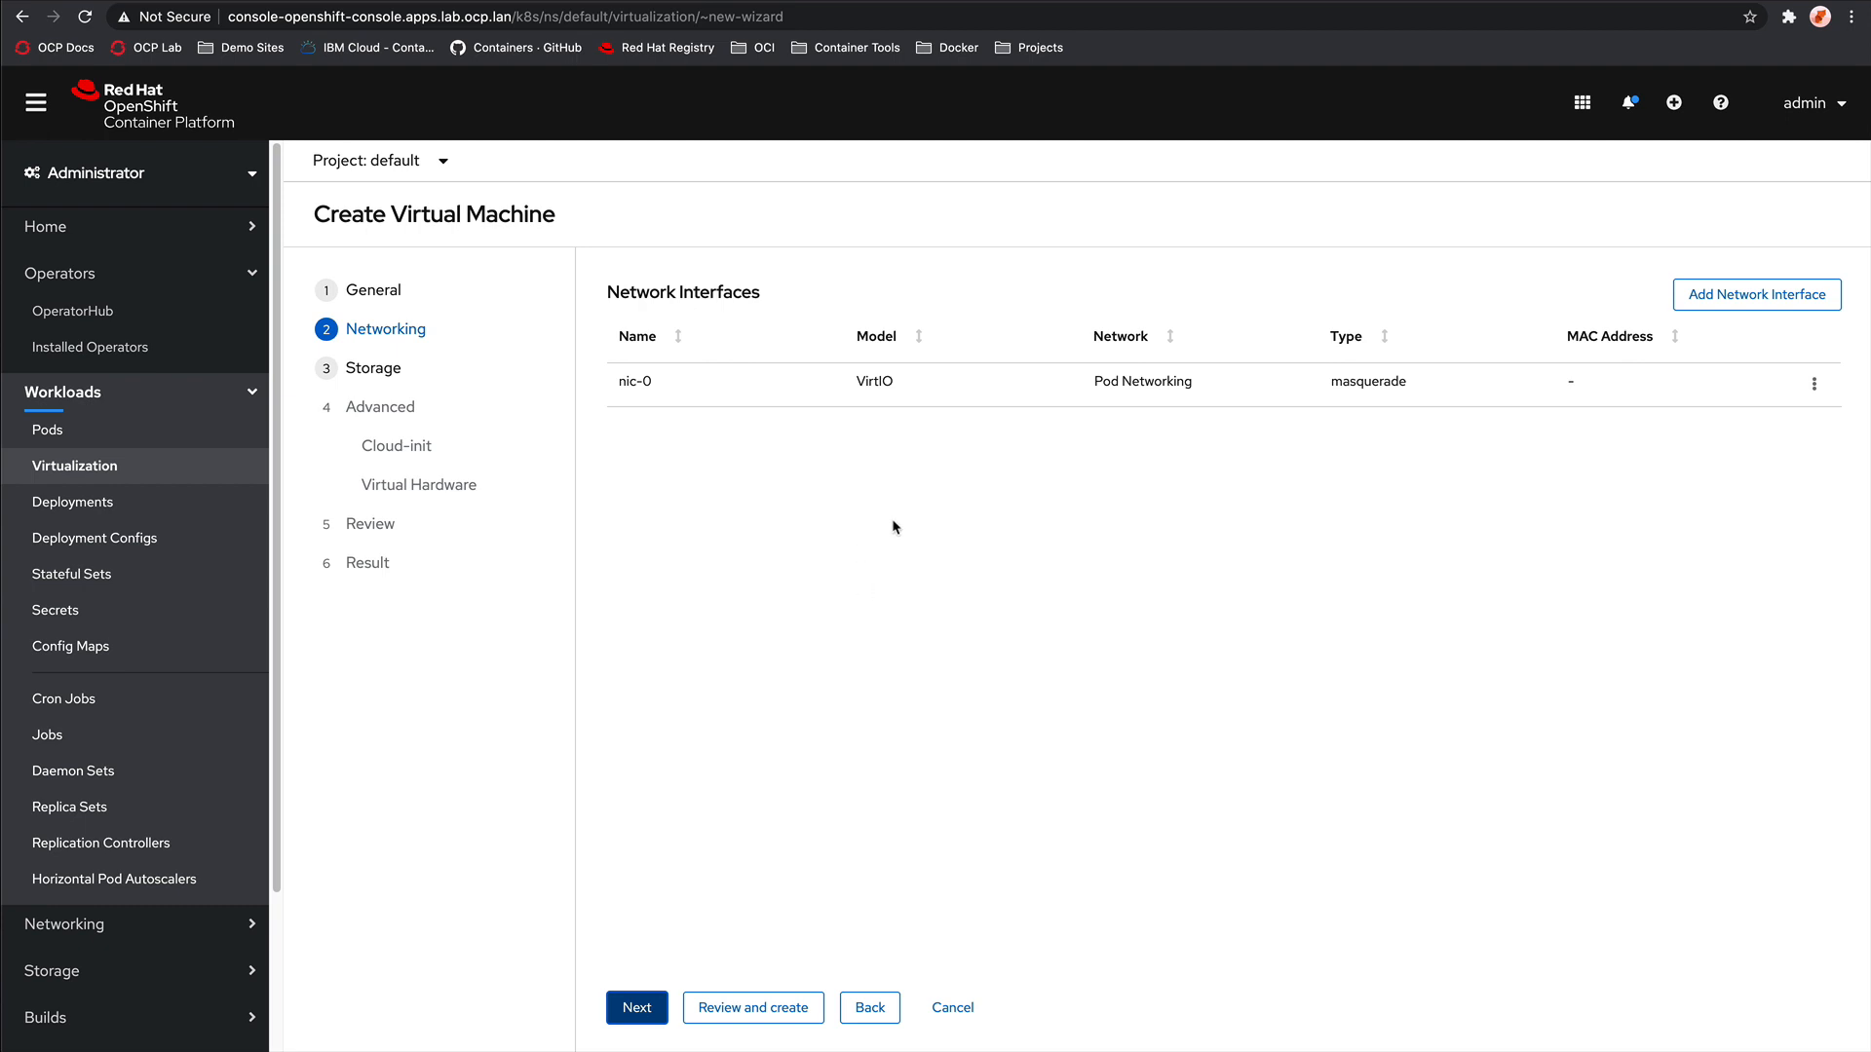
Step: Edit the nic-0 network interface to use the e1000 model and save it
click(1811, 387)
click(1803, 424)
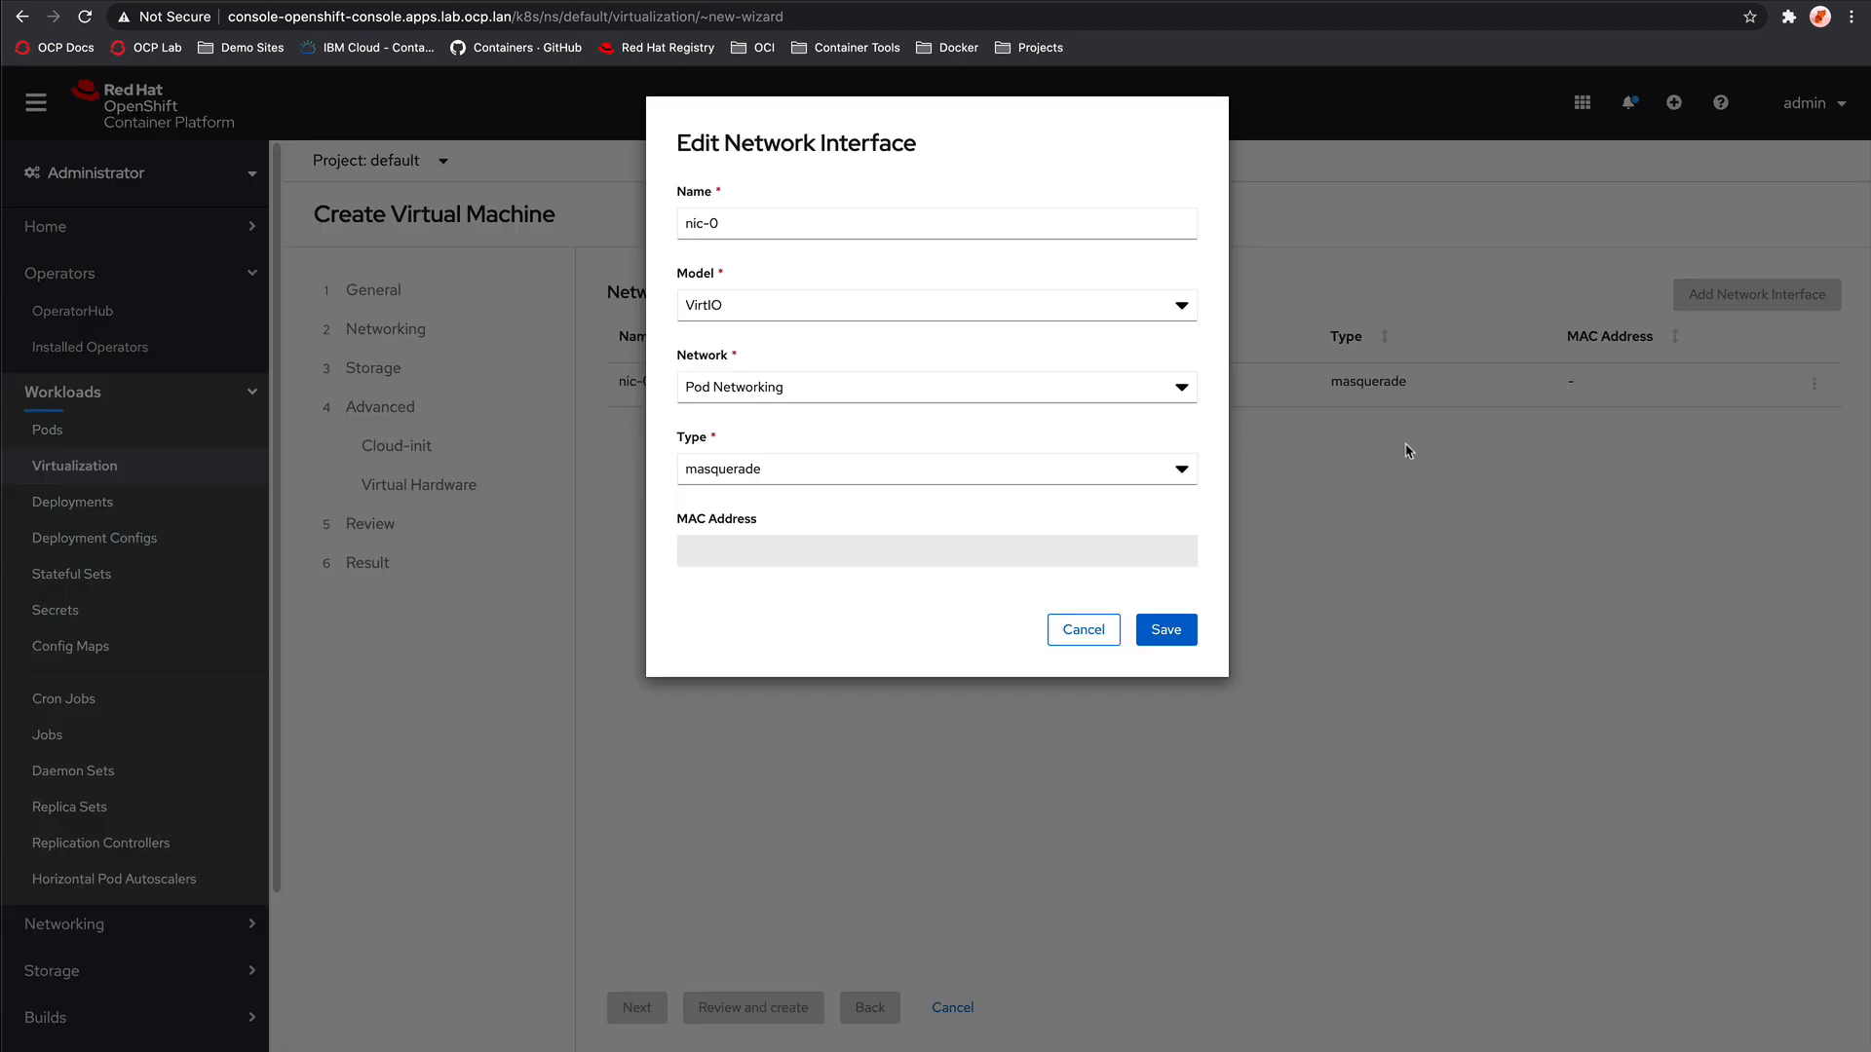
click(898, 306)
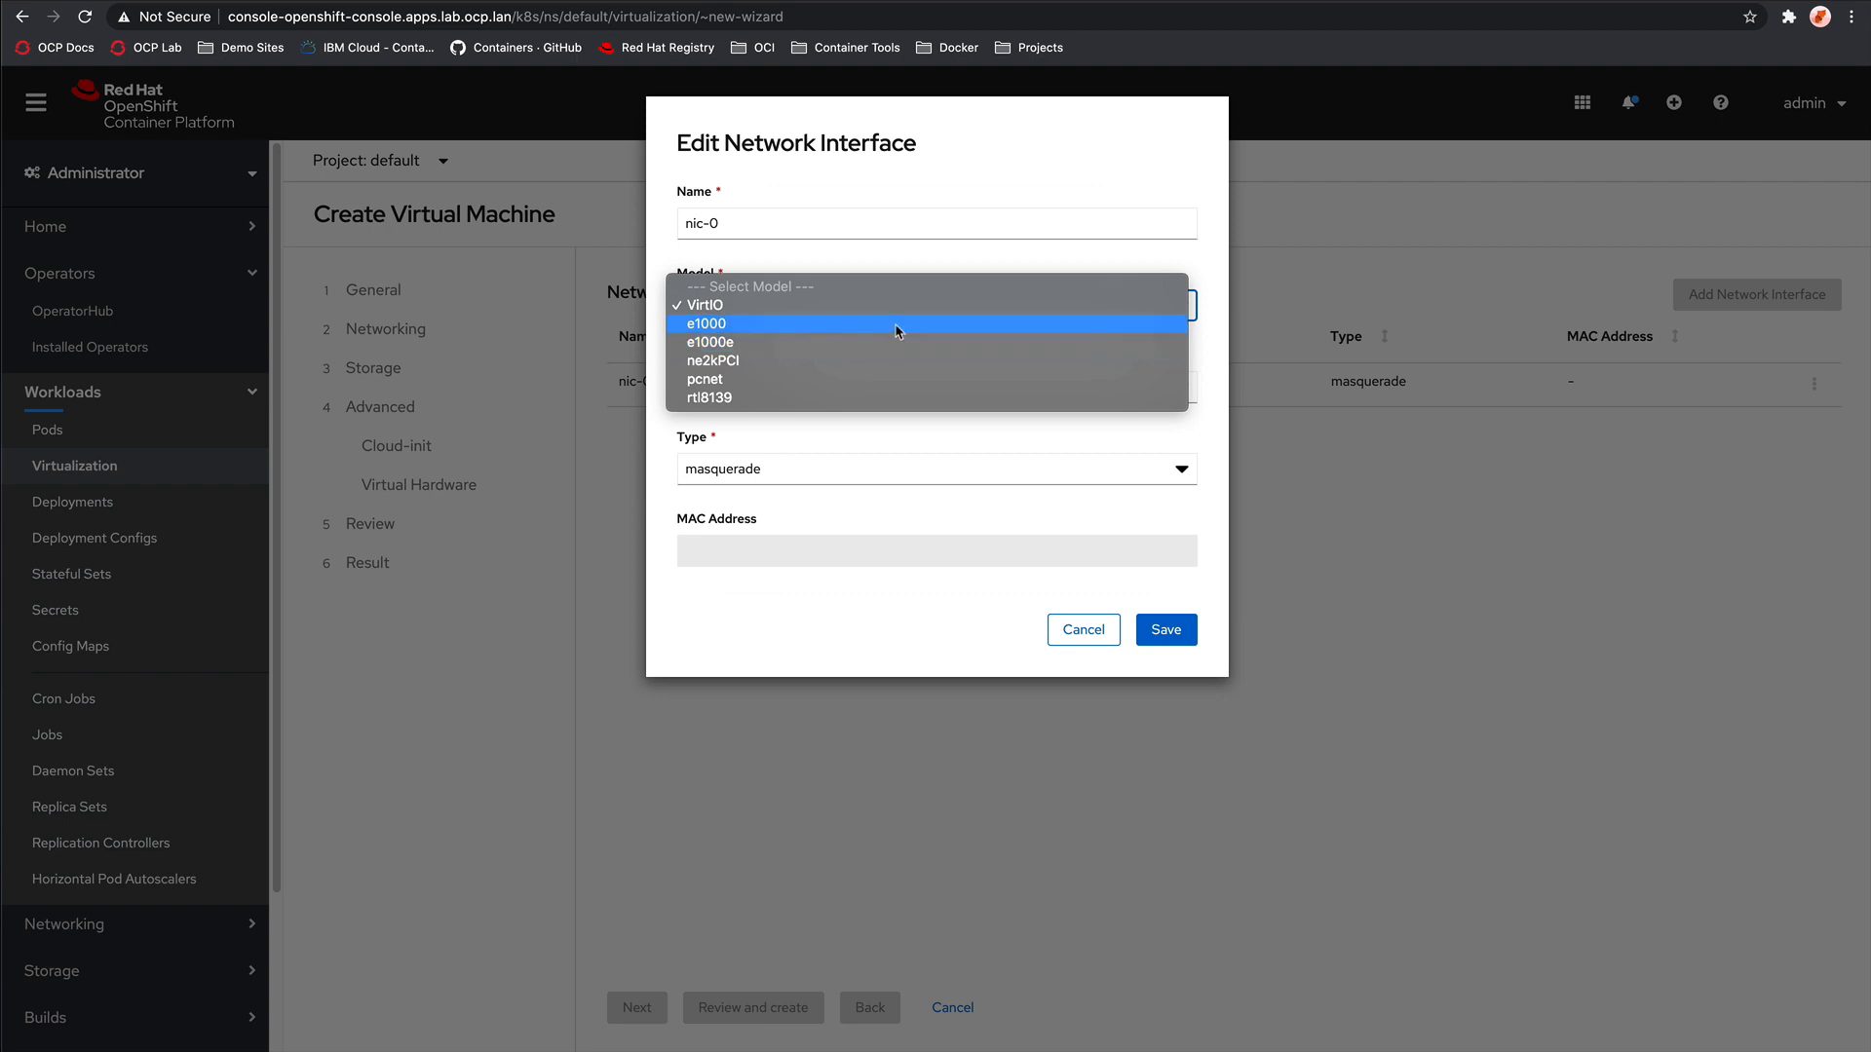
key(Escape)
click(1168, 630)
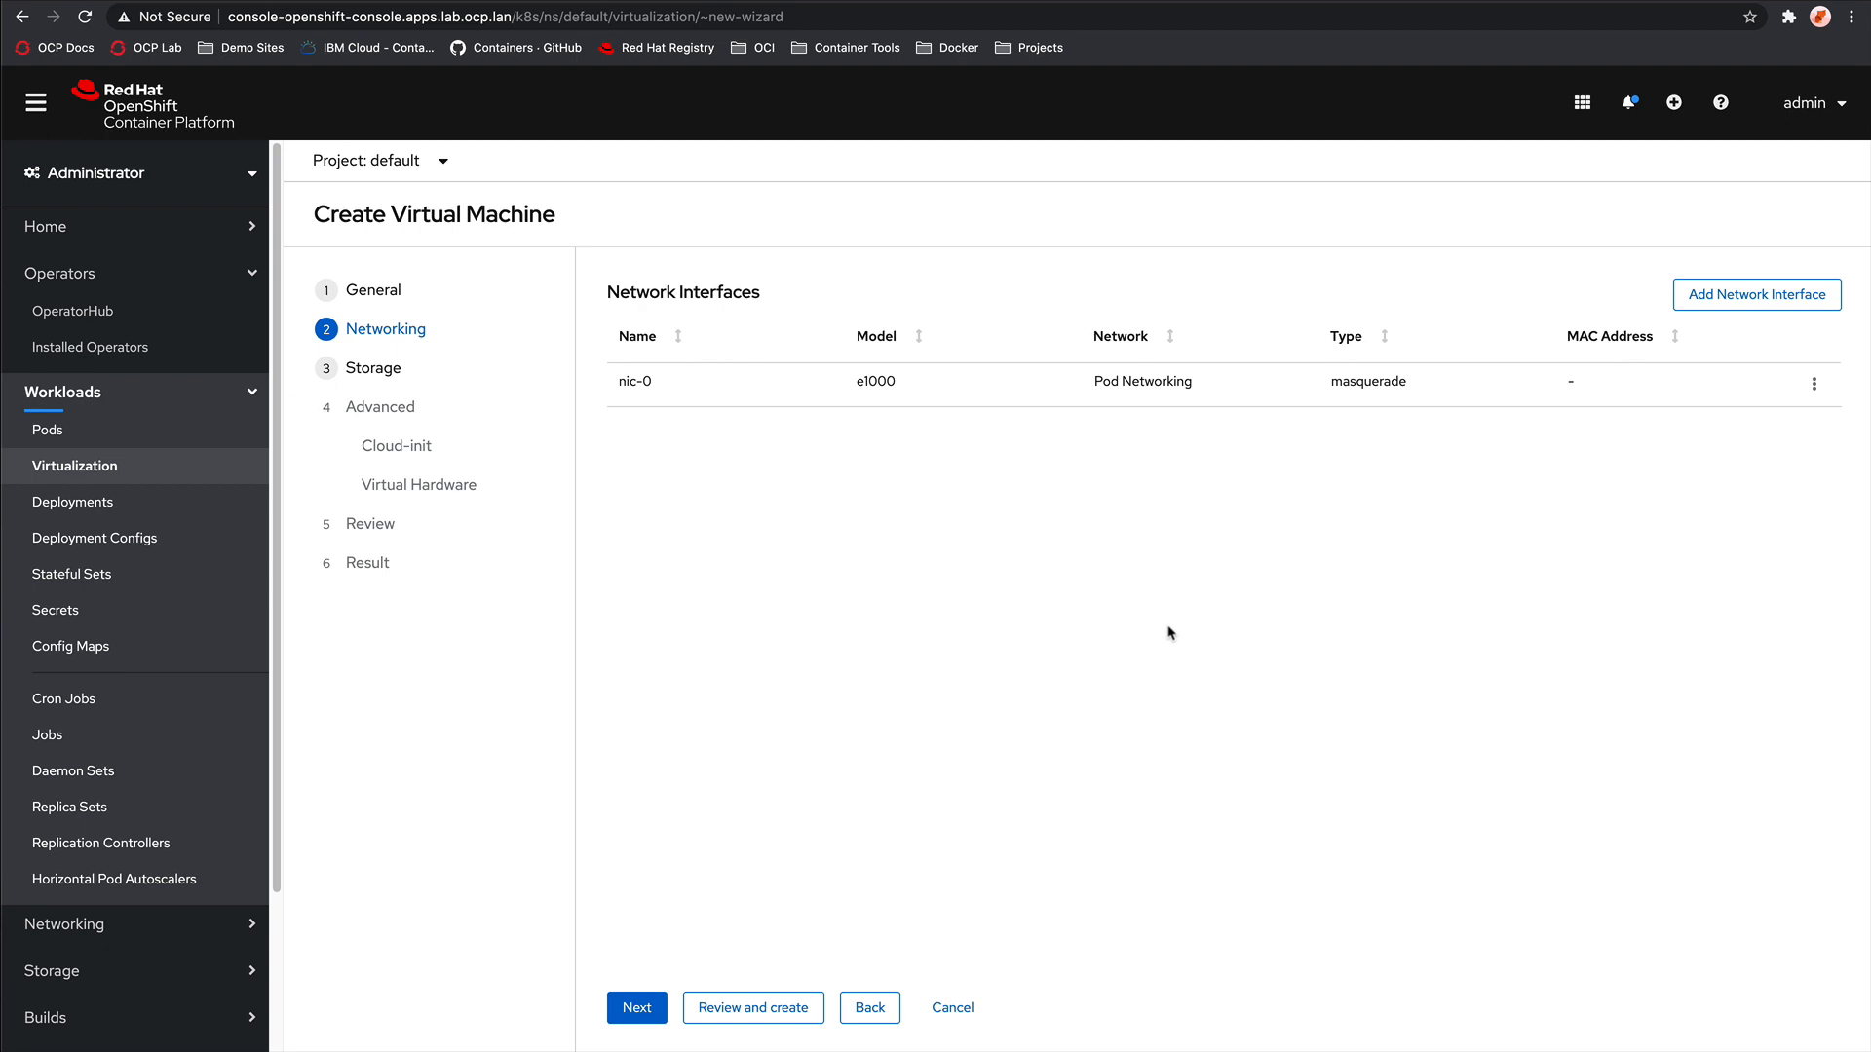
Step: Continue the virtual machine wizard from Networking to Storage
click(634, 1005)
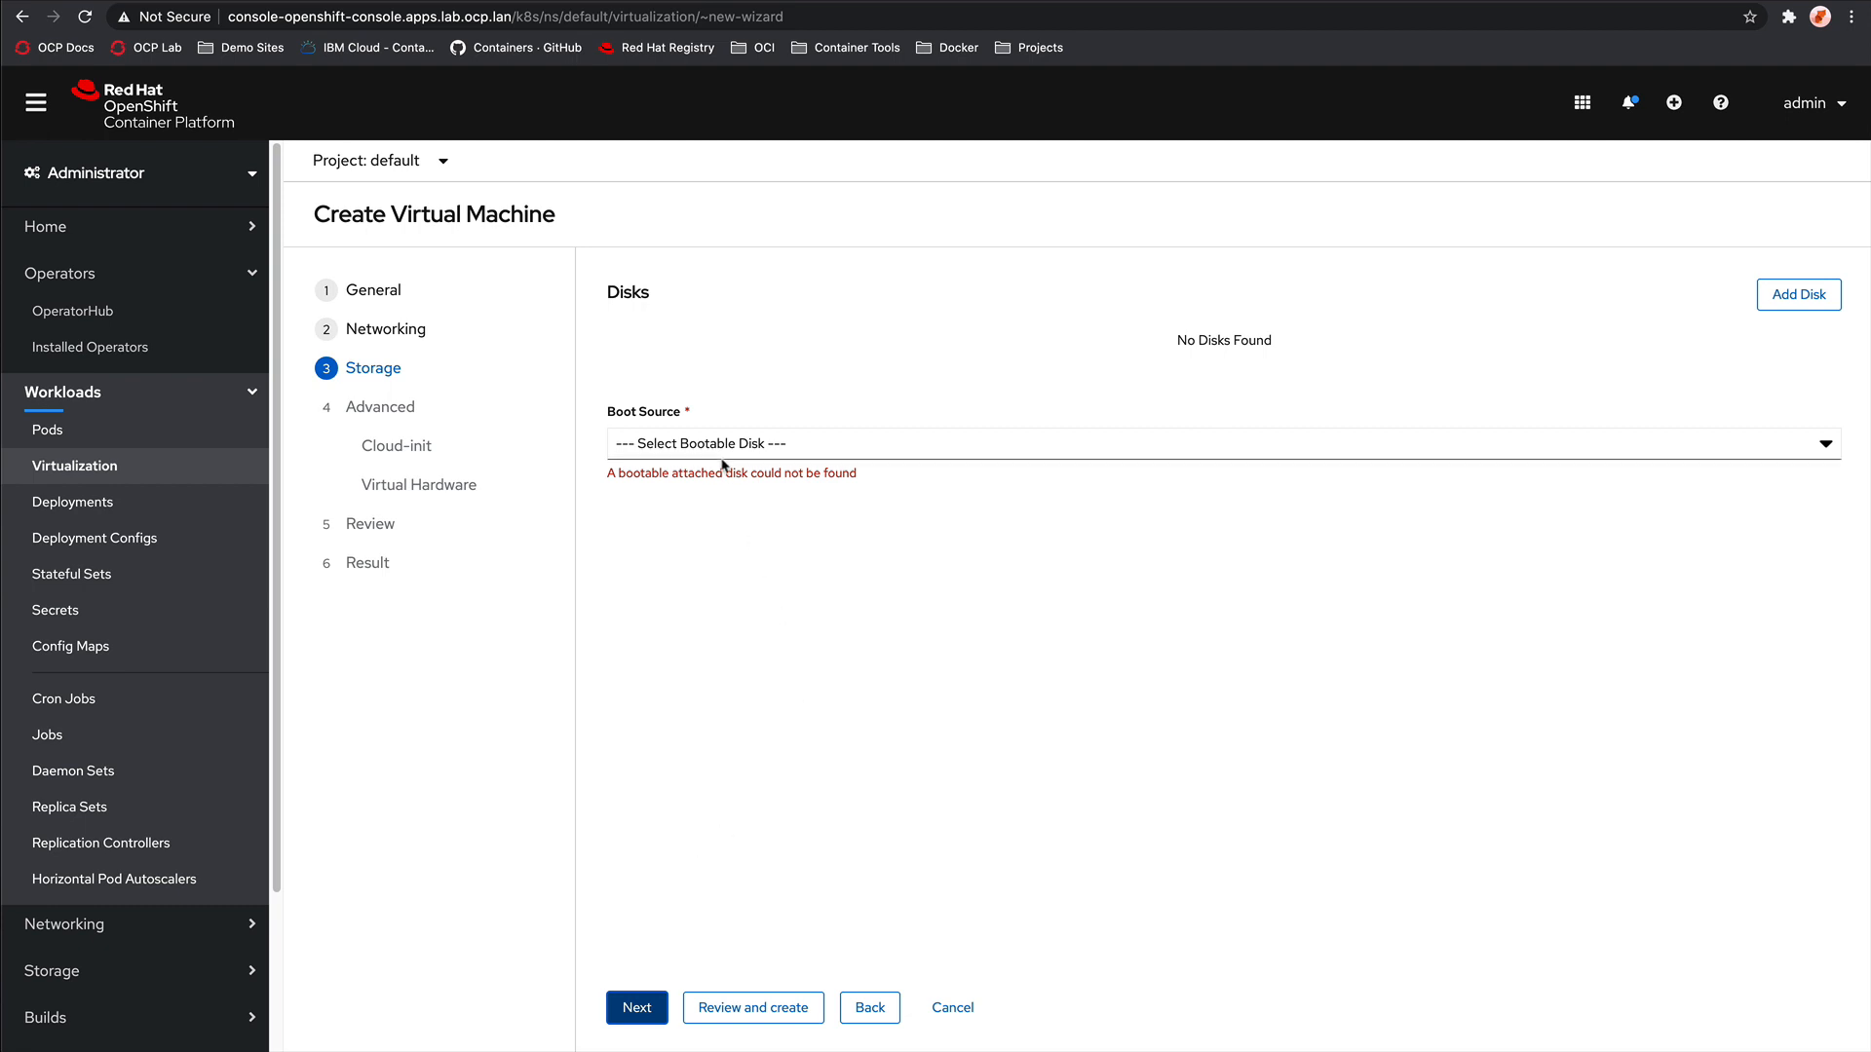
Step: Add a blank 20 GiB disk named disk-0 with the VirtIO interface and the managed-nfs-storage storage class
click(1810, 305)
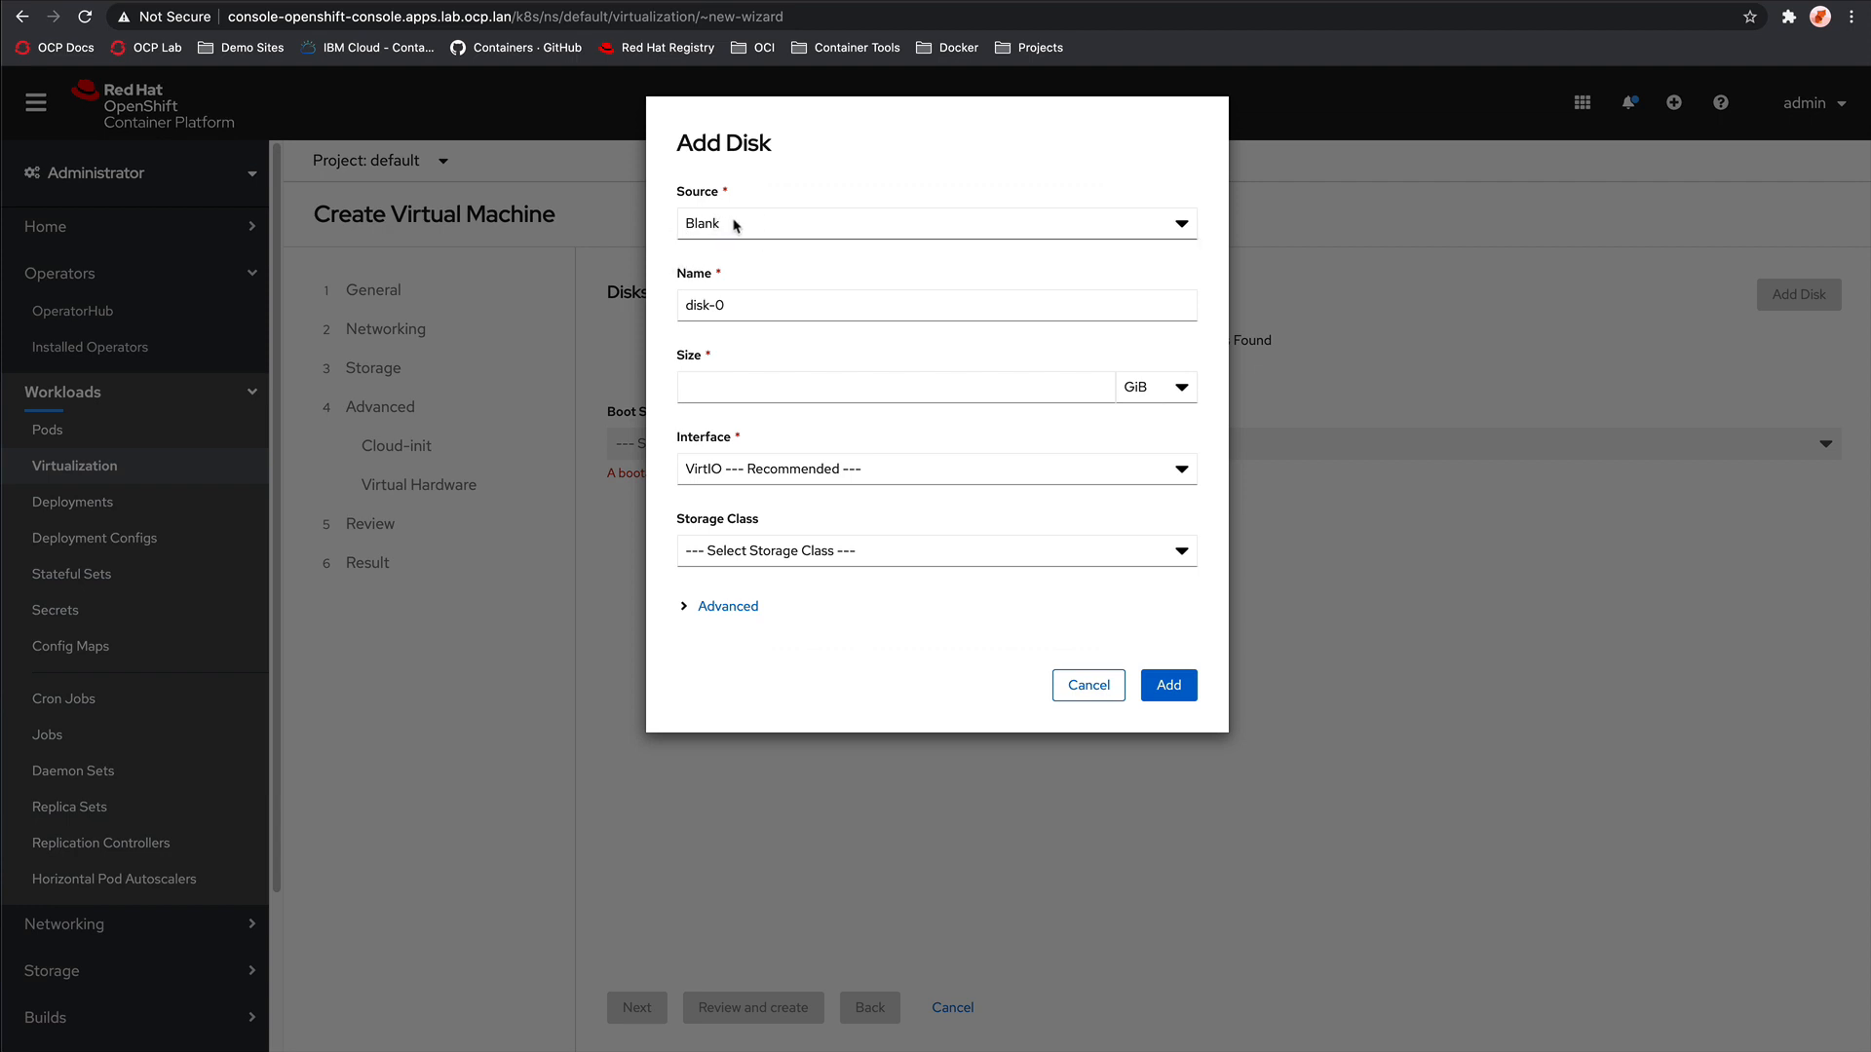
click(748, 389)
text(20)
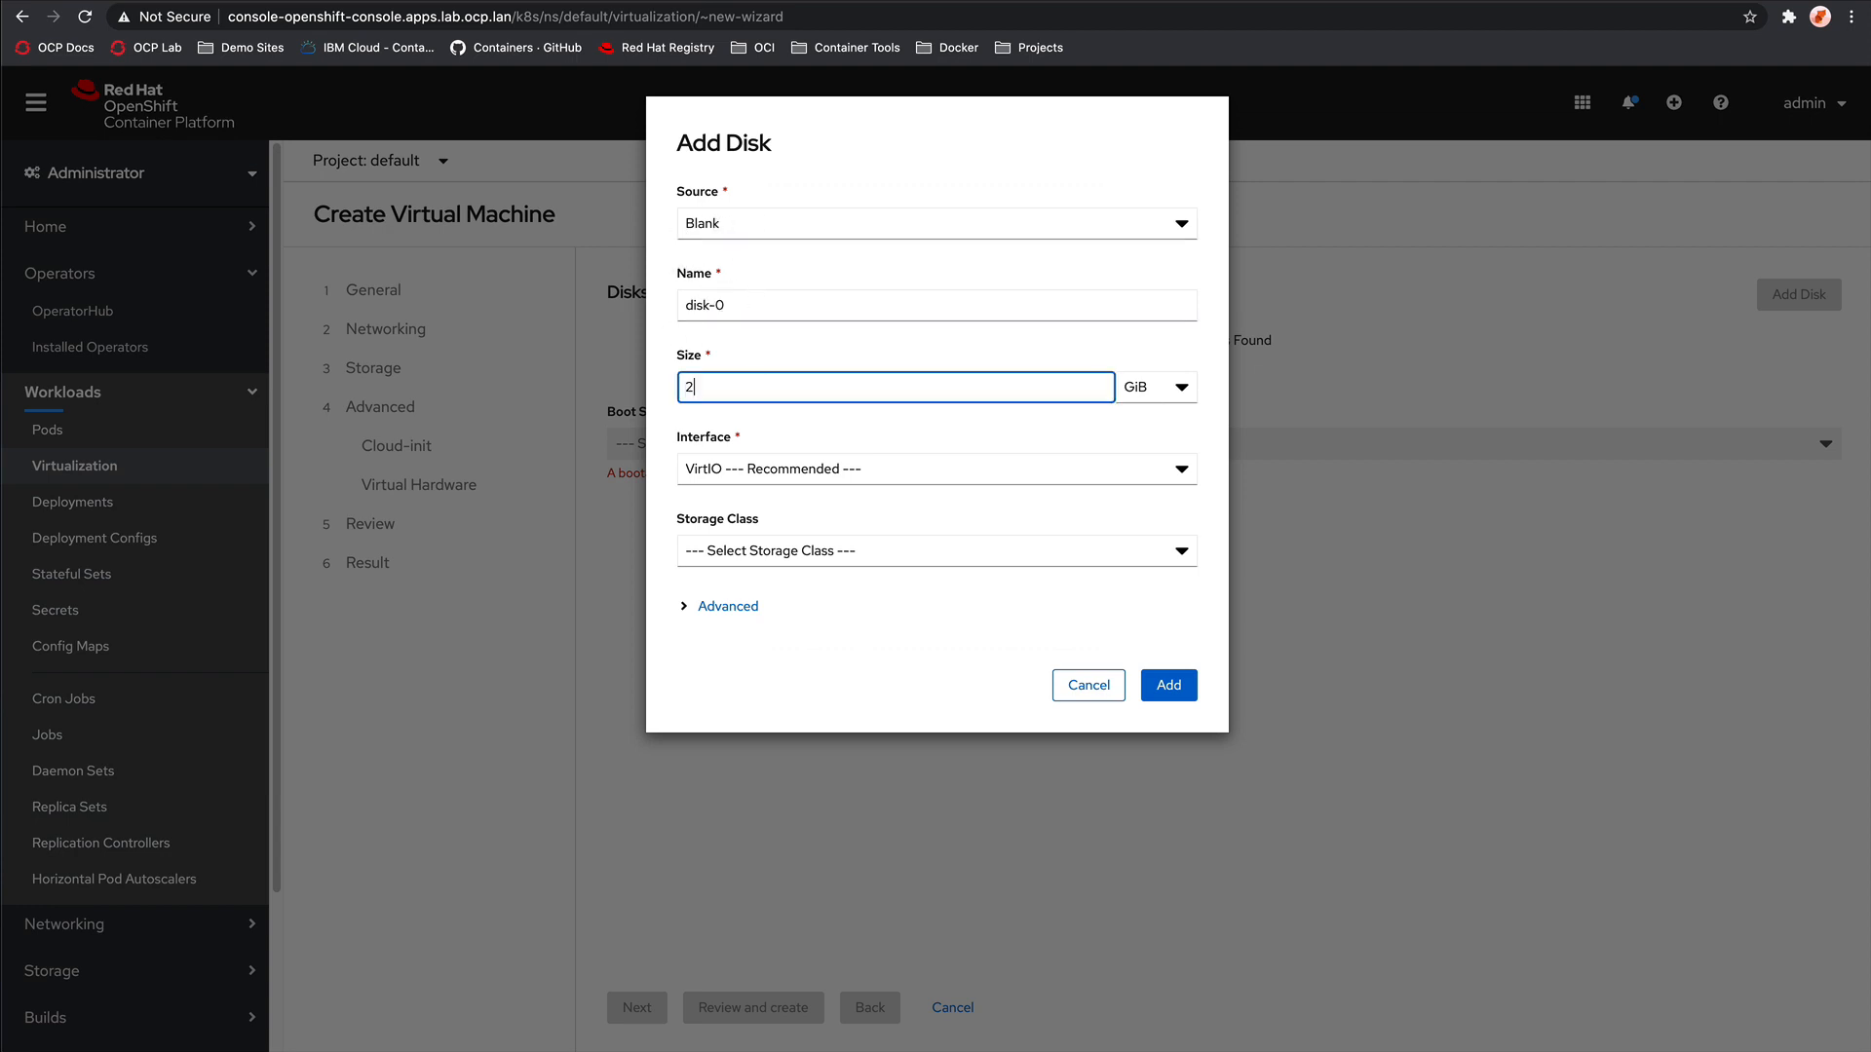
click(848, 552)
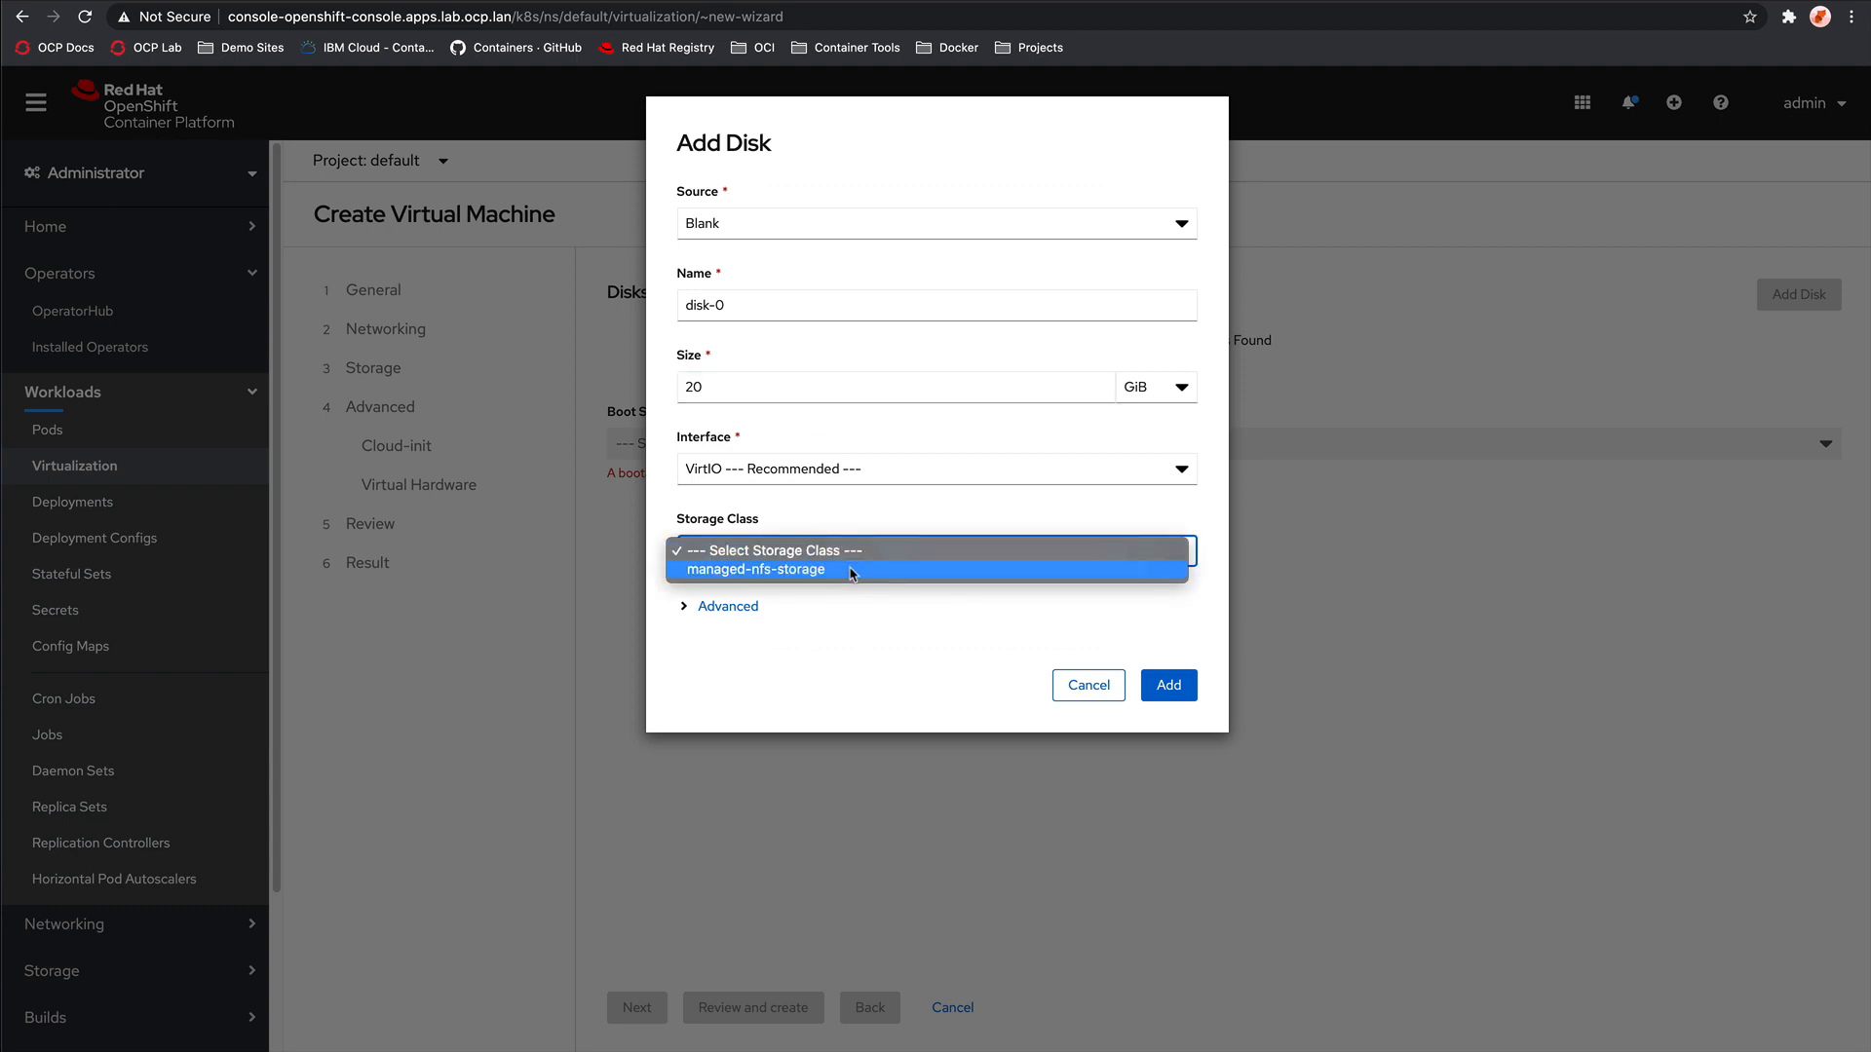
click(853, 571)
click(1189, 850)
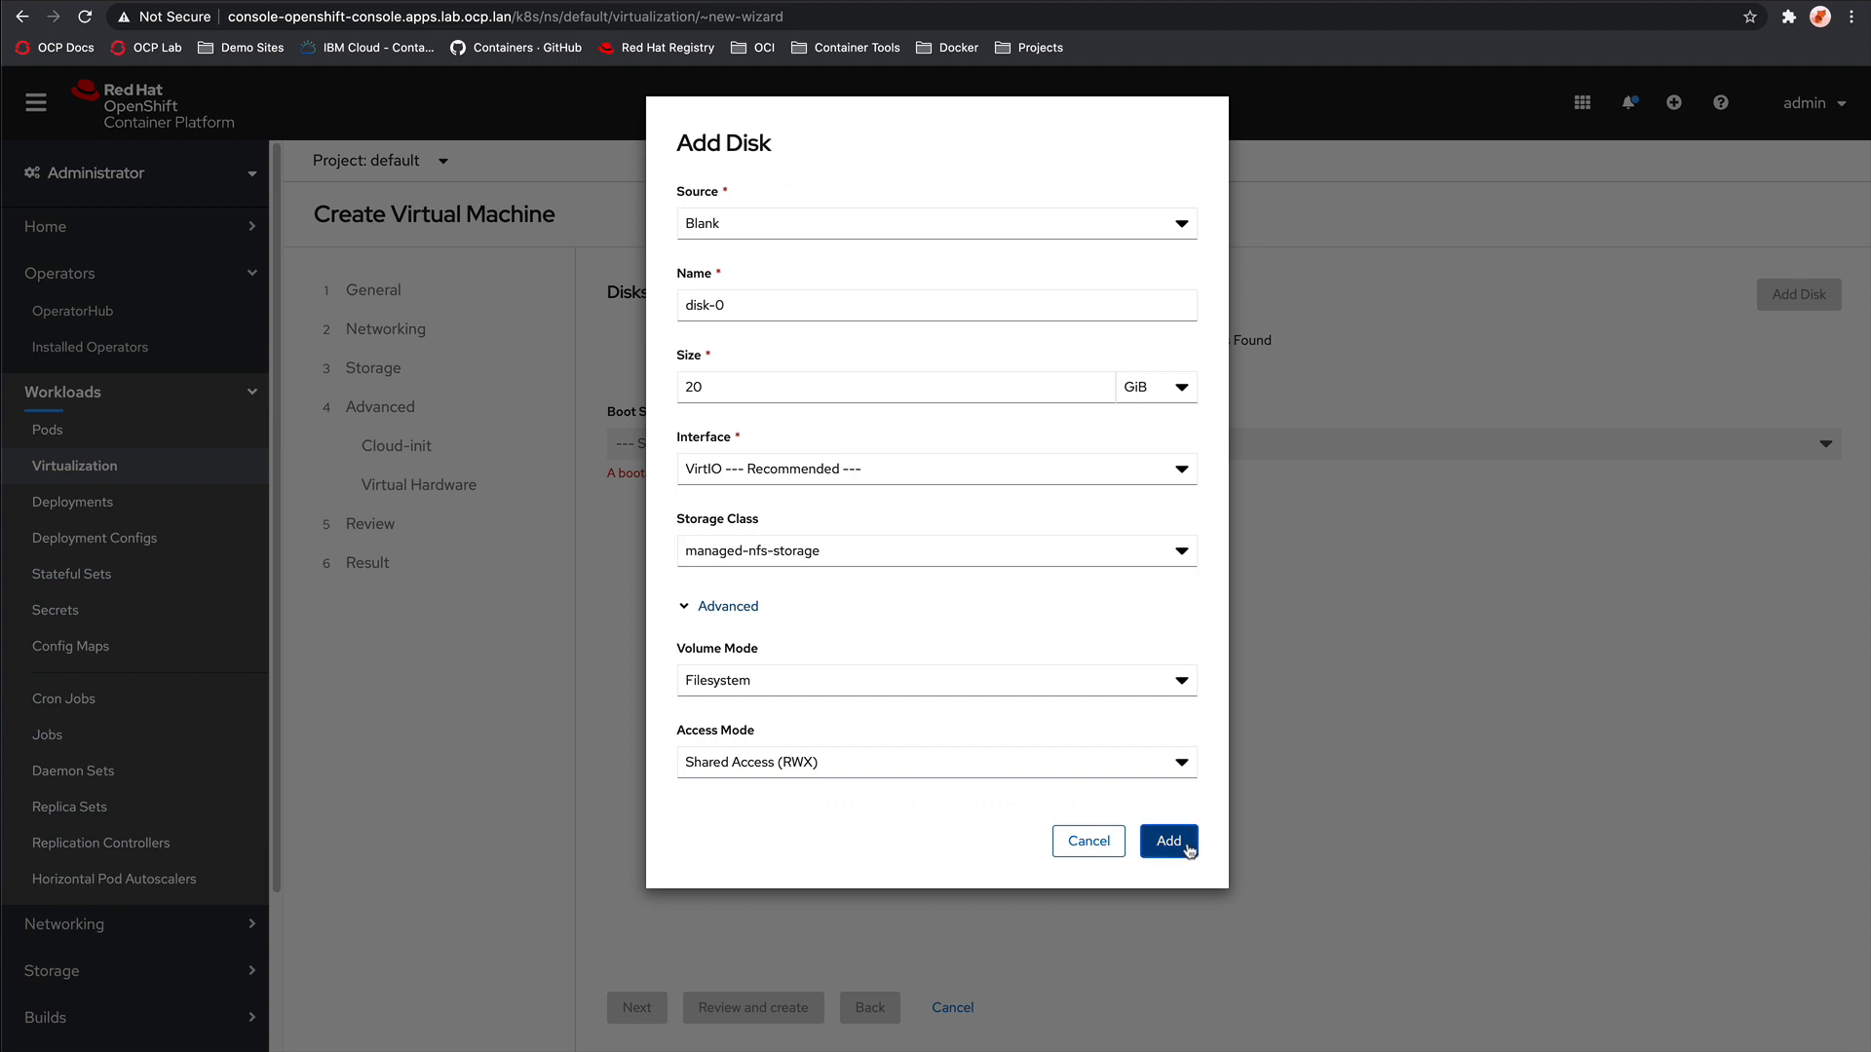
Step: Try to select a boot source and continue the wizard, and delete the blank disk-0
click(810, 481)
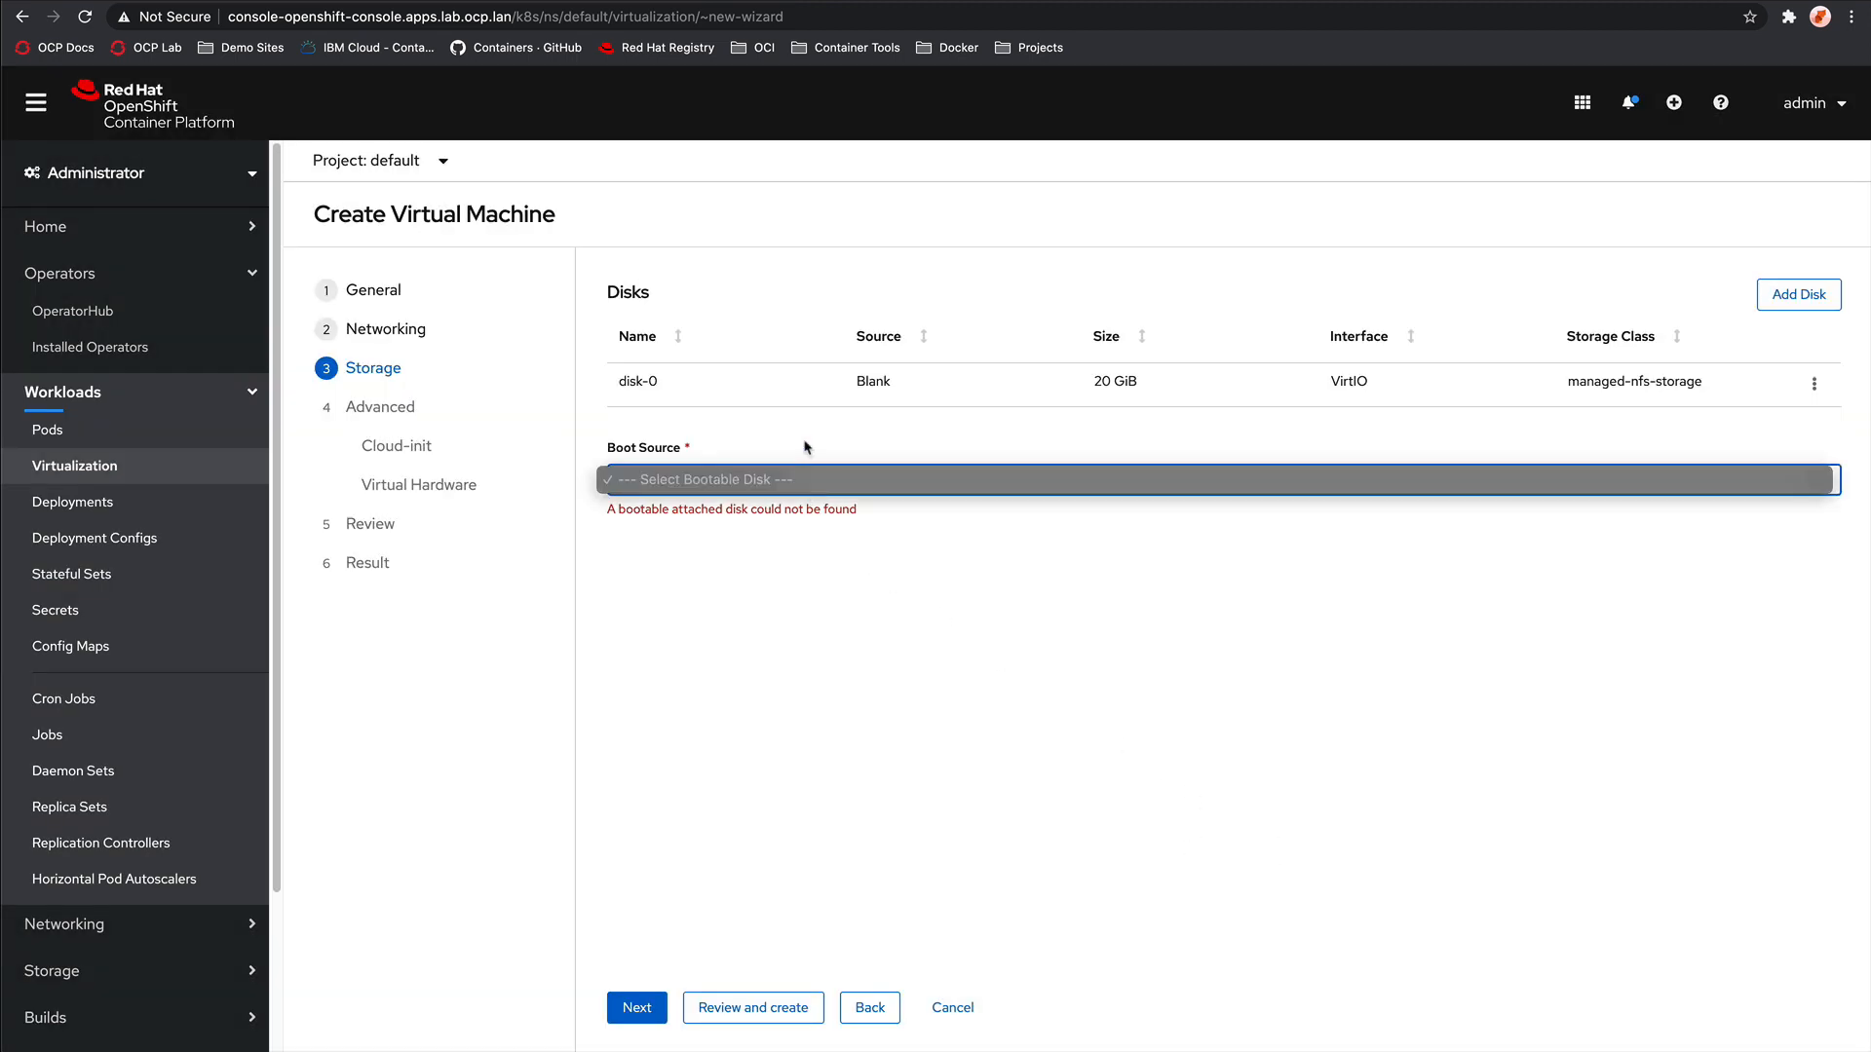
click(794, 482)
click(785, 480)
click(752, 690)
click(651, 1007)
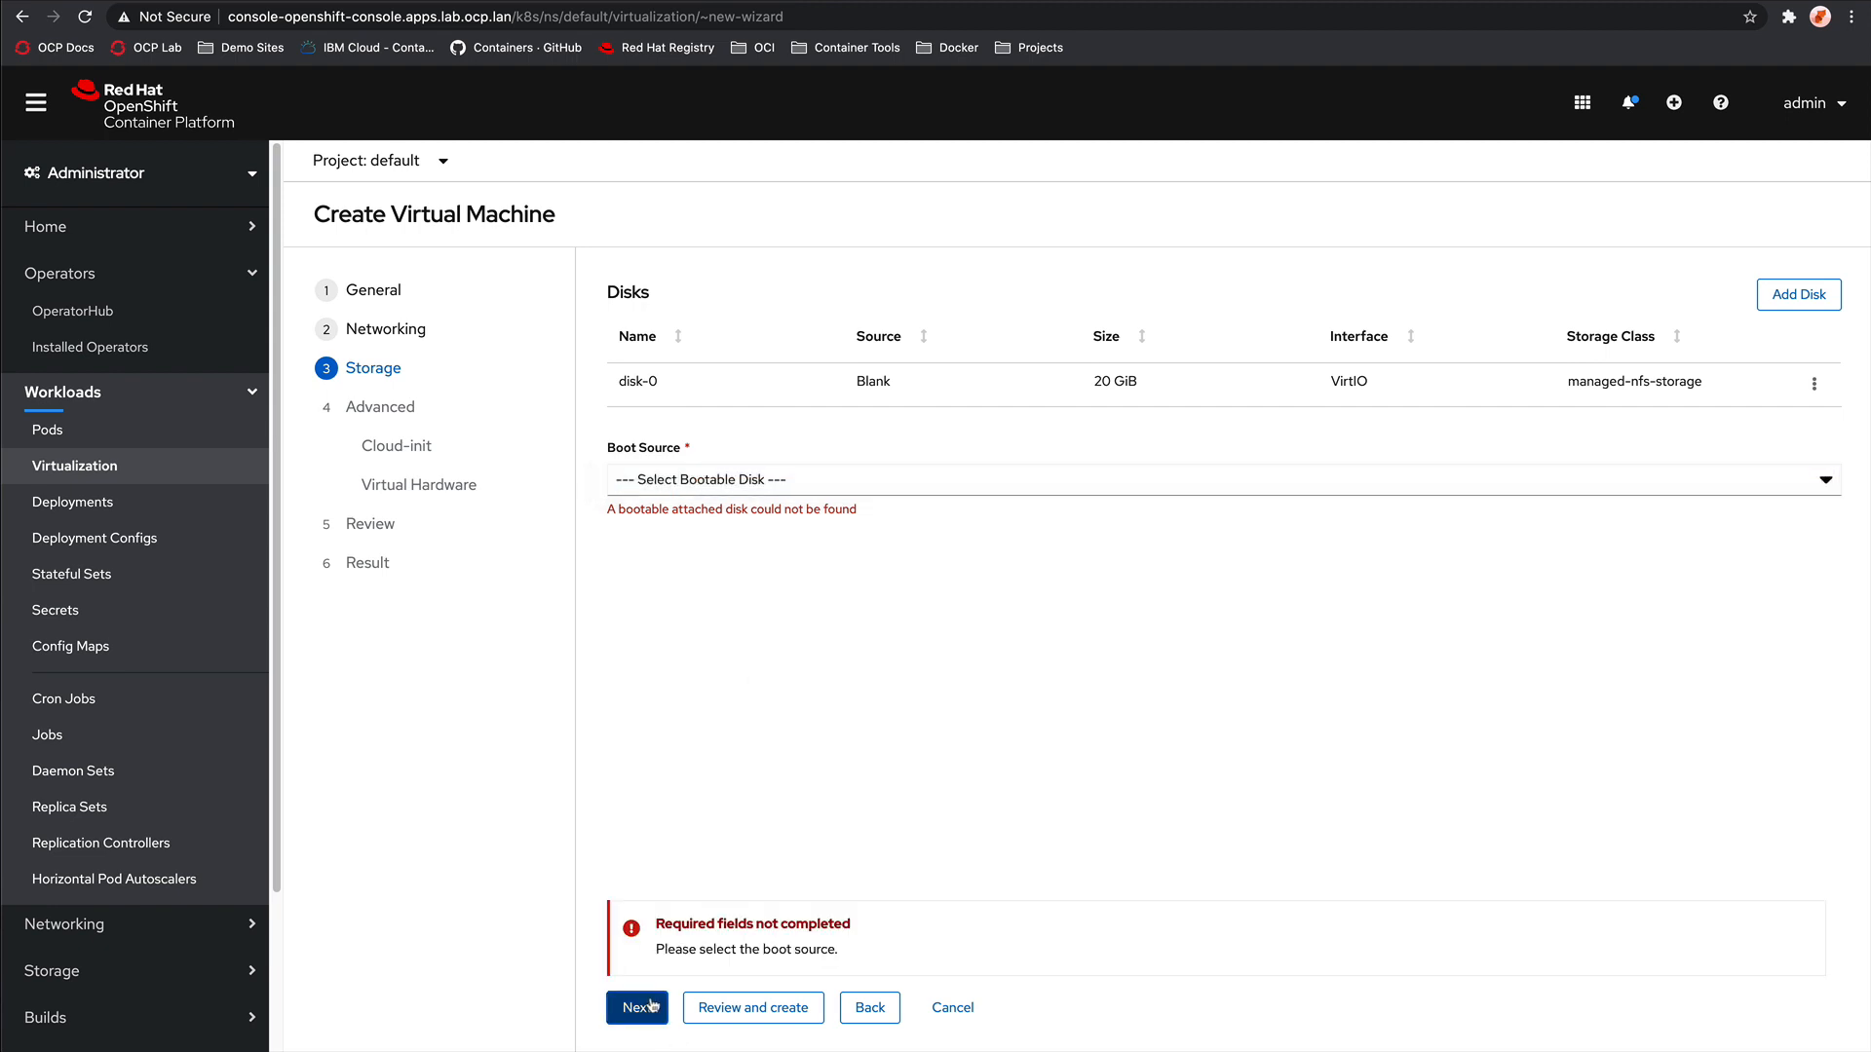
click(1815, 385)
click(1803, 455)
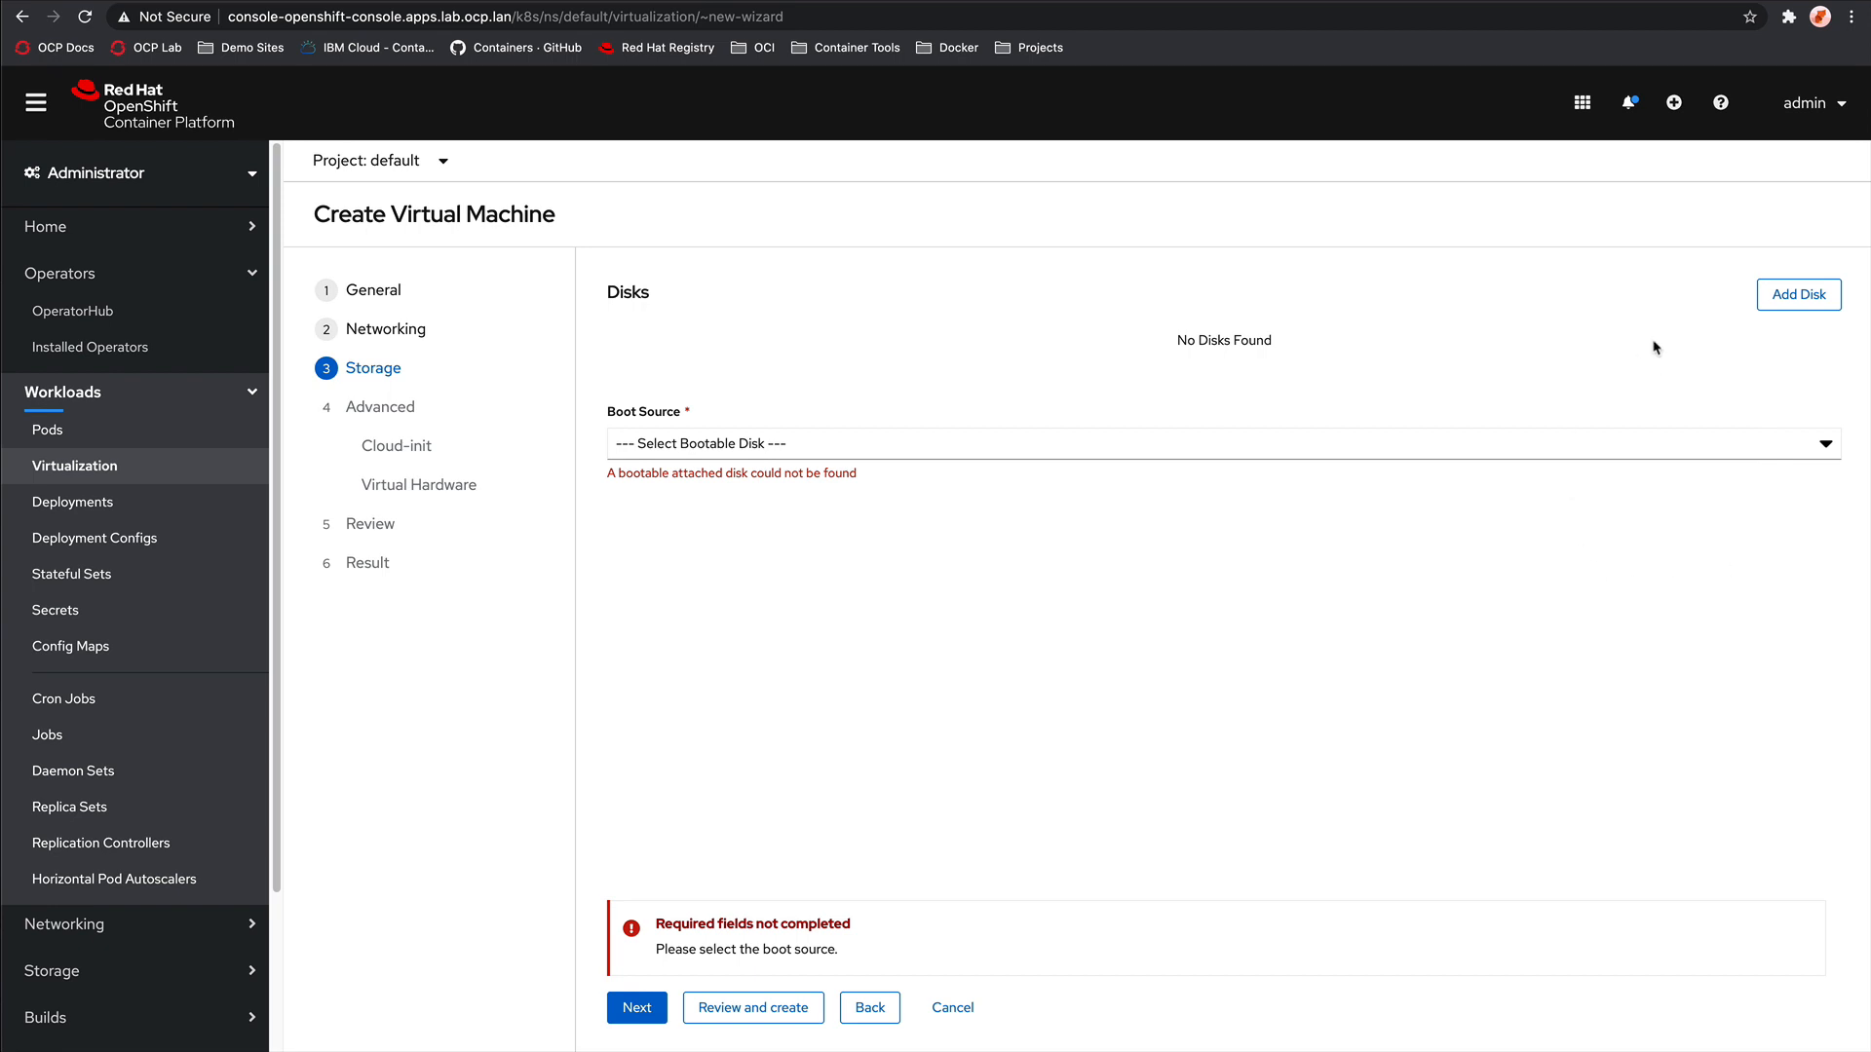
Step: Switch to the blank-datavolume.yaml gist and copy the whole DataVolume definition
key(ctrl+Tab)
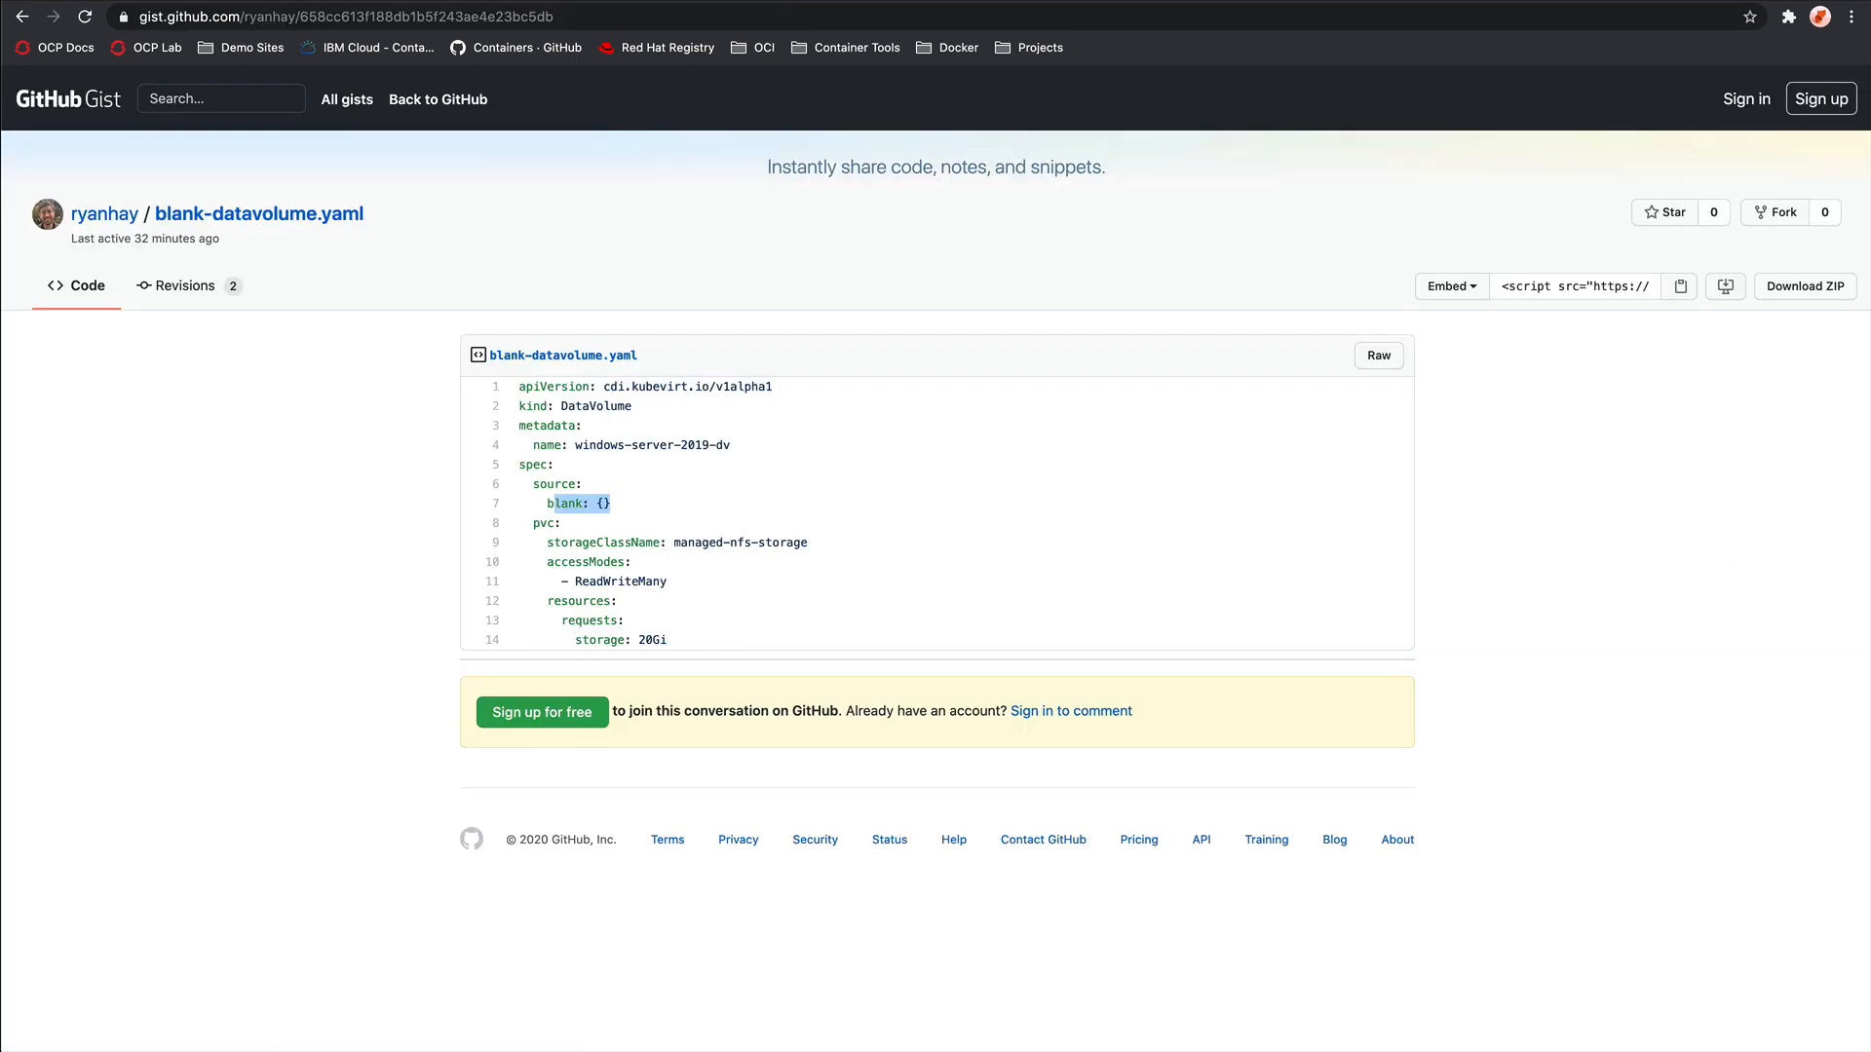
click(611, 504)
drag(674, 643, 510, 395)
key(super+c)
Step: In the terminal, create windows-blank-dv.yaml with vi, paste the DataVolume definition into it and save it
text(vi)
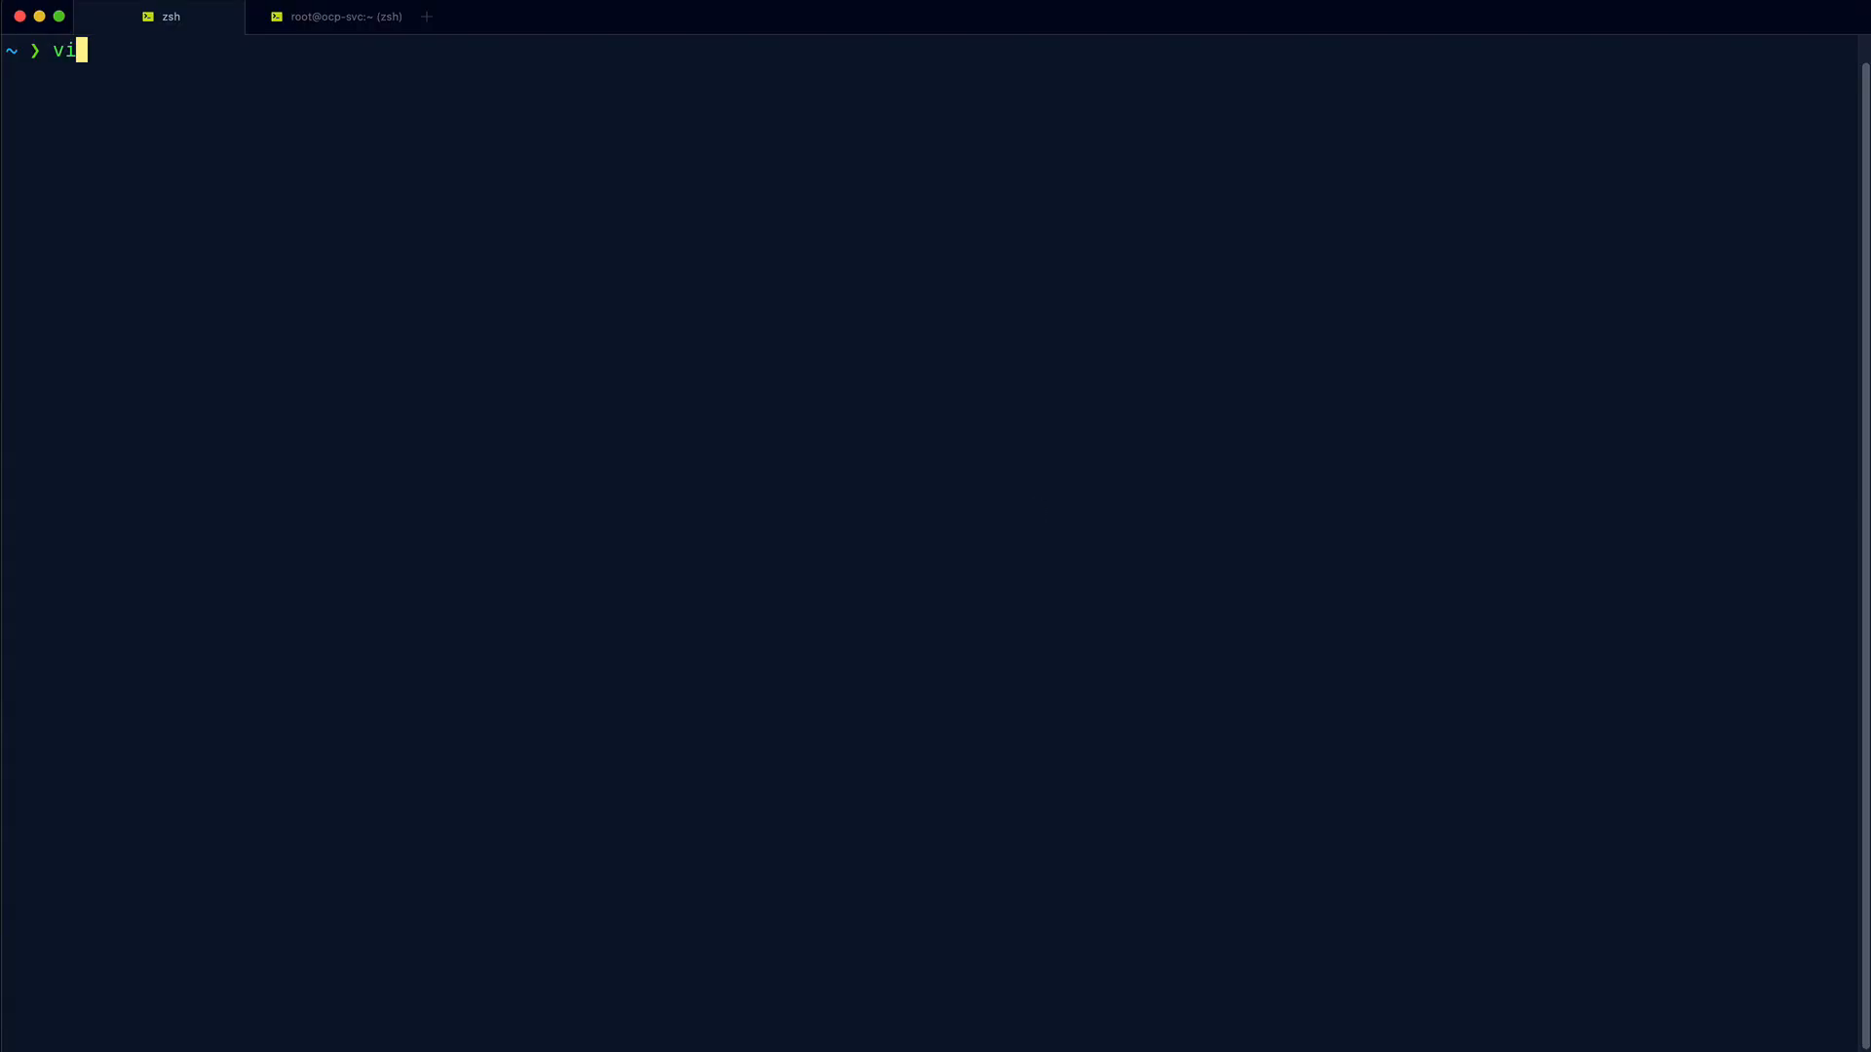
text( windows-blank-dv.y)
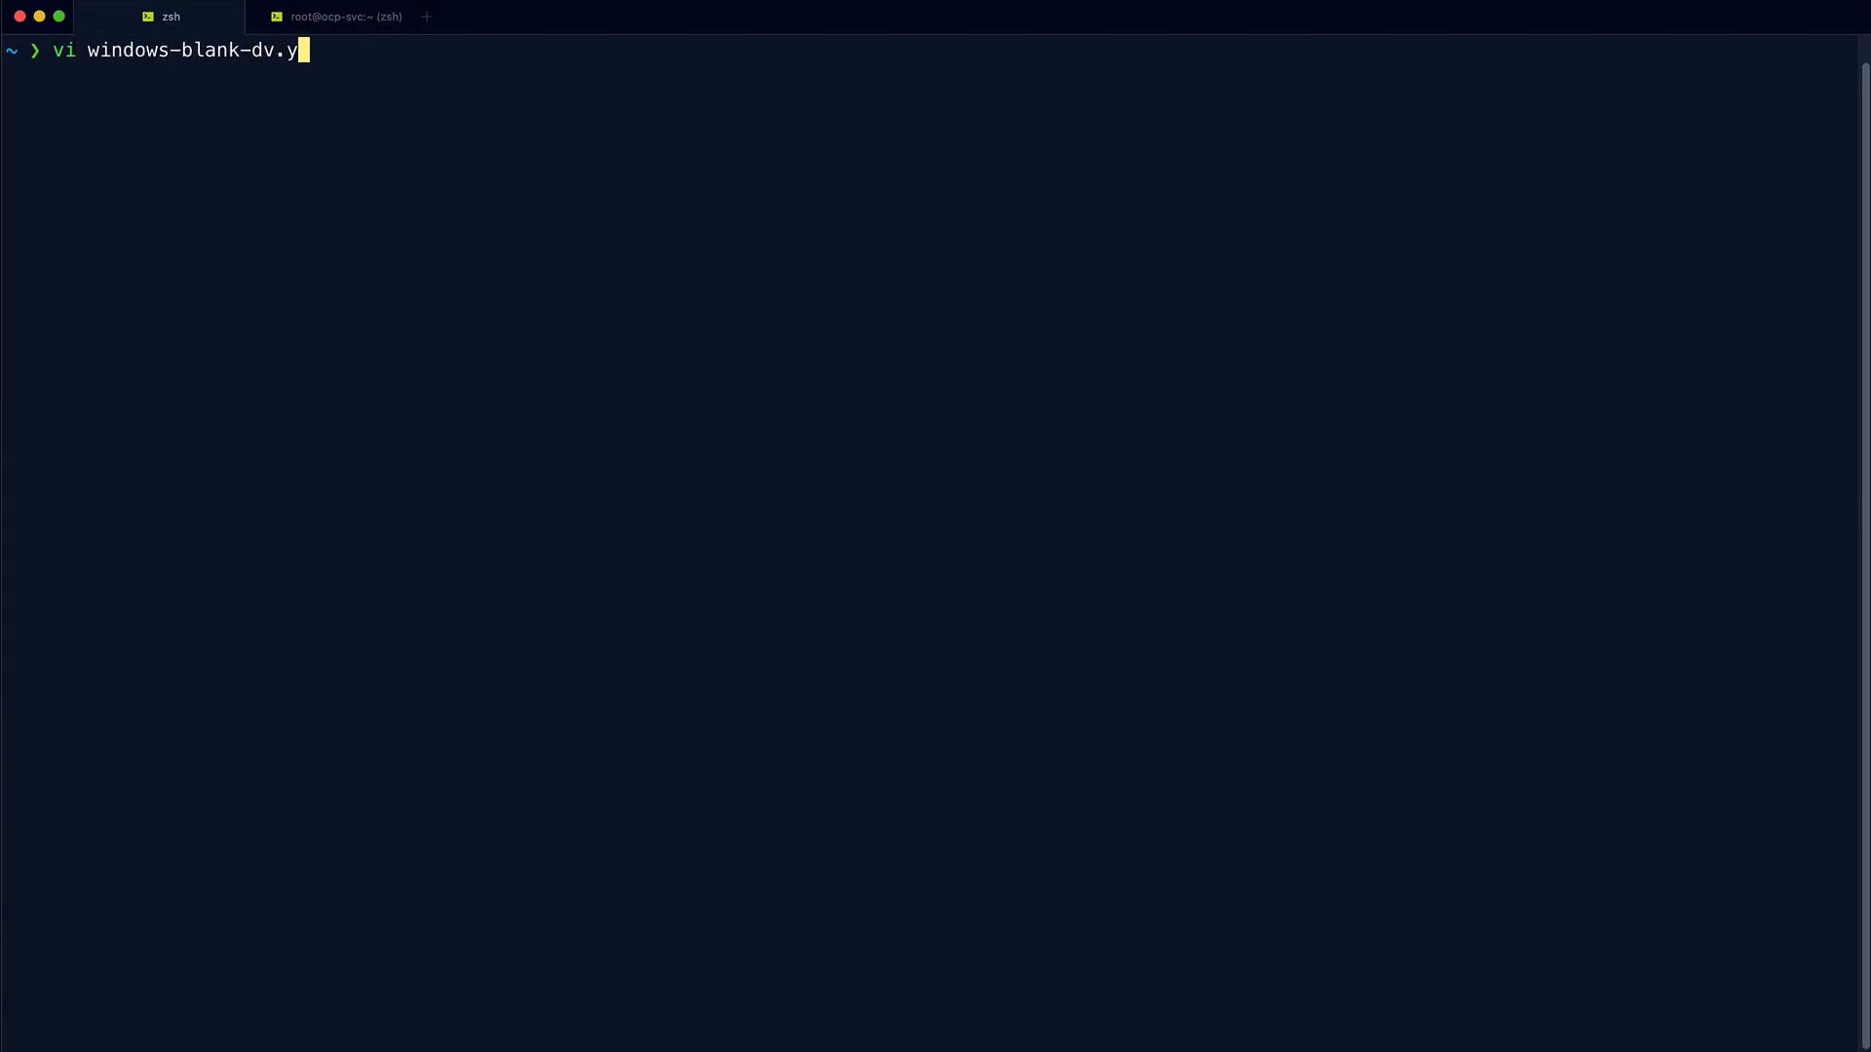
text(aml)
key(Return)
key(i)
key(super+v)
key(Escape)
text(:wq)
key(Return)
Step: Create the DataVolume from windows-blank-dv.yaml with k create -f
text(k create -f wind)
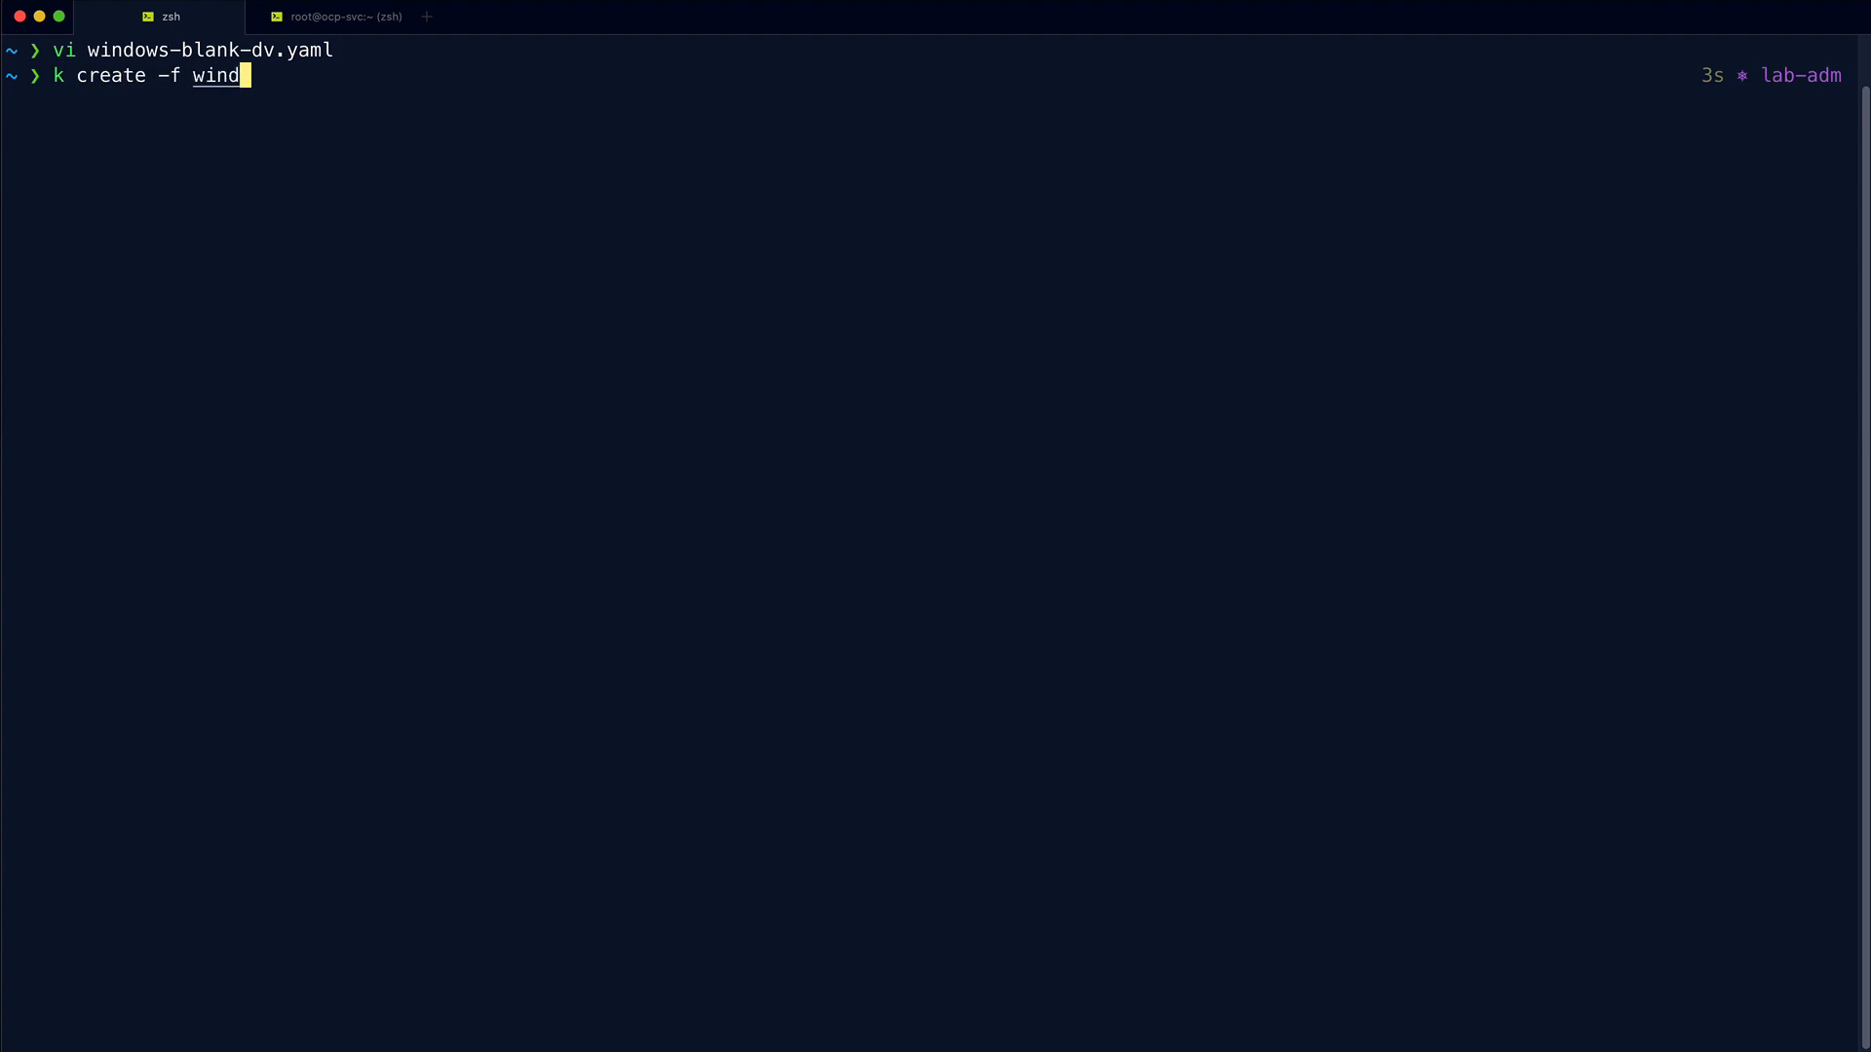
key(Tab)
key(Return)
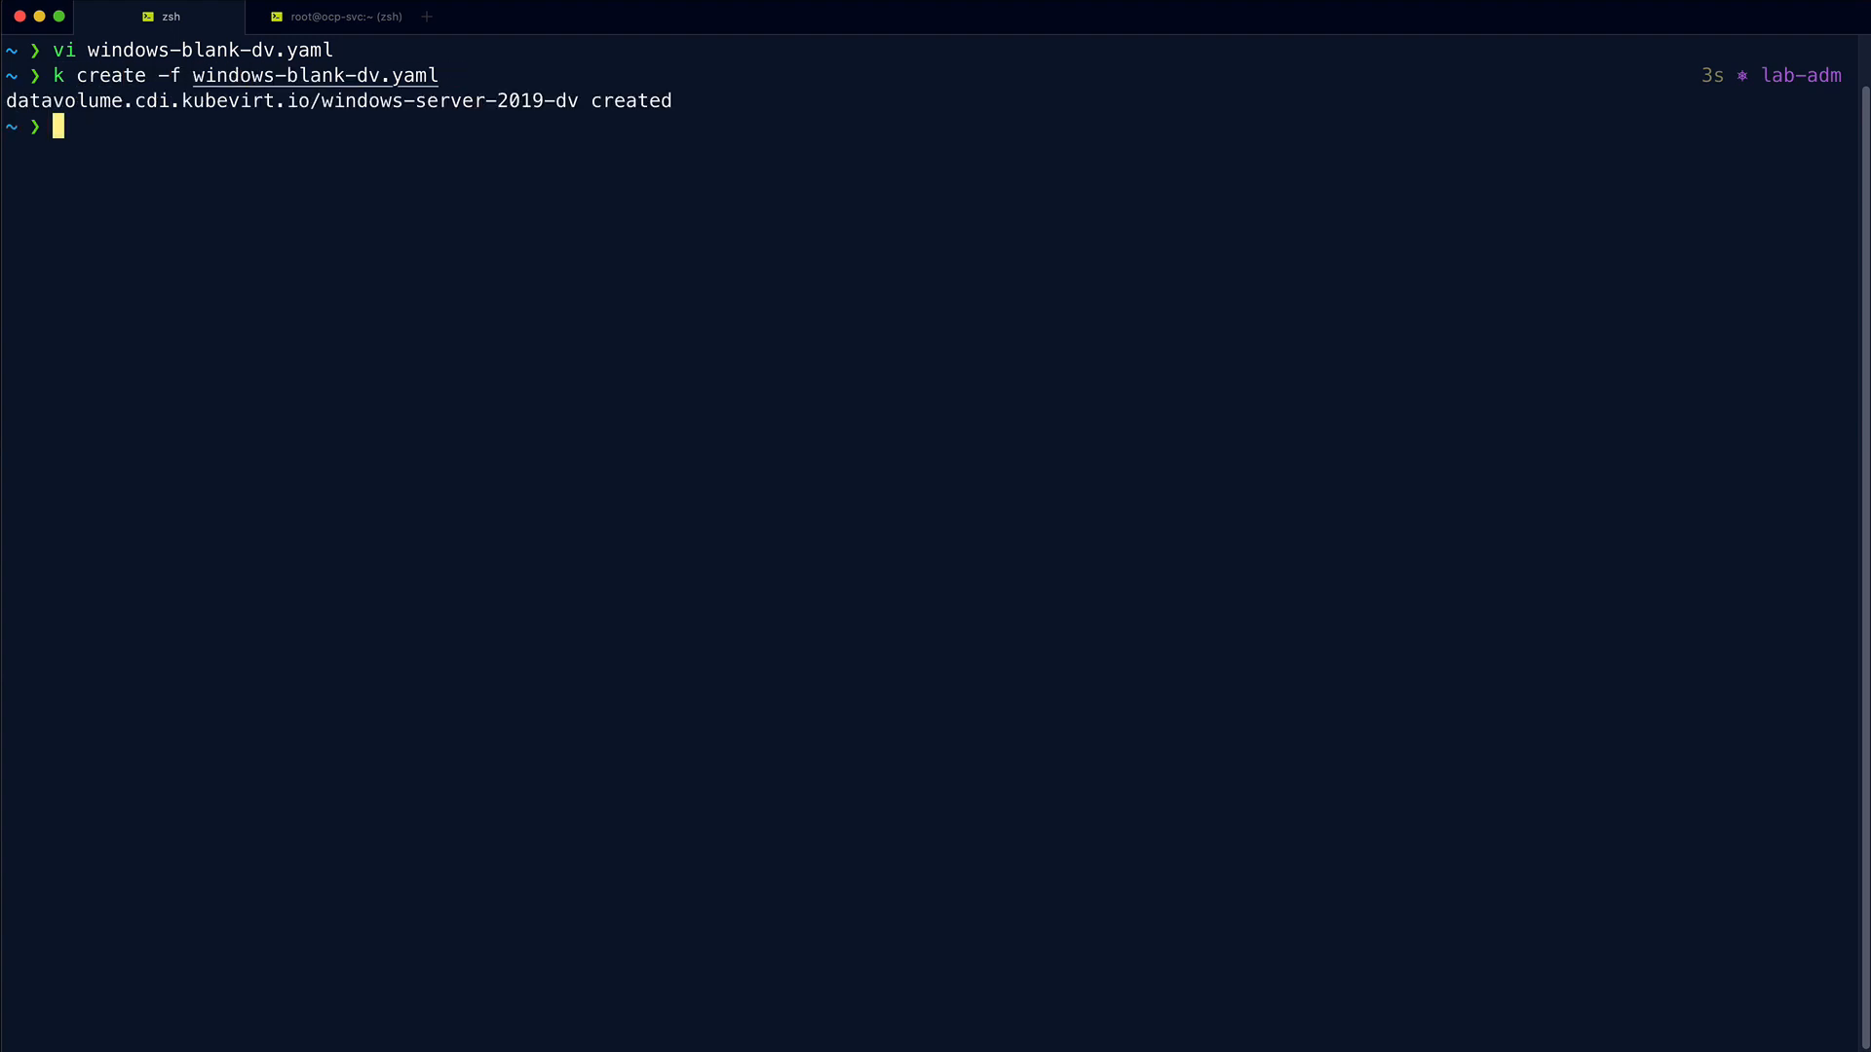
Step: Check the DataVolume's import progress by running oc get dv repeatedly
text(oc get dv)
key(Return)
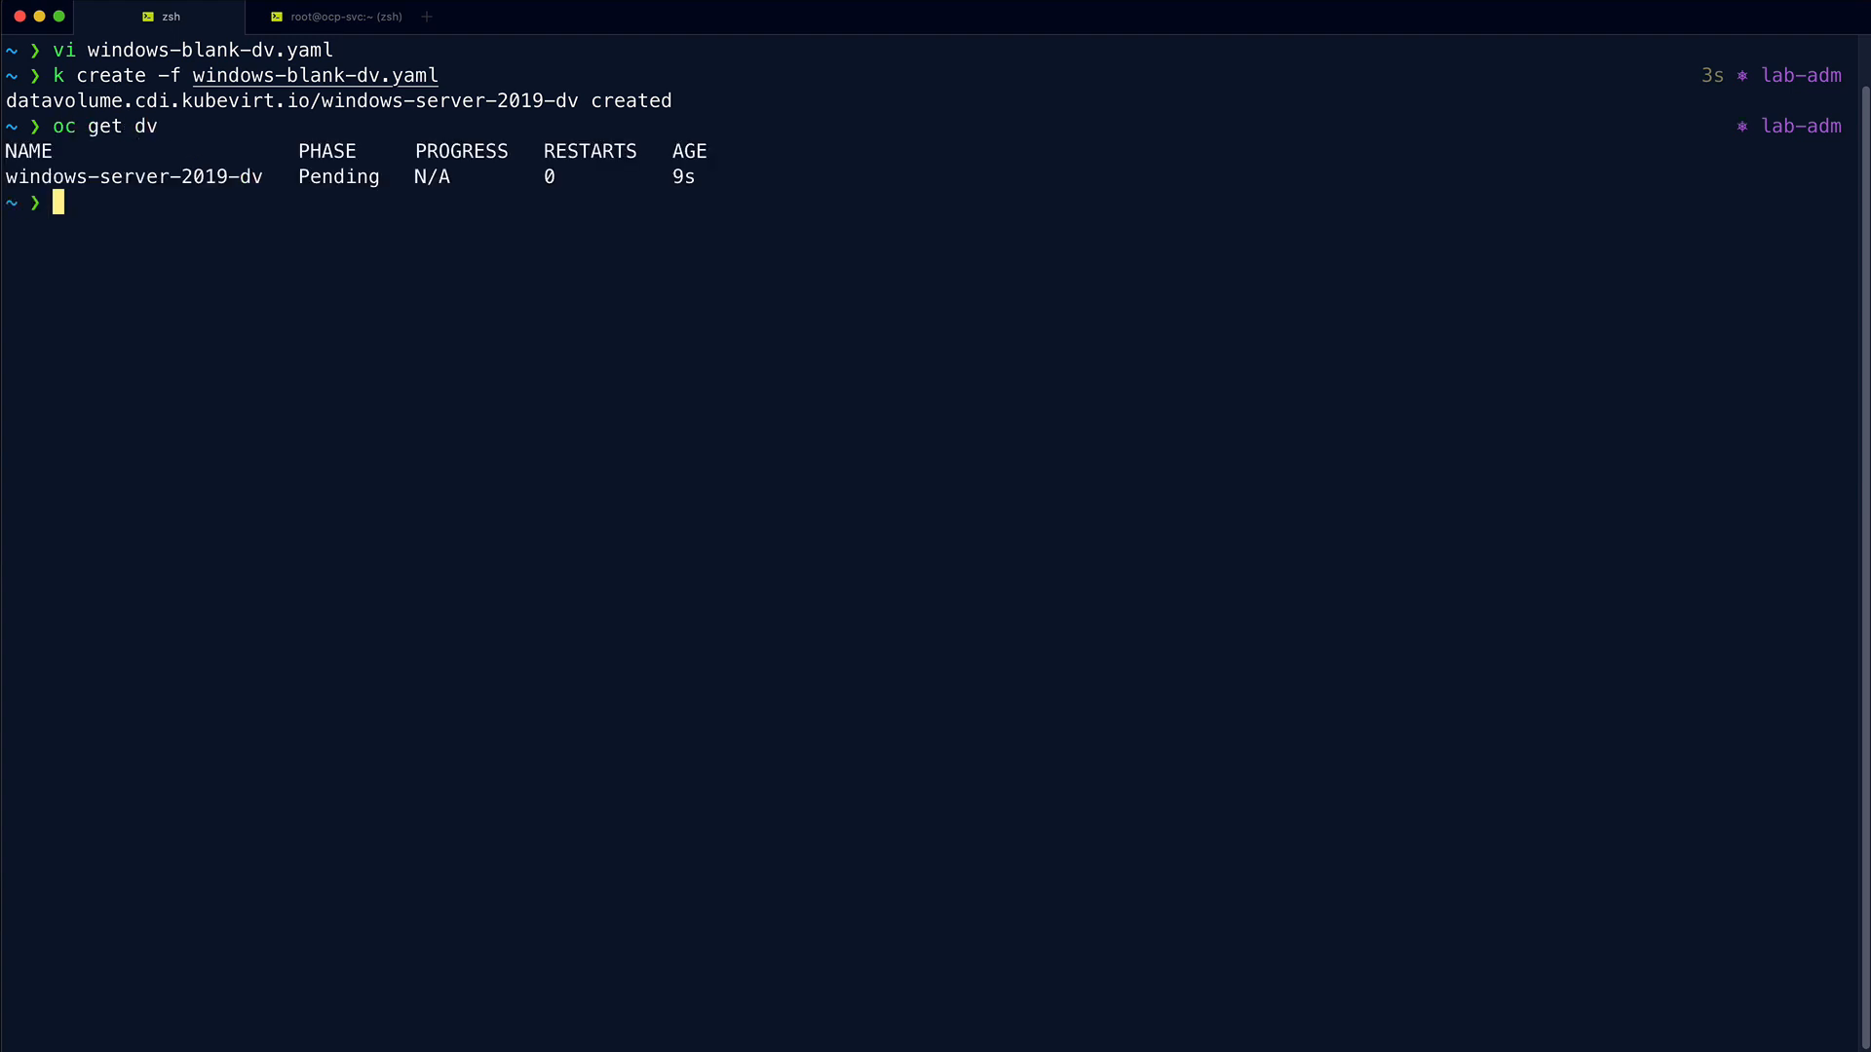
key(Up)
key(Return)
key(Up)
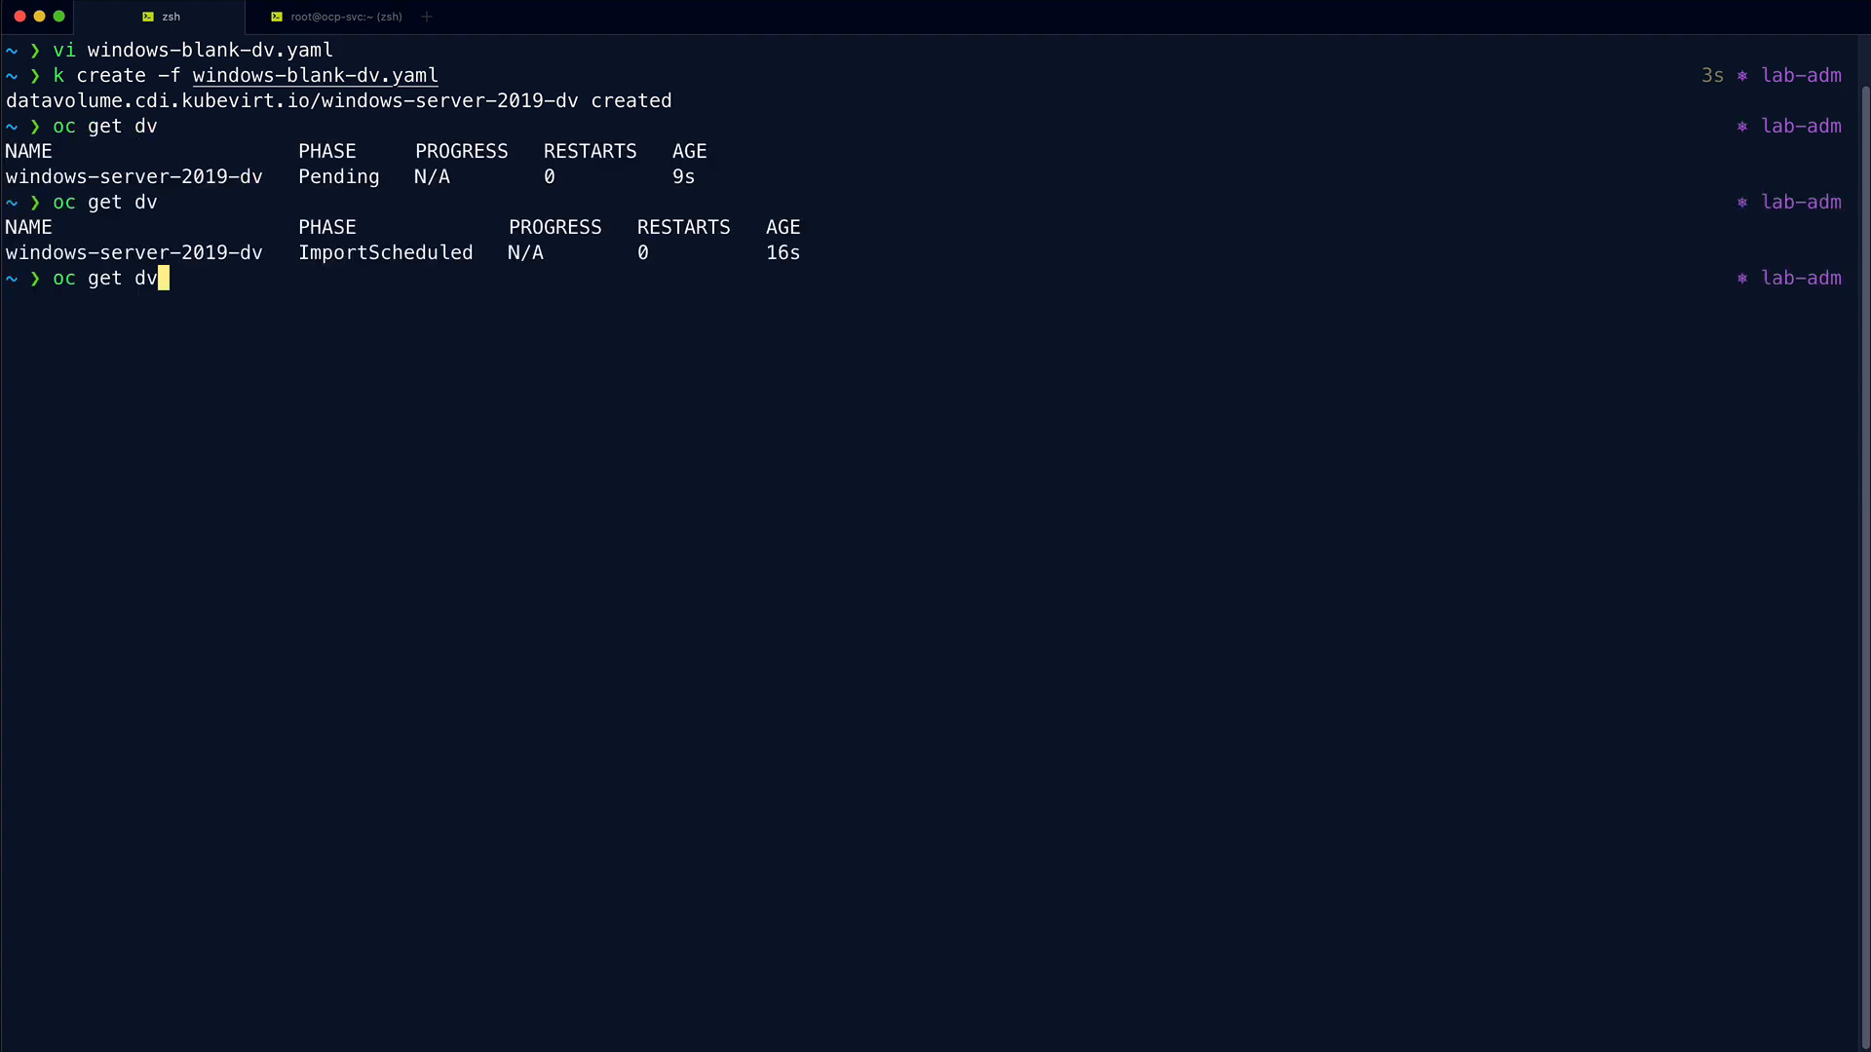
key(Return)
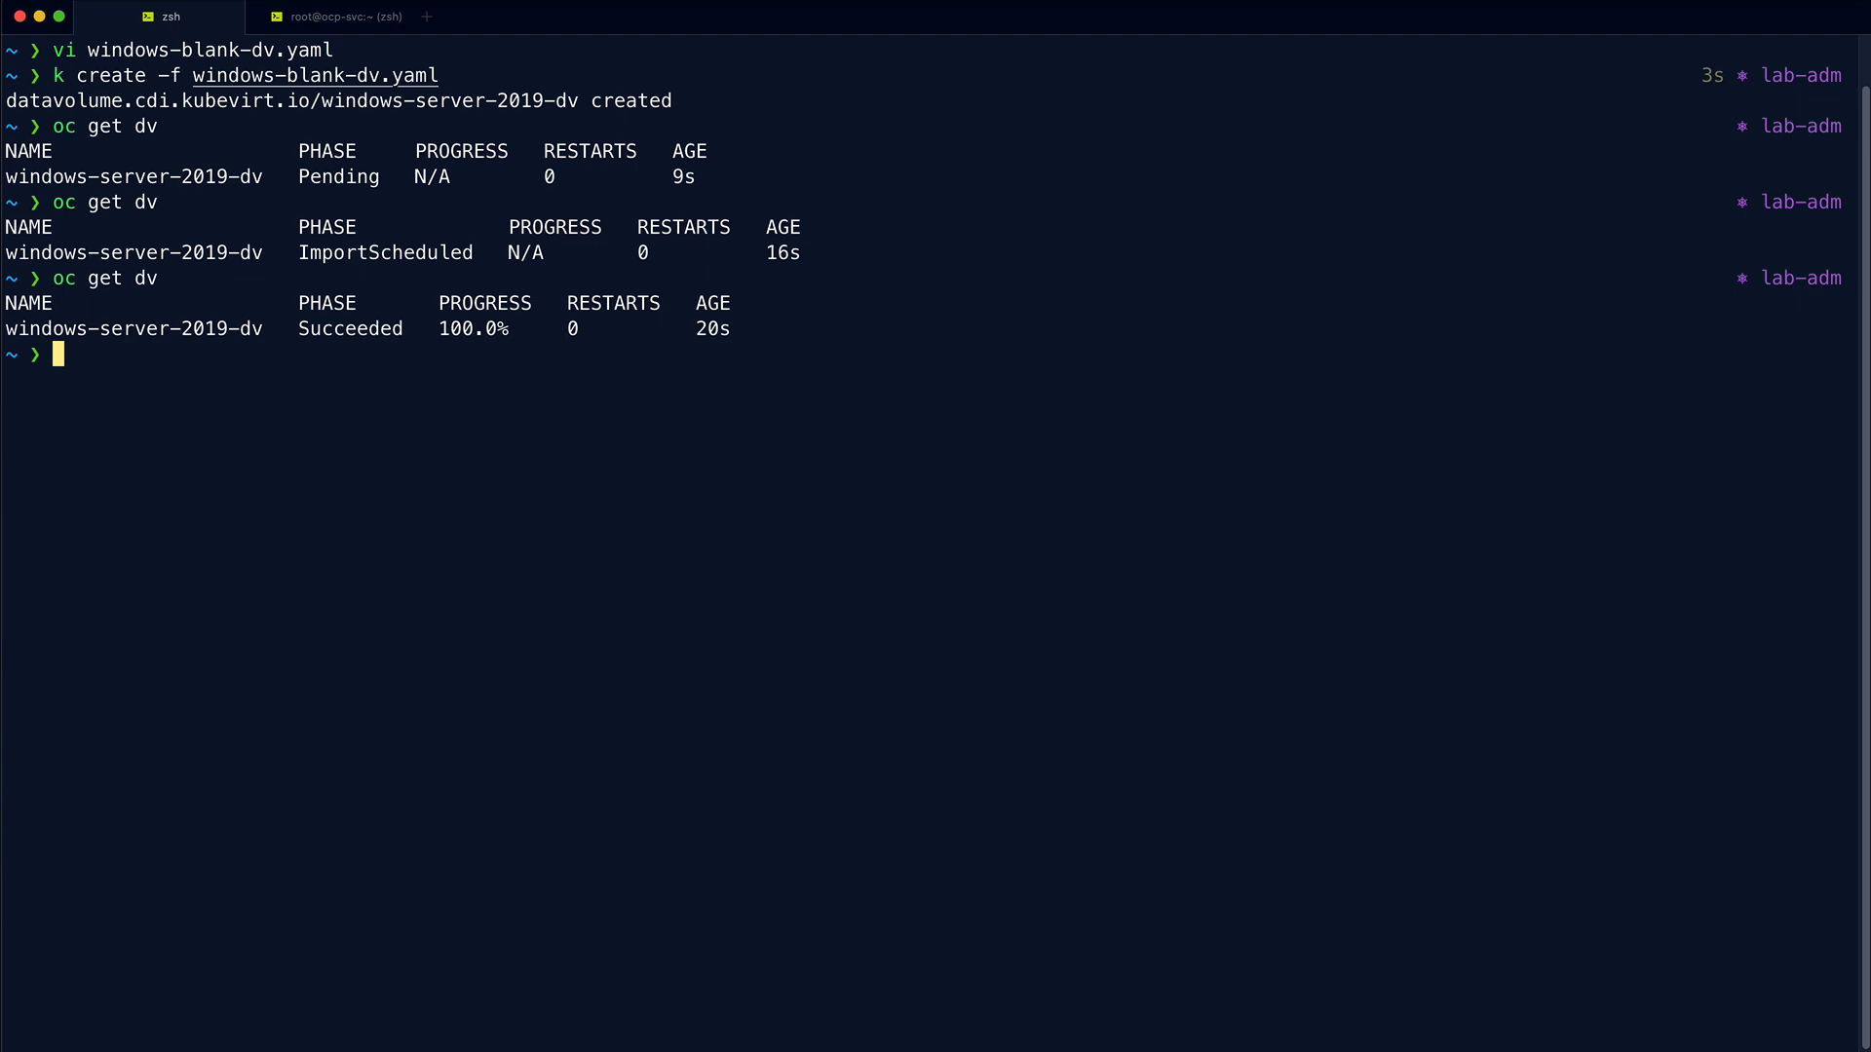
Step: Connect to root@ocp-svc over ssh and list /shares/nfs-sc/ and the DataVolume's folder inside it with ls -altrh
text(ssh)
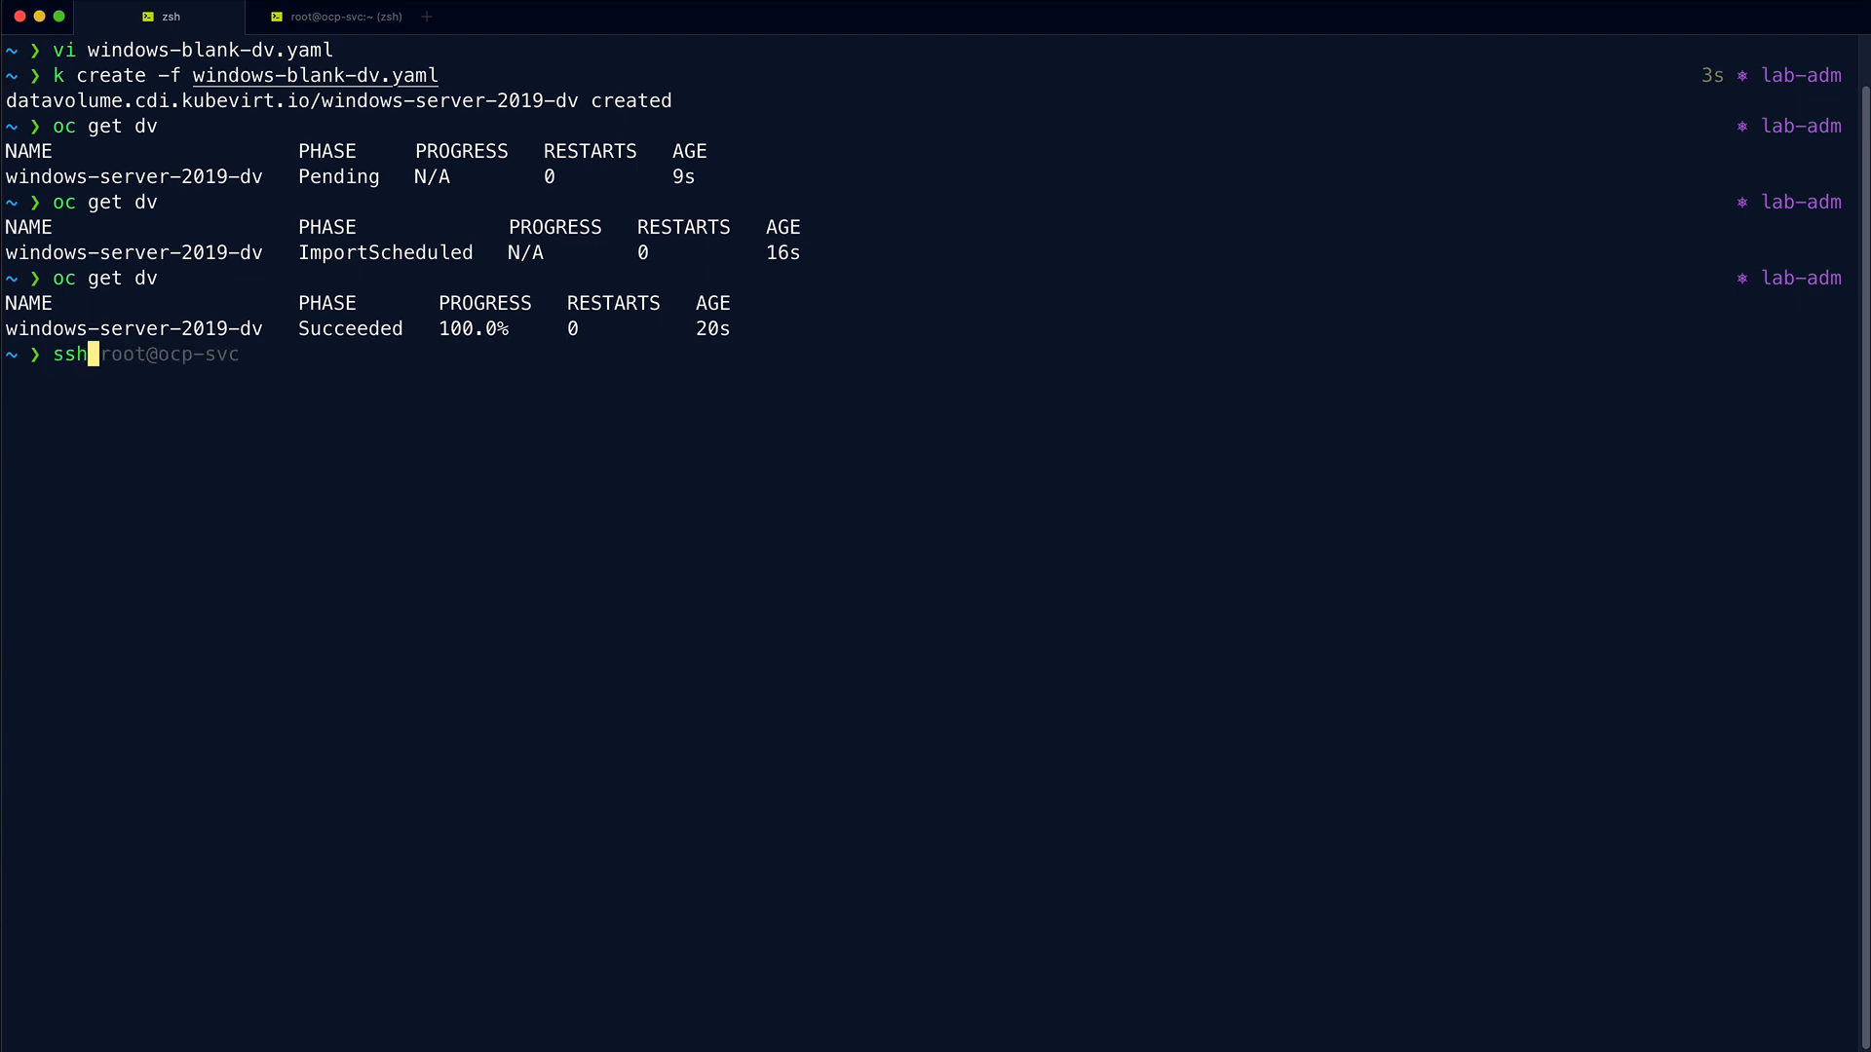
key(Right)
key(Return)
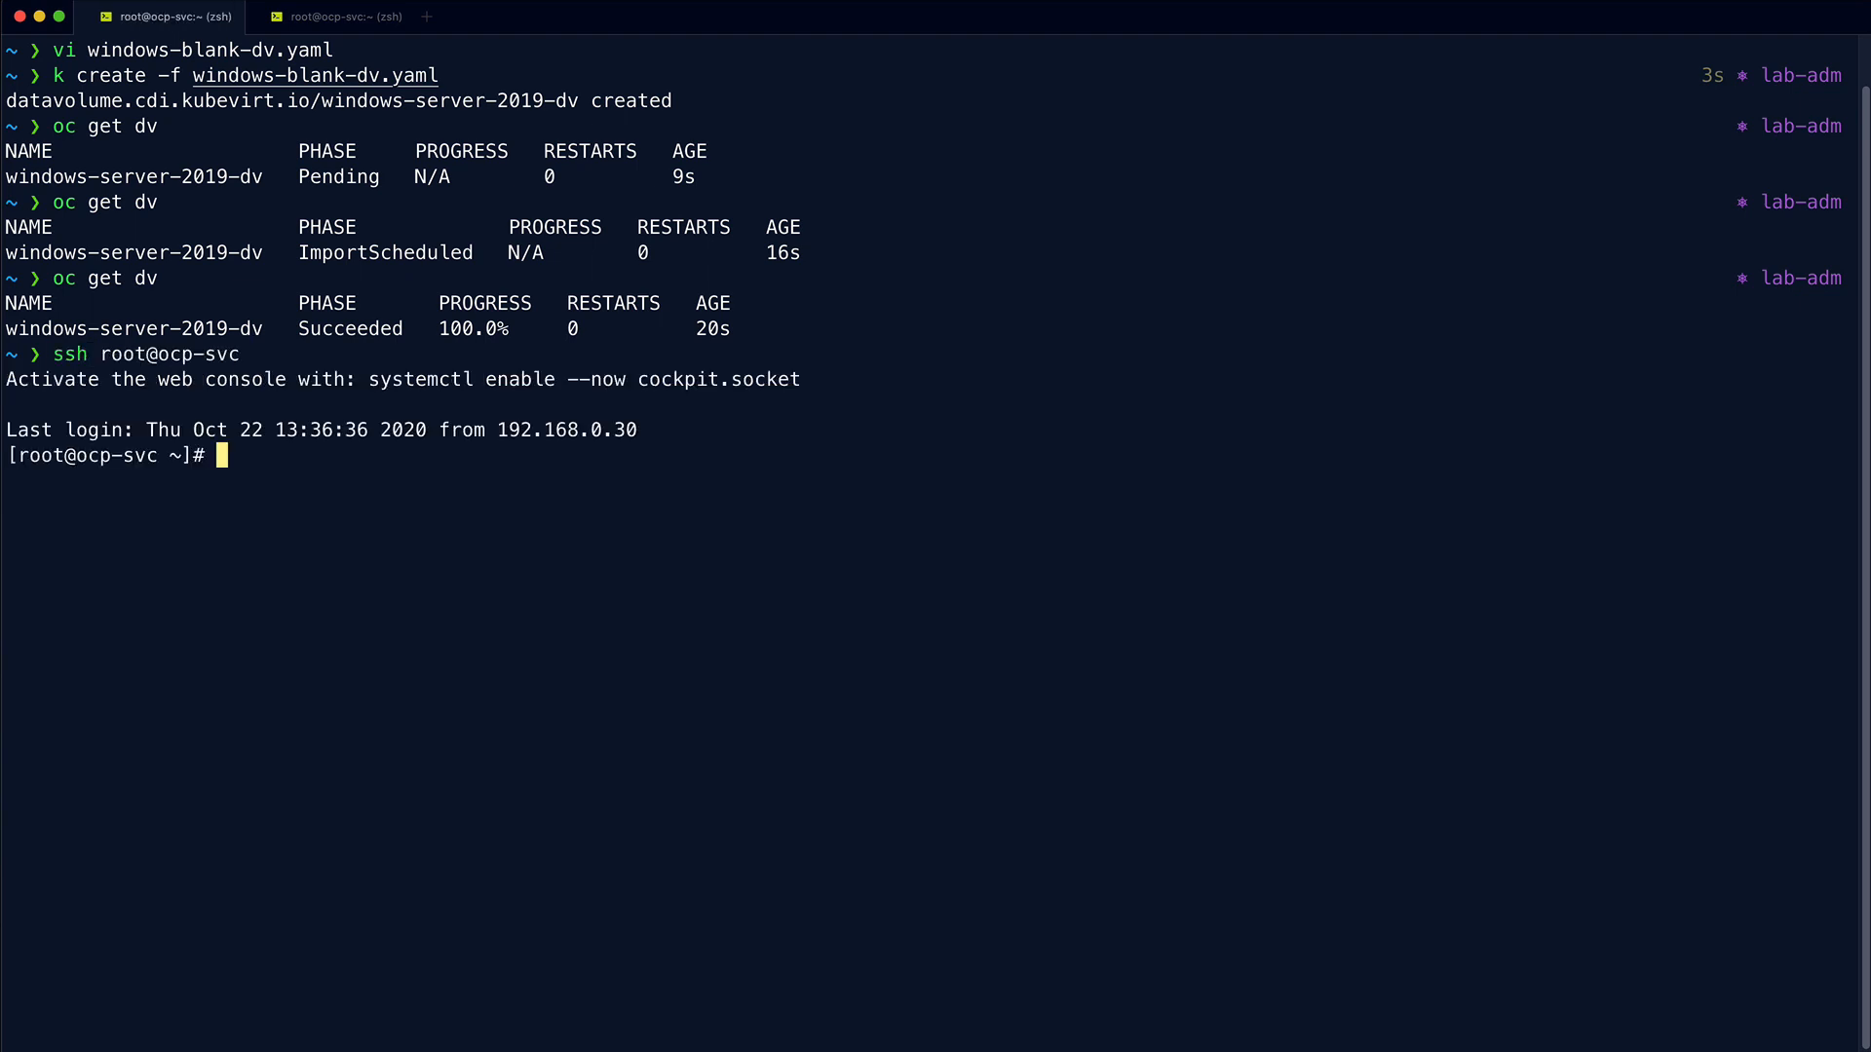
key(ctrl+l)
text(ls -altrh /shares/nfs-sc/)
key(Return)
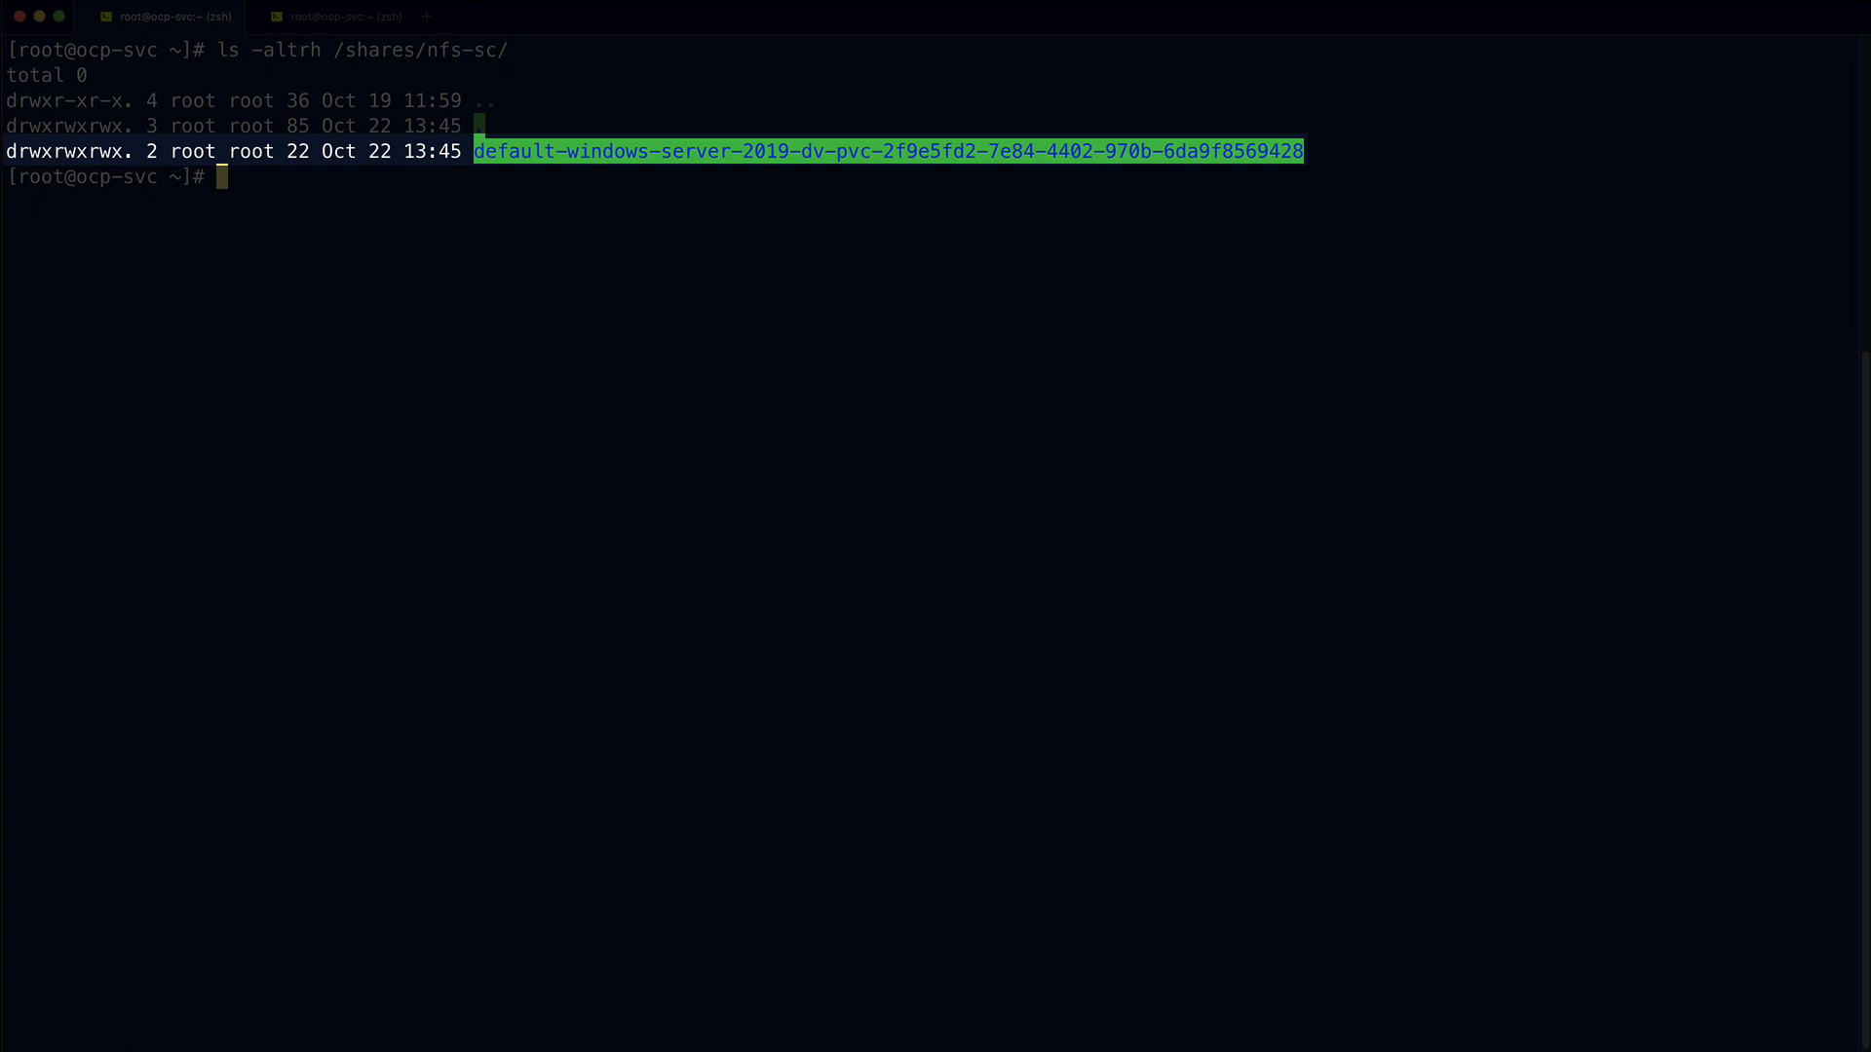
text(ls -altrh /shares/nfs-sc/d)
key(Tab)
key(Return)
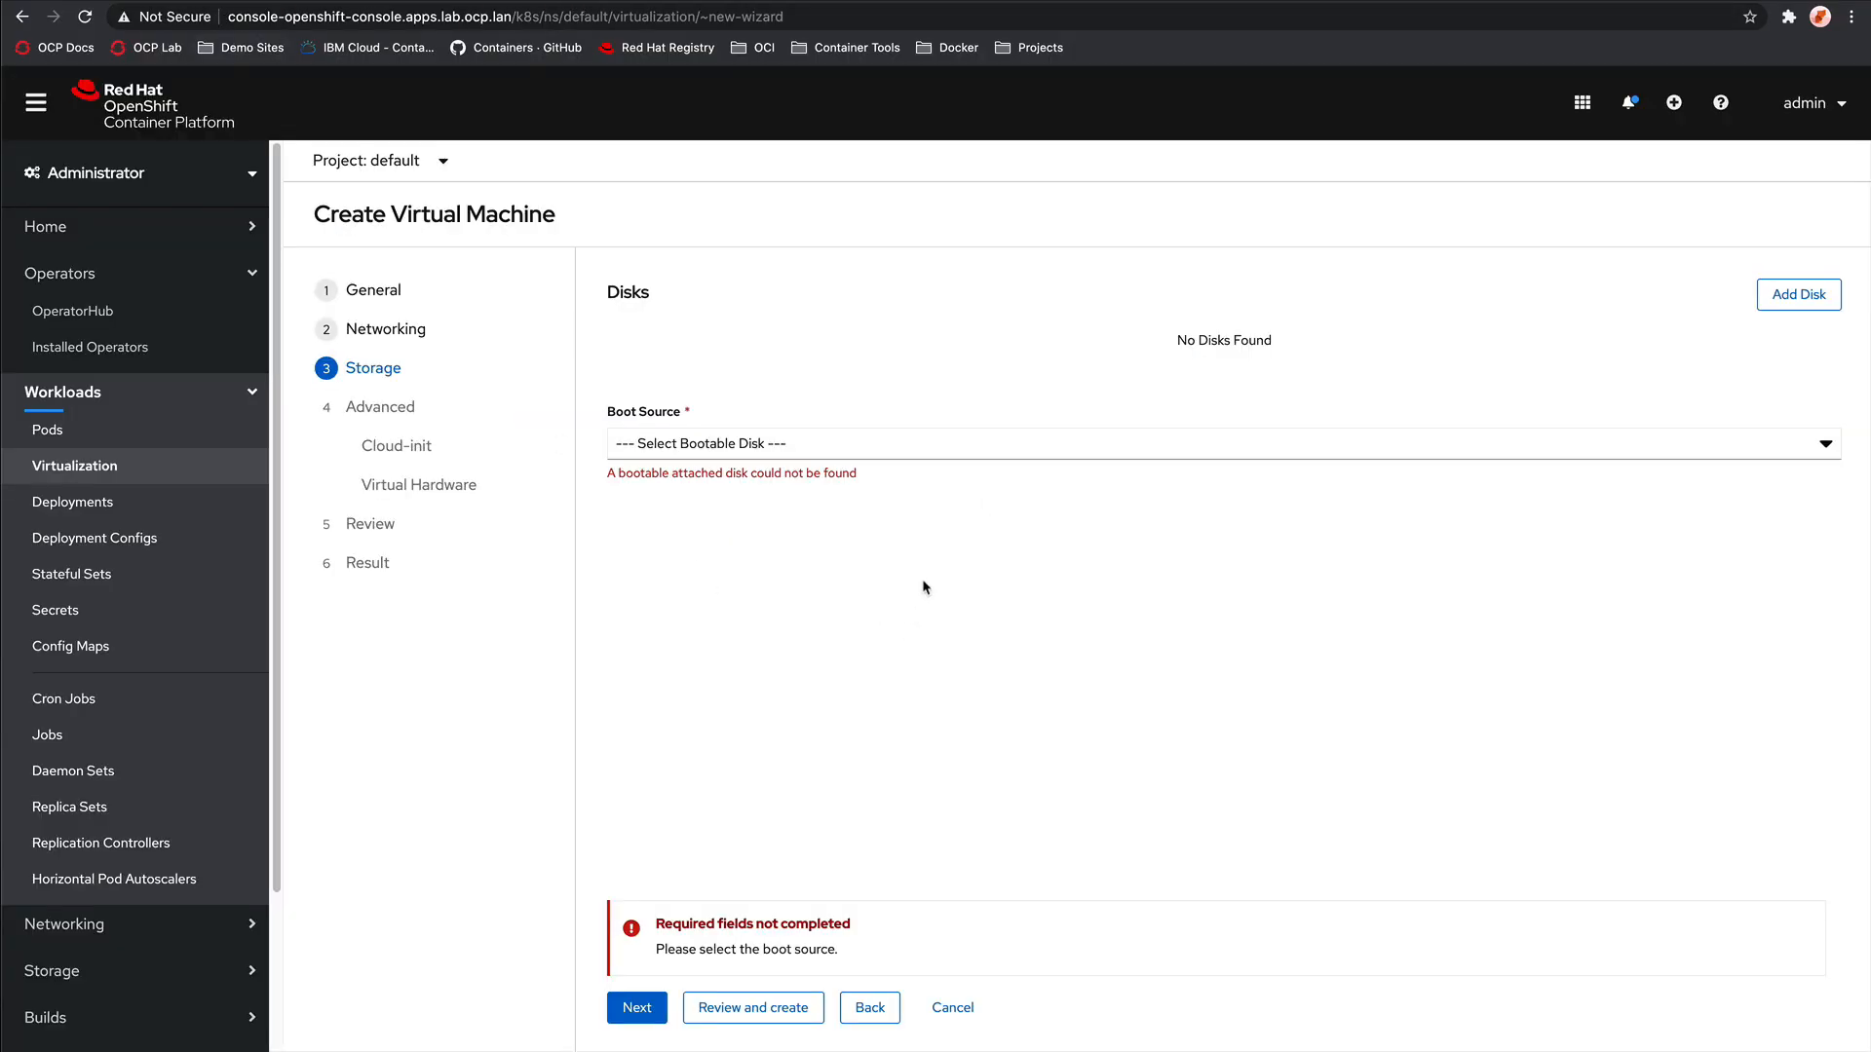
Step: Back in the virtual machine wizard, add disk-0 with source Attach Disk, the windows-server-2019-dv claim and the VirtIO interface
click(1798, 294)
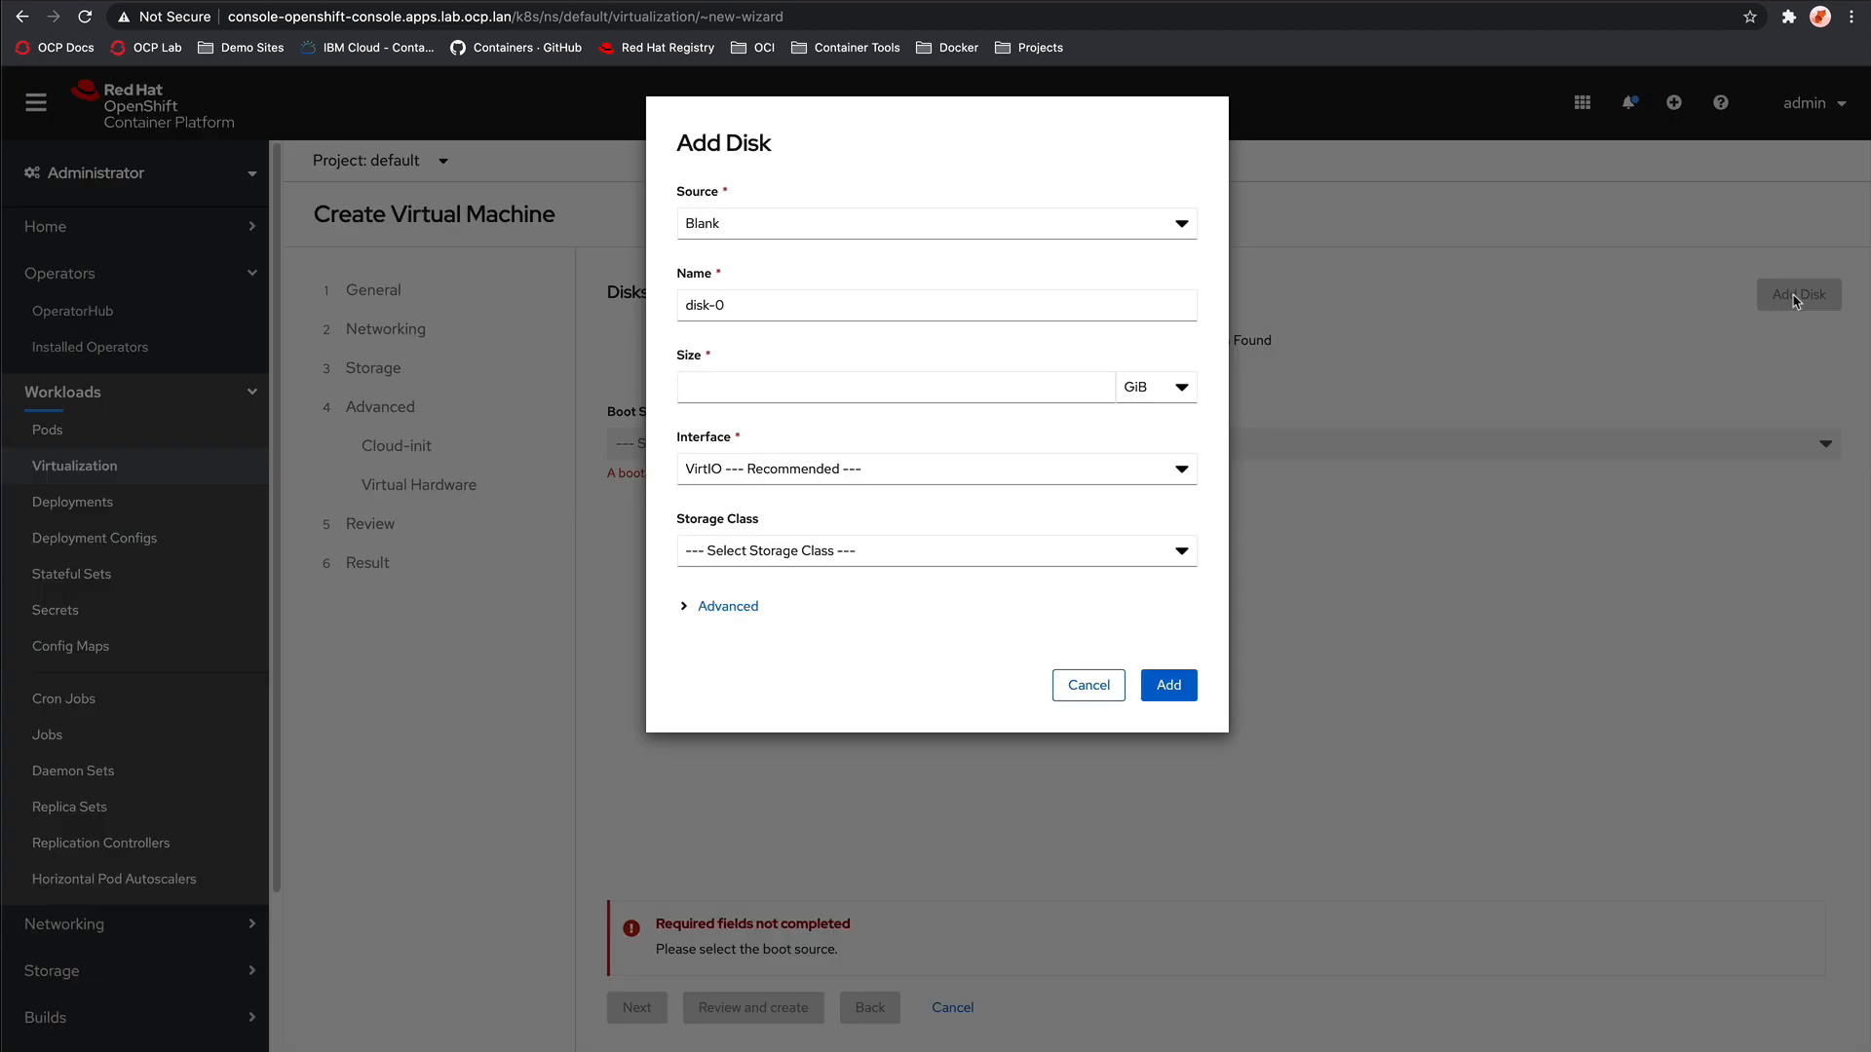
click(795, 230)
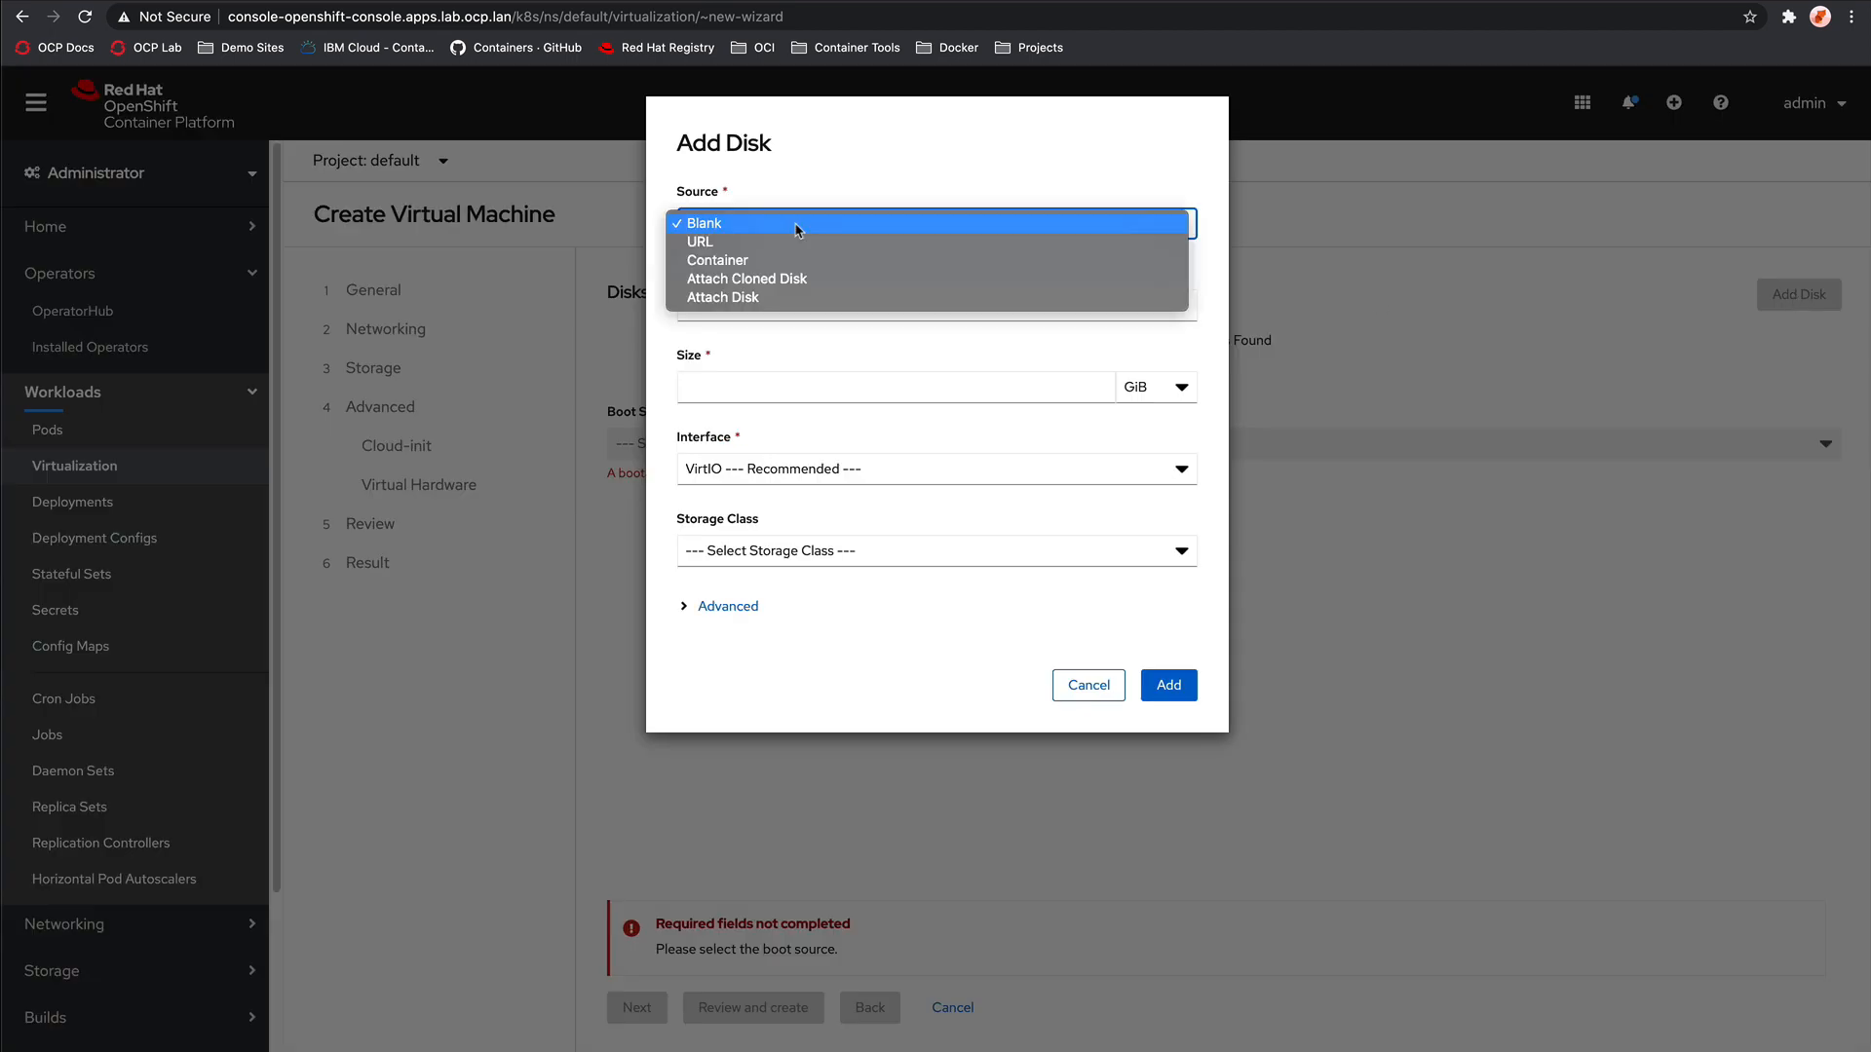
click(772, 298)
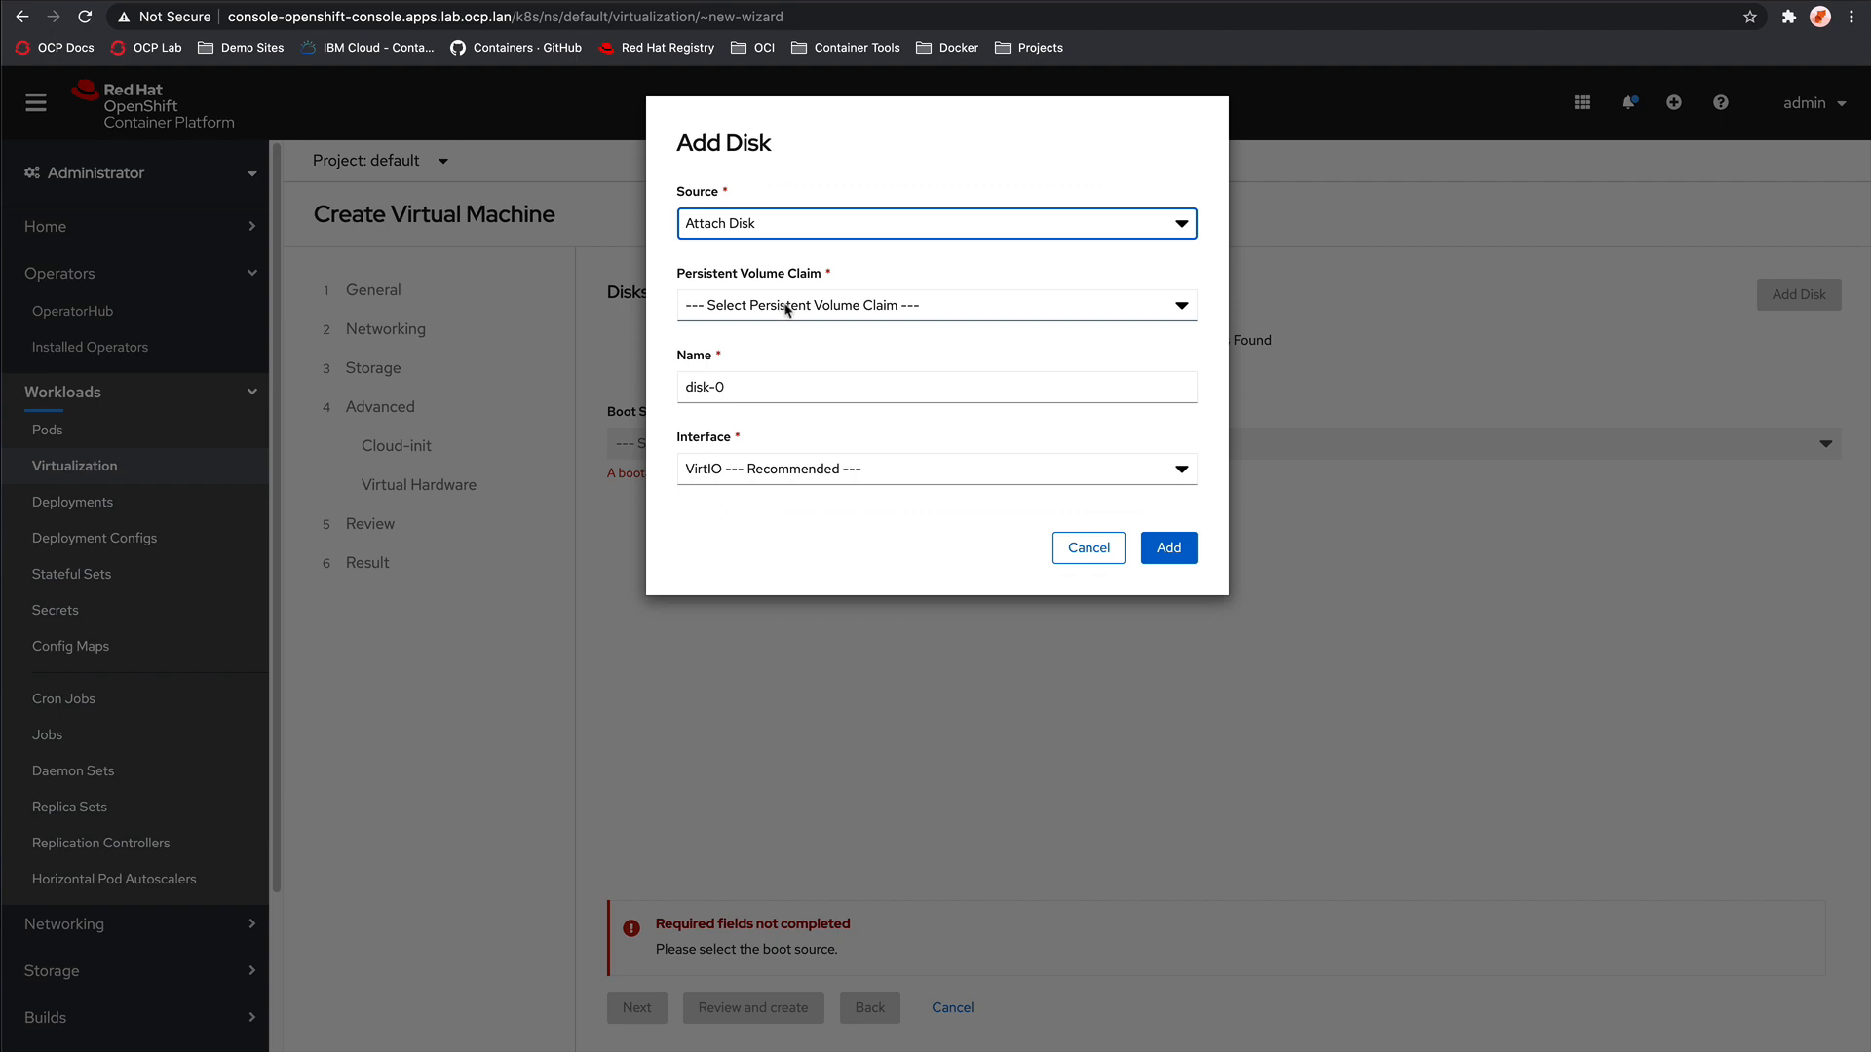
click(787, 308)
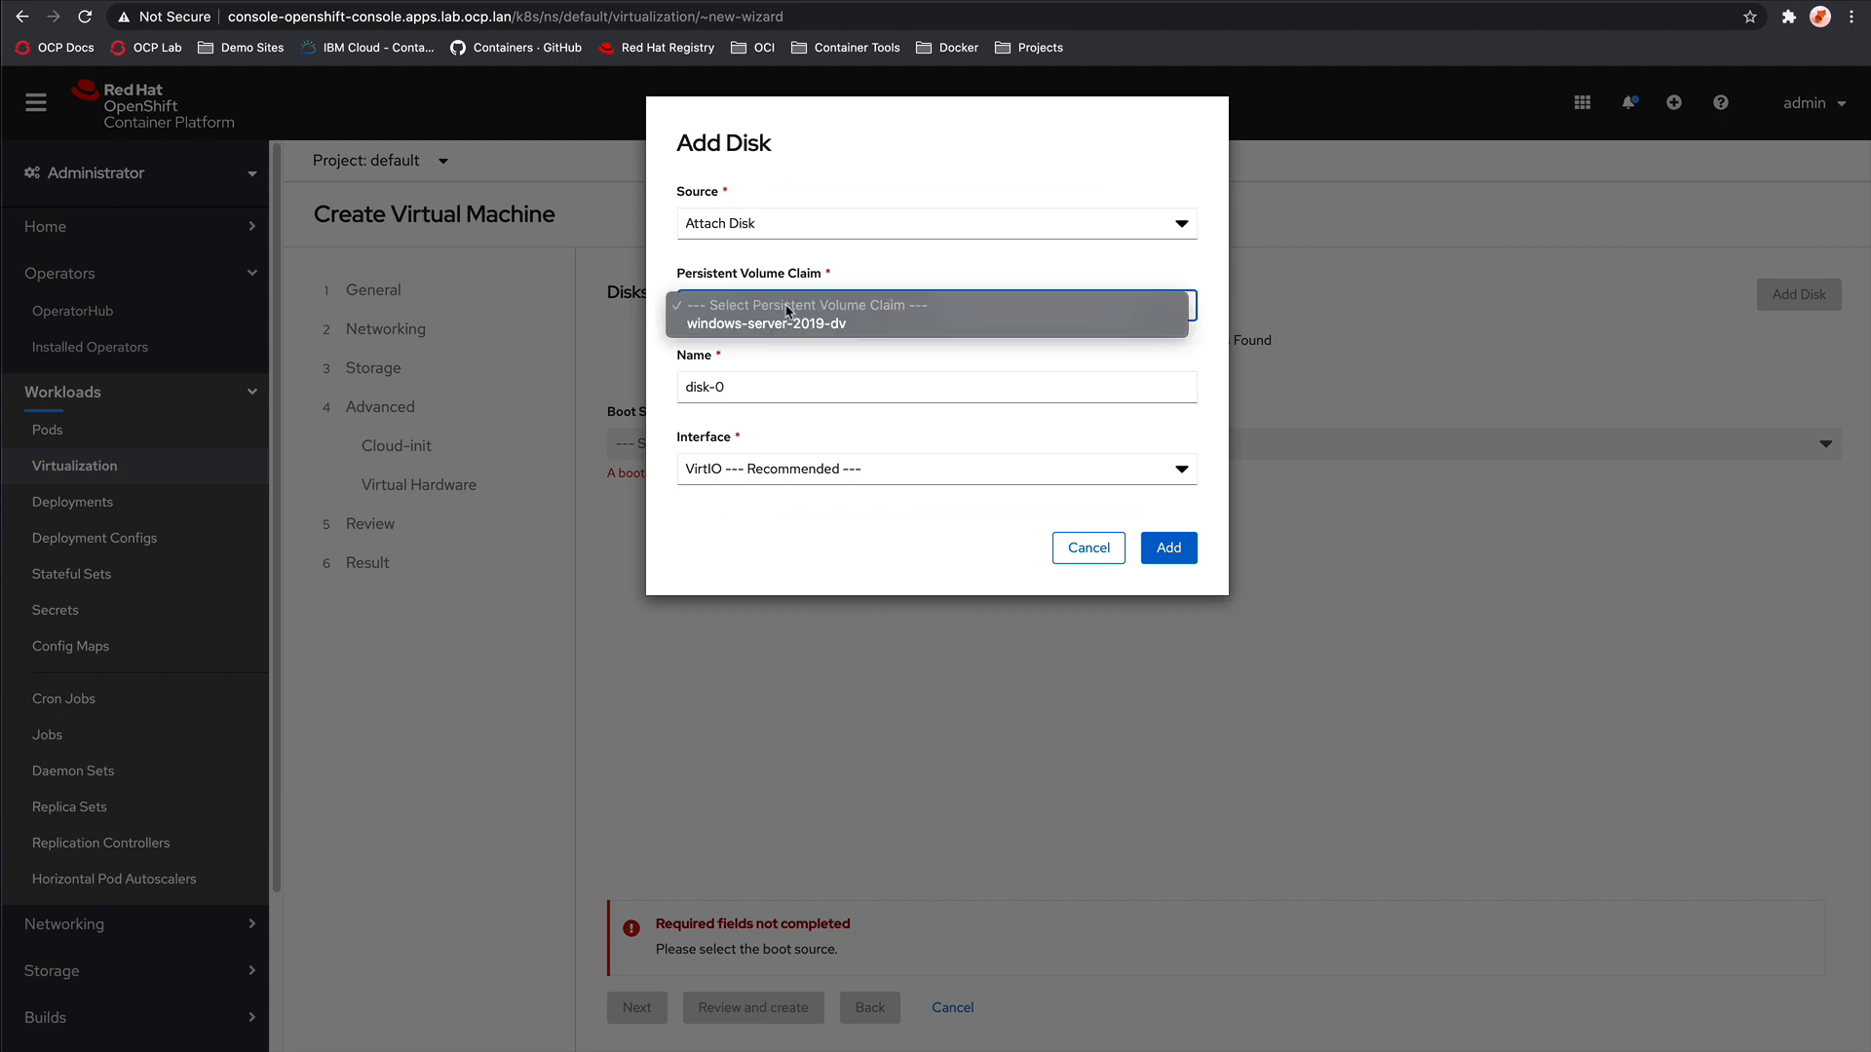
click(880, 326)
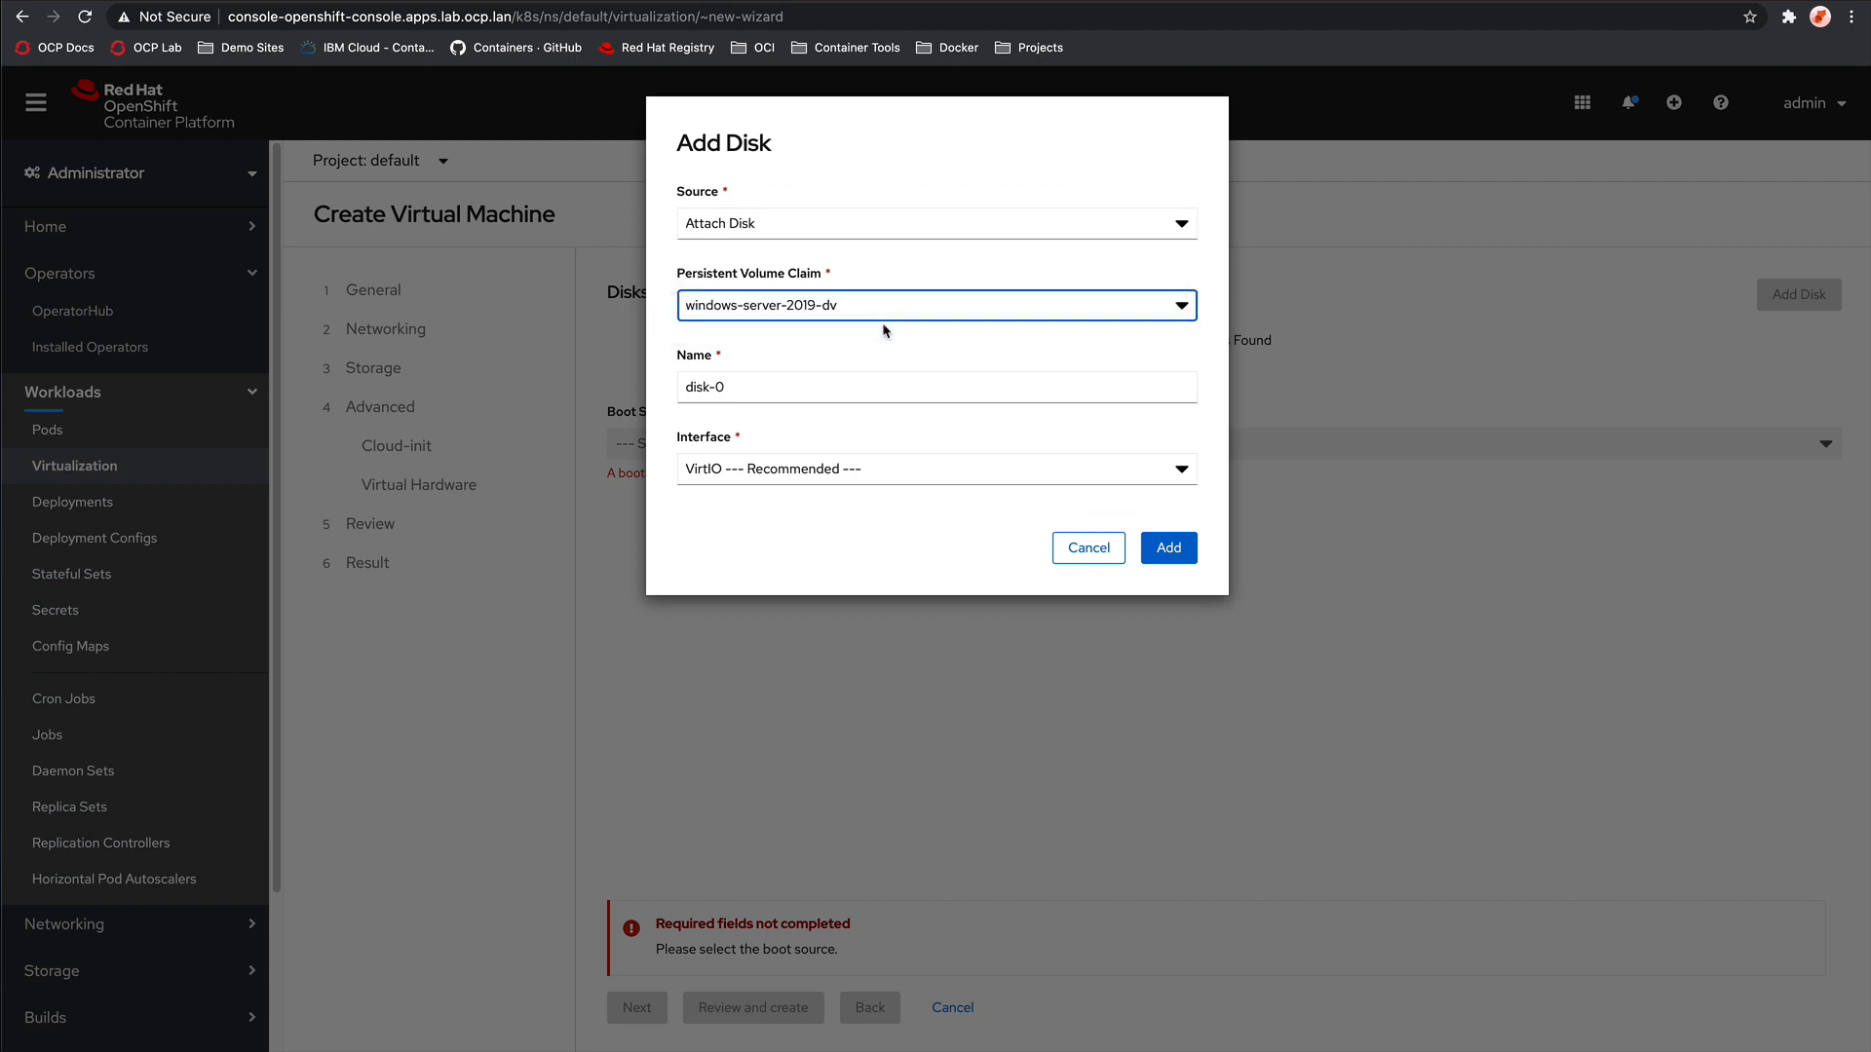
click(1168, 549)
Step: Set disk-0 as the boot source and continue past Cloud-init to Virtual Hardware
click(952, 481)
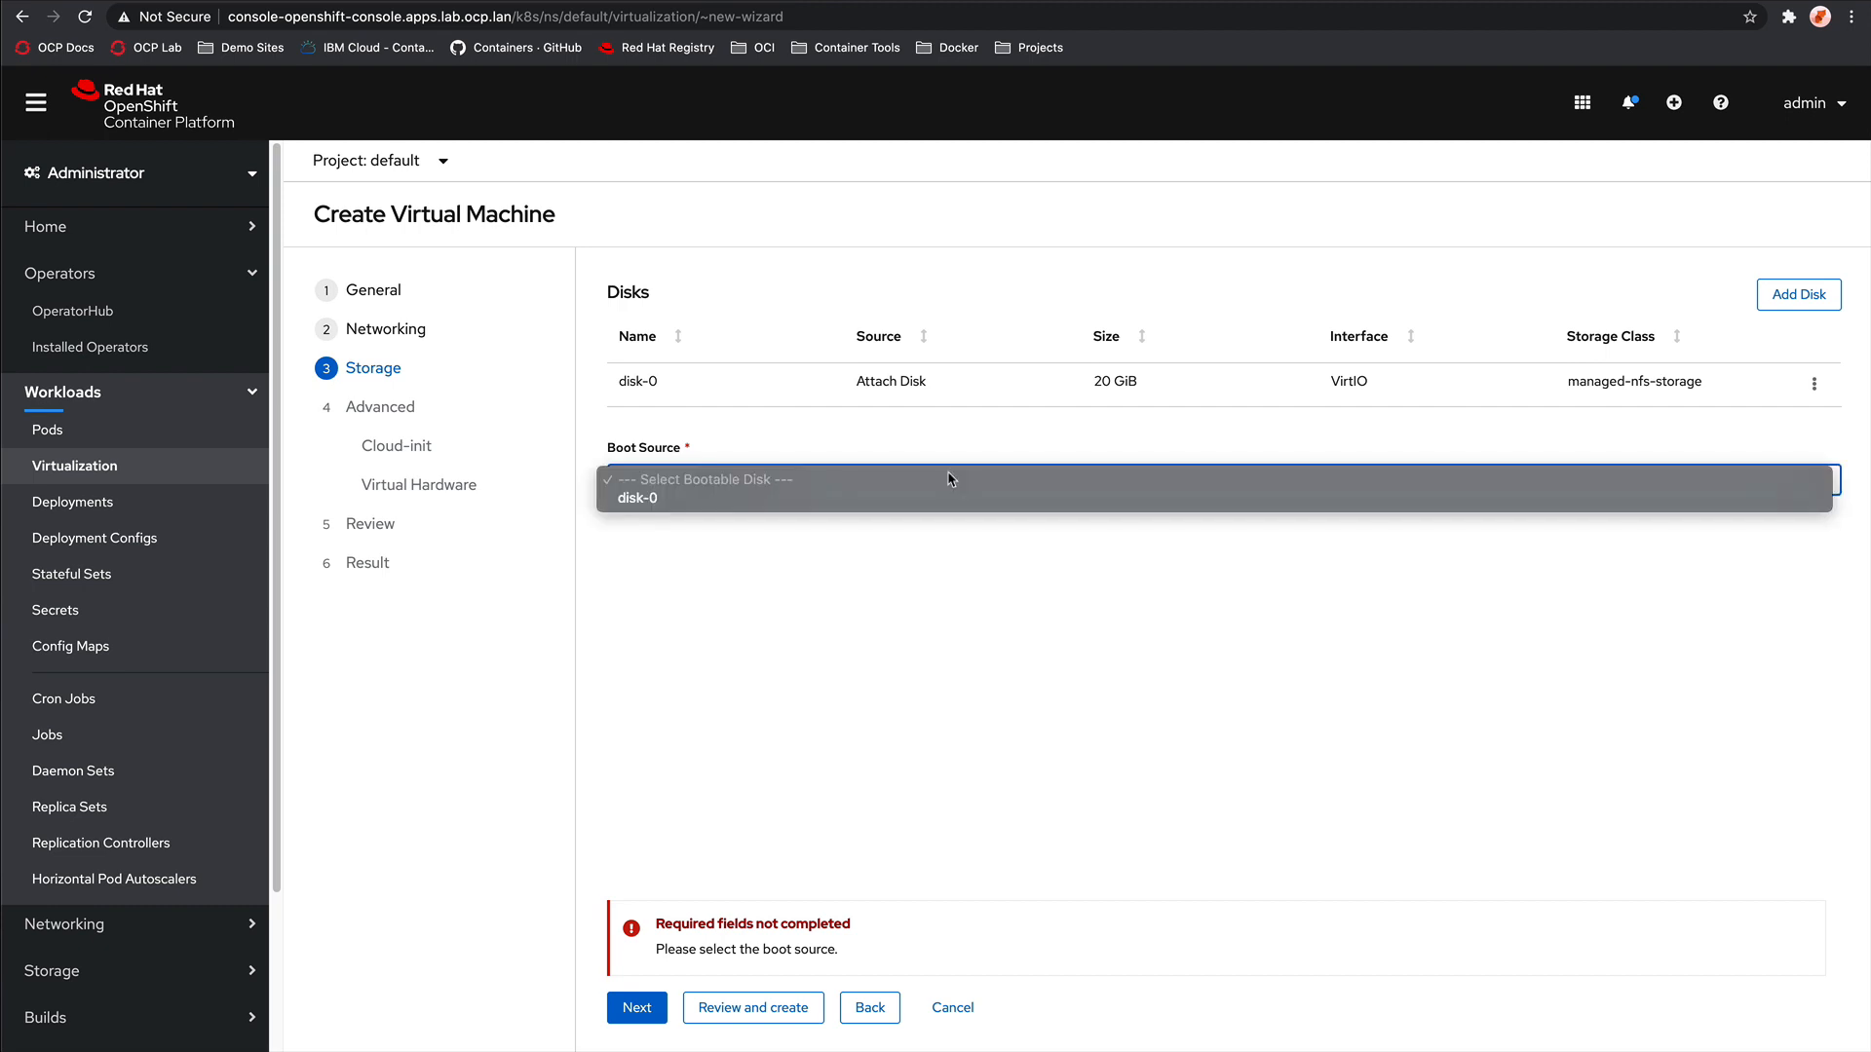
click(698, 501)
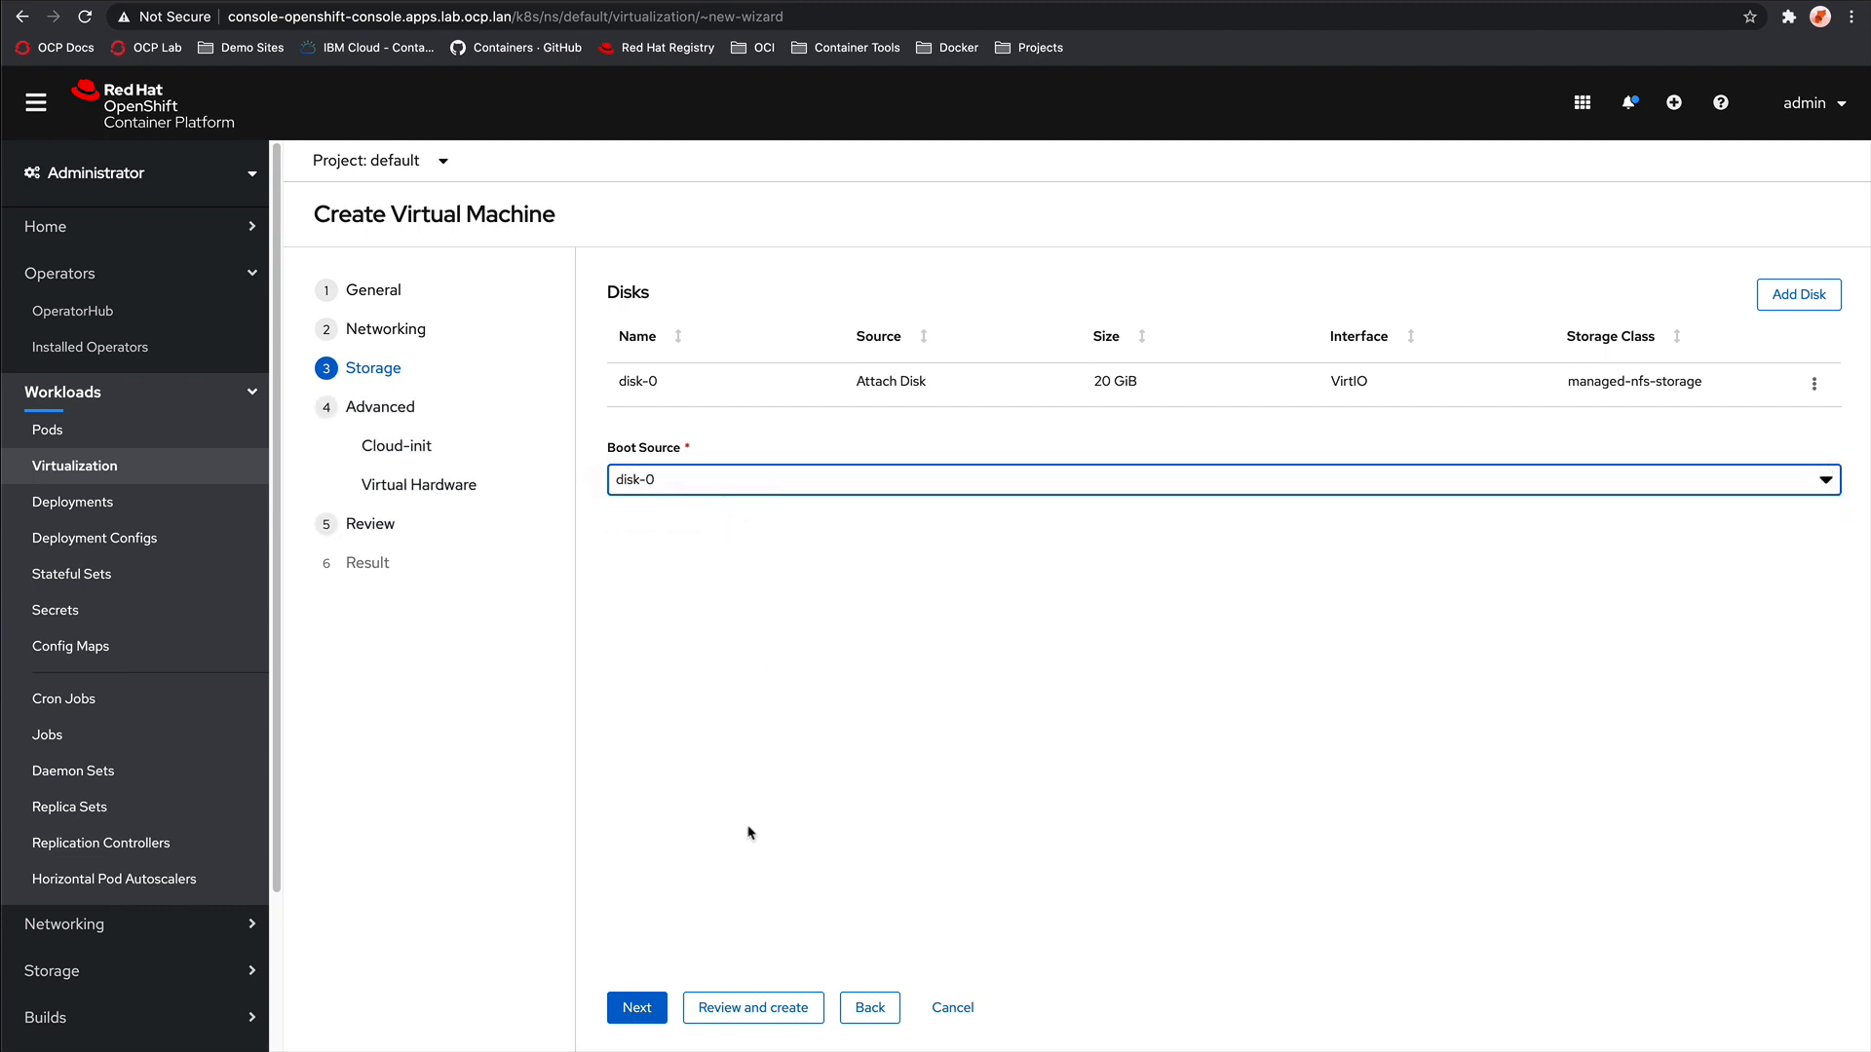
click(637, 1010)
click(636, 1011)
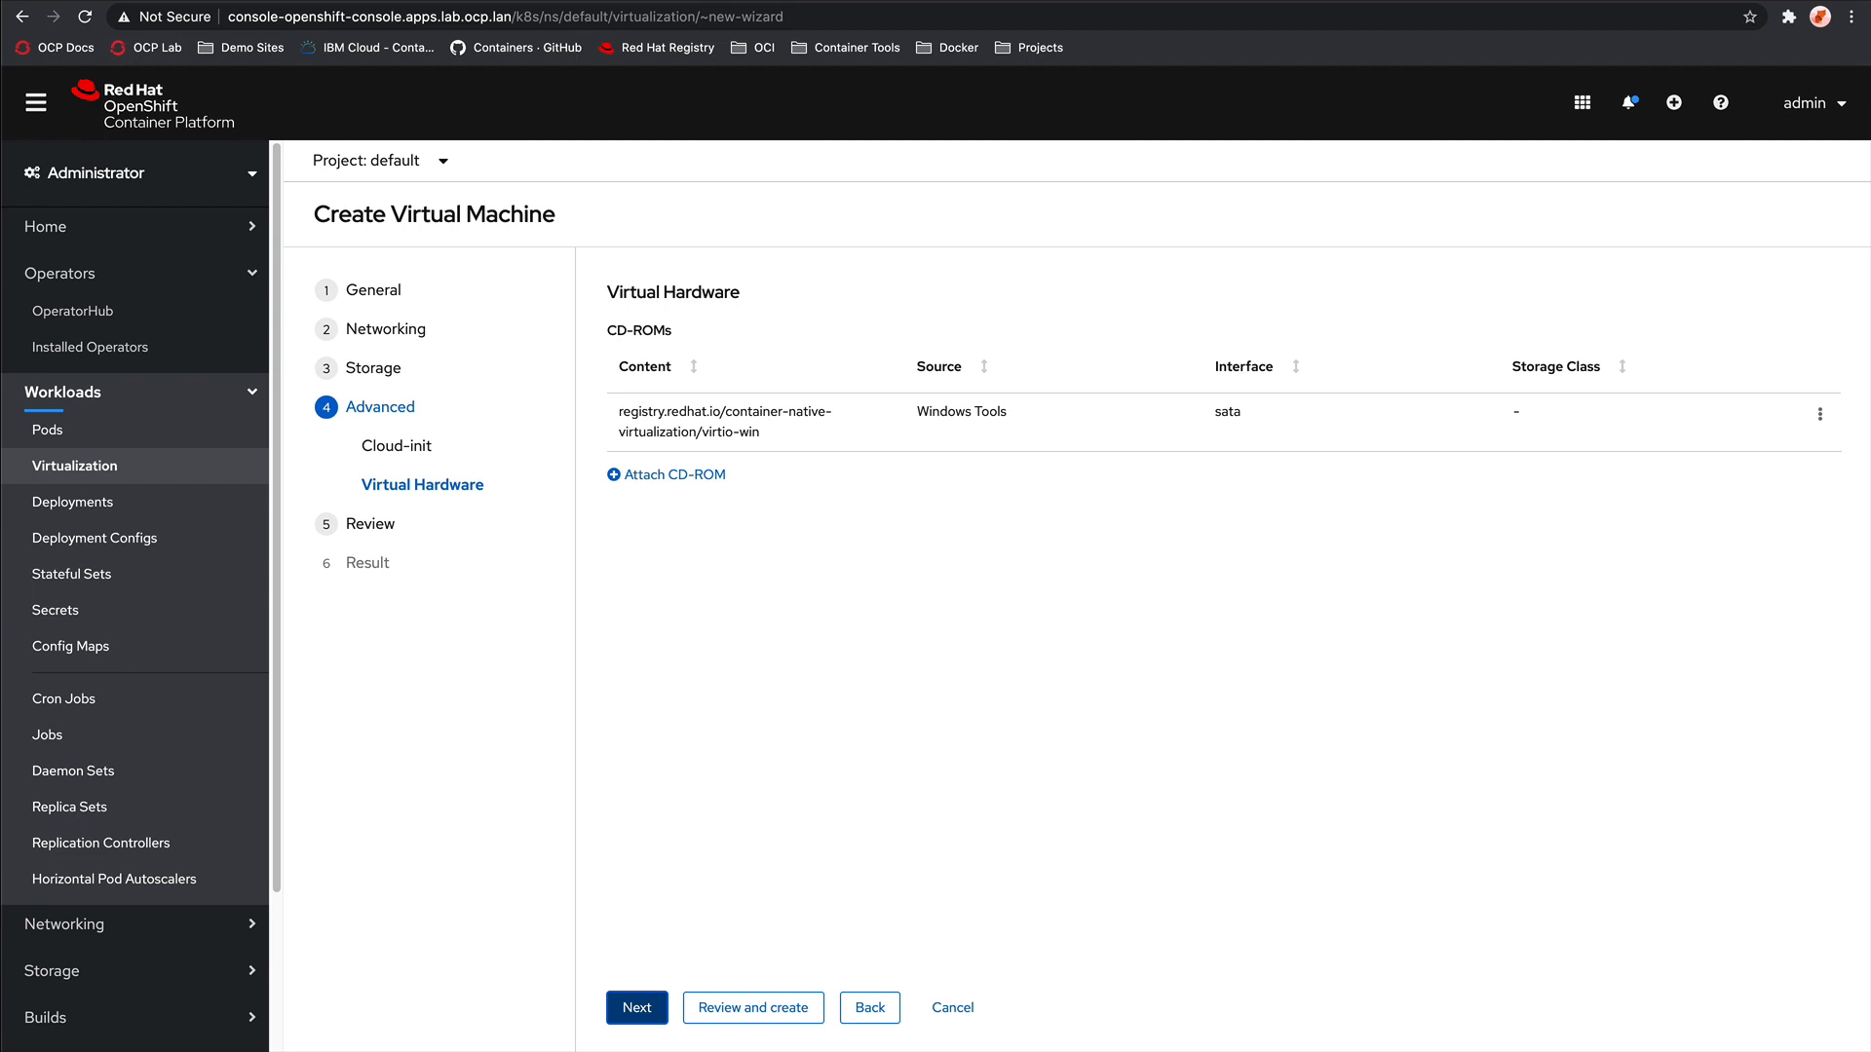
click(700, 478)
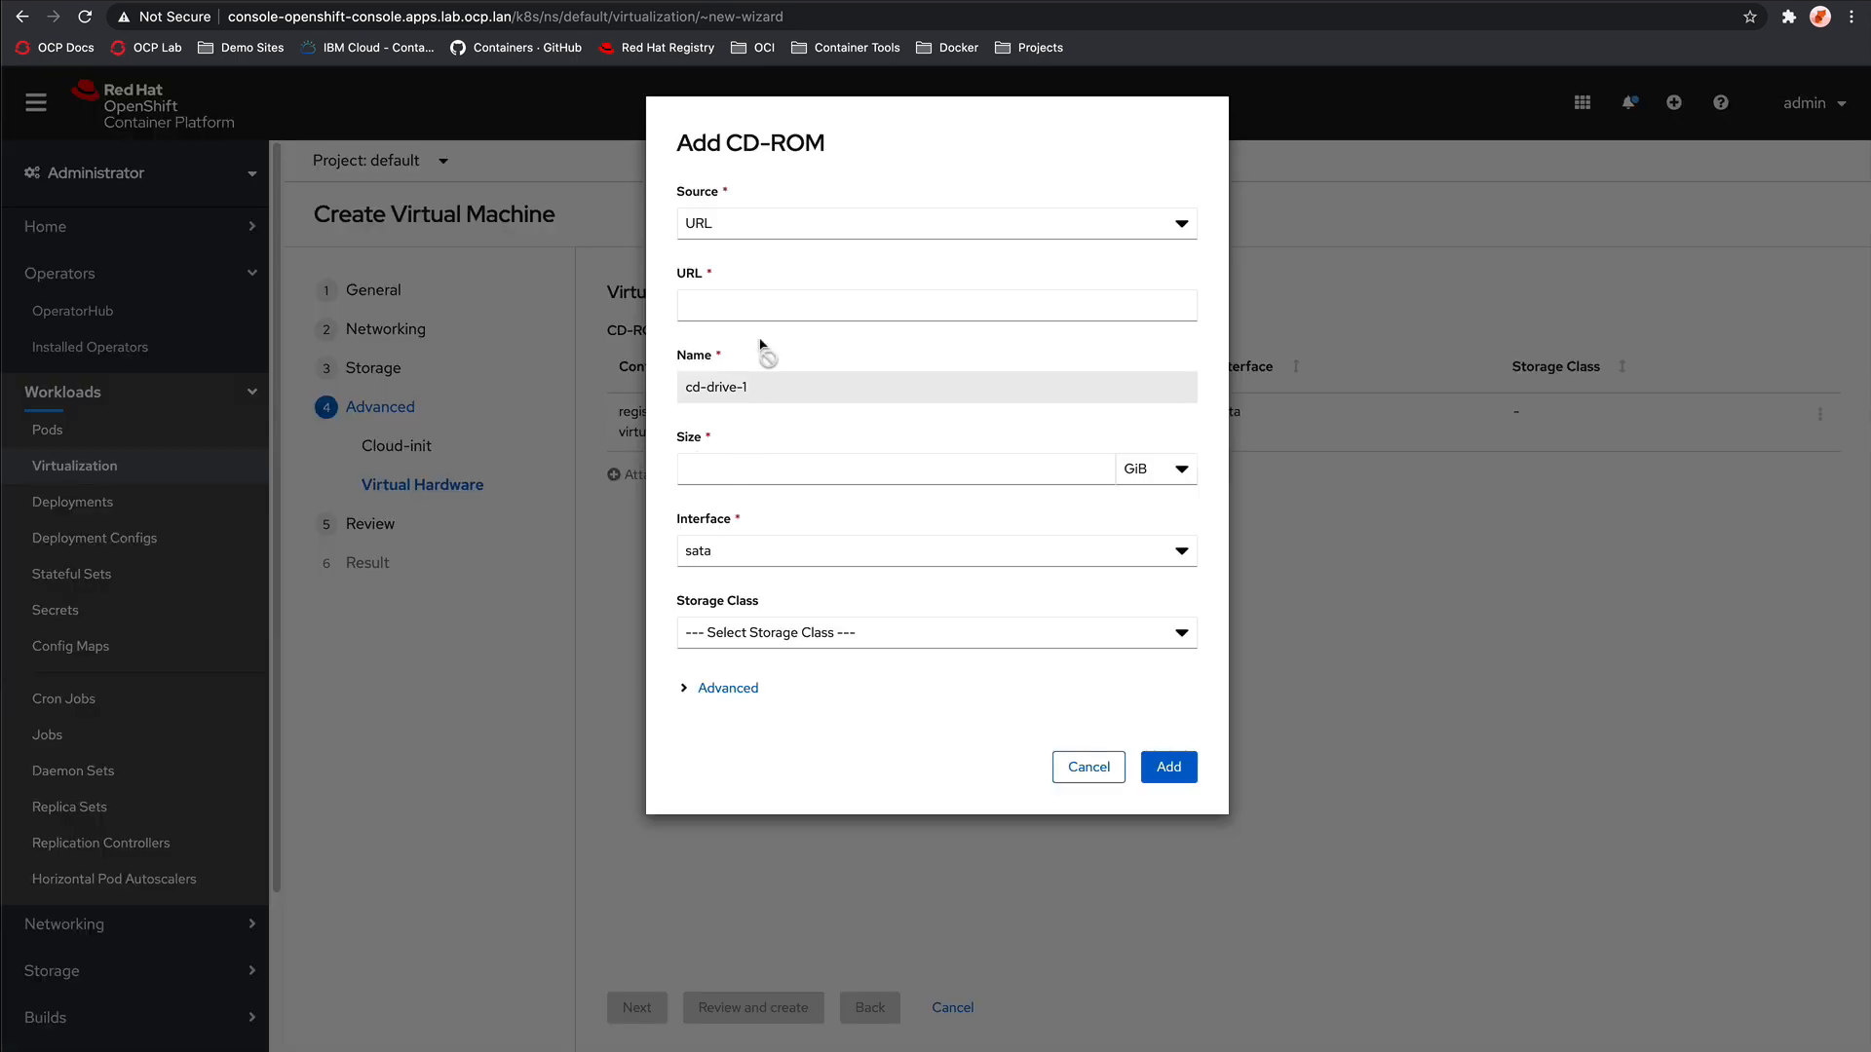
click(766, 306)
text(http)
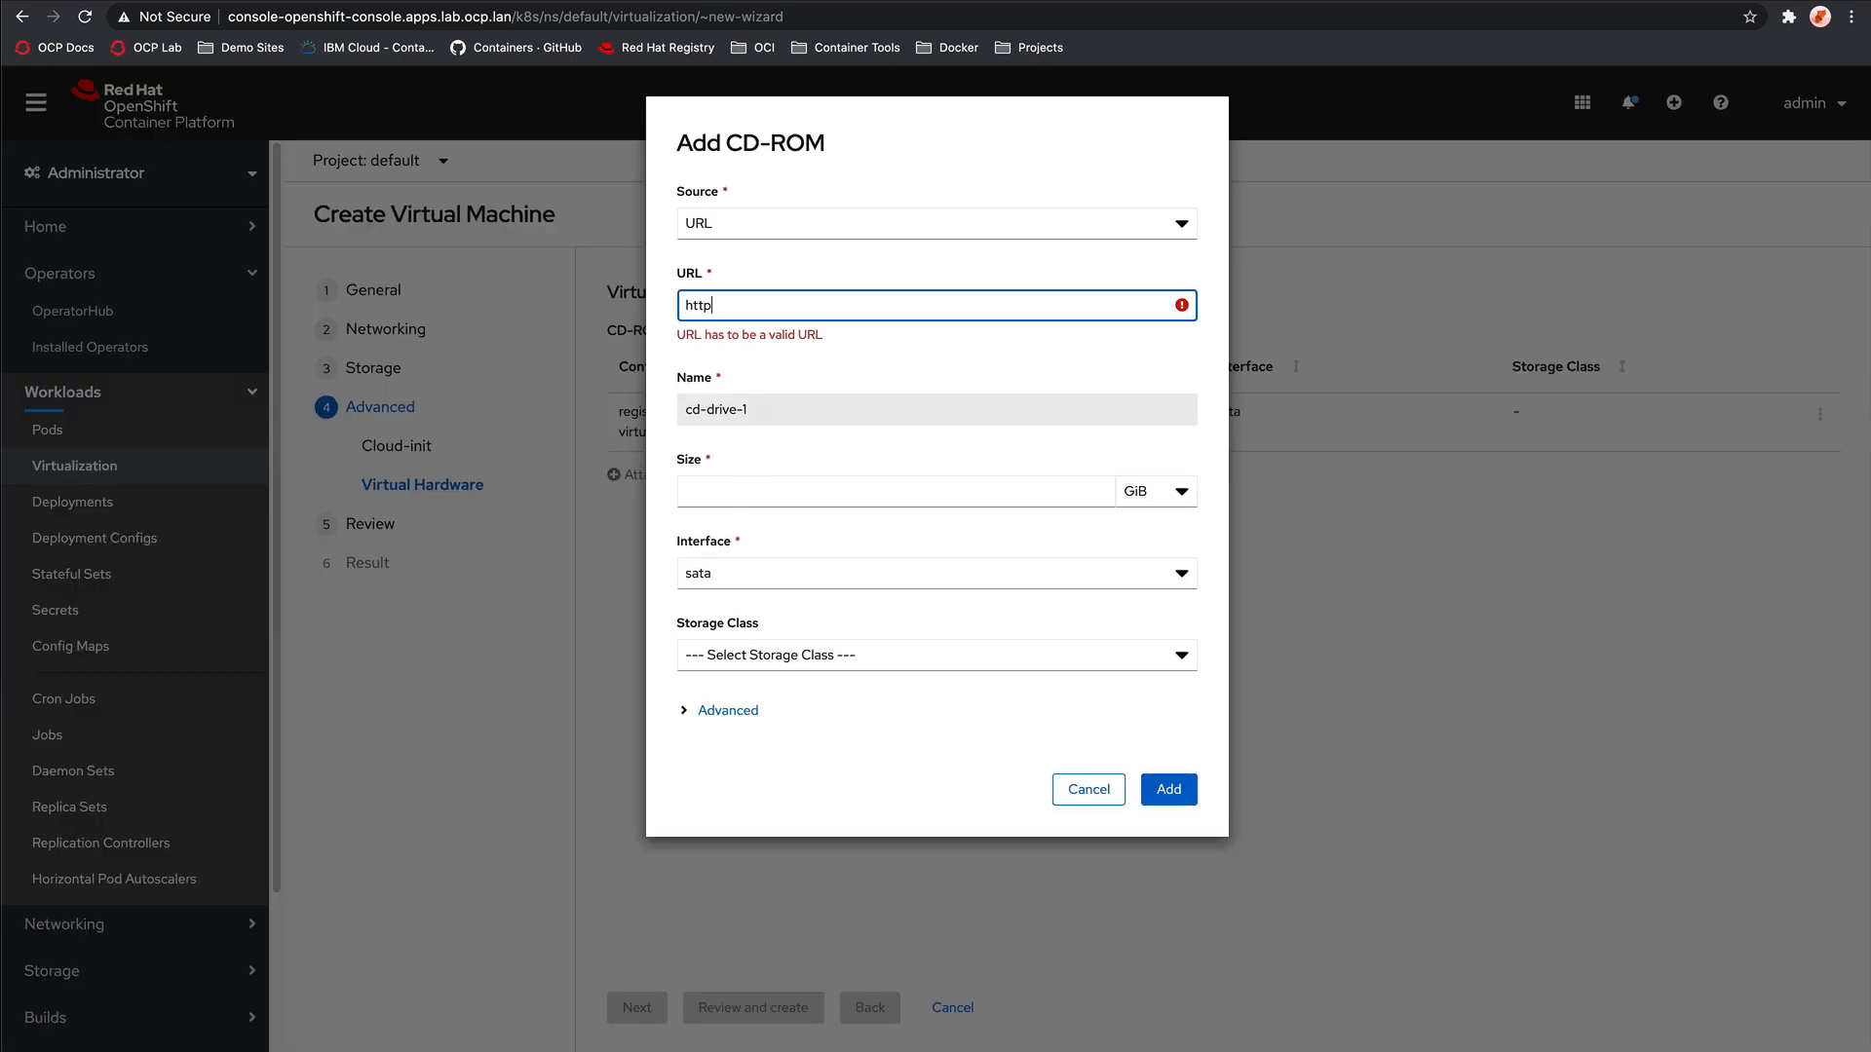
text(://192.16822.1:8080/)
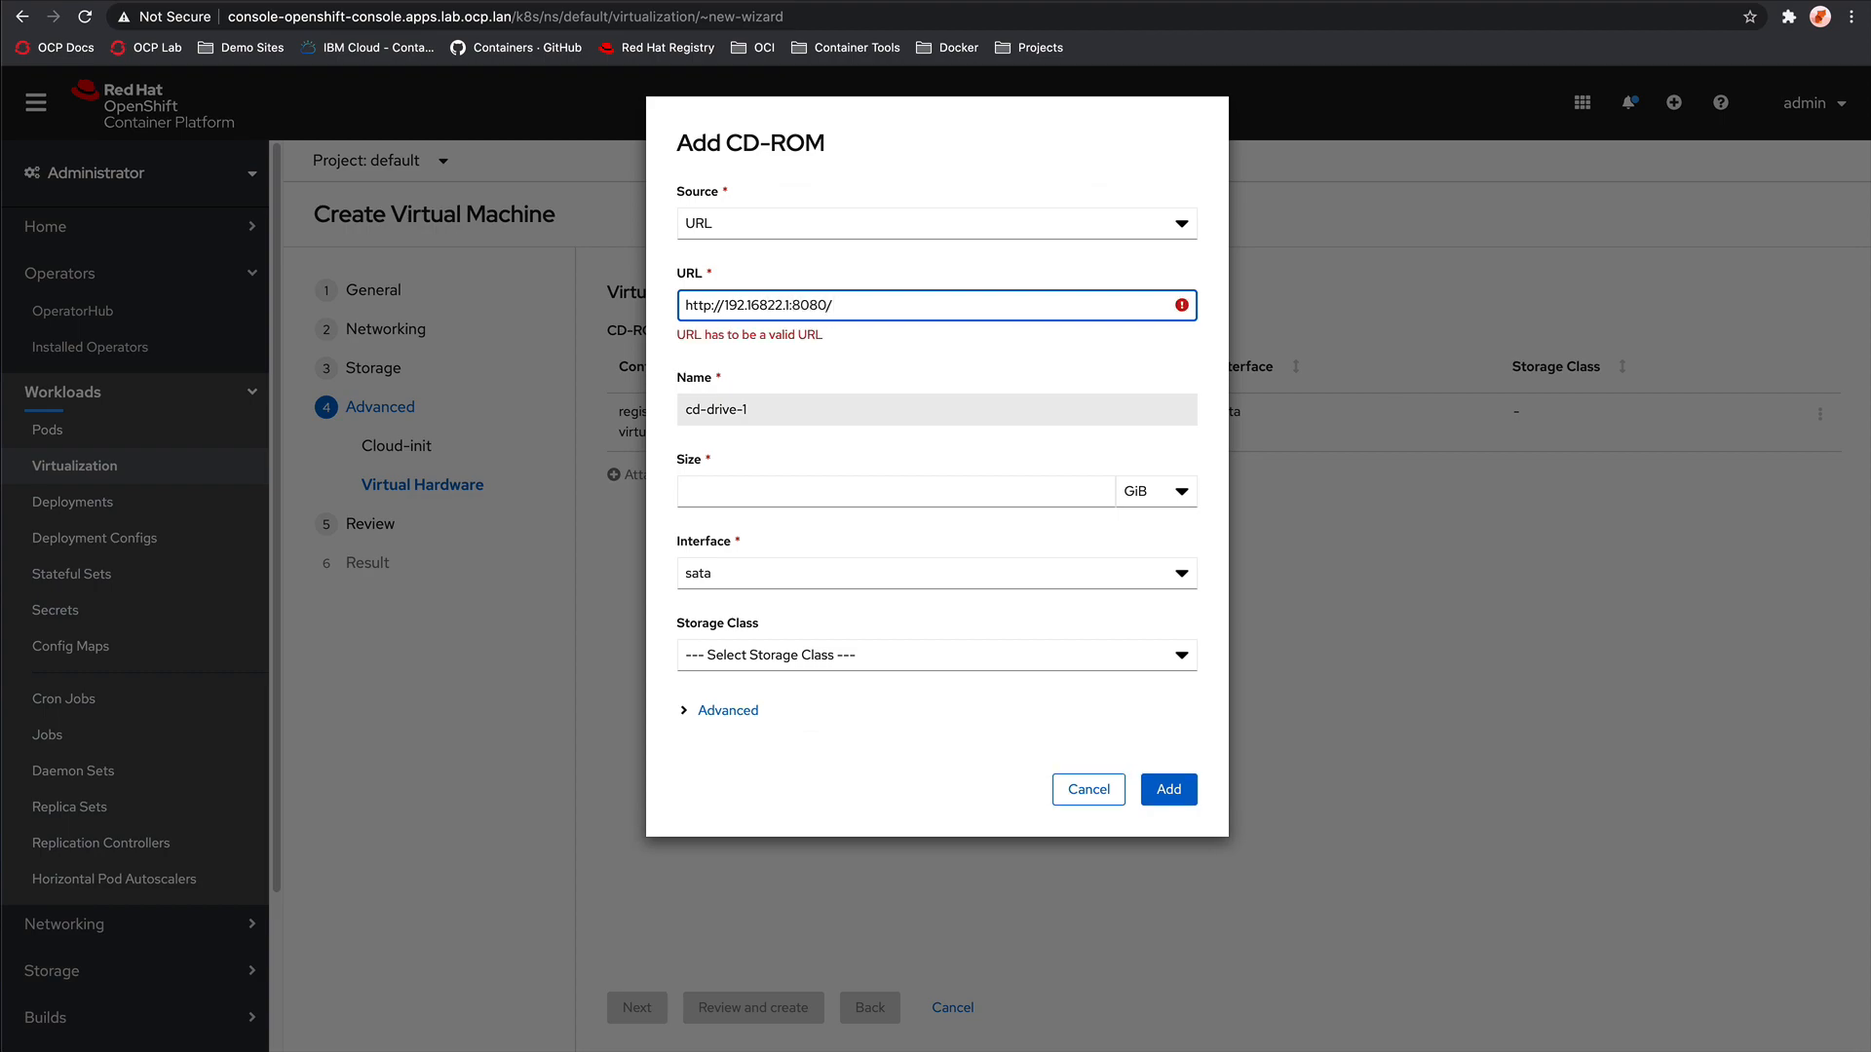
Step: Switch to the terminal, list /var/www/html/os/ on the server and copy the Windows Server ISO file name
key(super+Tab)
text(ls )
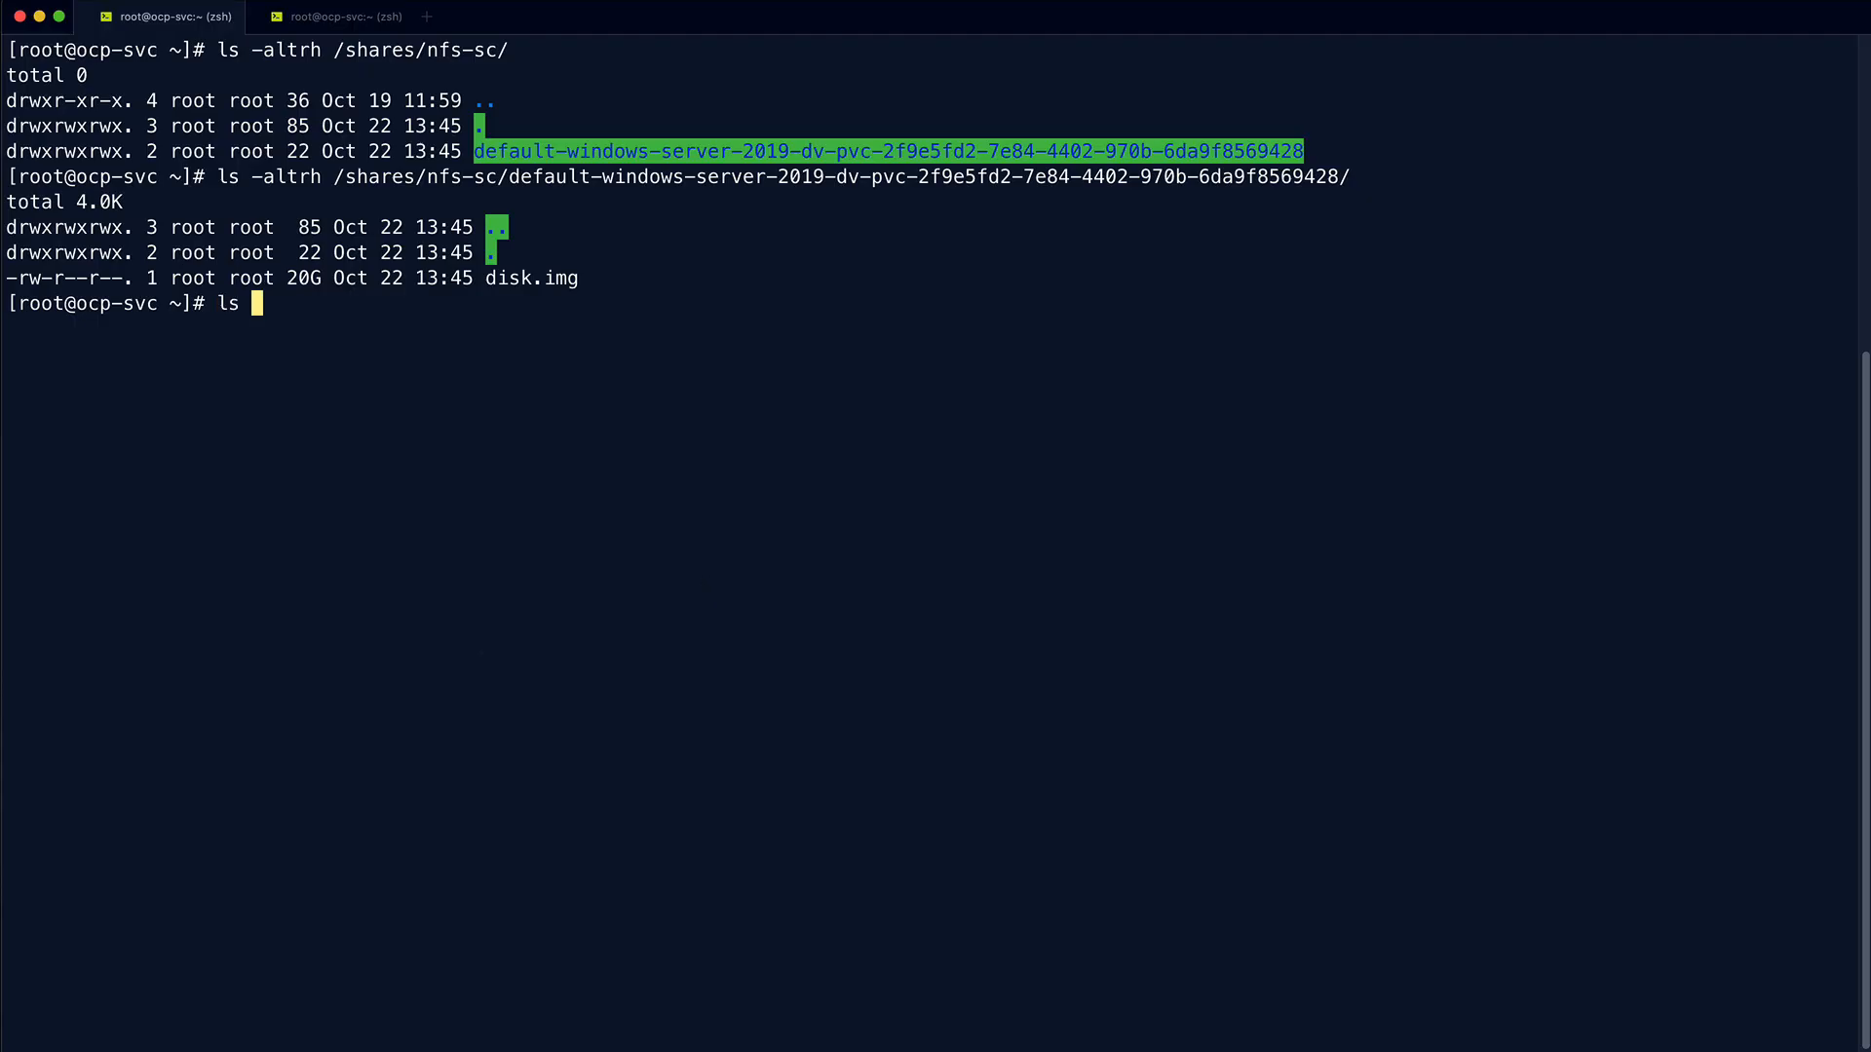
text(/var/www/html/os/)
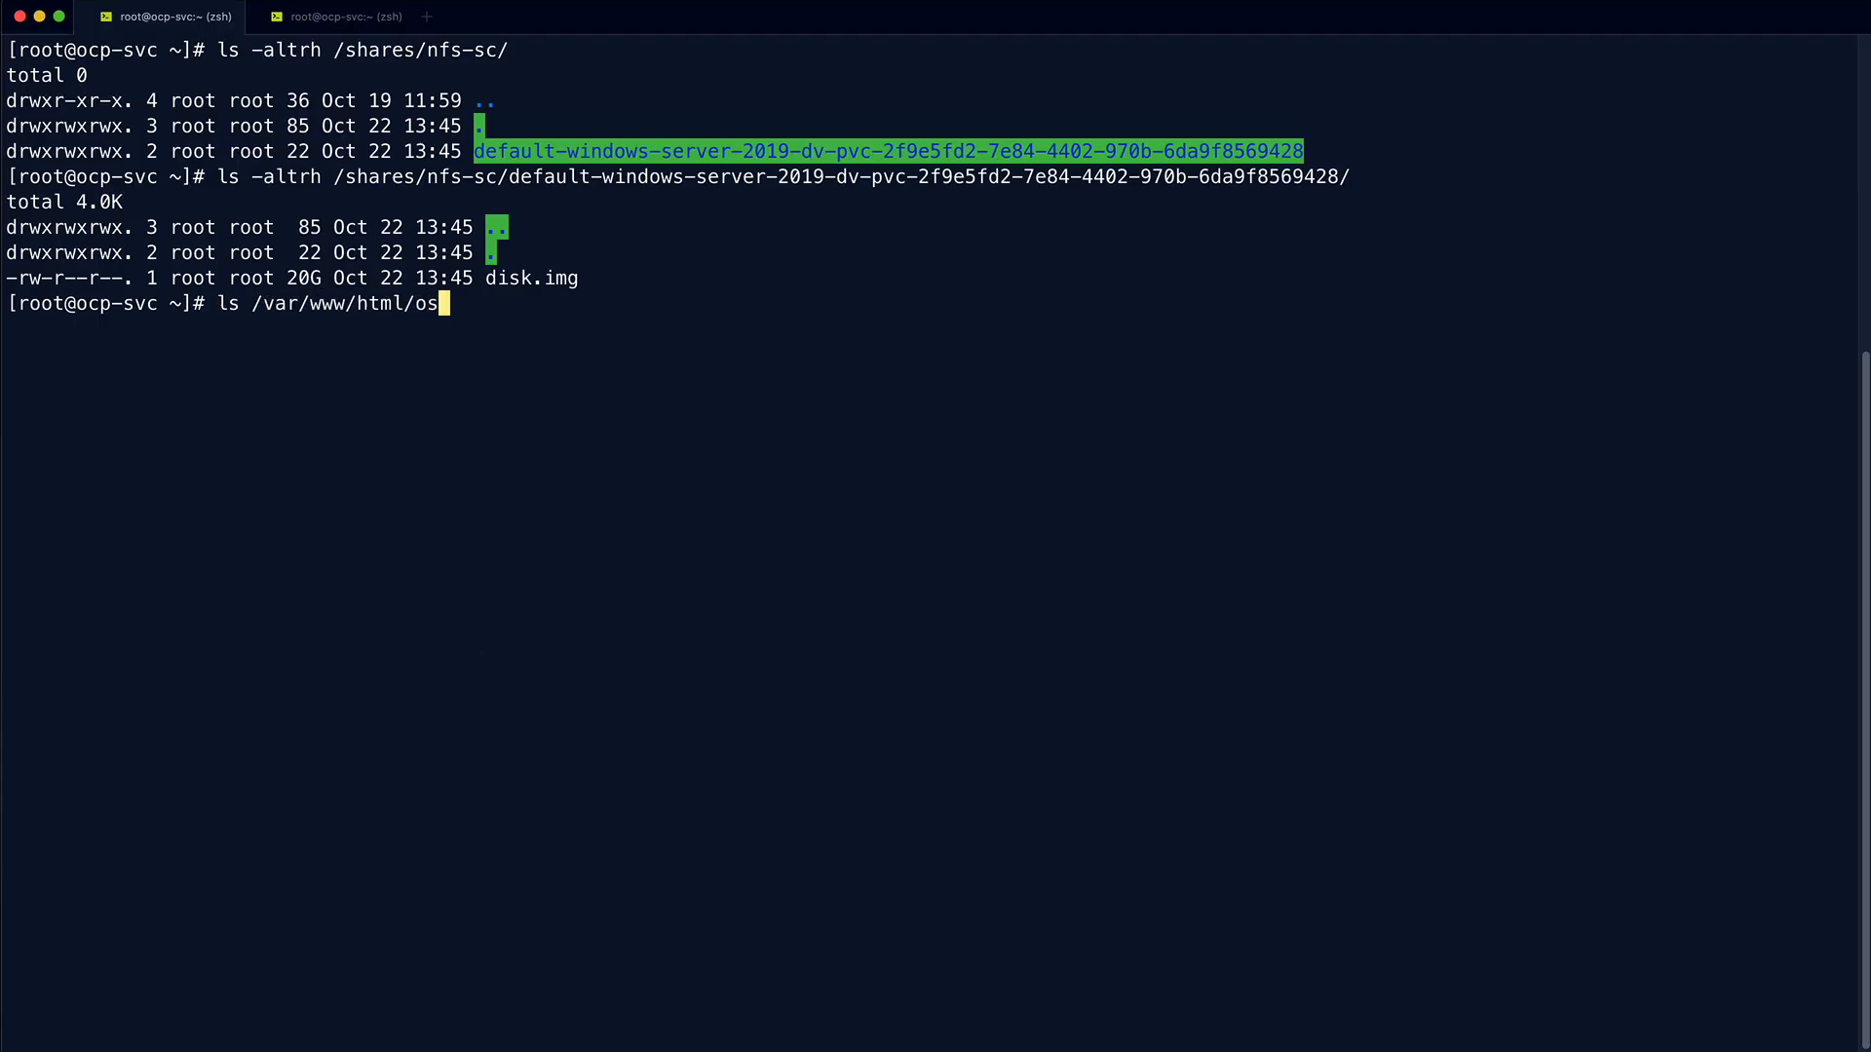
key(Return)
drag(414, 333, 8, 331)
key(super+c)
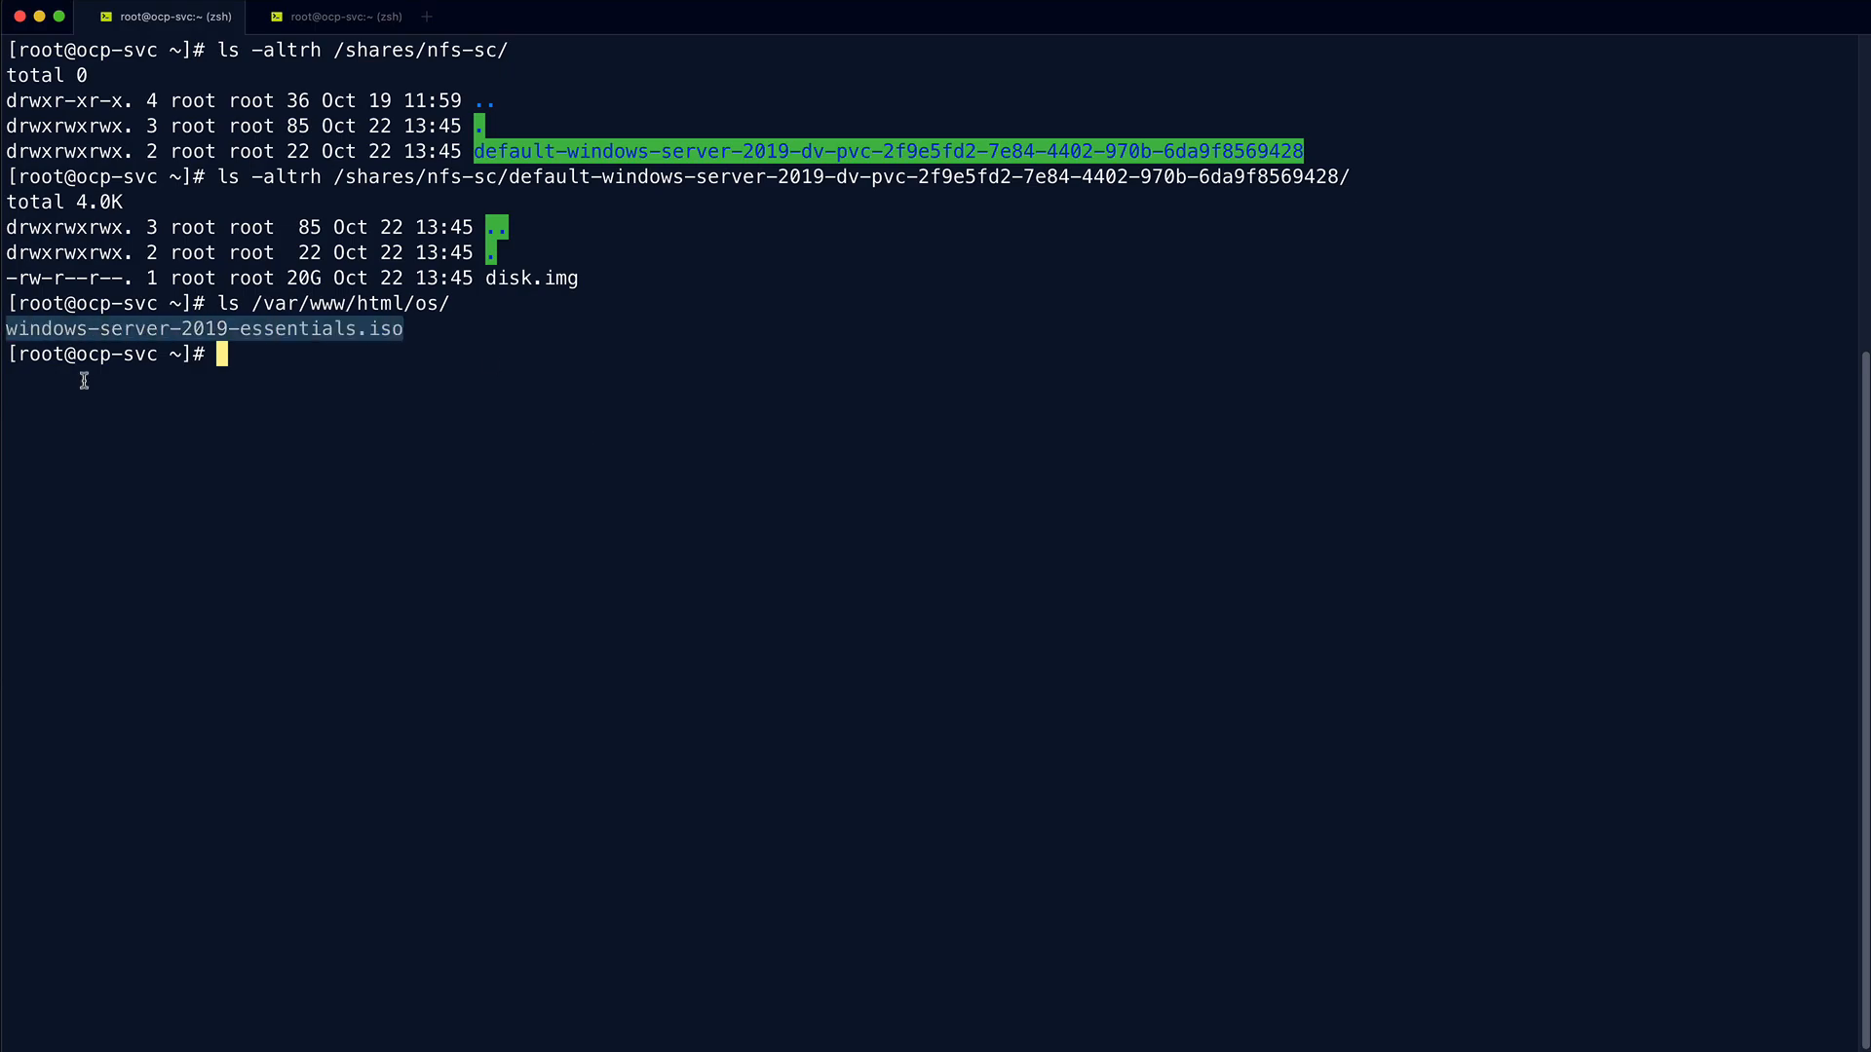
Step: Return to the Add CD-ROM dialog and complete the URL with os/windows-server-2019-essentials.iso
key(super+Tab)
key(super+v)
key(Tab)
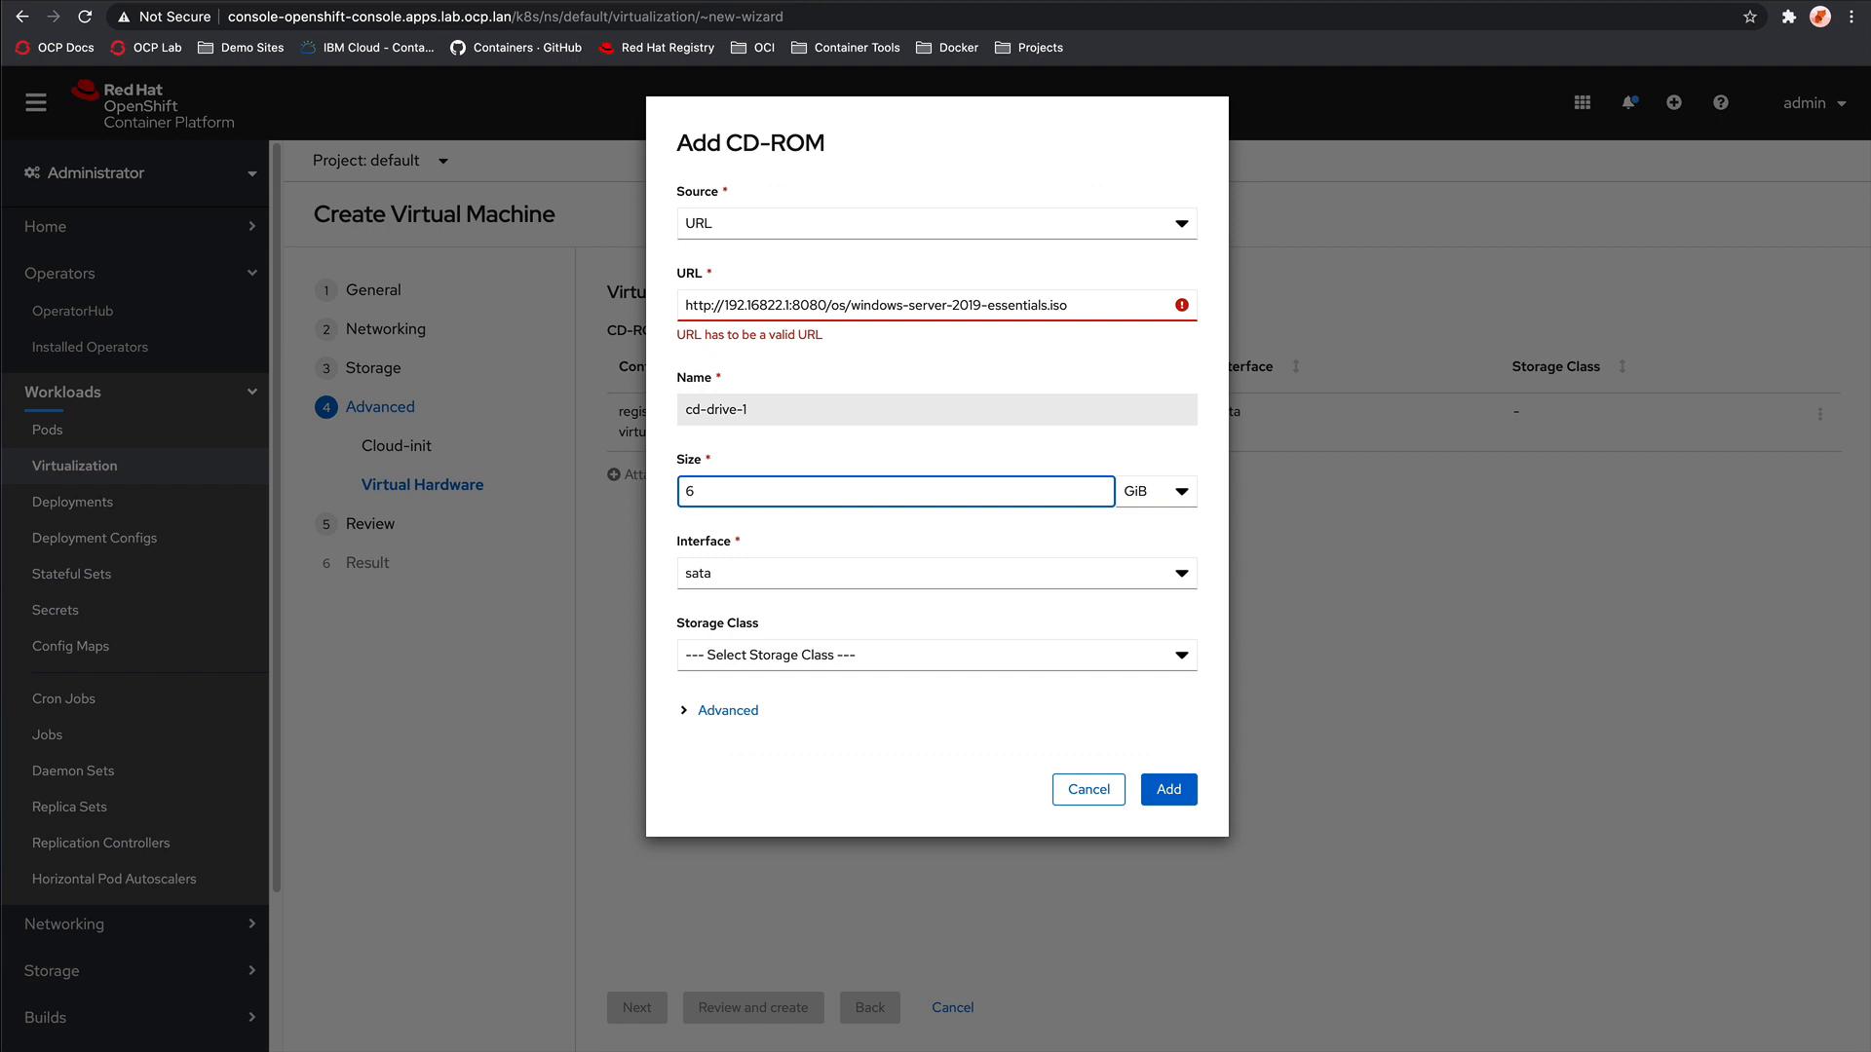
Step: Set the CD-ROM's storage class to managed-nfs-storage and try to add the drive
click(916, 657)
click(907, 672)
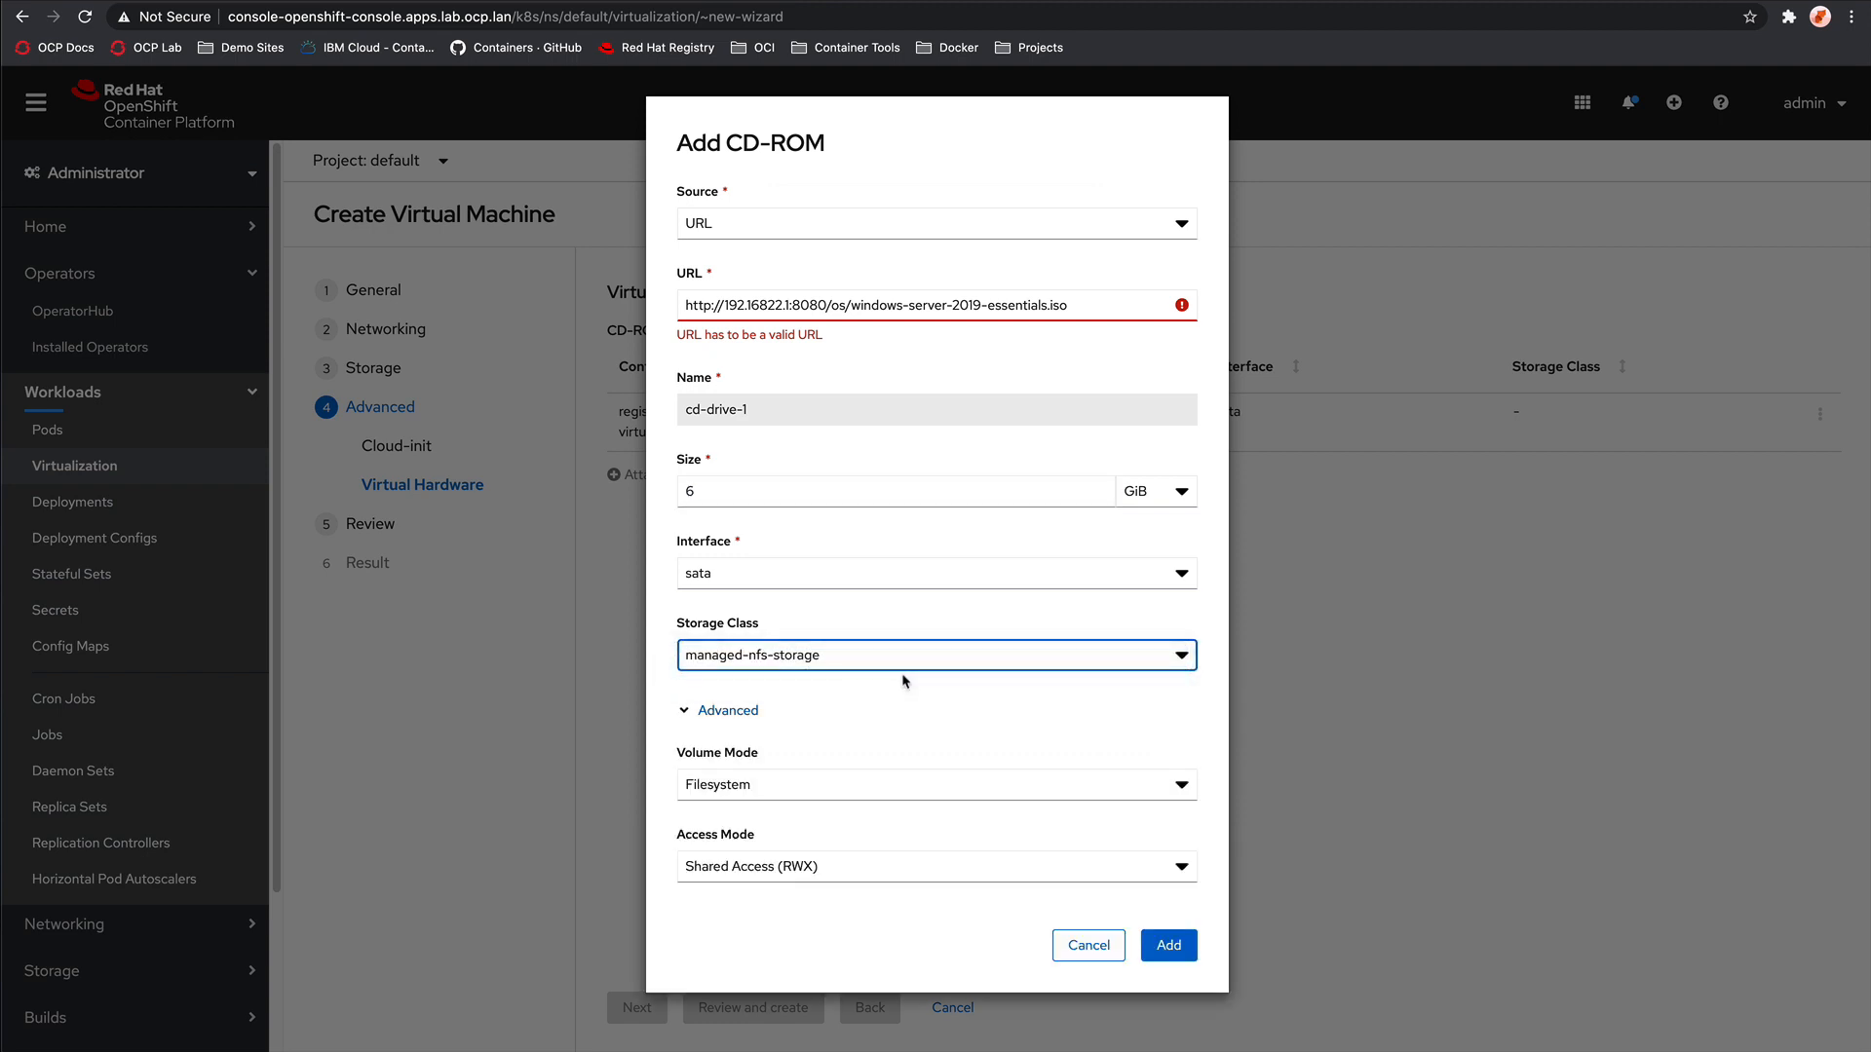
click(1183, 945)
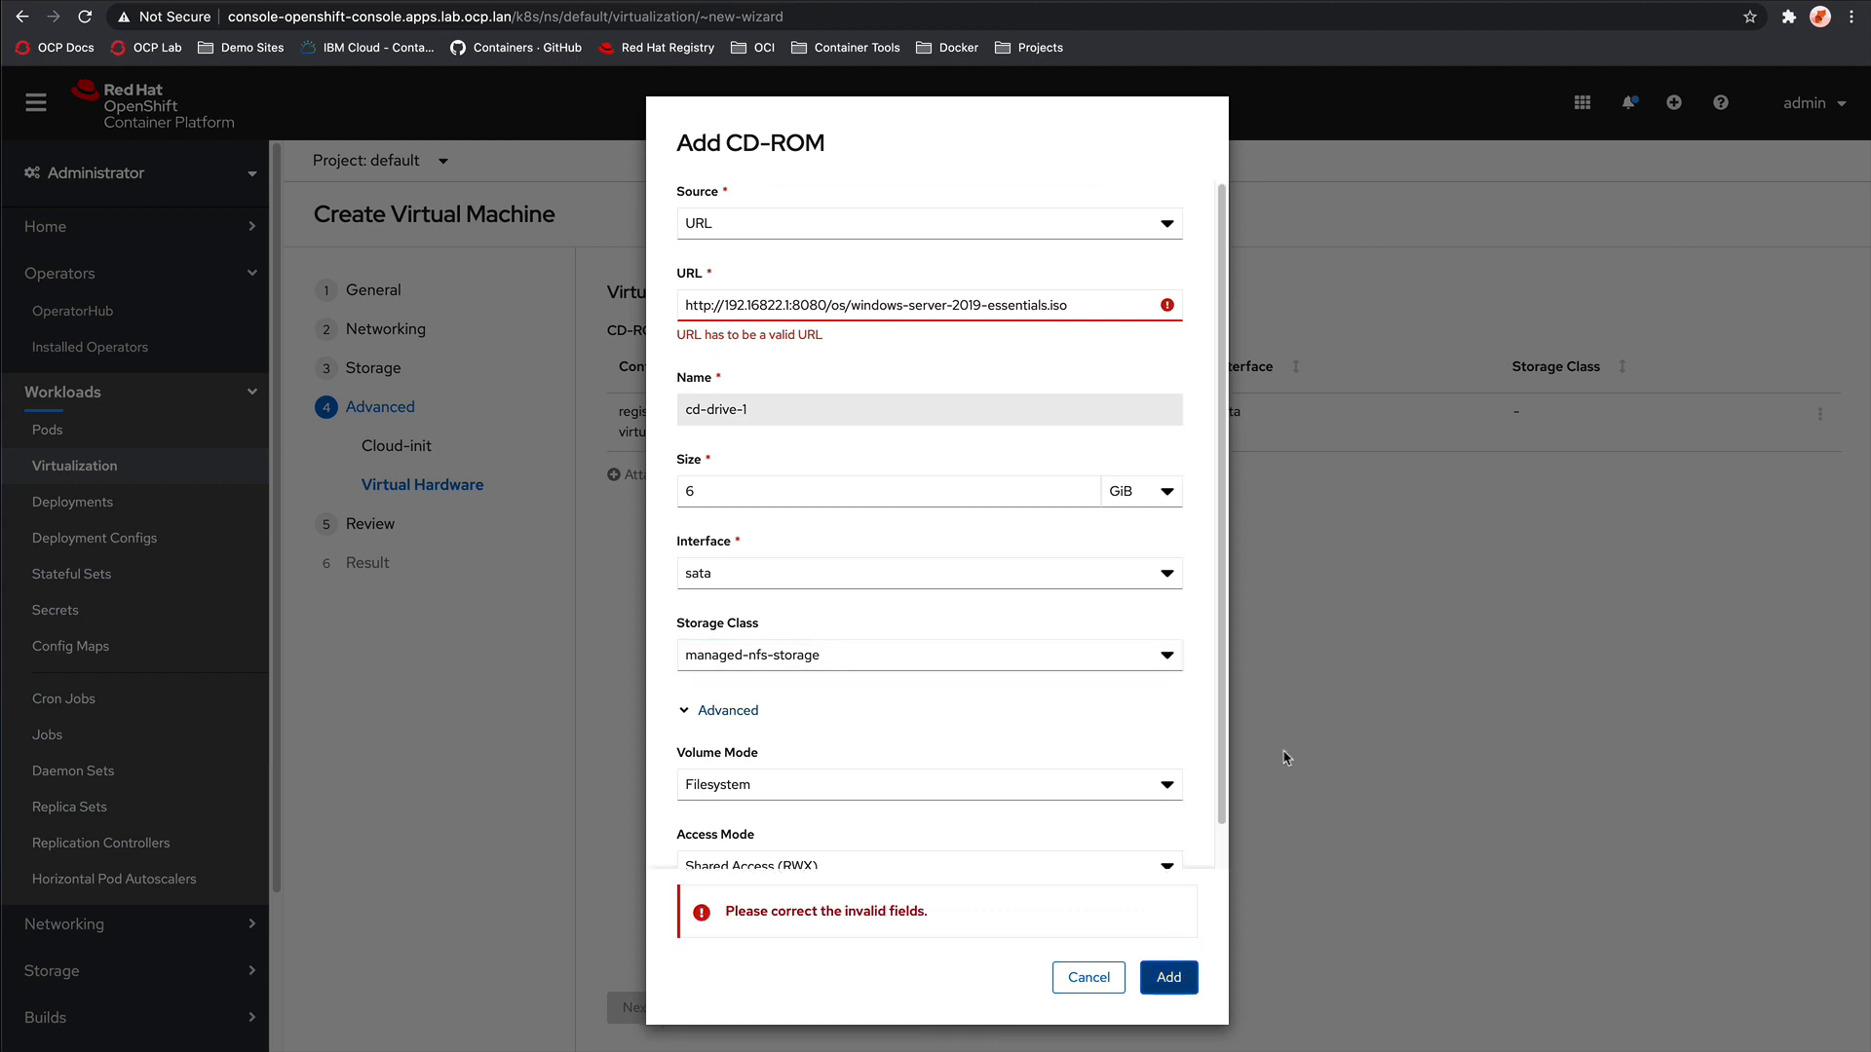
Step: Correct the server address in the CD-ROM's URL to 192.168.22.1 and add the drive
click(764, 310)
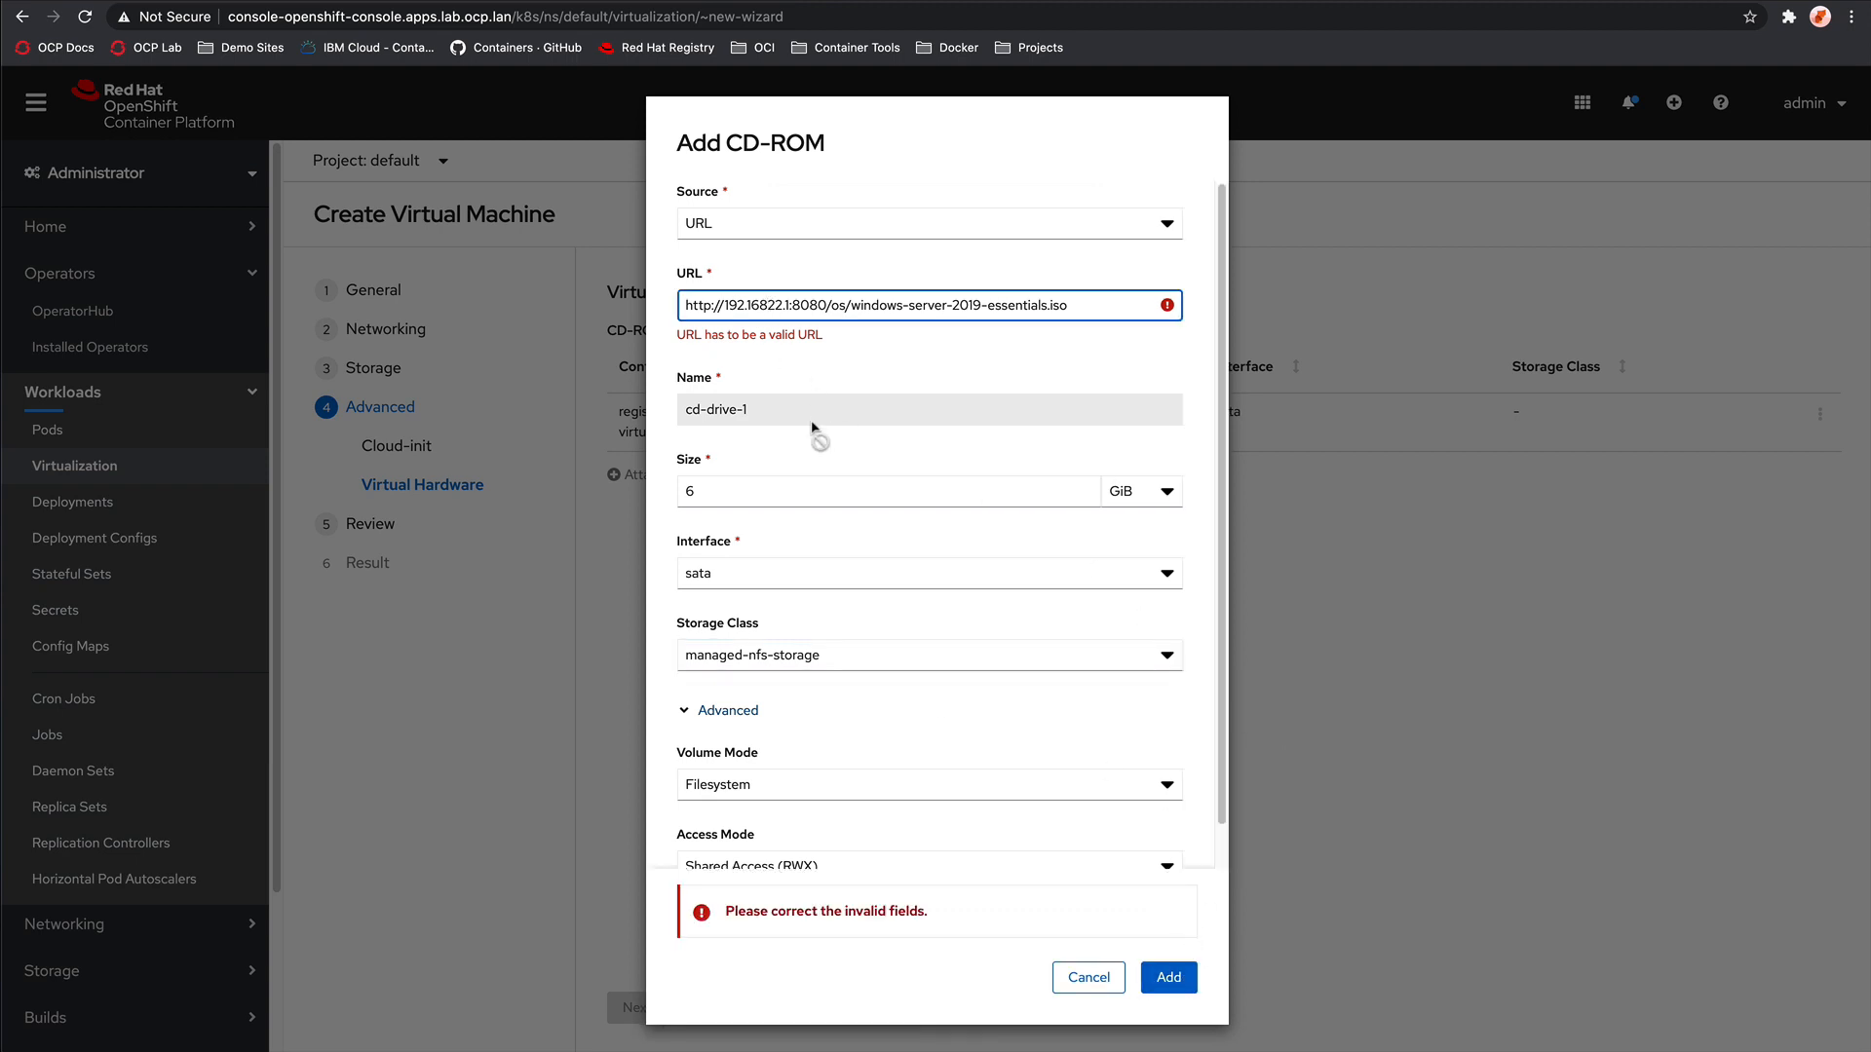
text(.)
click(1189, 935)
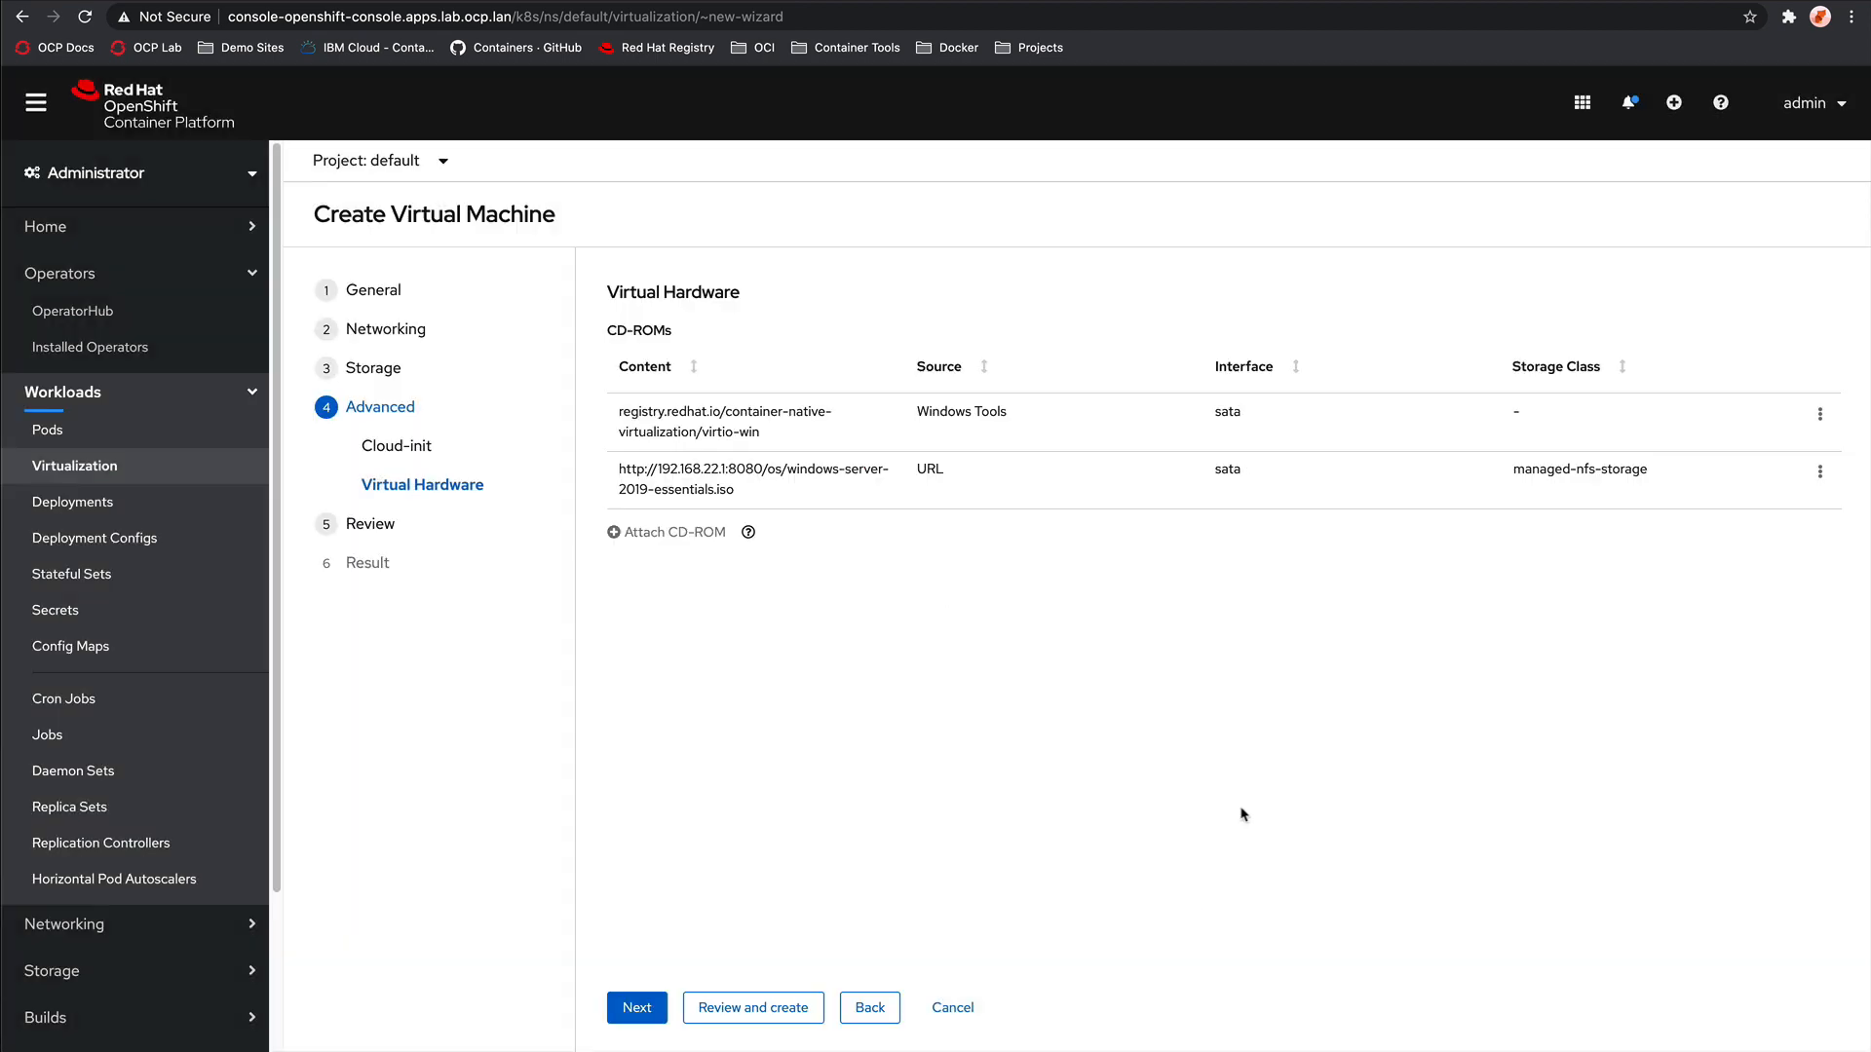
Step: Continue to the review, create the windows-essentials-2019 virtual machine and open the Pods list
click(640, 1004)
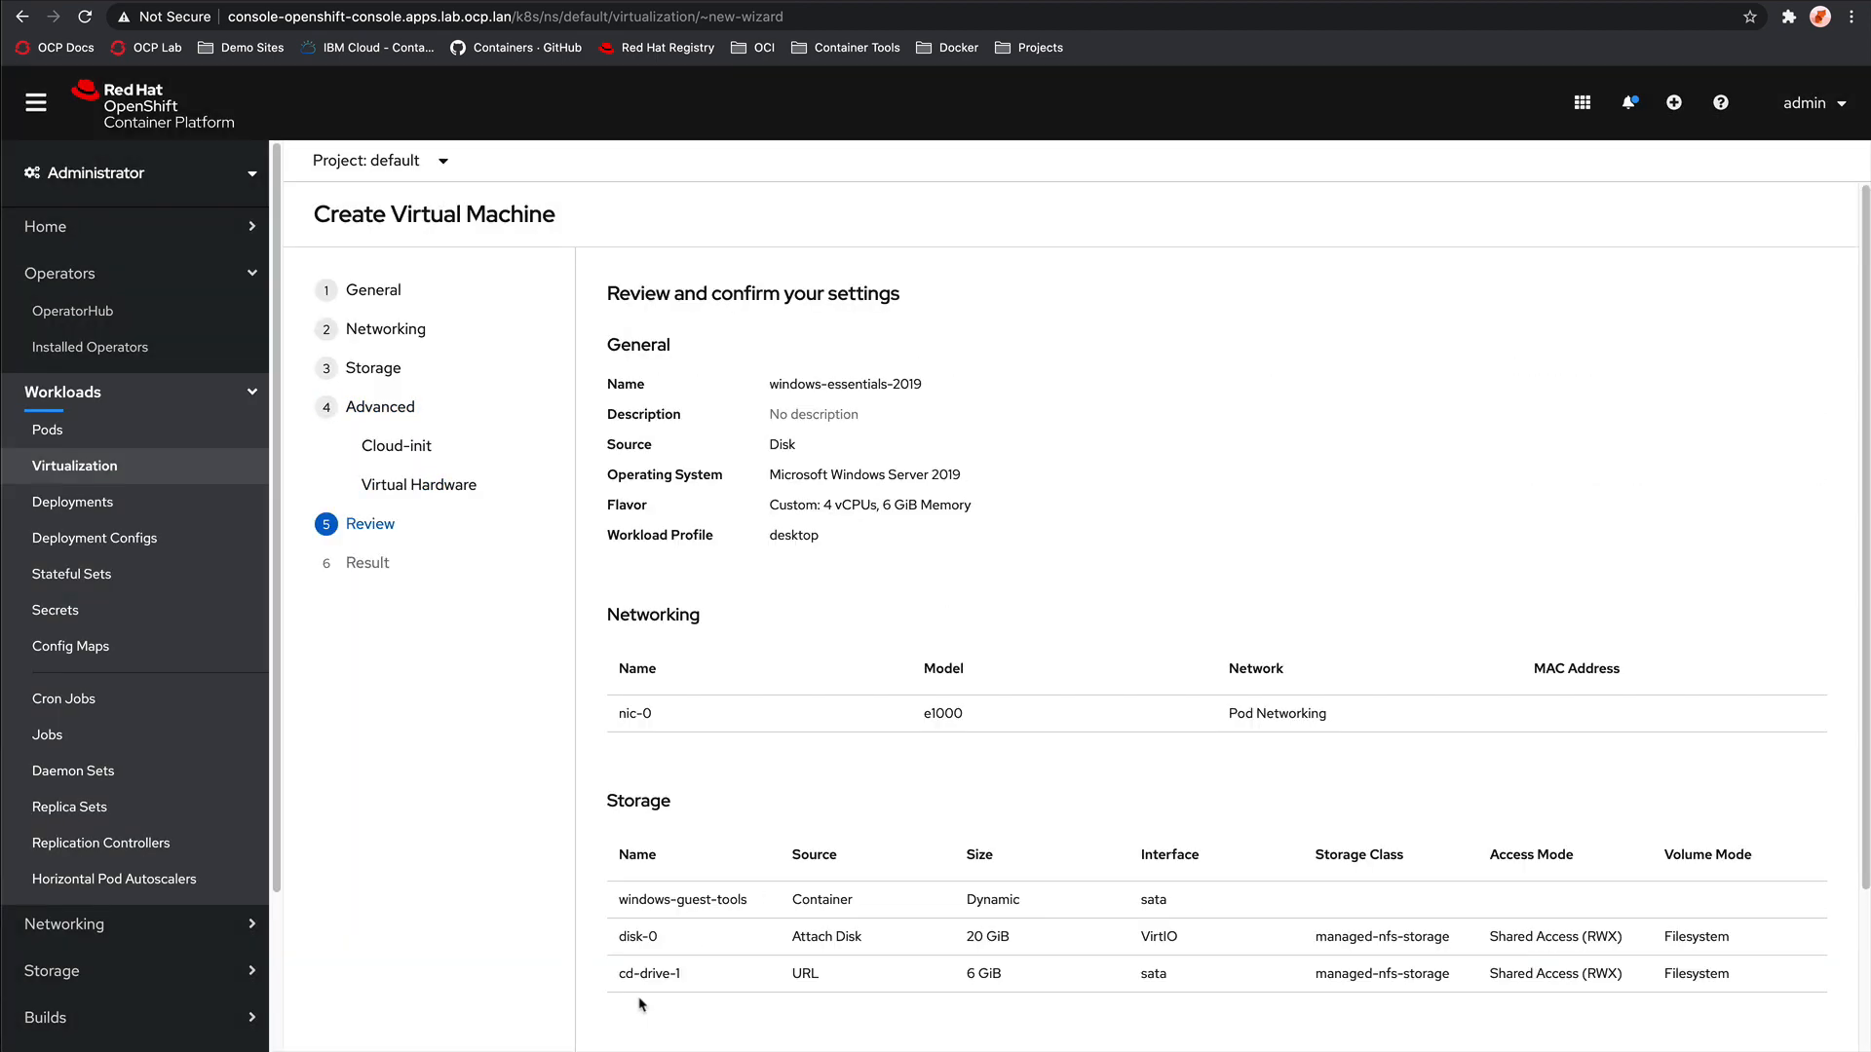
scroll(648, 1003, down, 2)
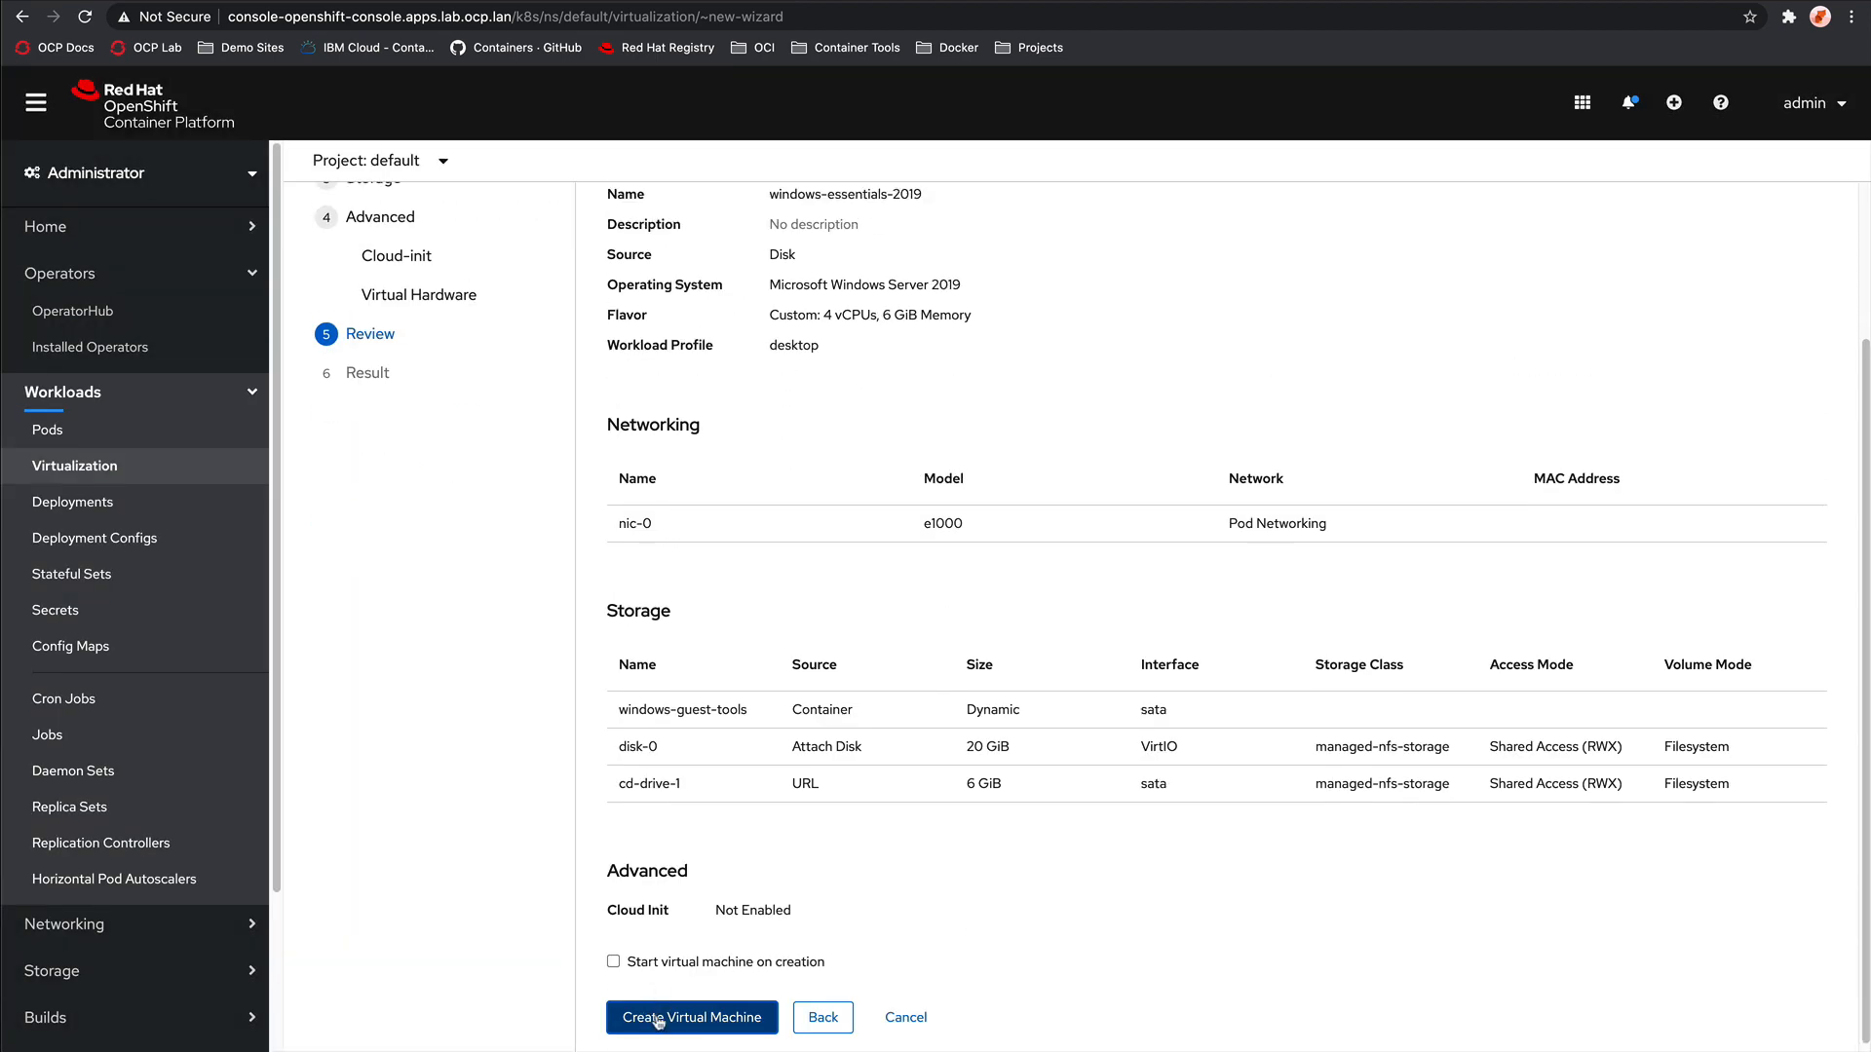
click(676, 1018)
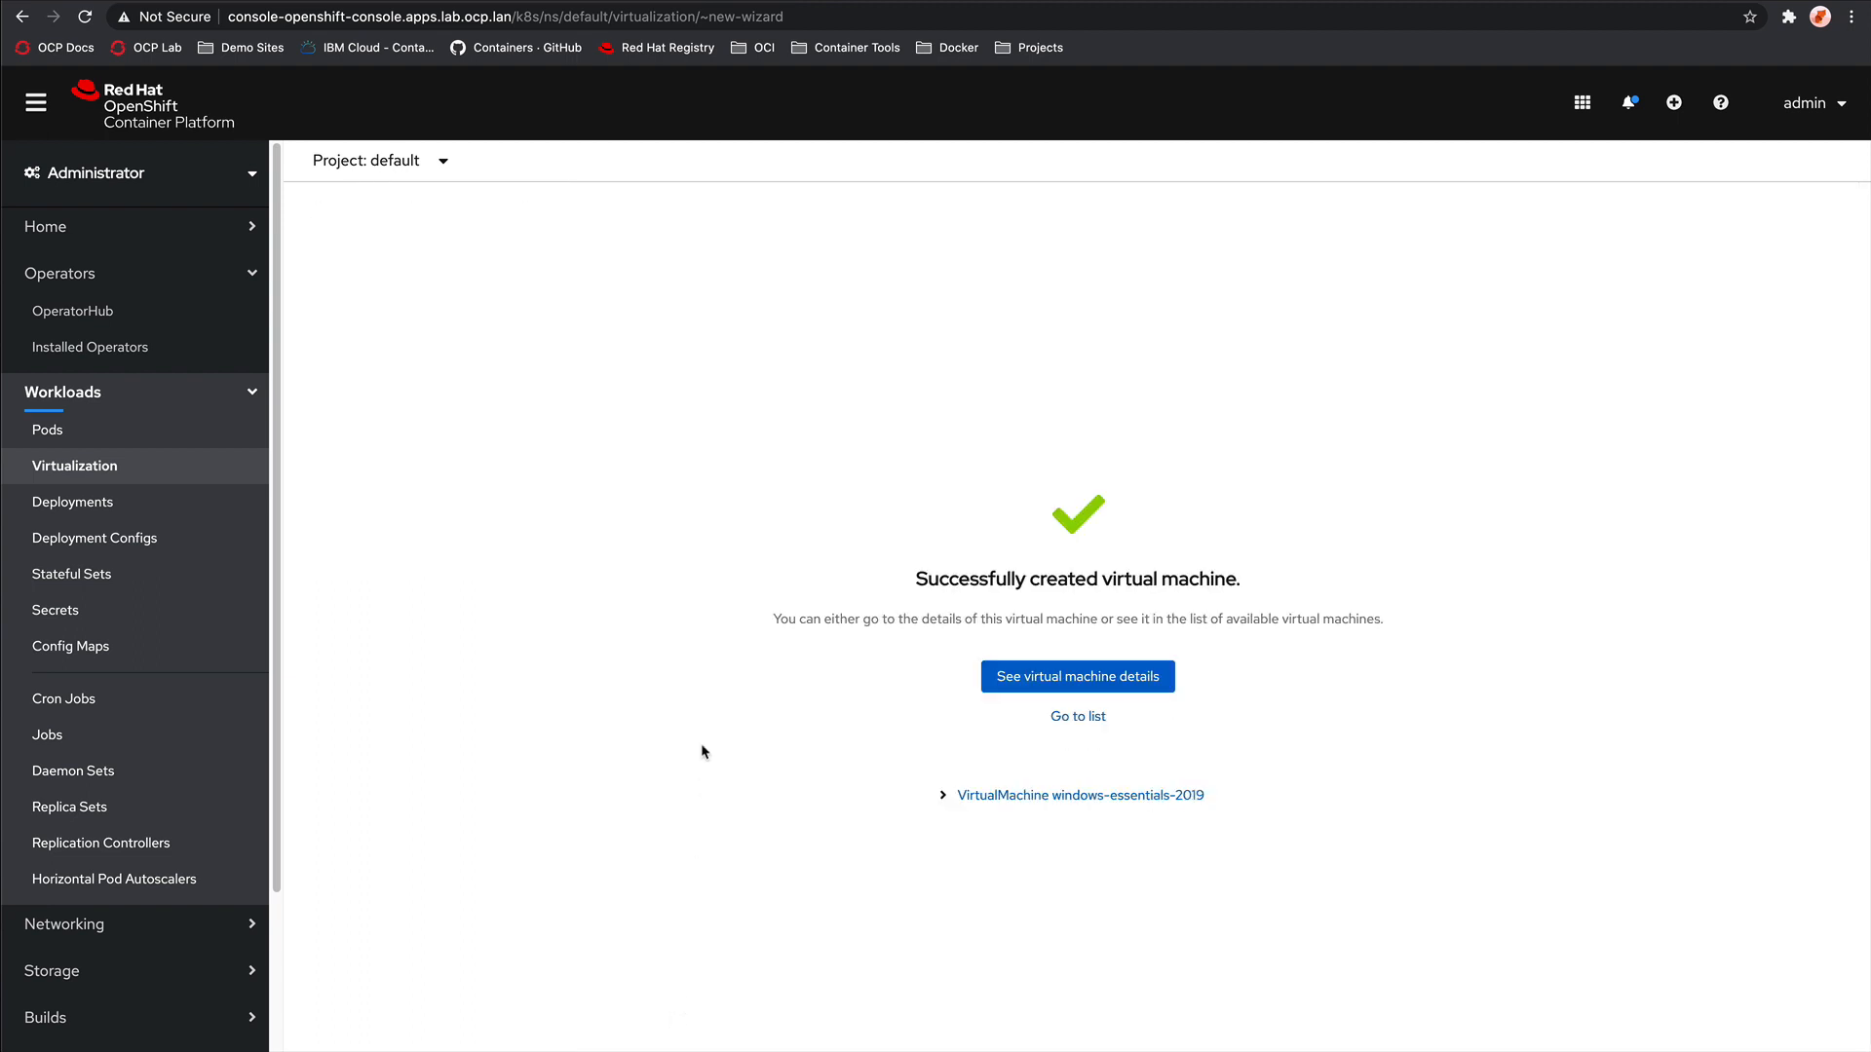
click(177, 433)
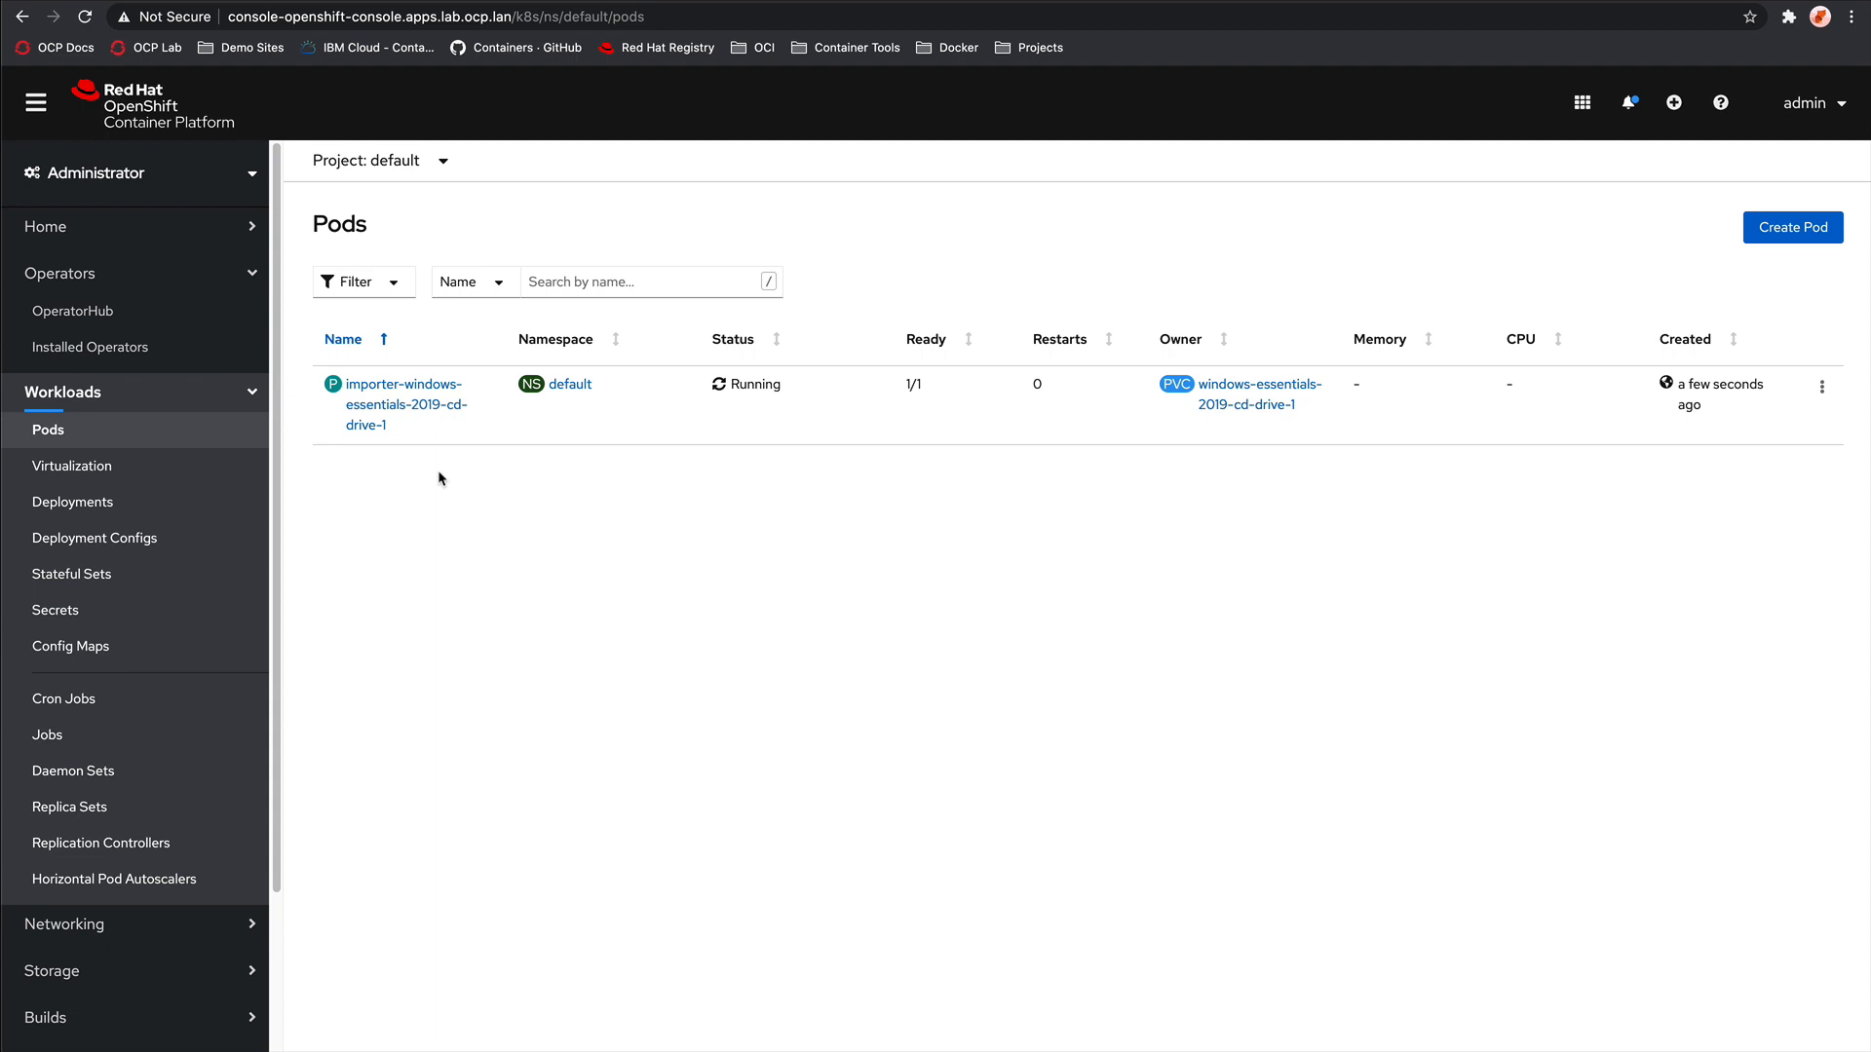
Step: Switch to the terminal, exit the server session and run oc get dv repeatedly to follow the CD-ROM import
key(super+Tab)
text(exit)
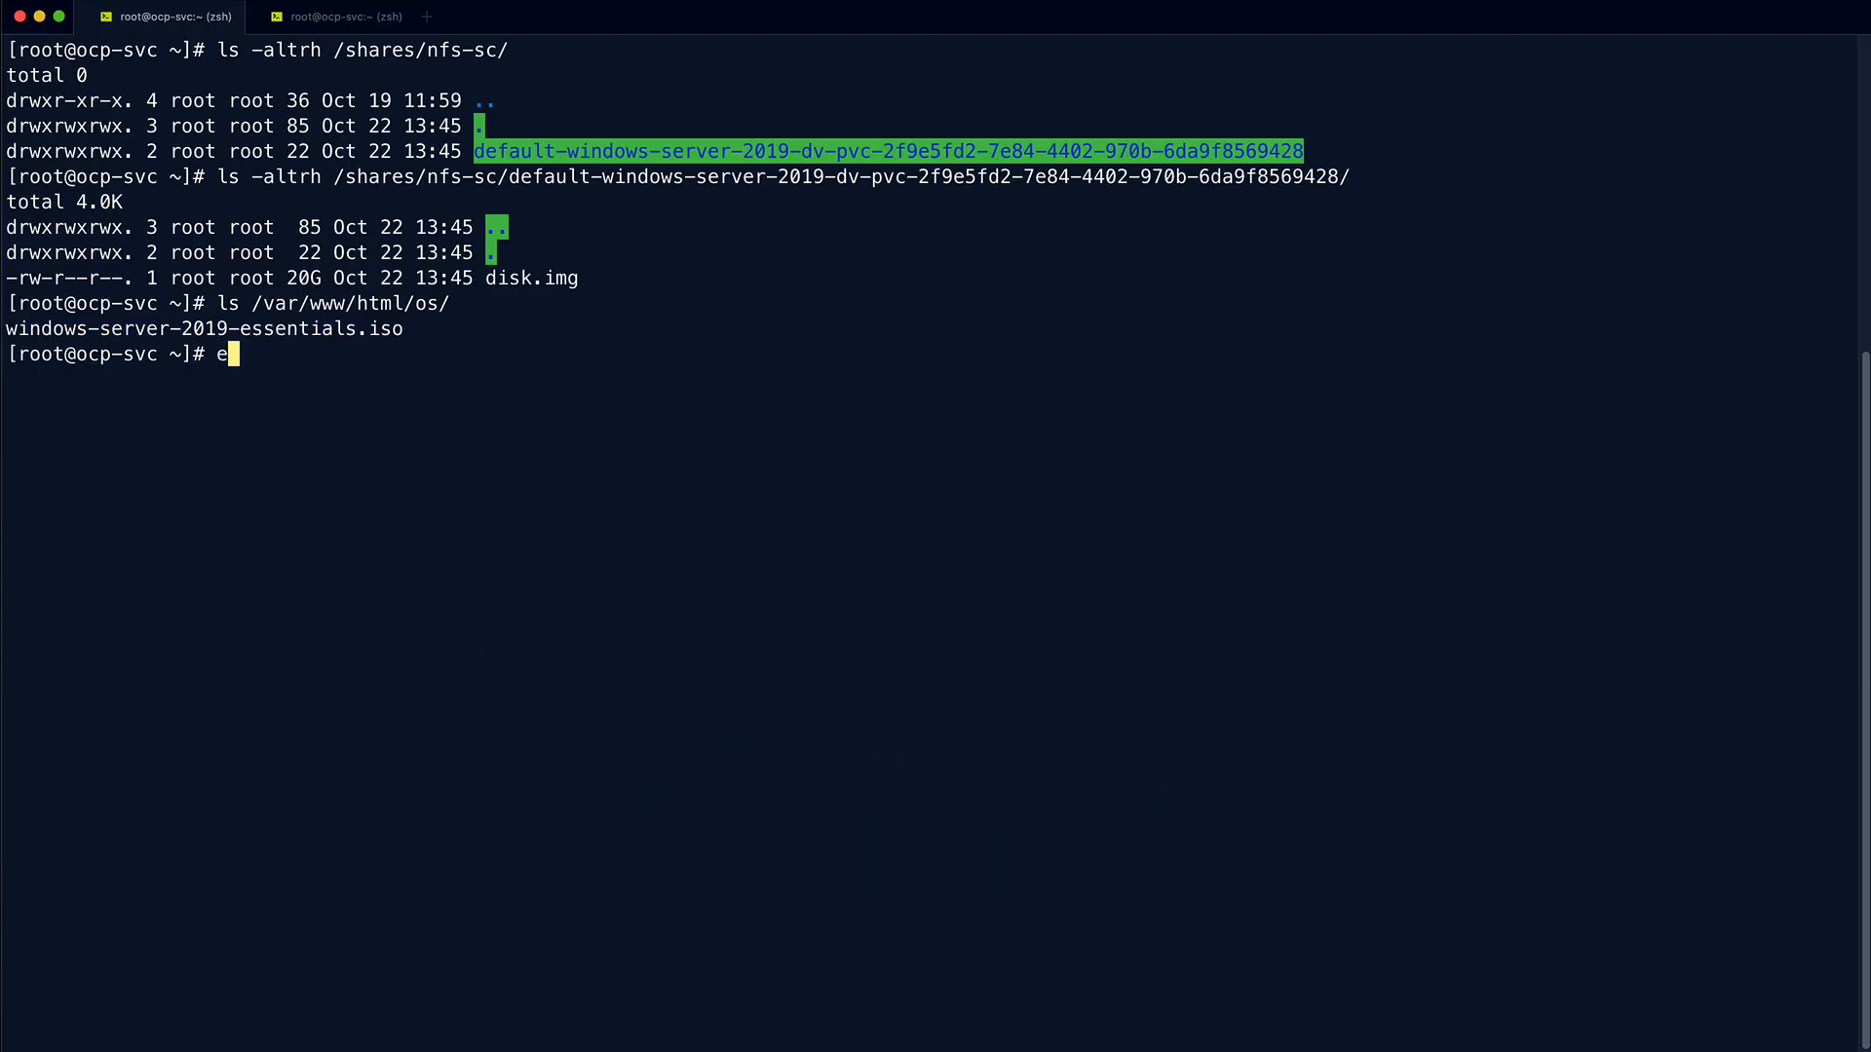
key(Return)
text(oc get dv)
key(Return)
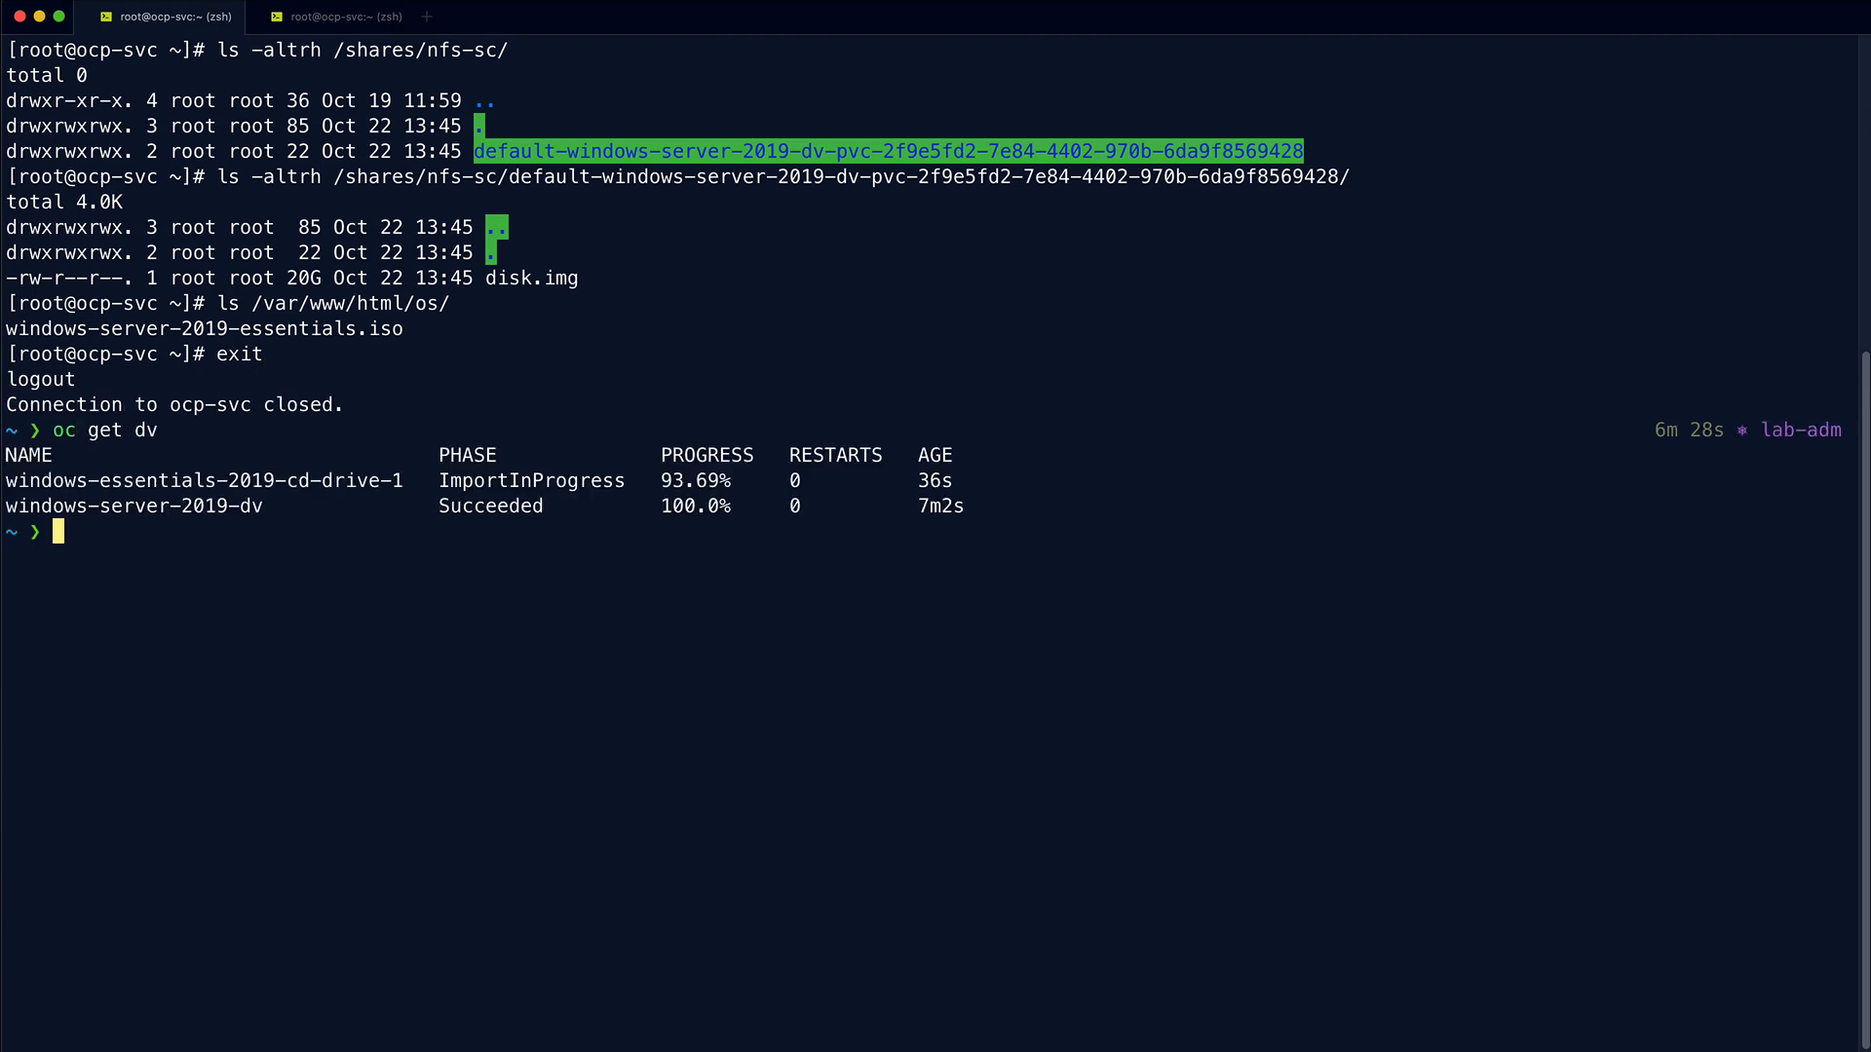
key(Up)
key(Return)
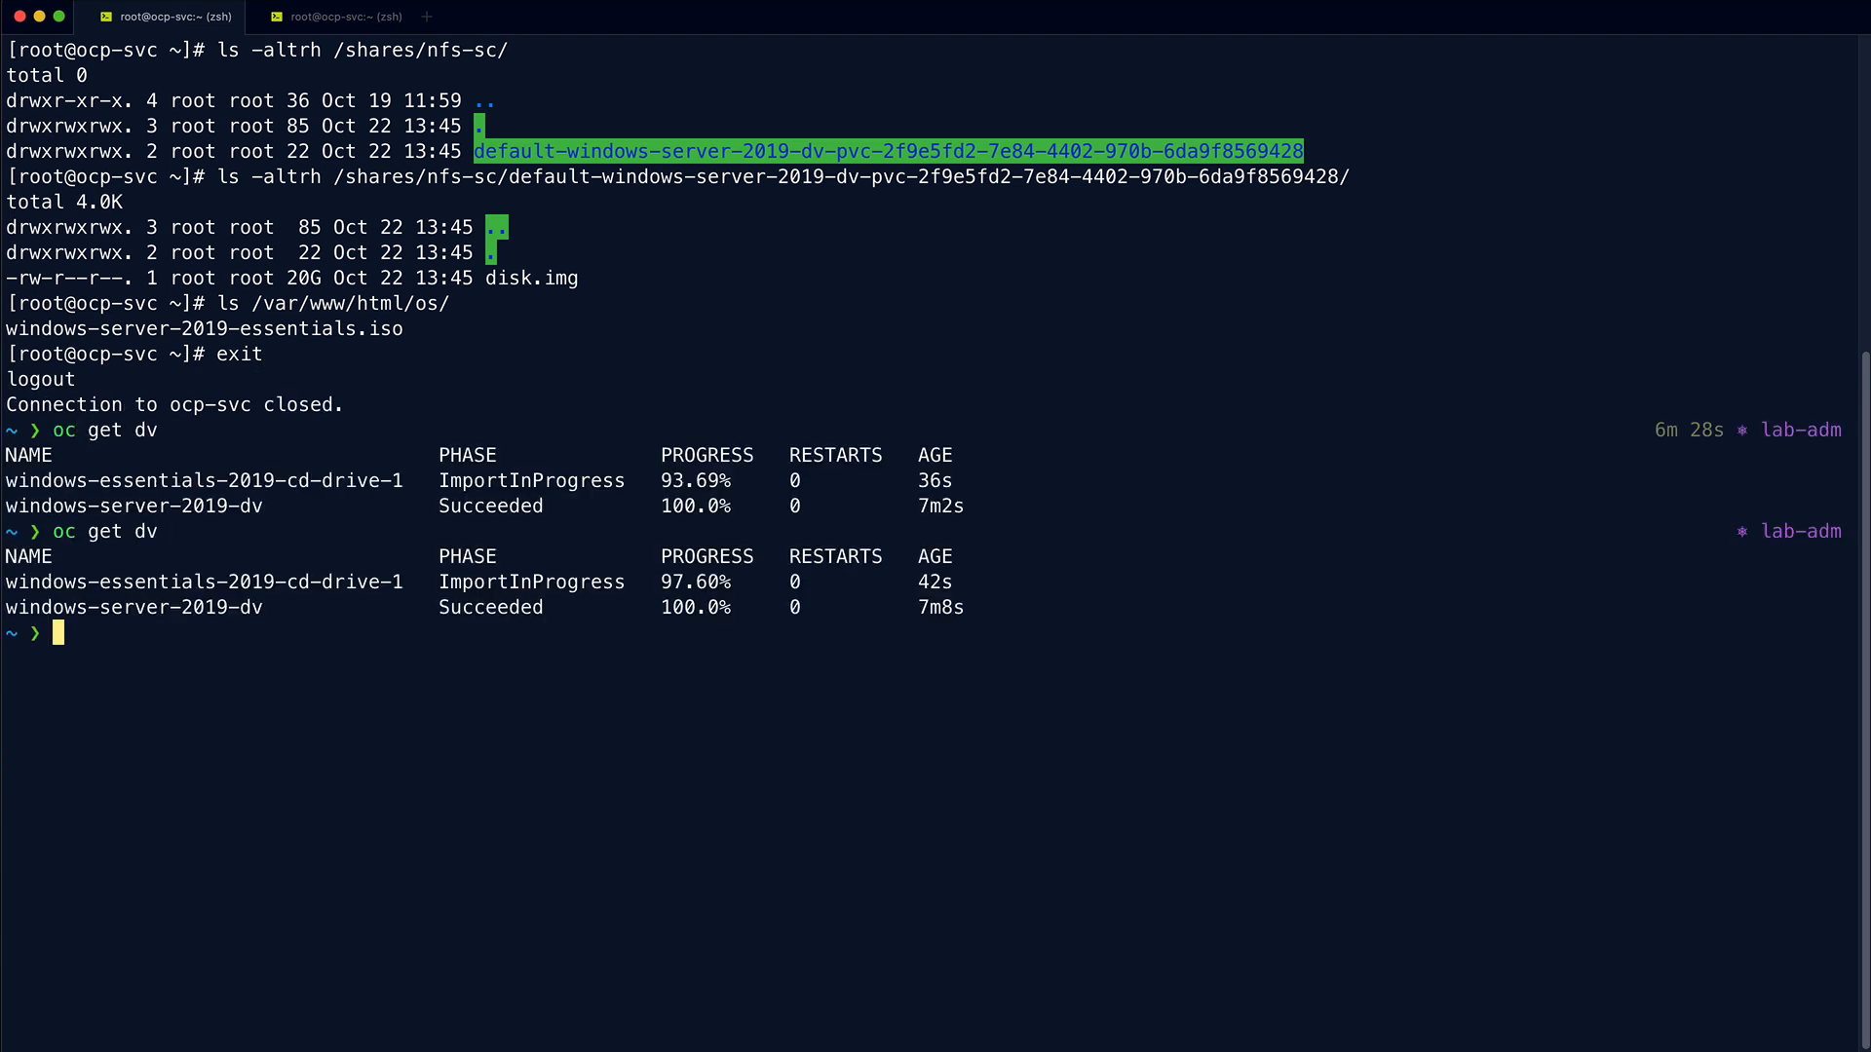
key(Up)
key(Return)
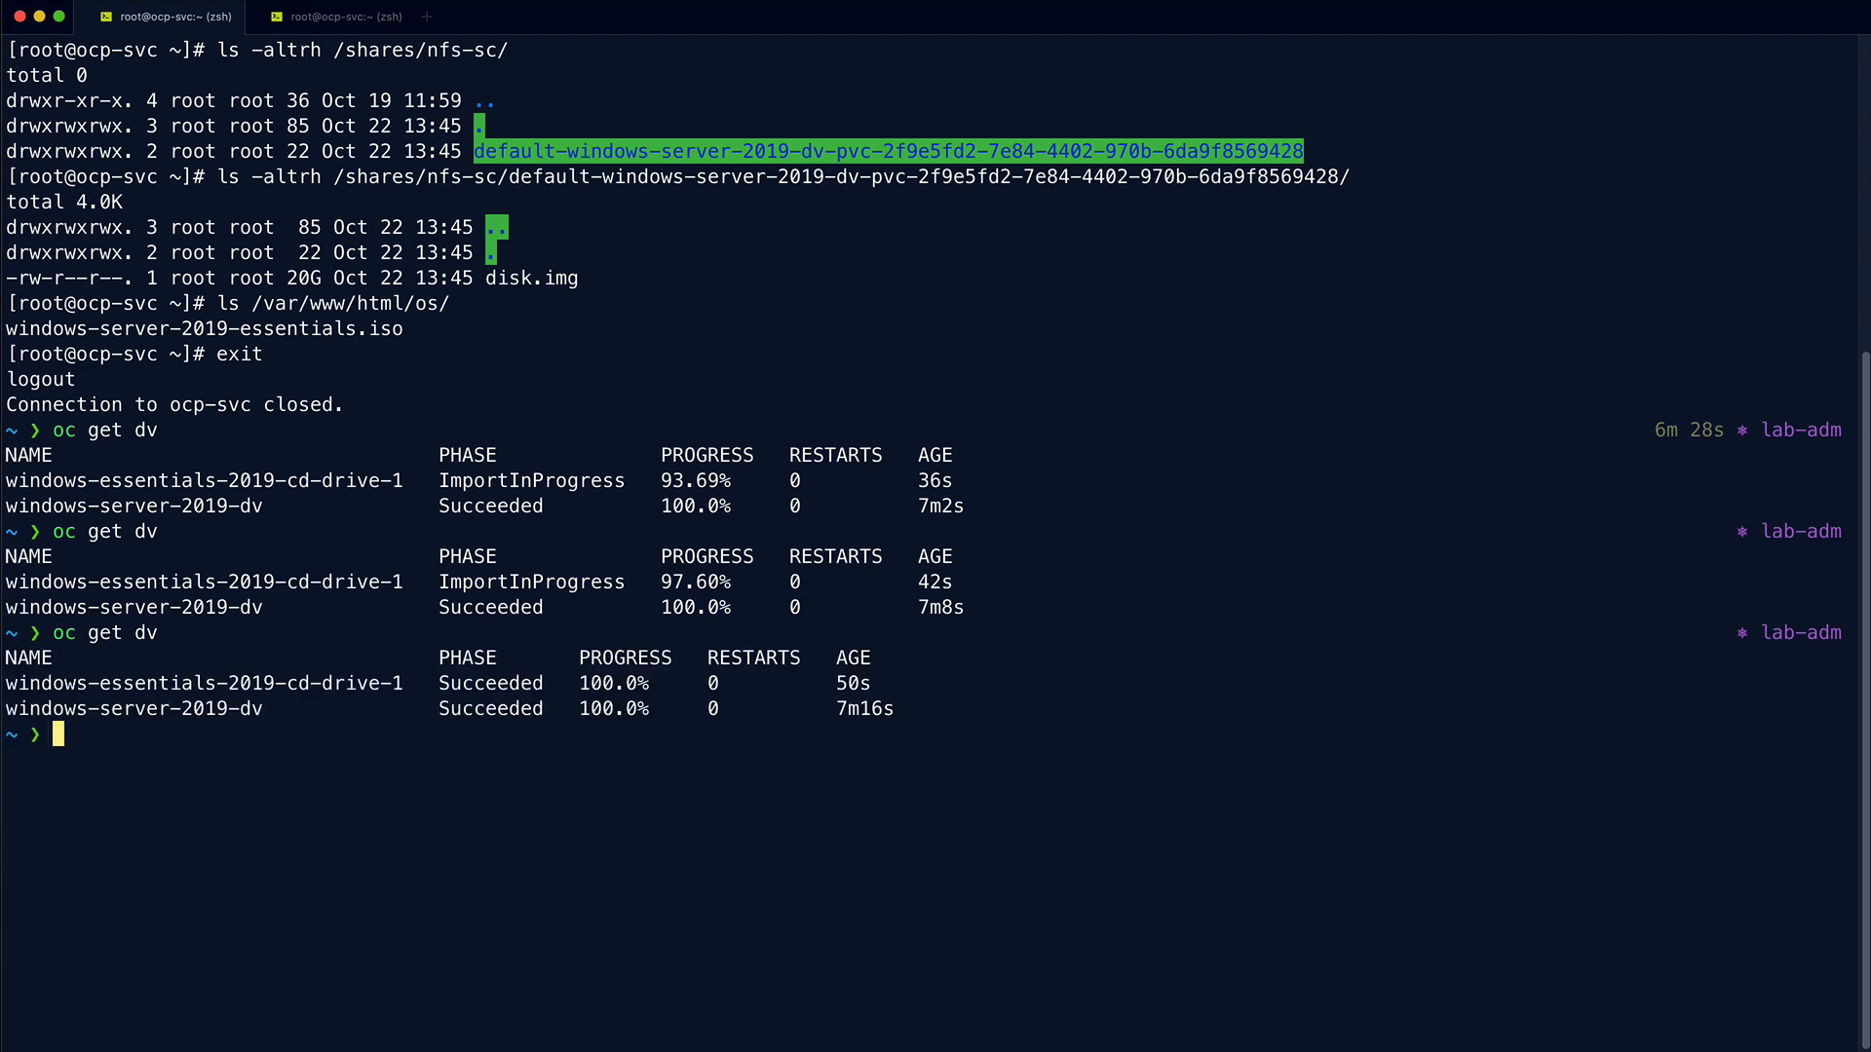
Step: Return to the OpenShift console and add cd-drive-1 (CD-ROM) after disk-0 in the boot order of windows-essentials-2019
key(super+Tab)
click(175, 470)
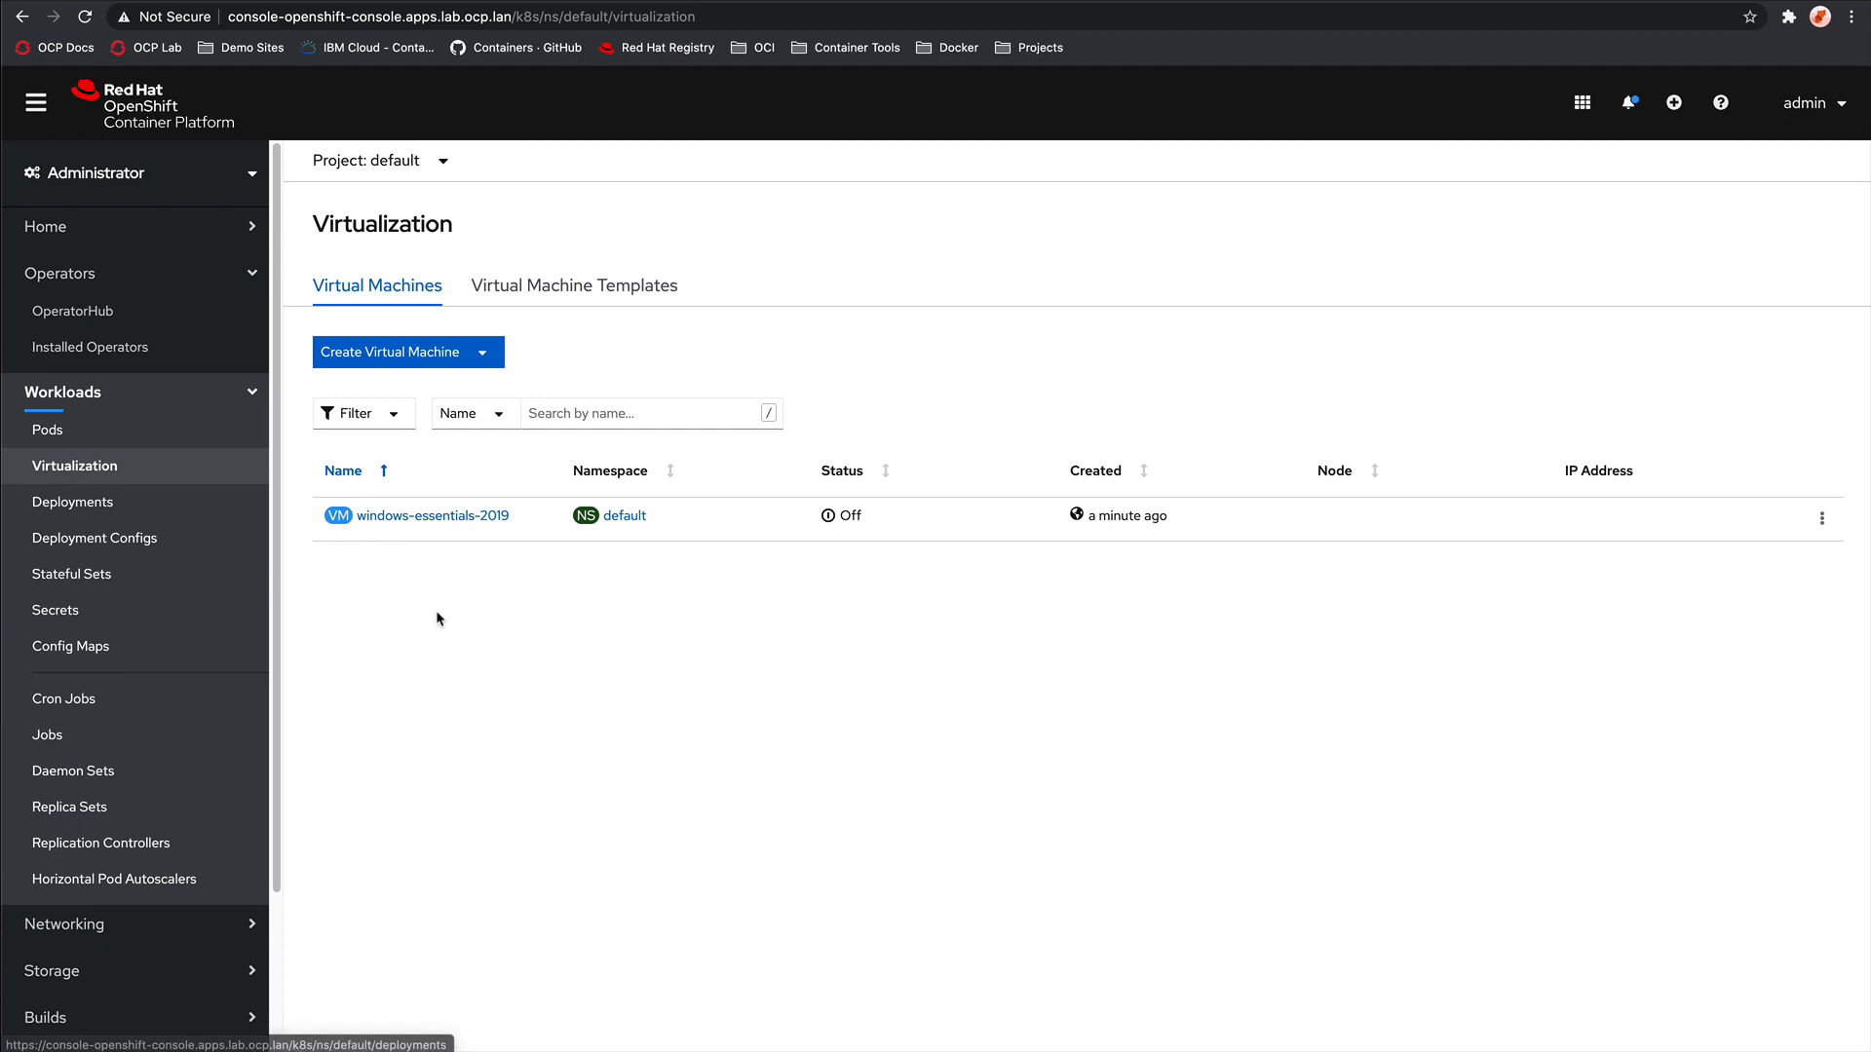
click(434, 517)
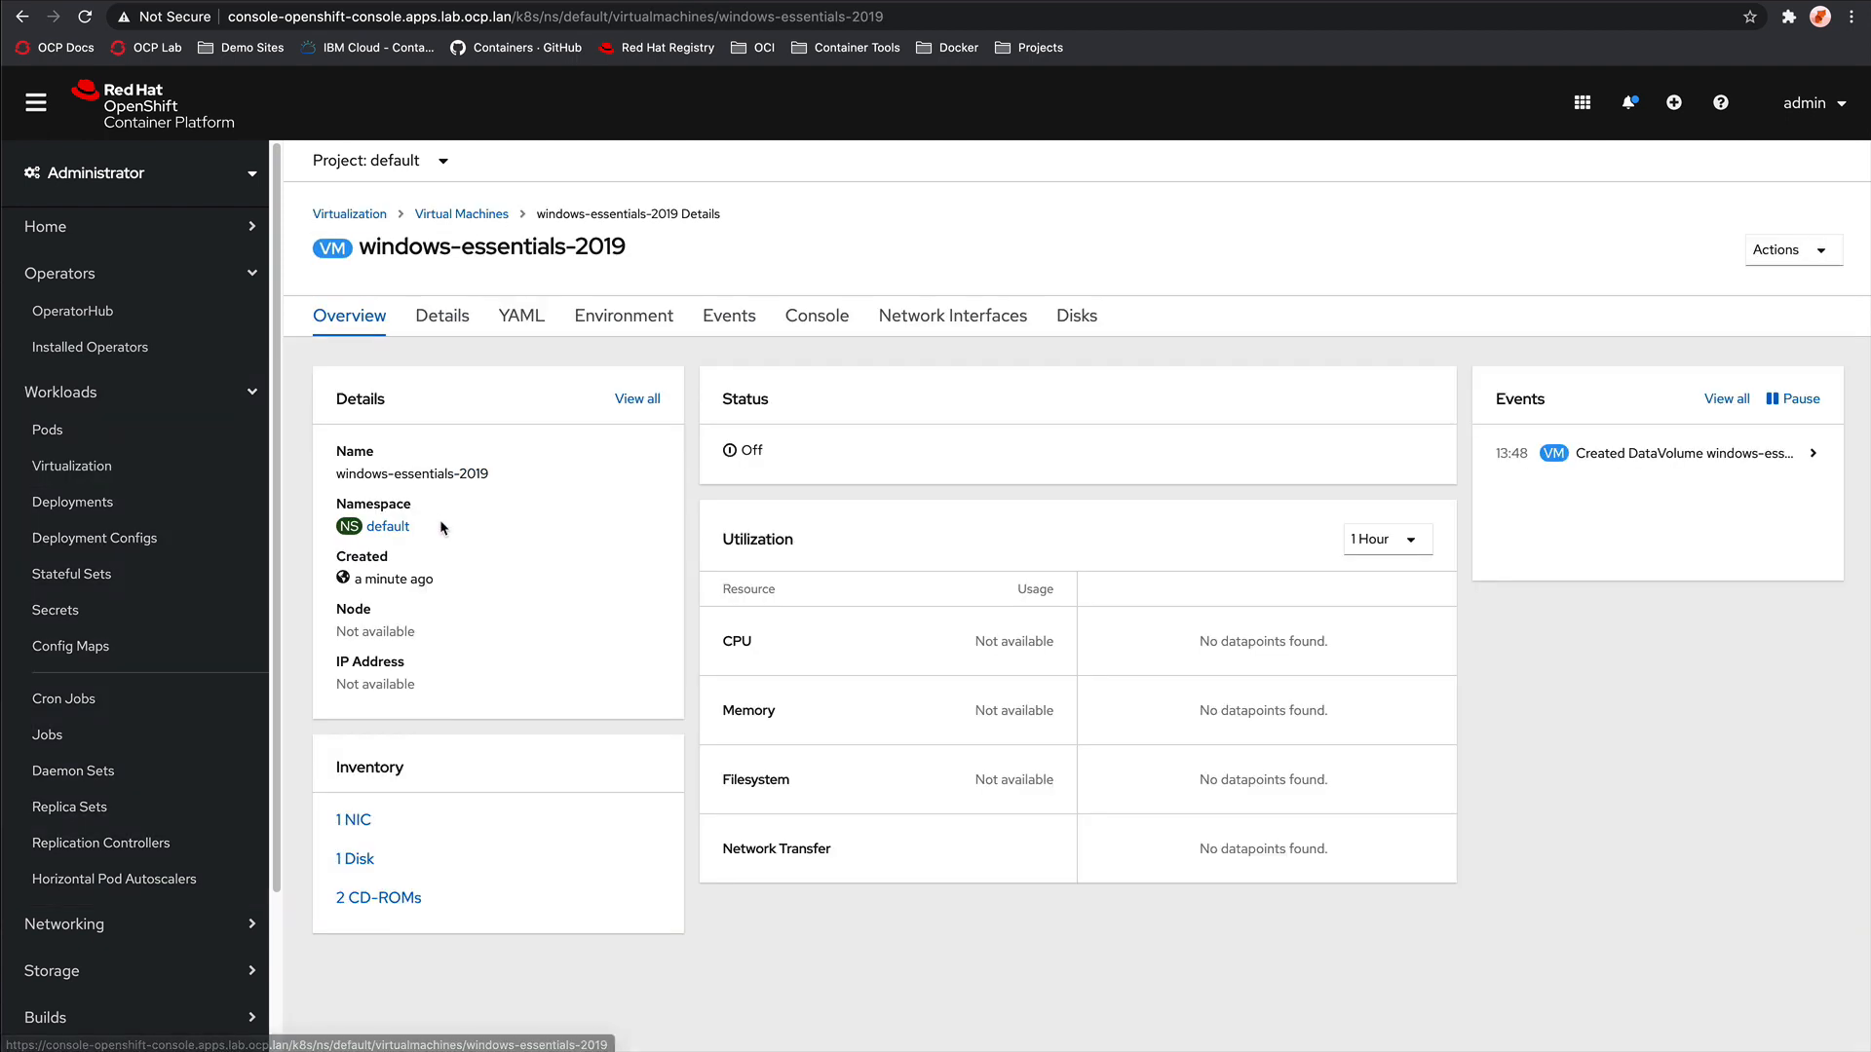
click(454, 328)
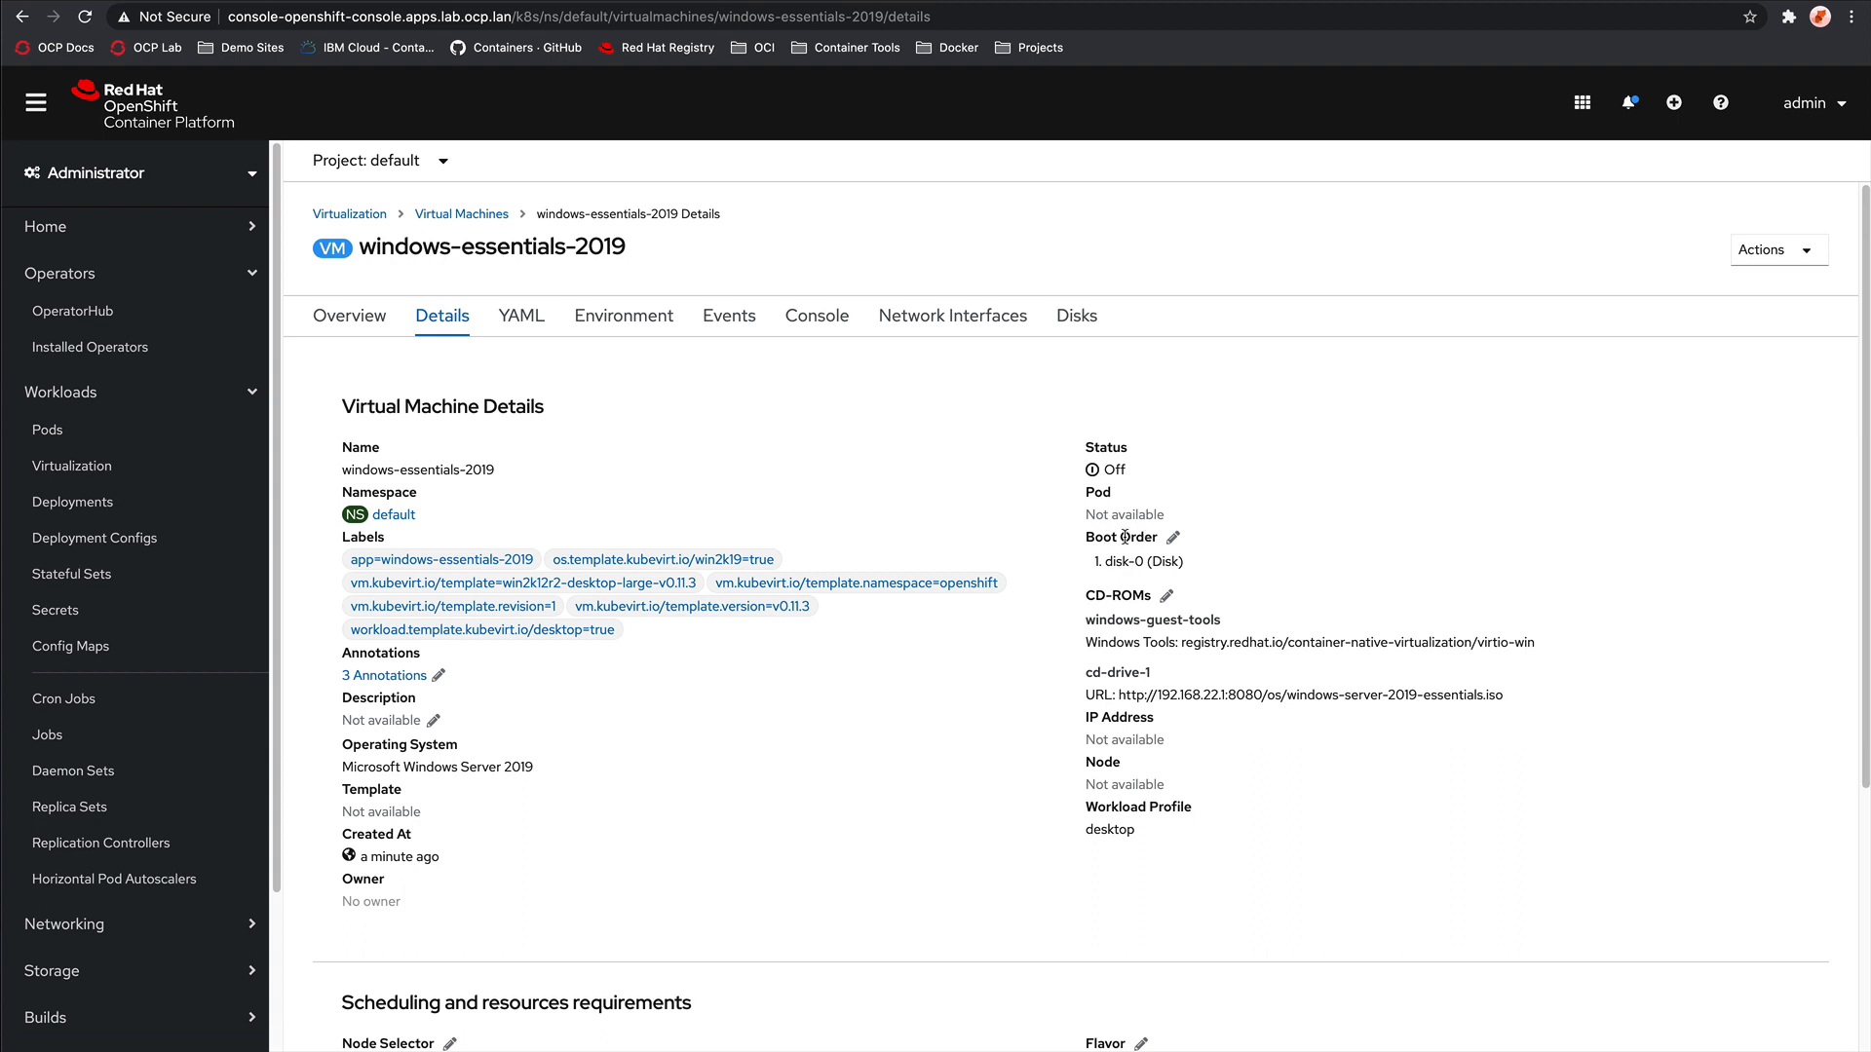
click(1173, 537)
click(795, 599)
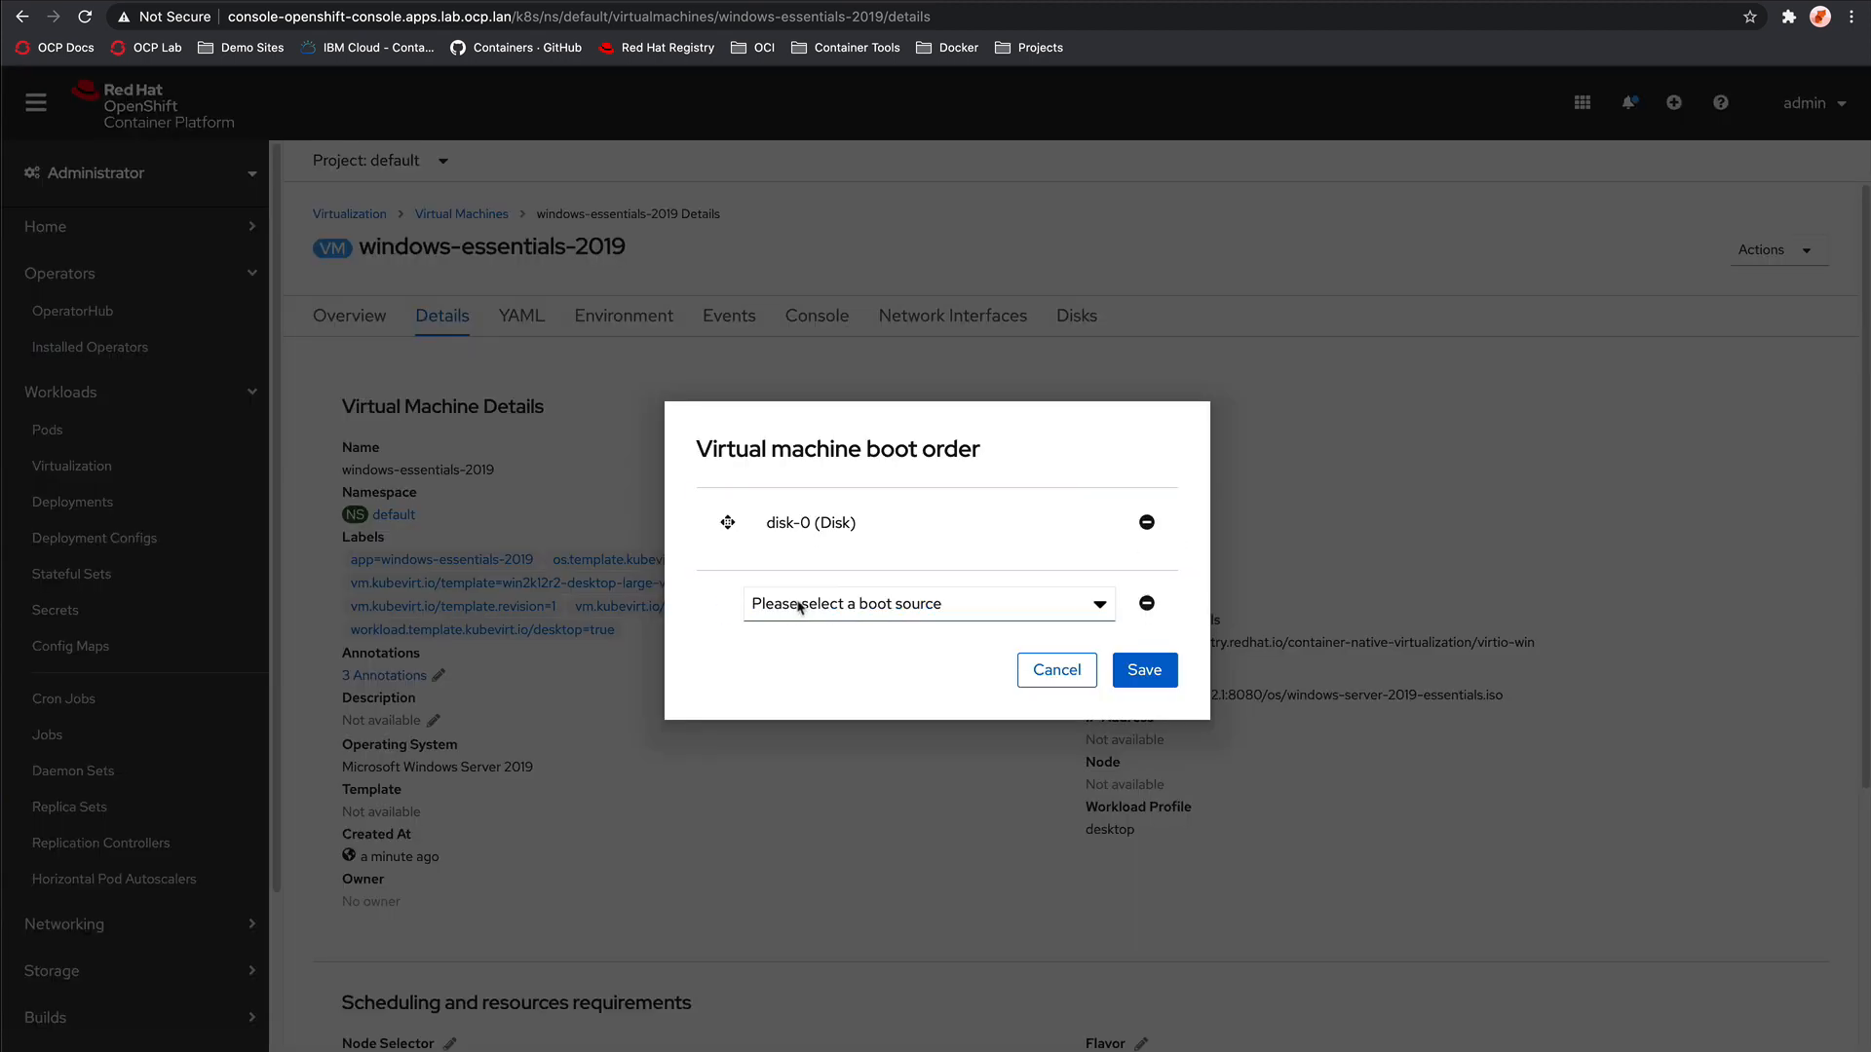
click(809, 604)
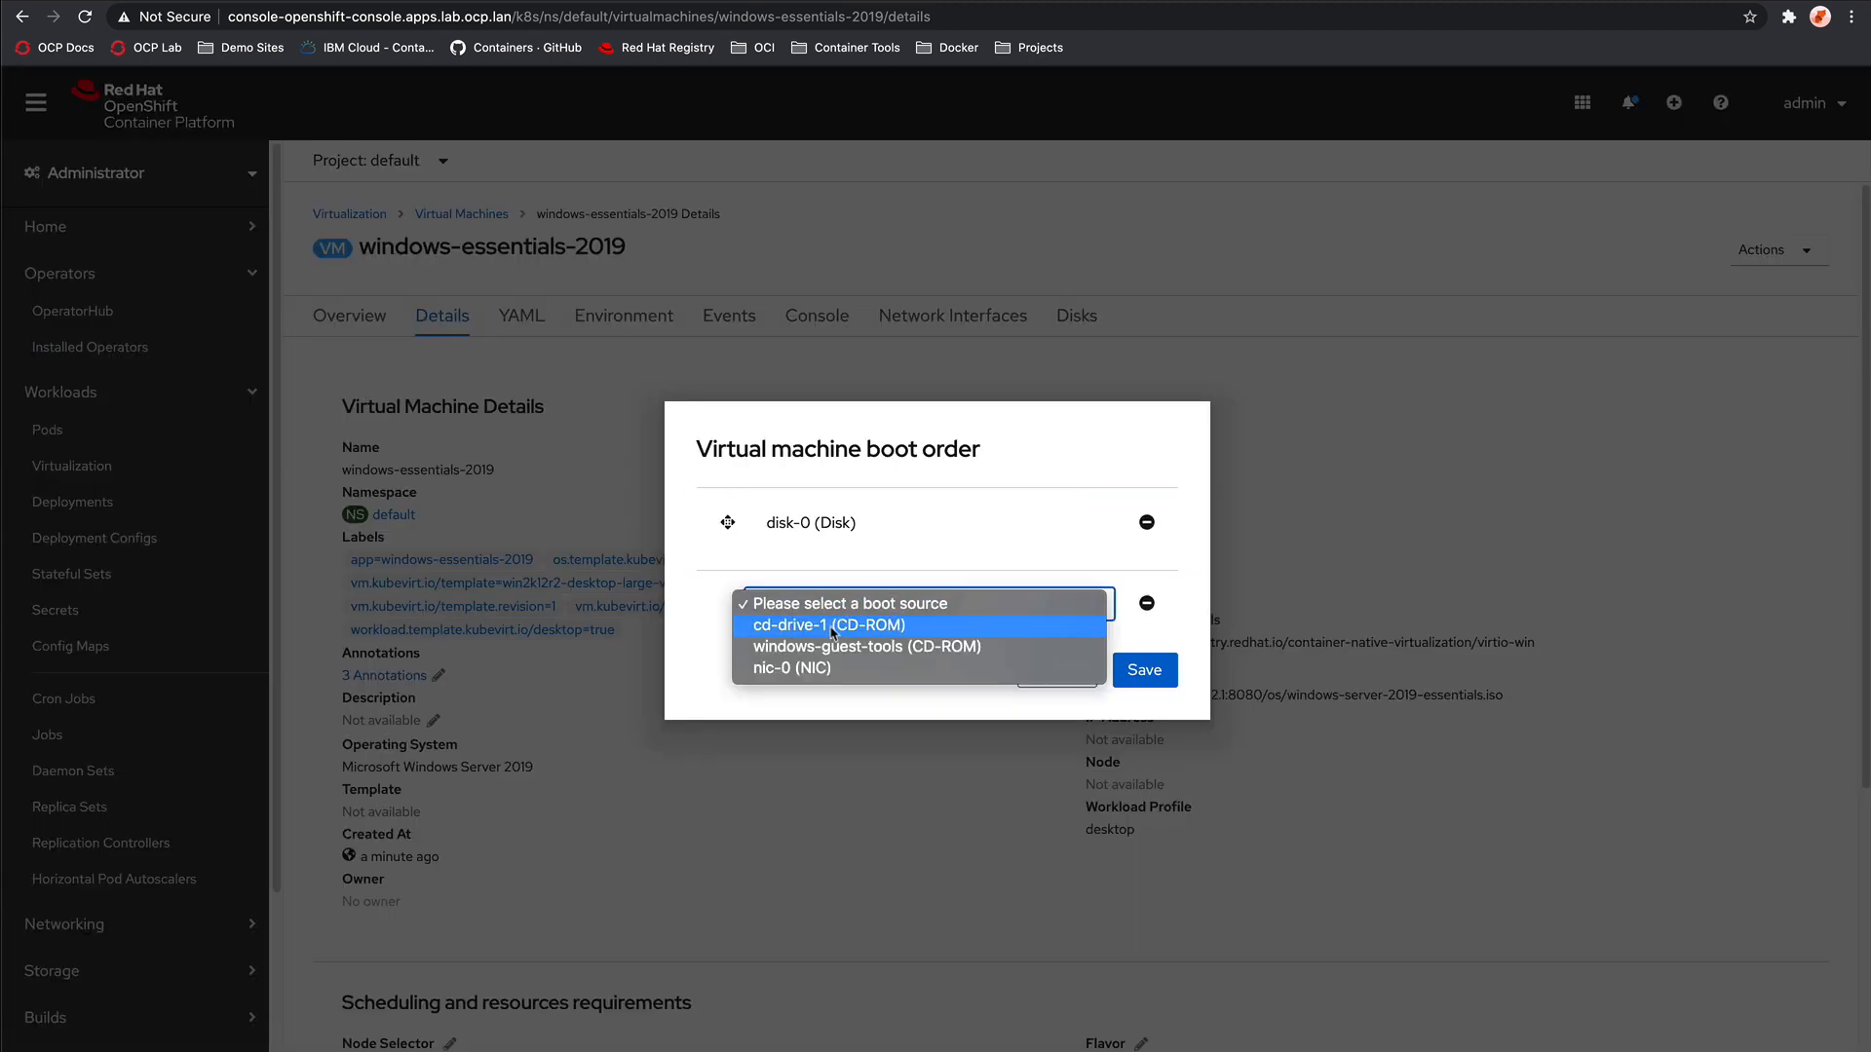
click(833, 627)
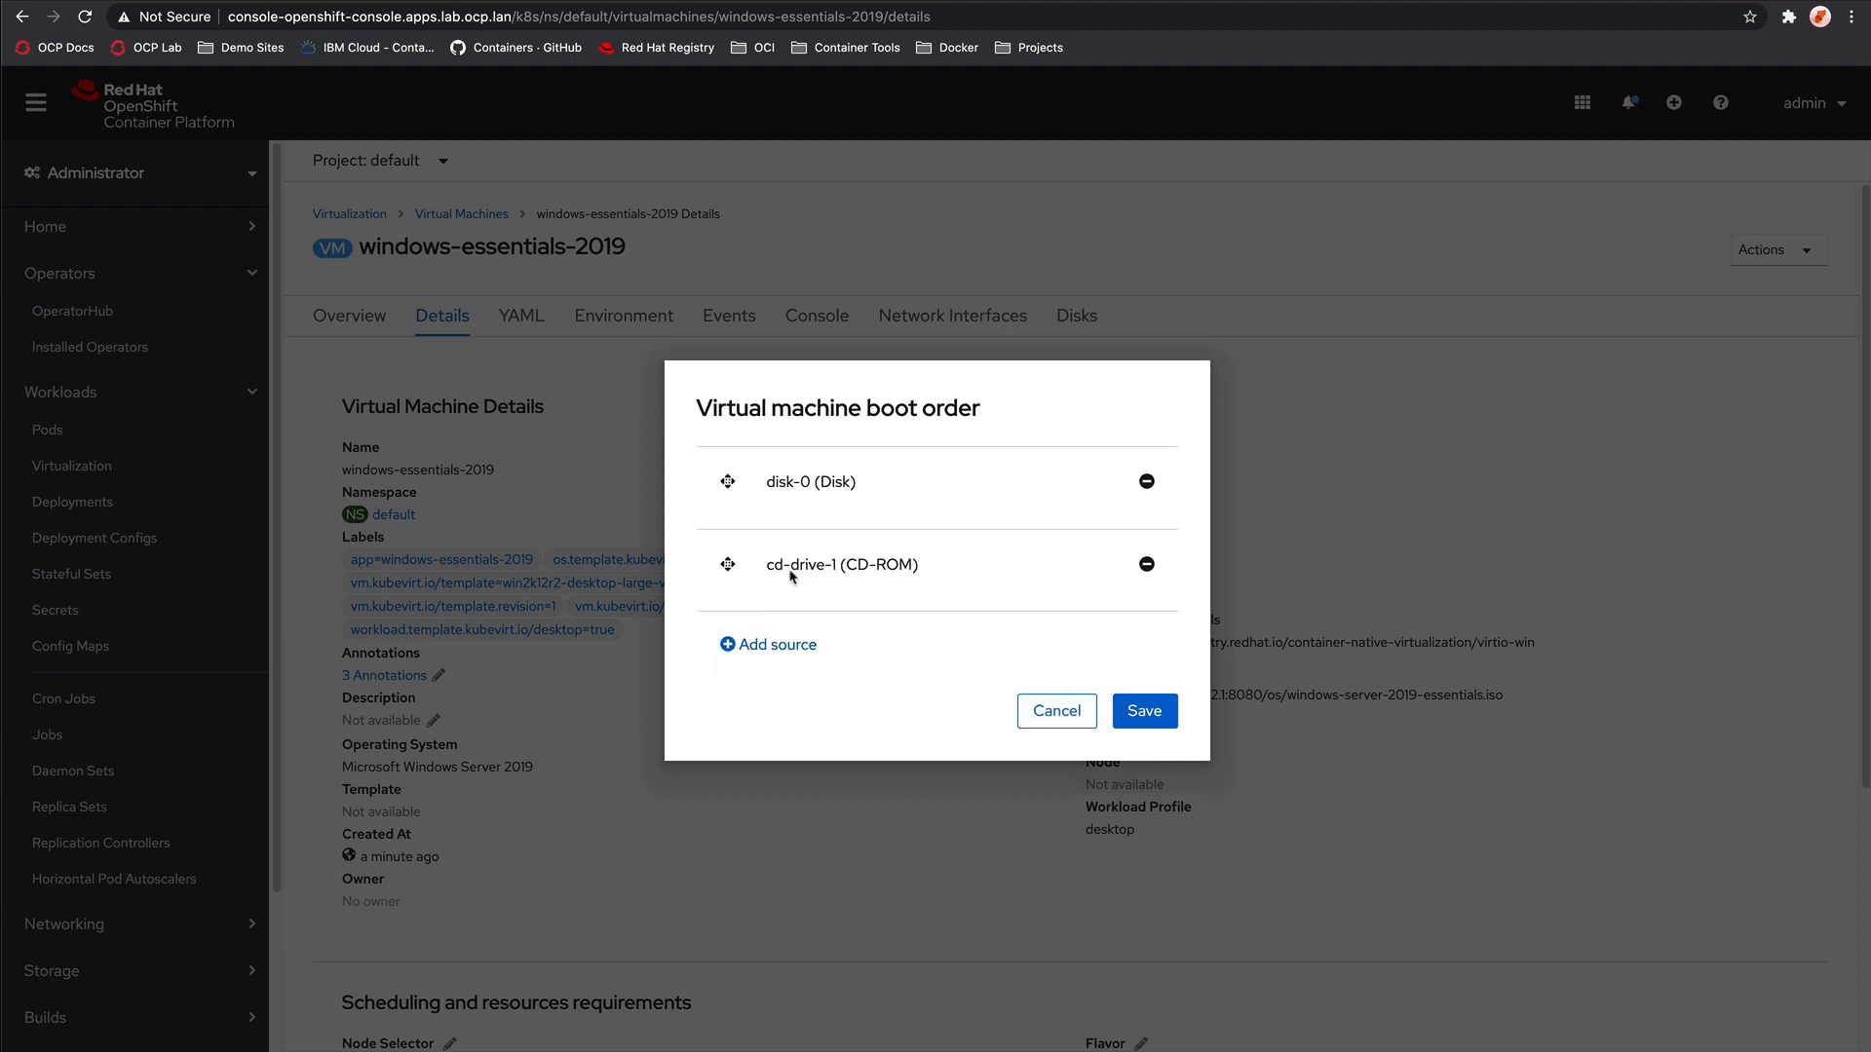
click(1140, 711)
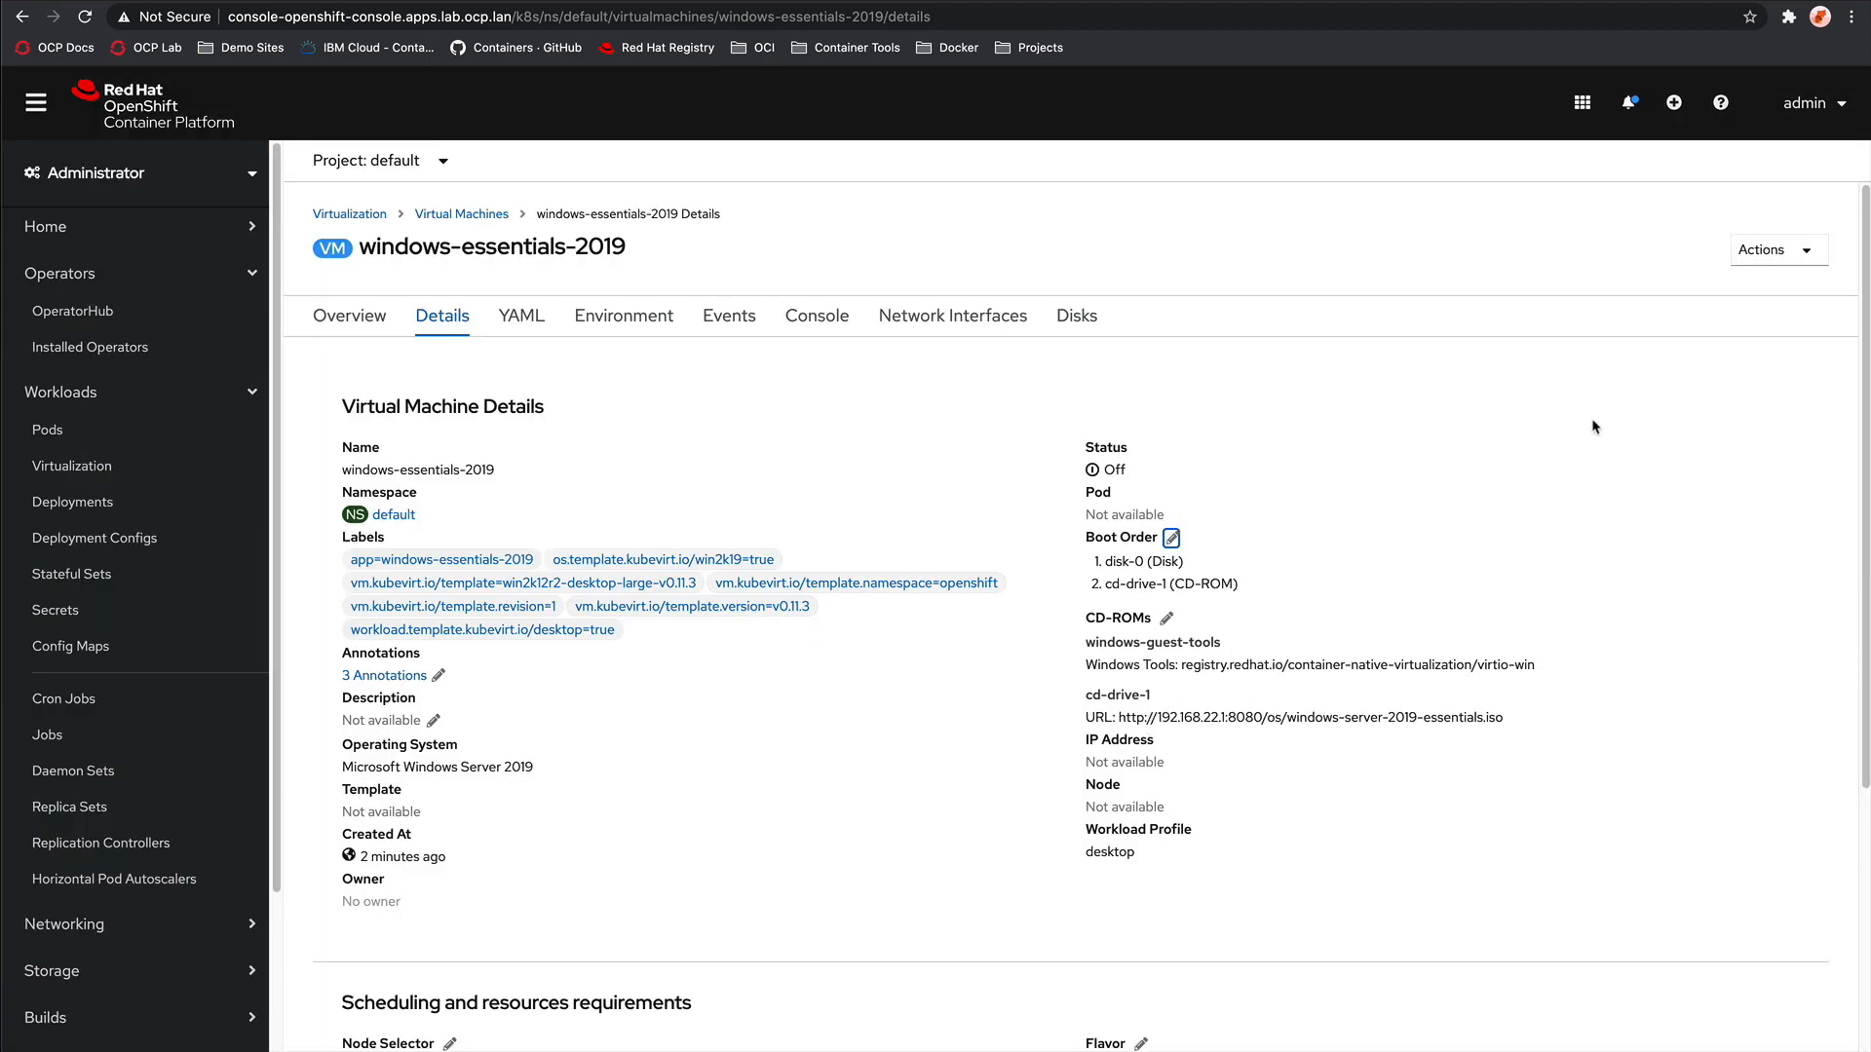
Step: Start the windows-essentials-2019 virtual machine and open its console
click(1764, 251)
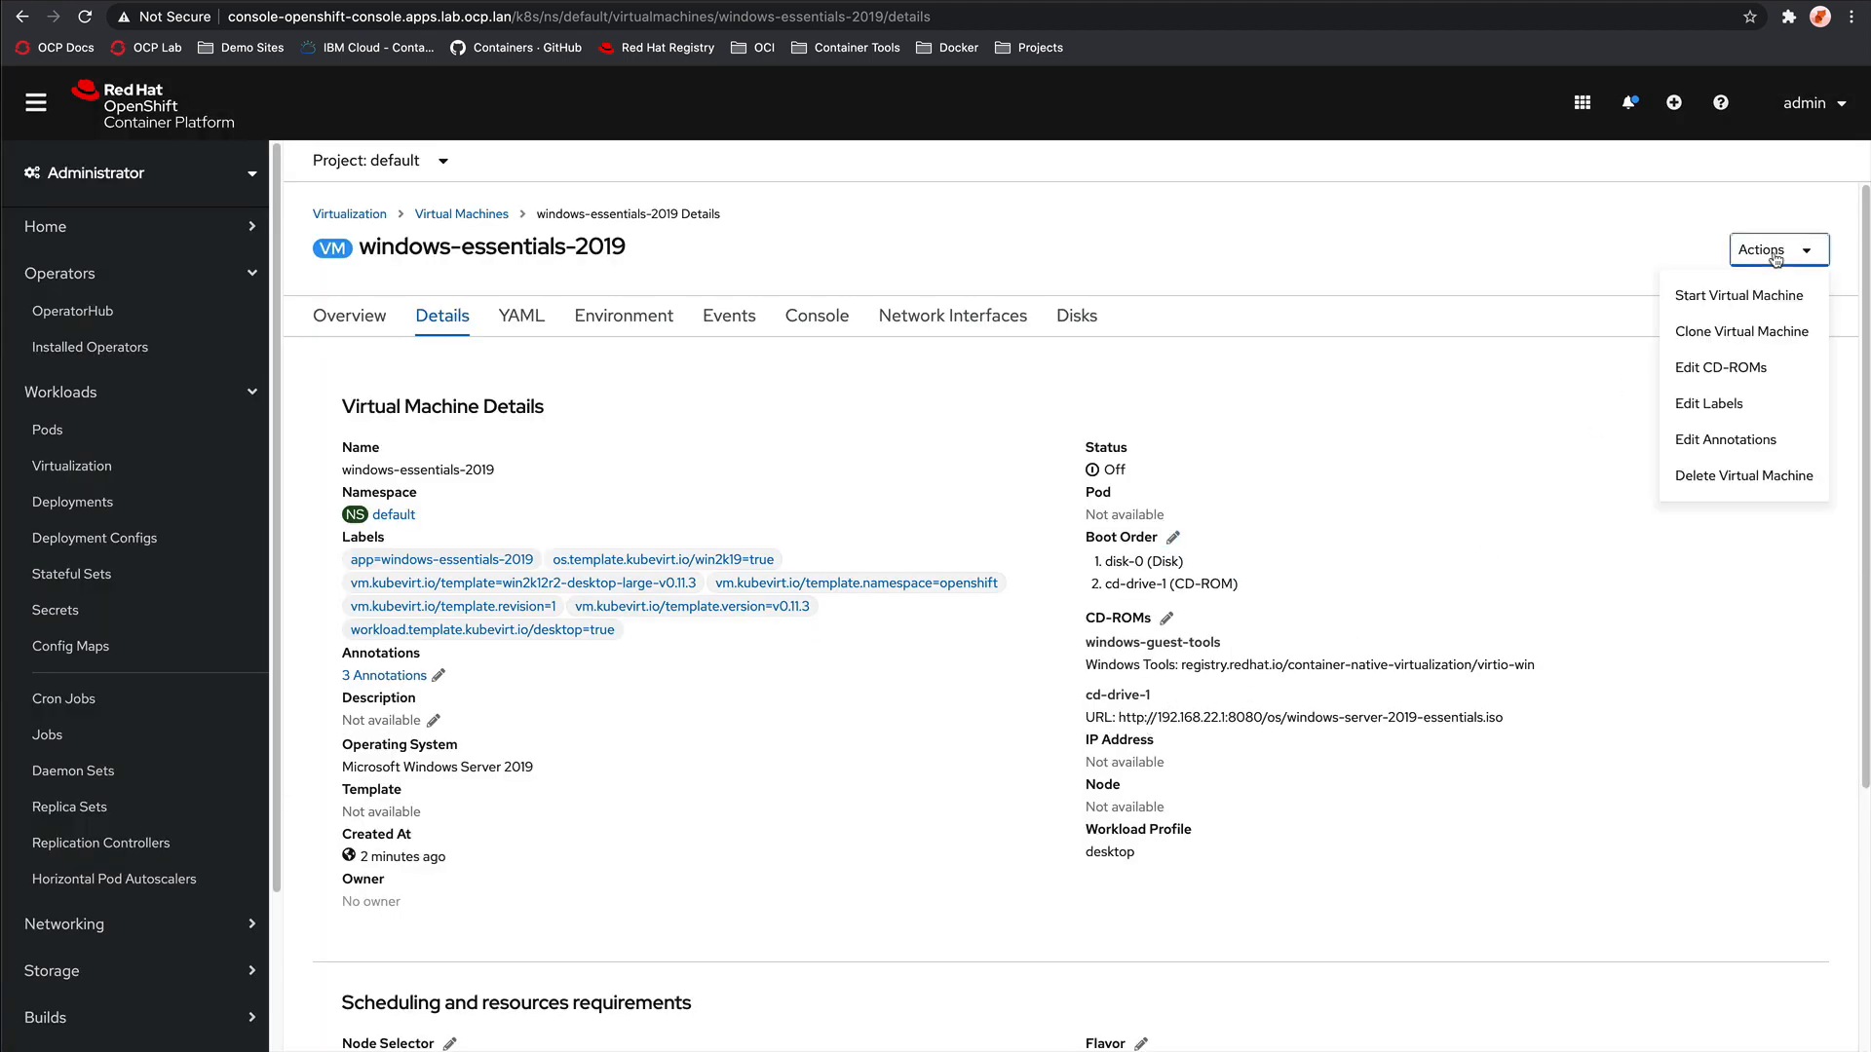
click(1715, 296)
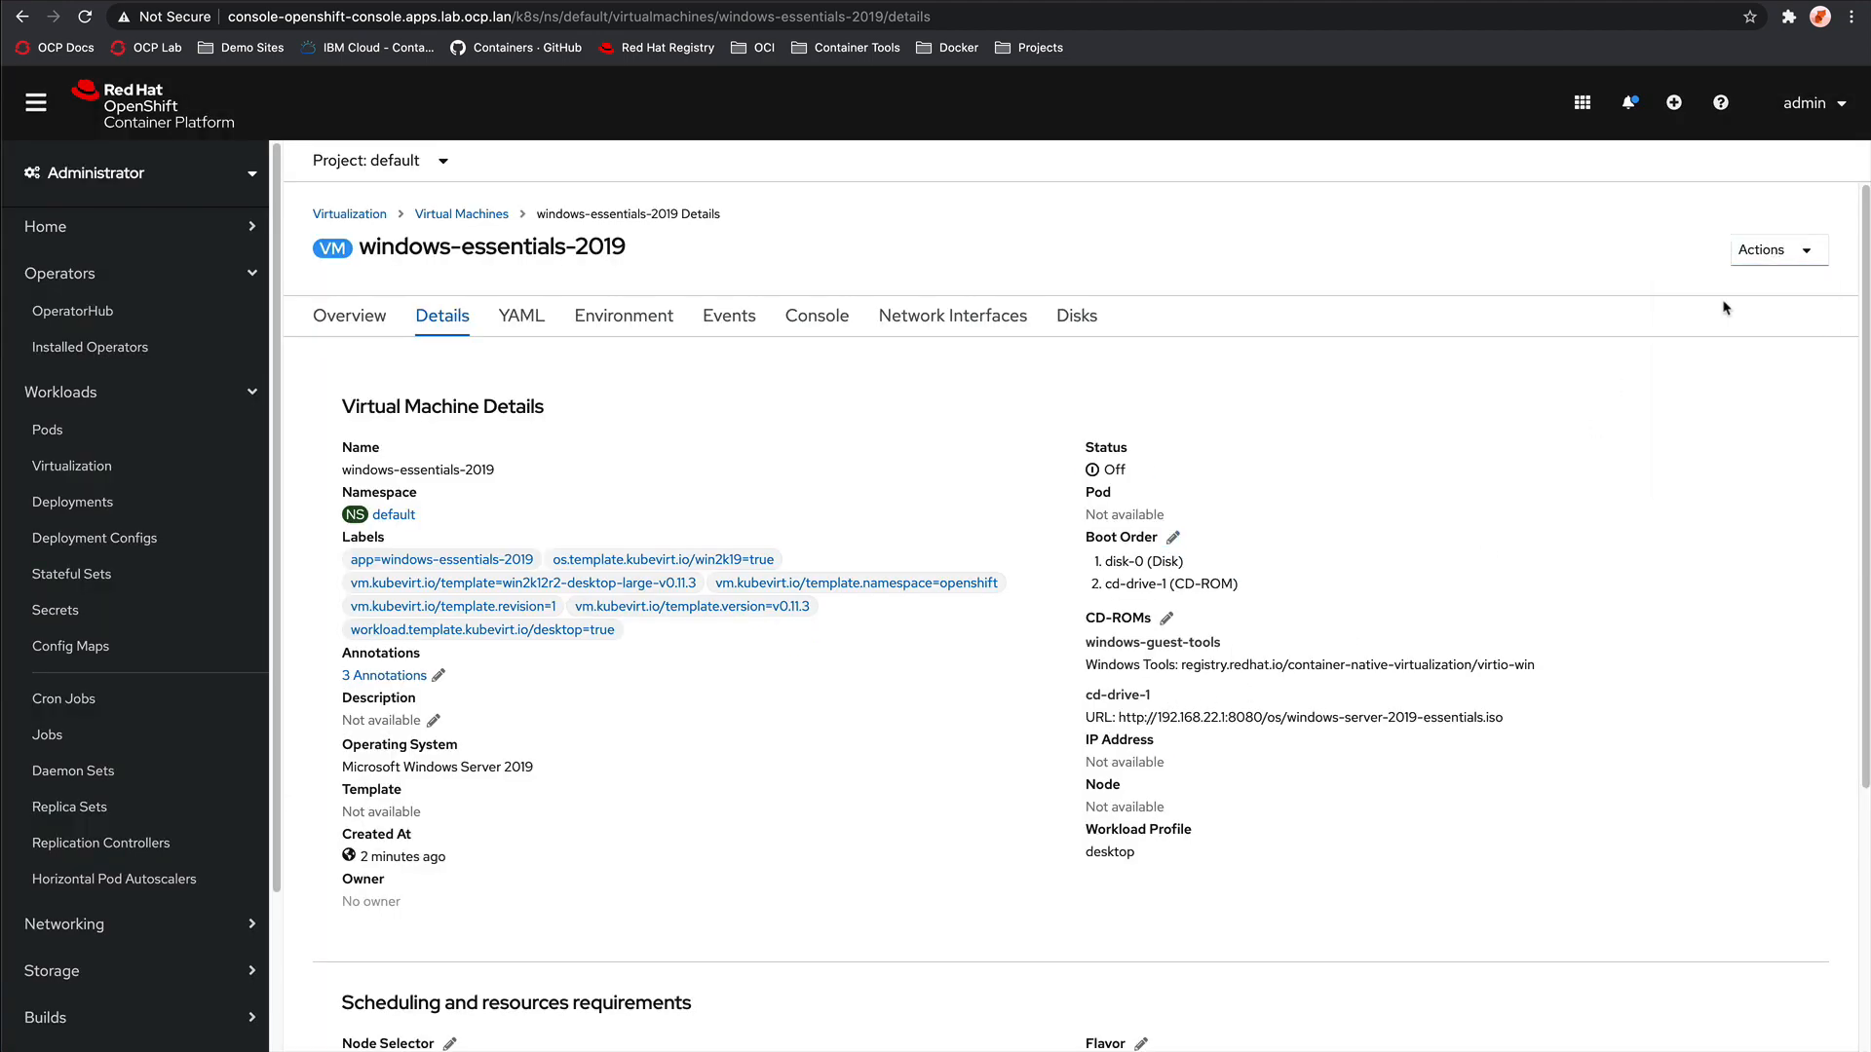
click(816, 315)
scroll(1843, 597, down, 3)
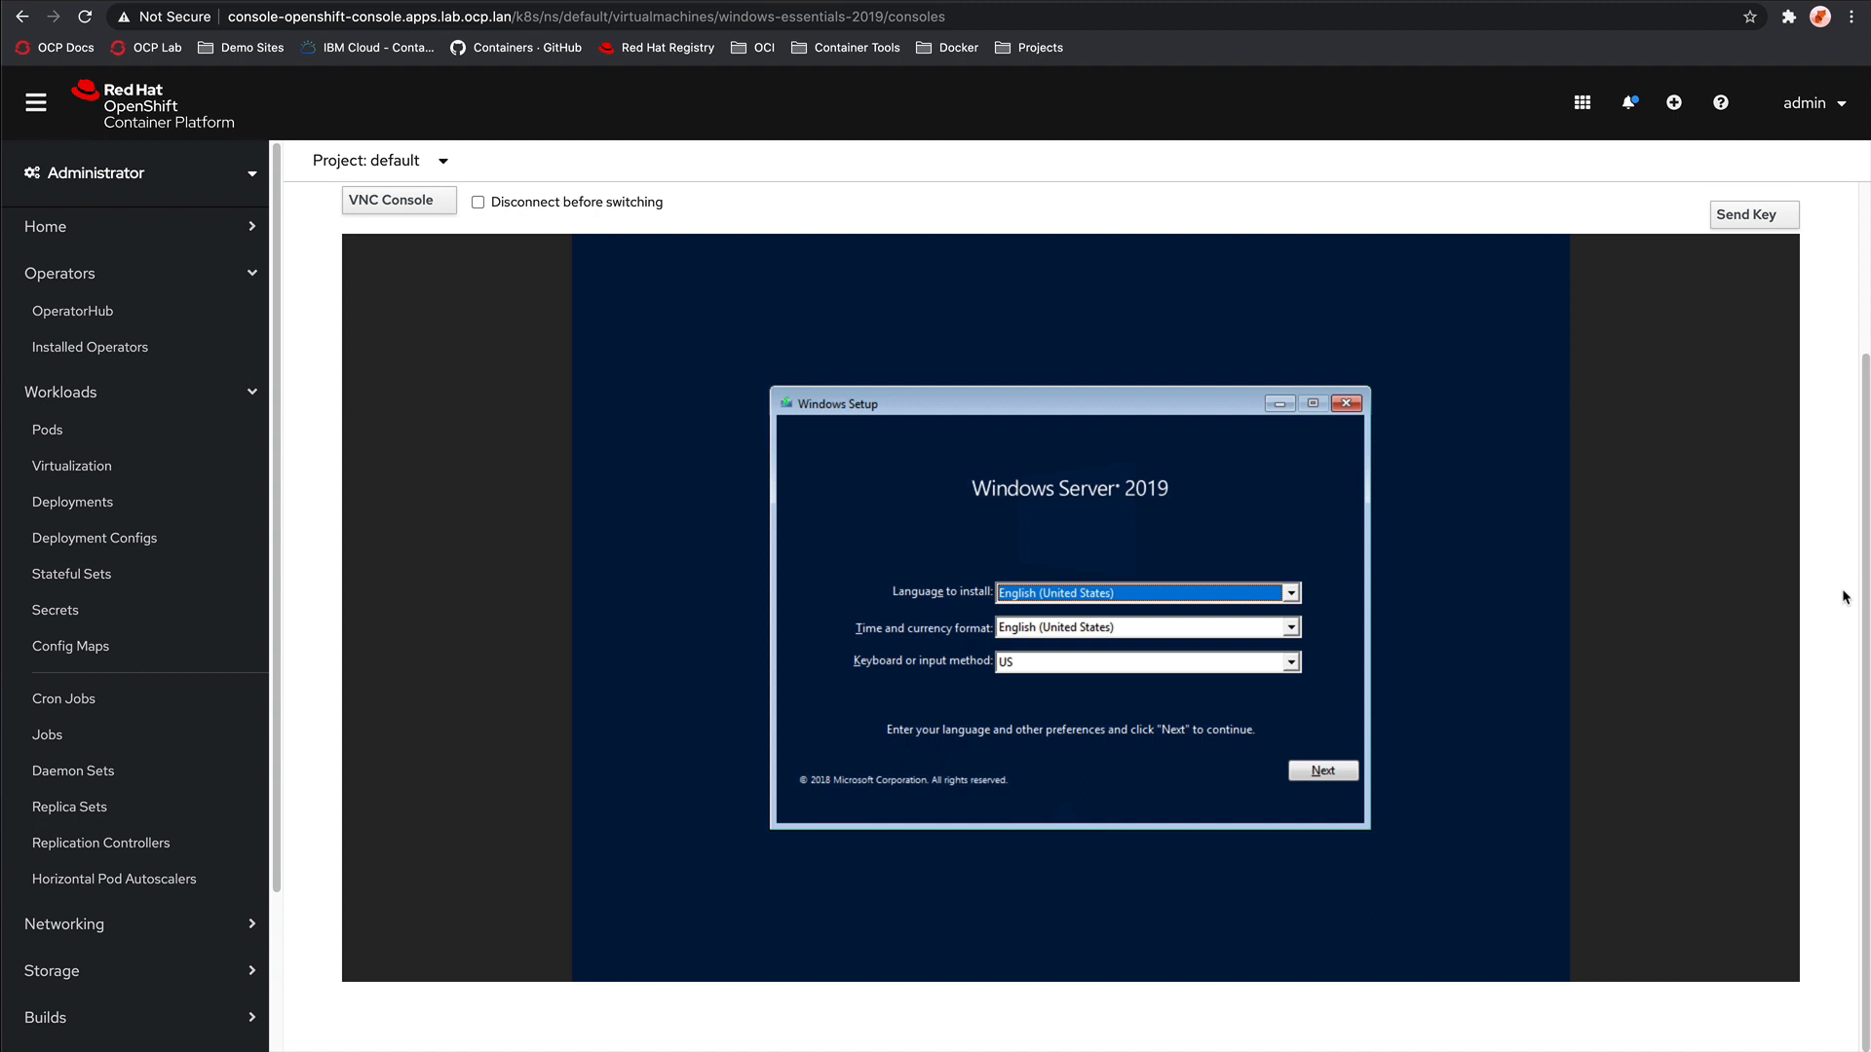
Step: Start the Windows Server 2019 installation with the default language settings, accept the license terms and proceed to the install location
click(1336, 772)
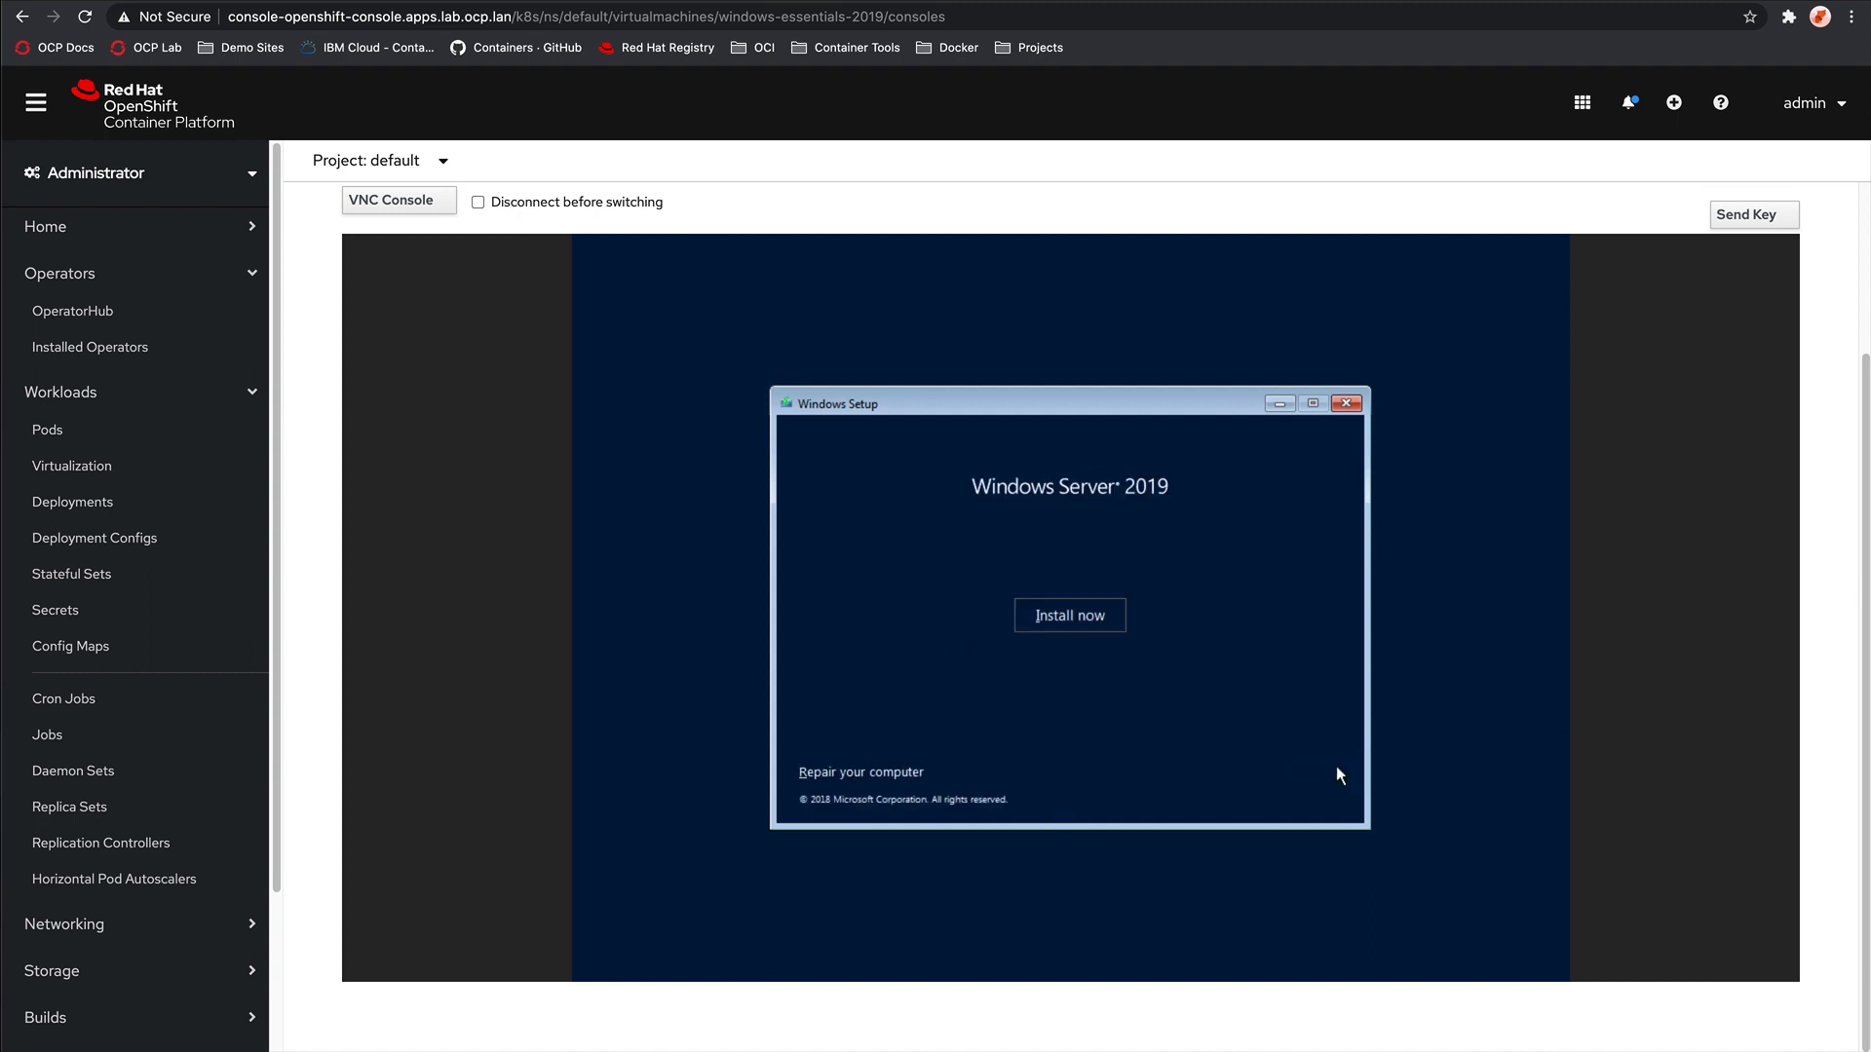
click(1096, 612)
click(1136, 777)
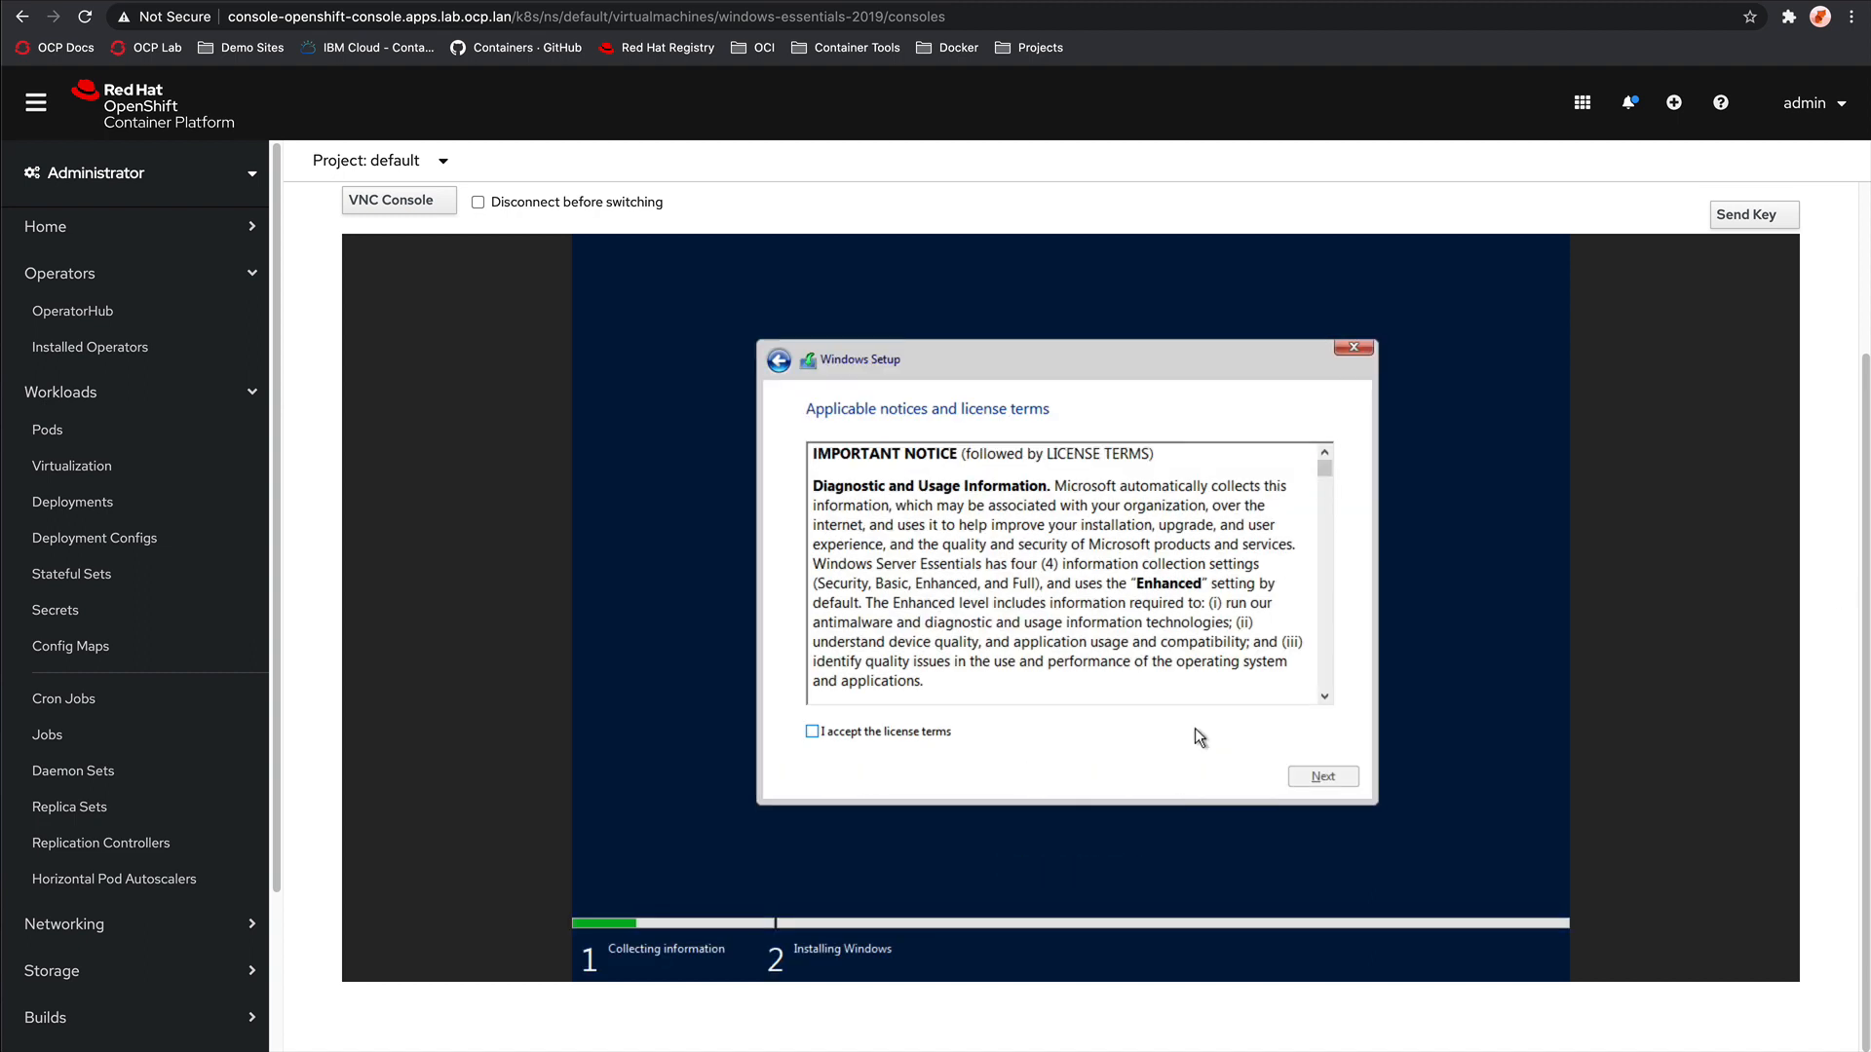
click(923, 734)
click(1323, 779)
click(1154, 594)
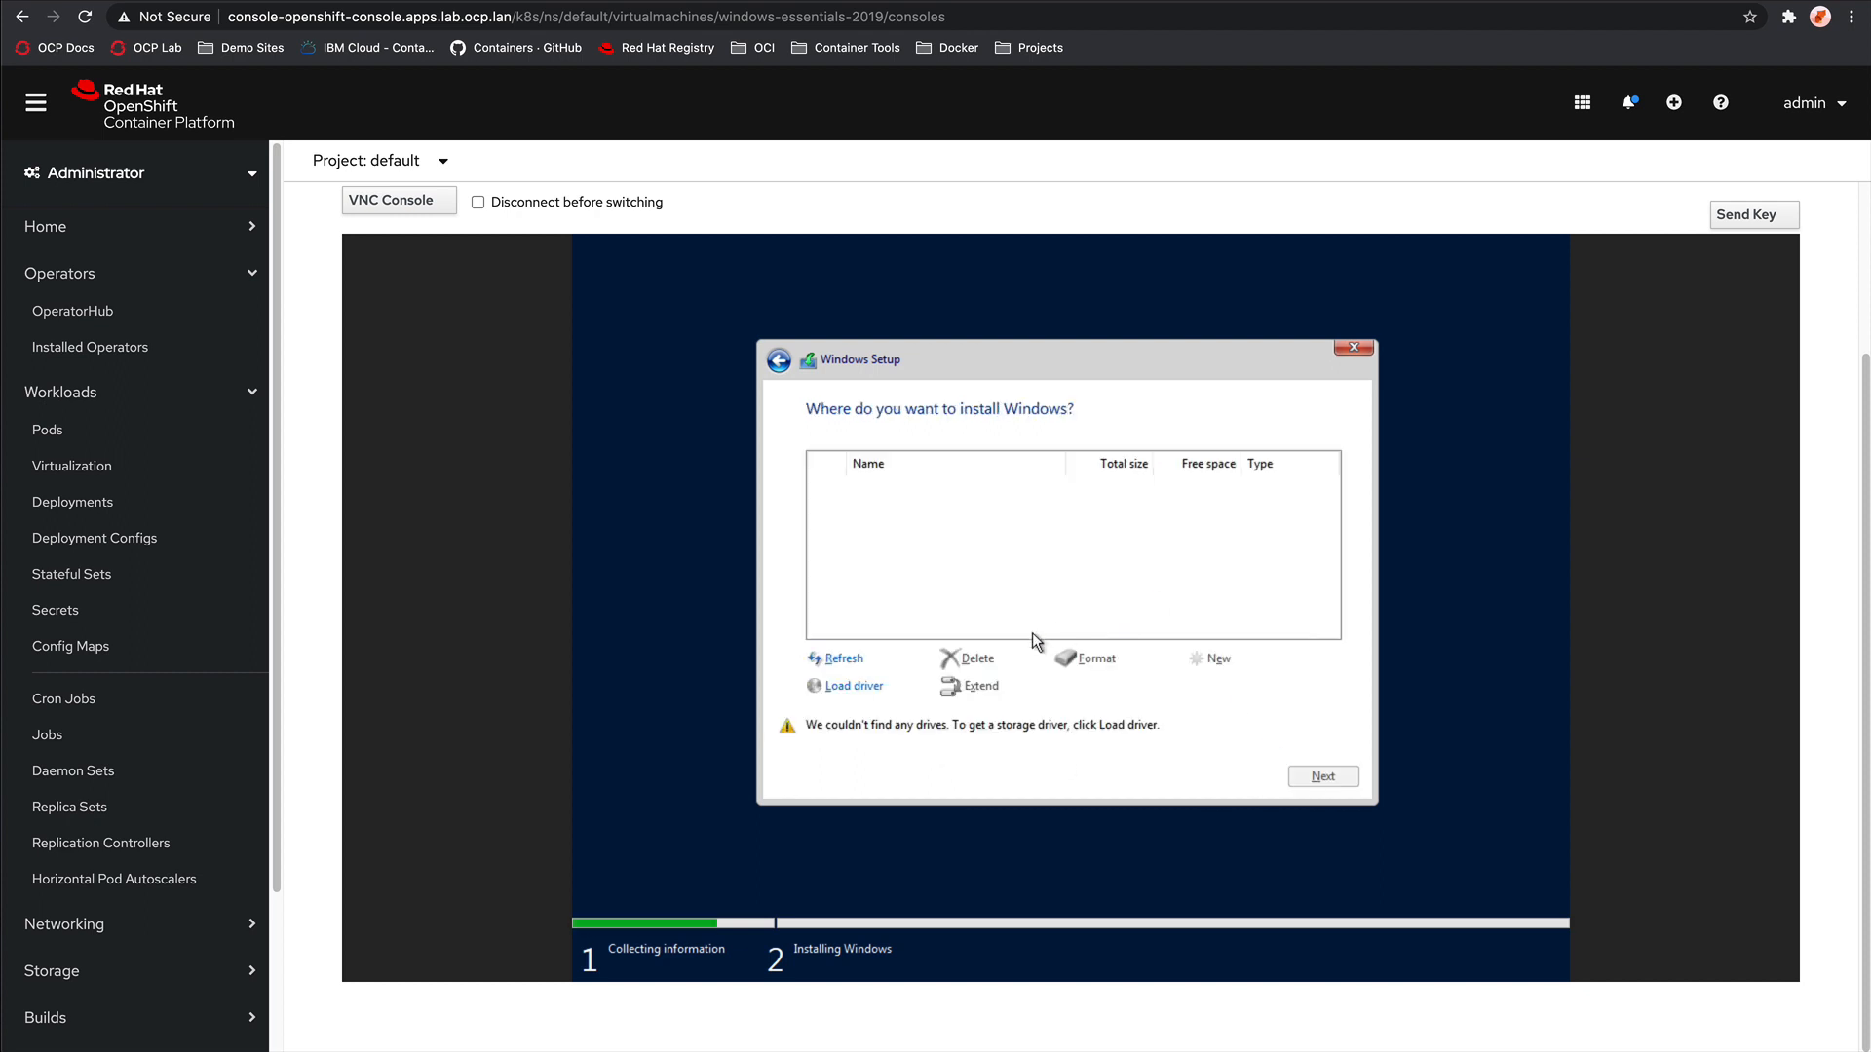
Step: Load the Red Hat VirtIO SCSI controller driver from D:\amd64\2k19\viostor.inf for the installation
click(858, 687)
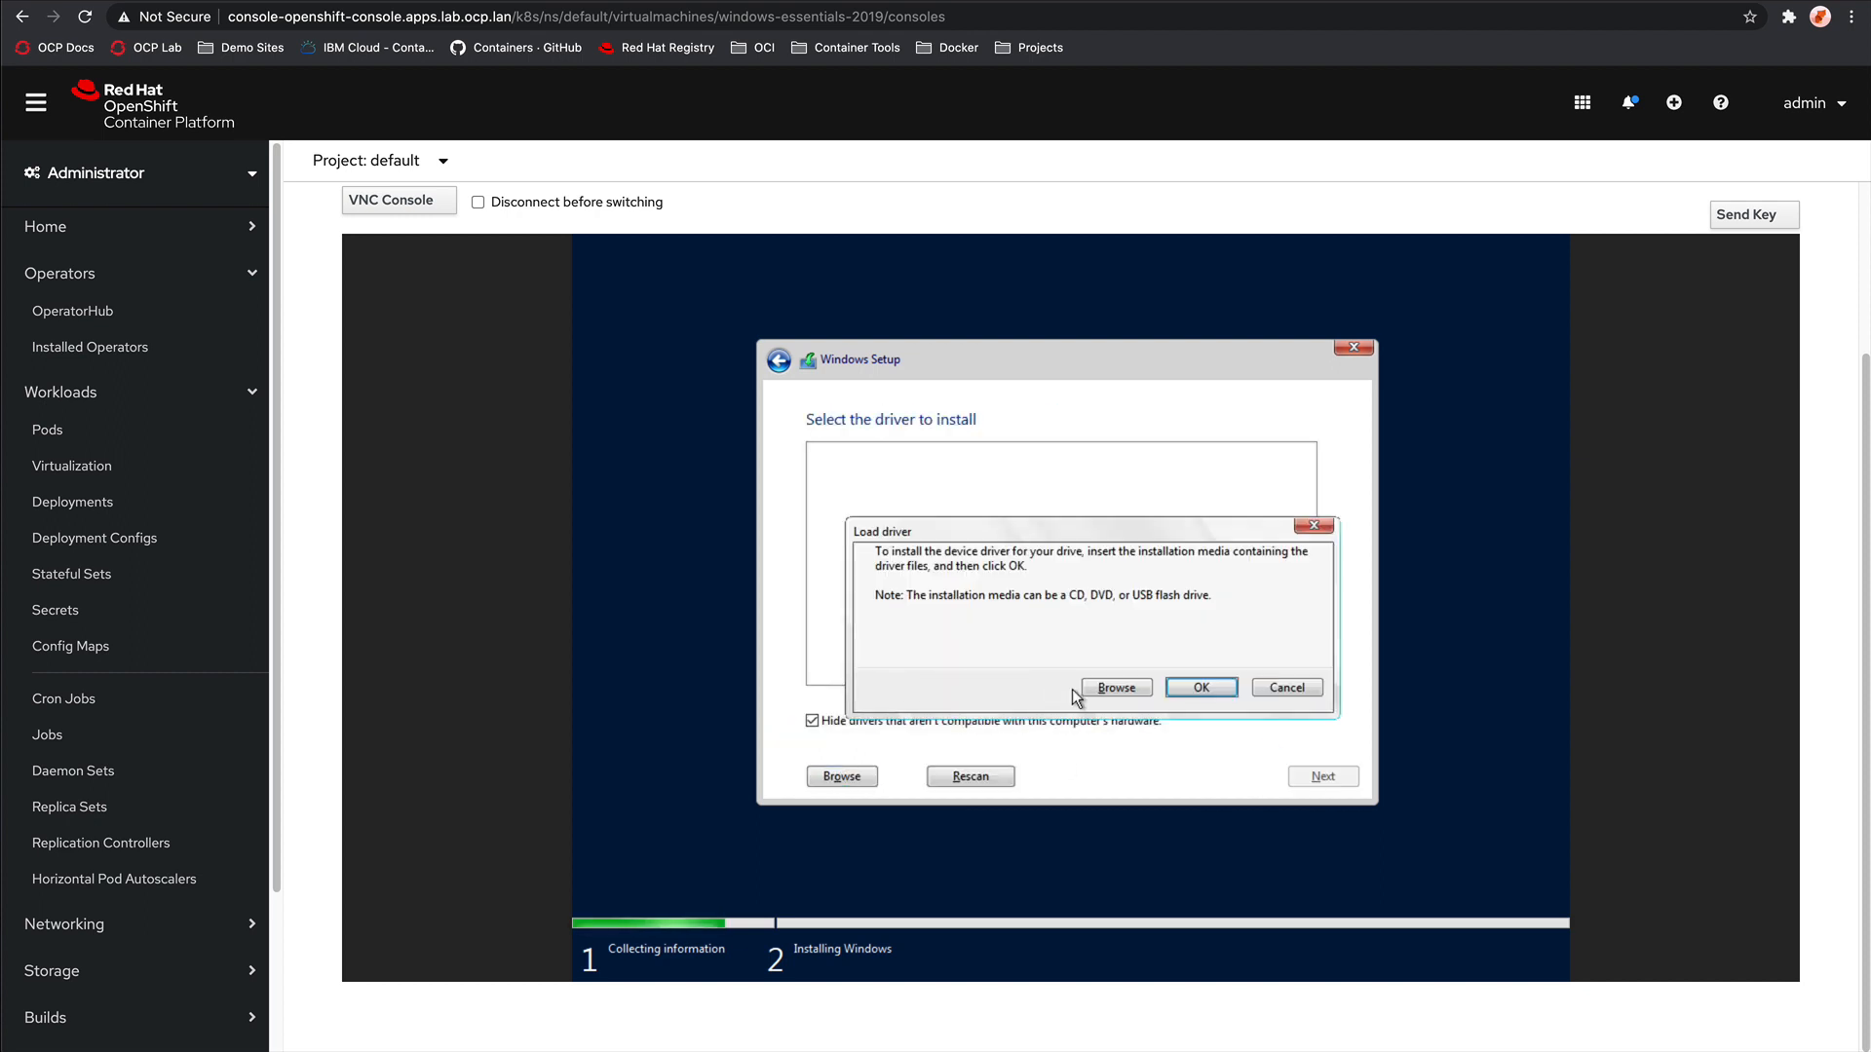
click(1200, 687)
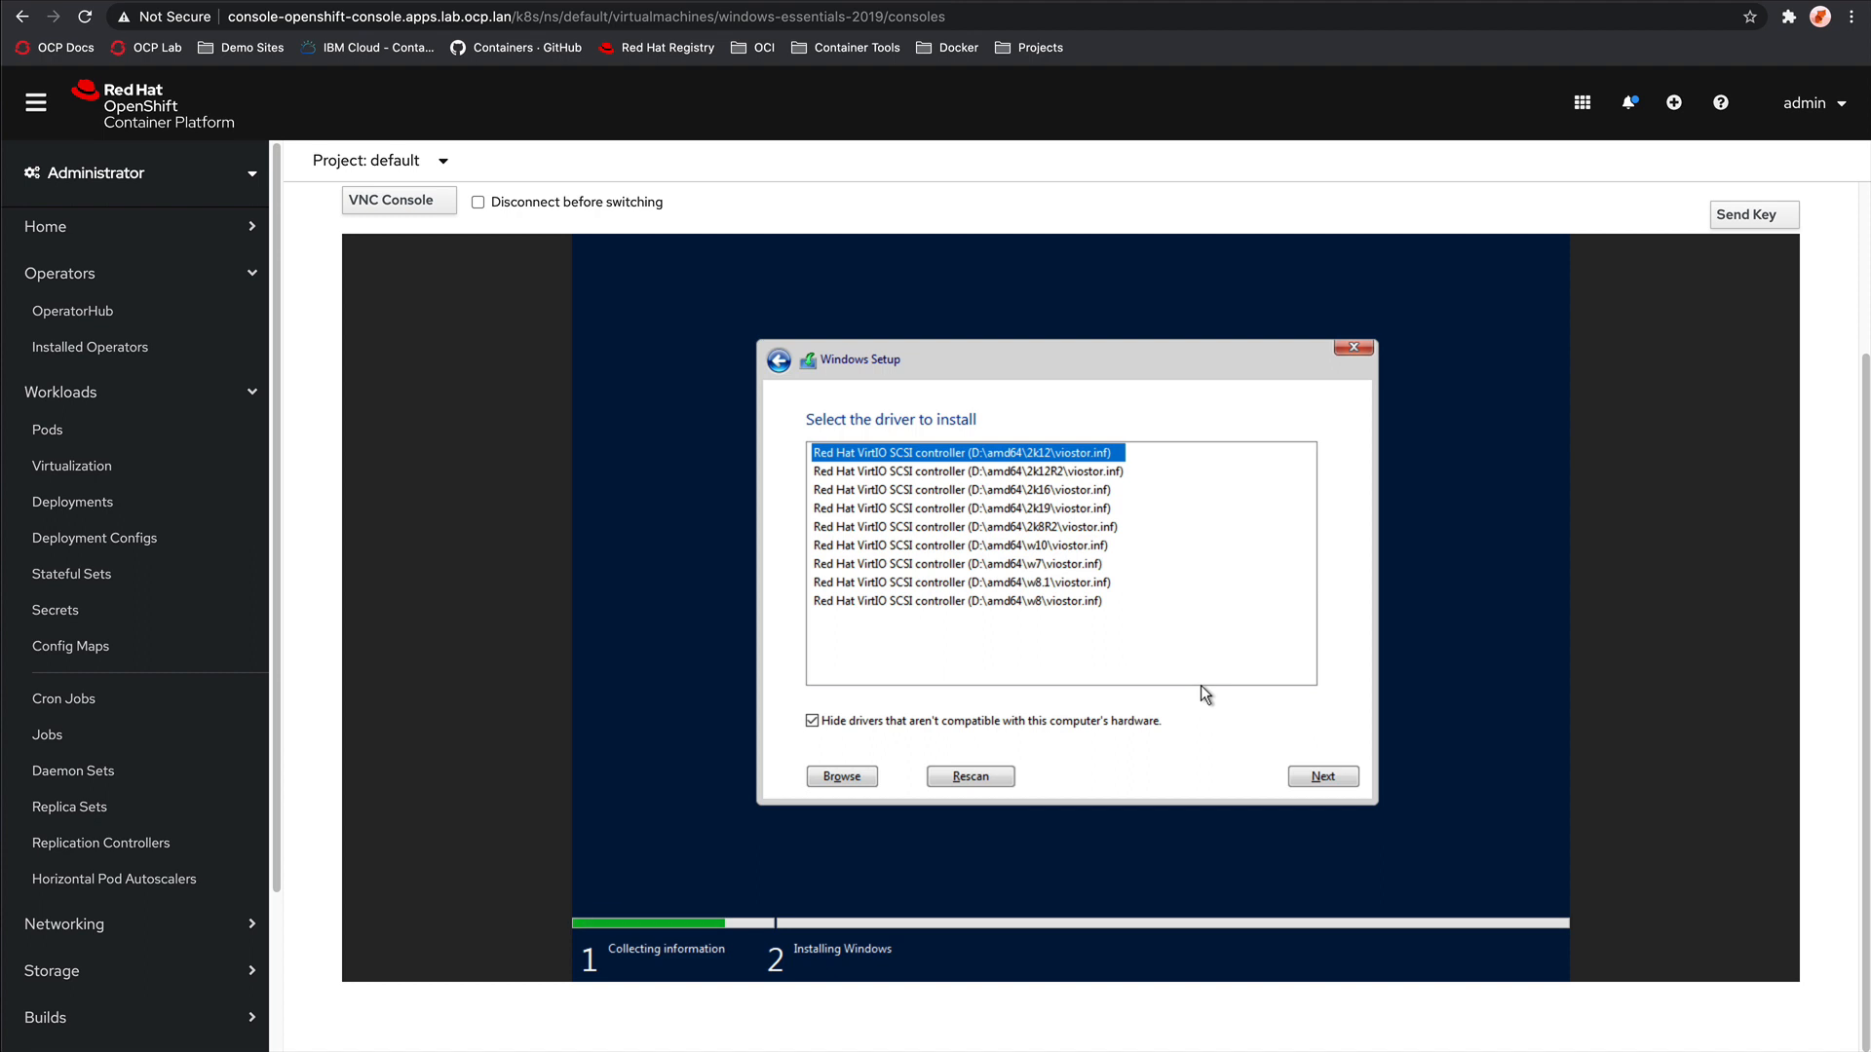
click(1085, 509)
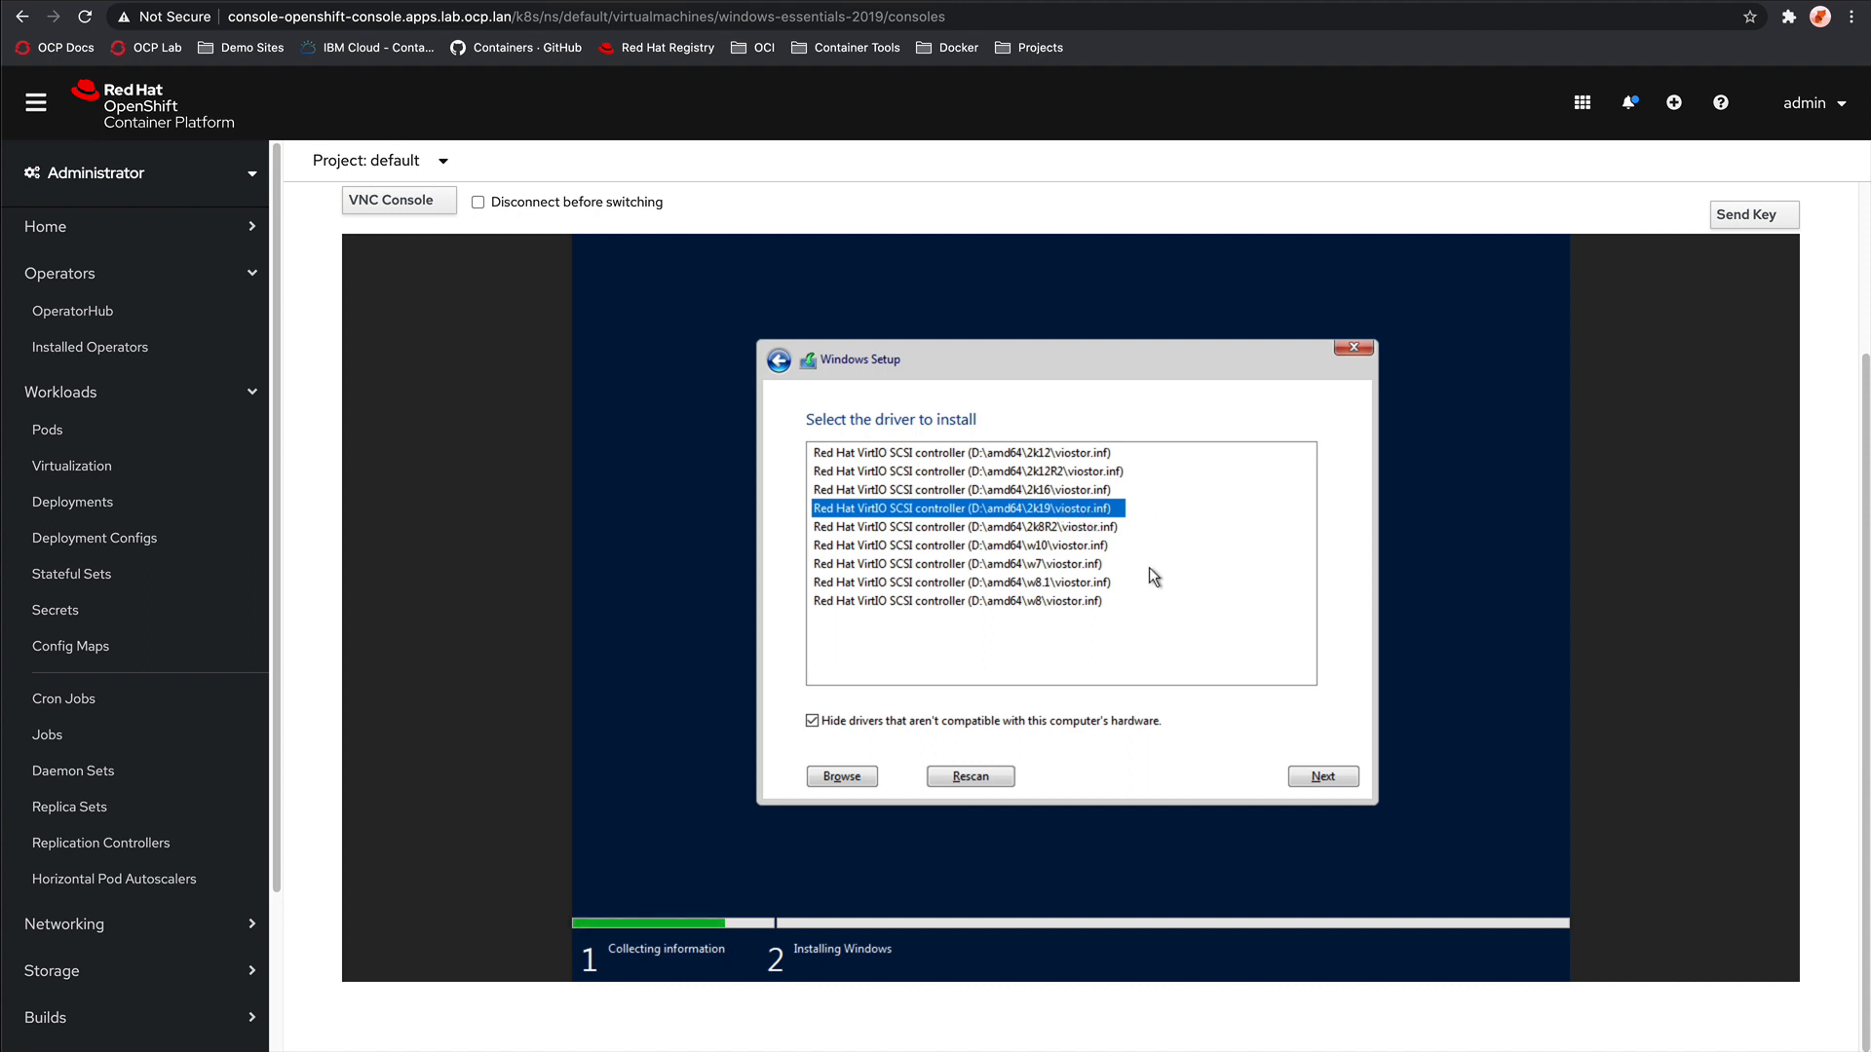
click(1321, 777)
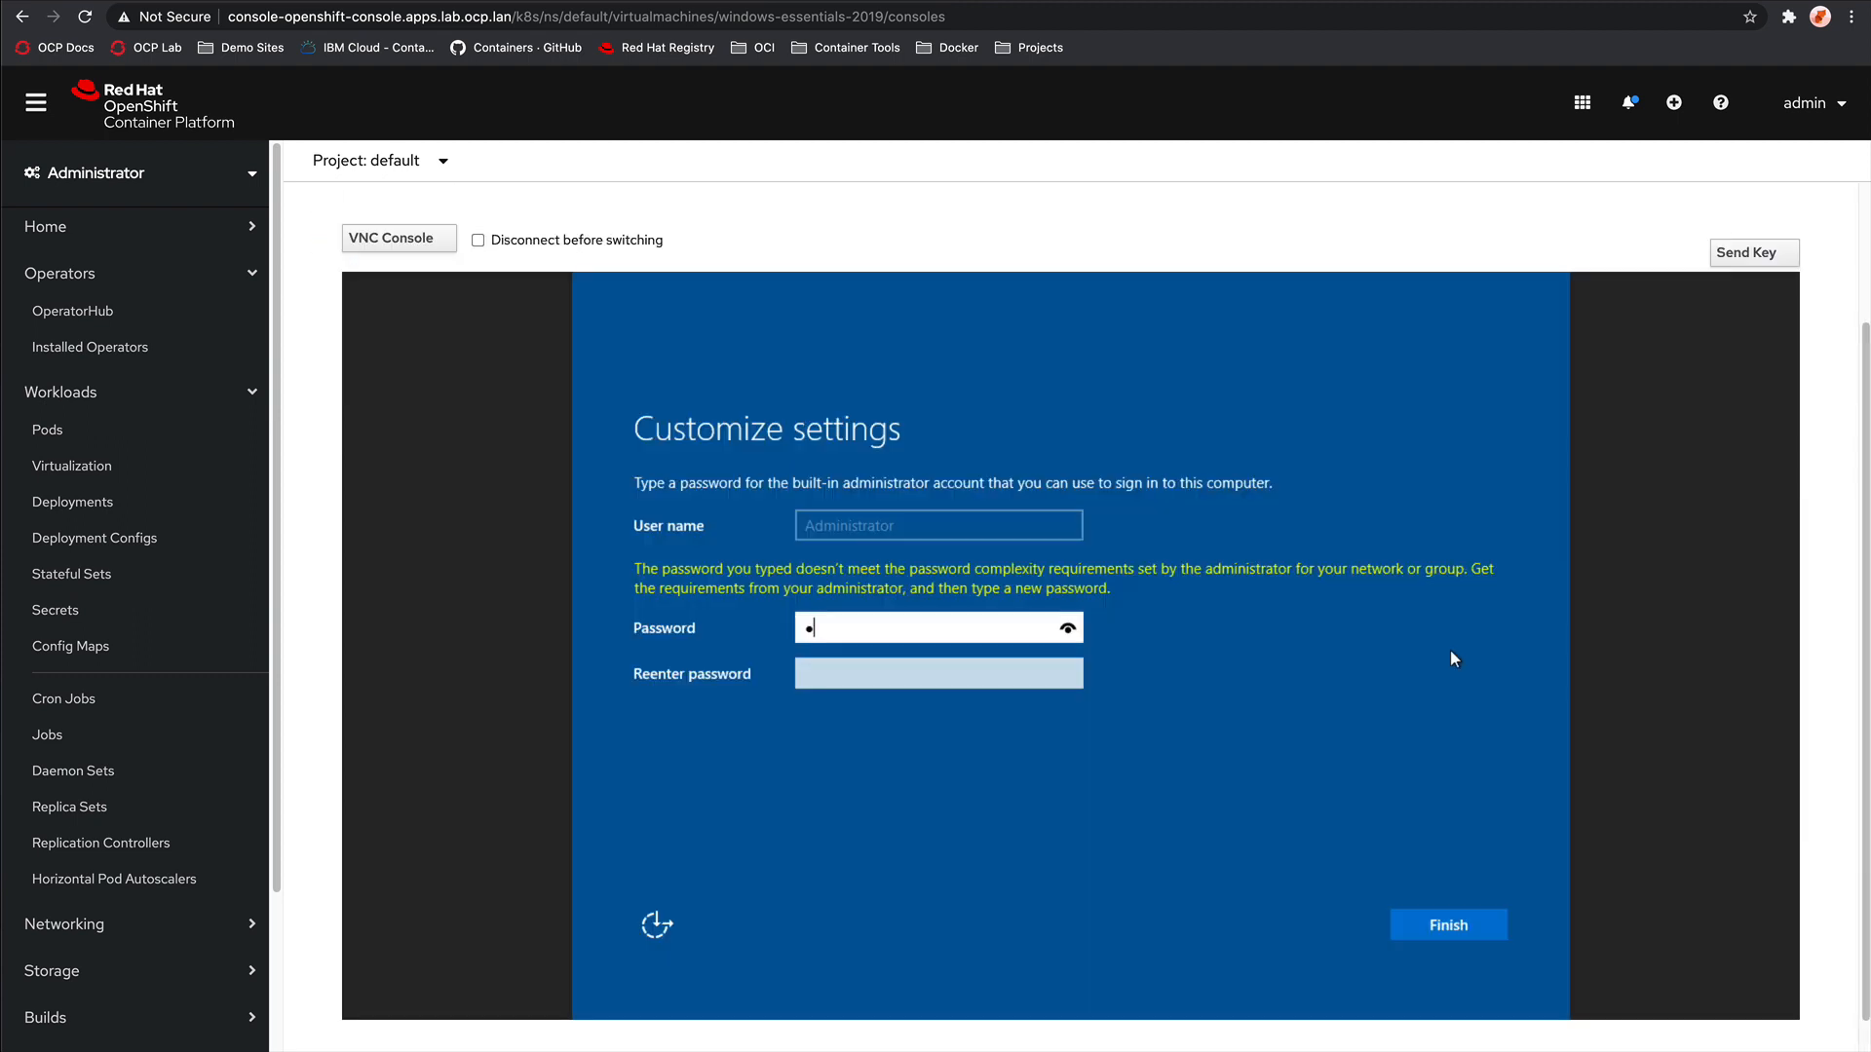
Step: Enter and re-enter the password for the built-in Administrator account and finish customizing the settings
text(********)
key(Tab)
text(**)
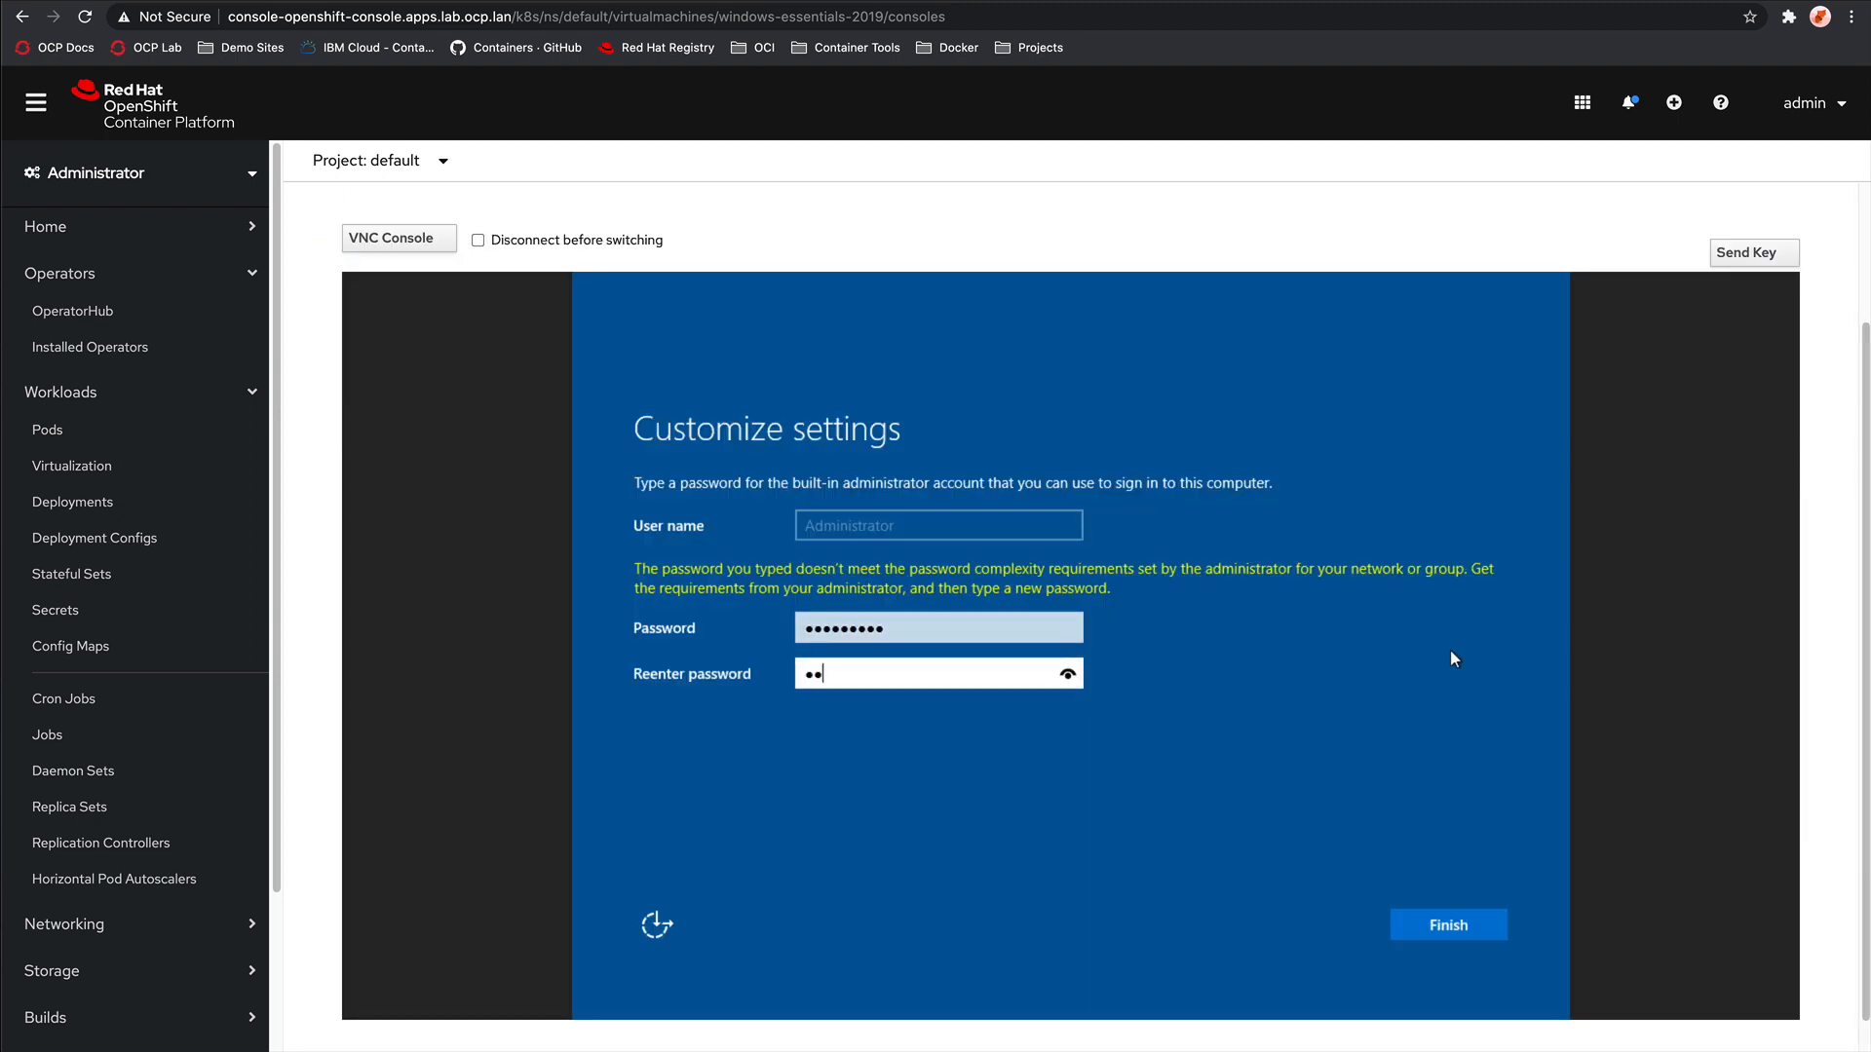
text(********)
click(1423, 920)
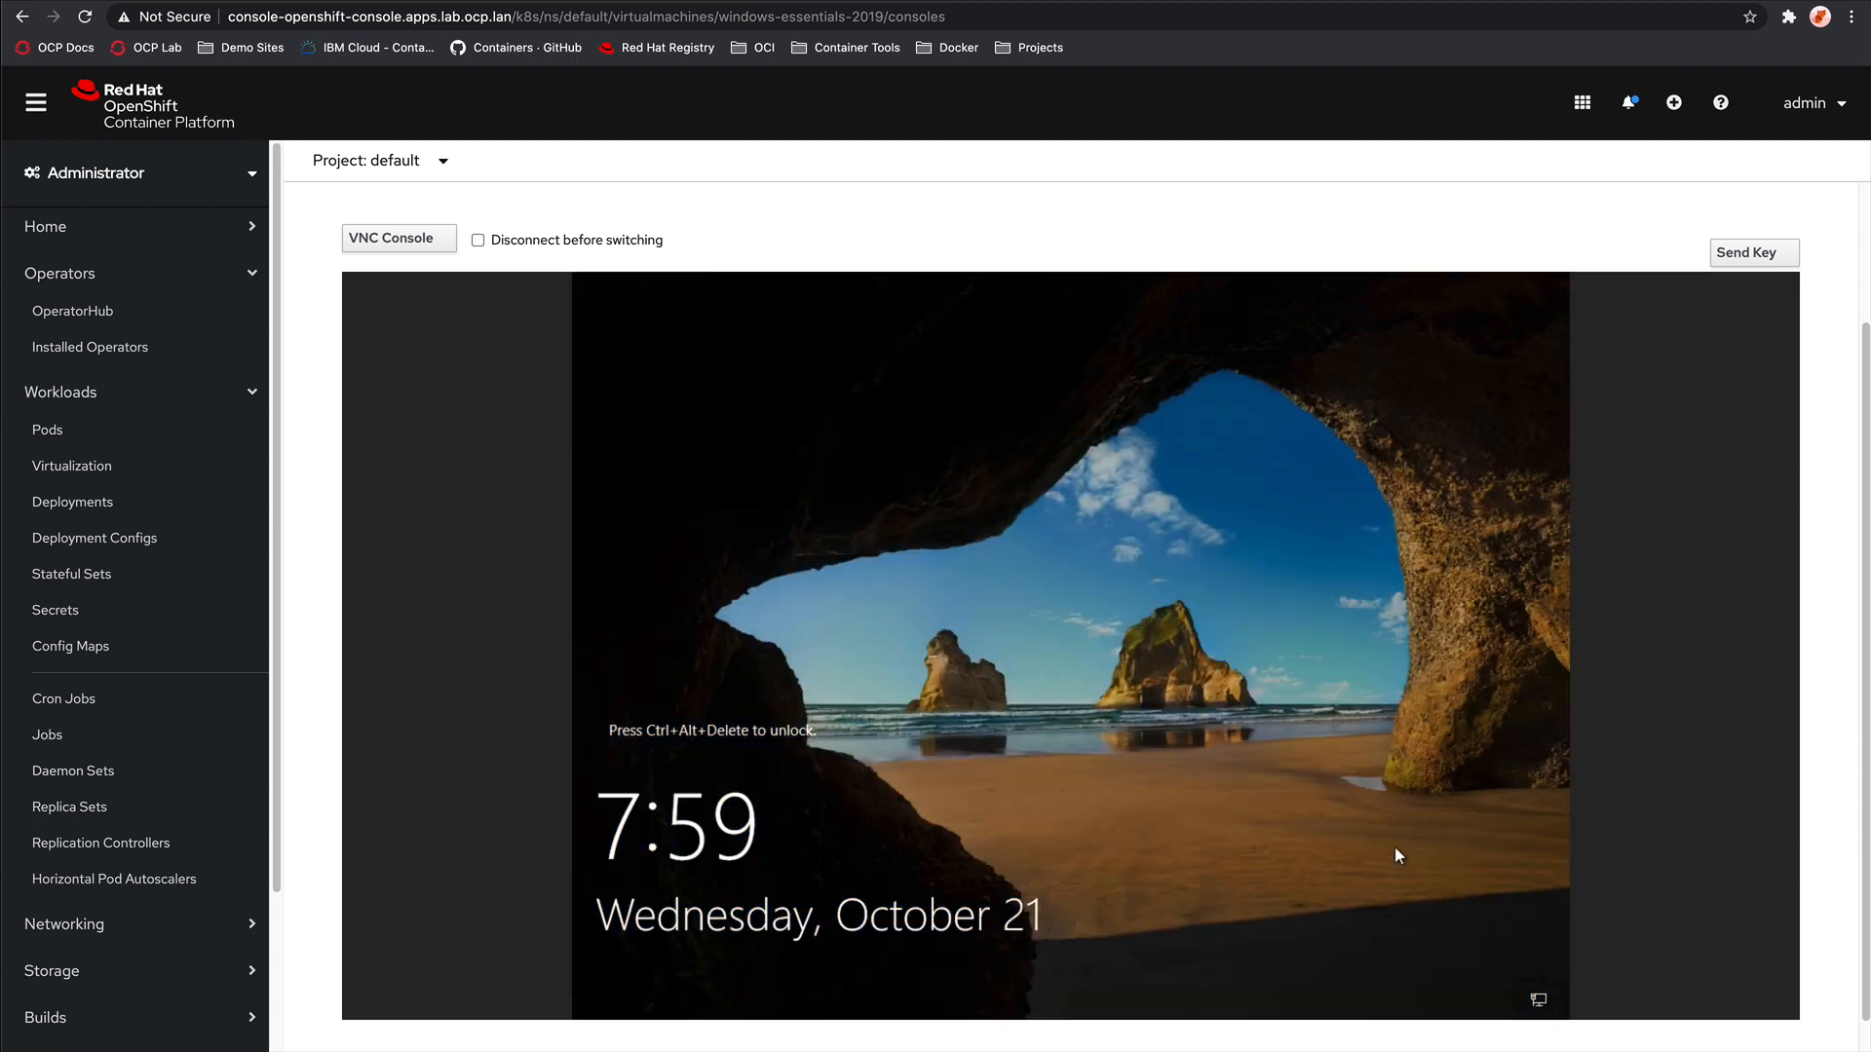
Step: Unlock the Windows lock screen through the VNC console and sign in as Administrator with the account password
click(1745, 253)
click(1736, 283)
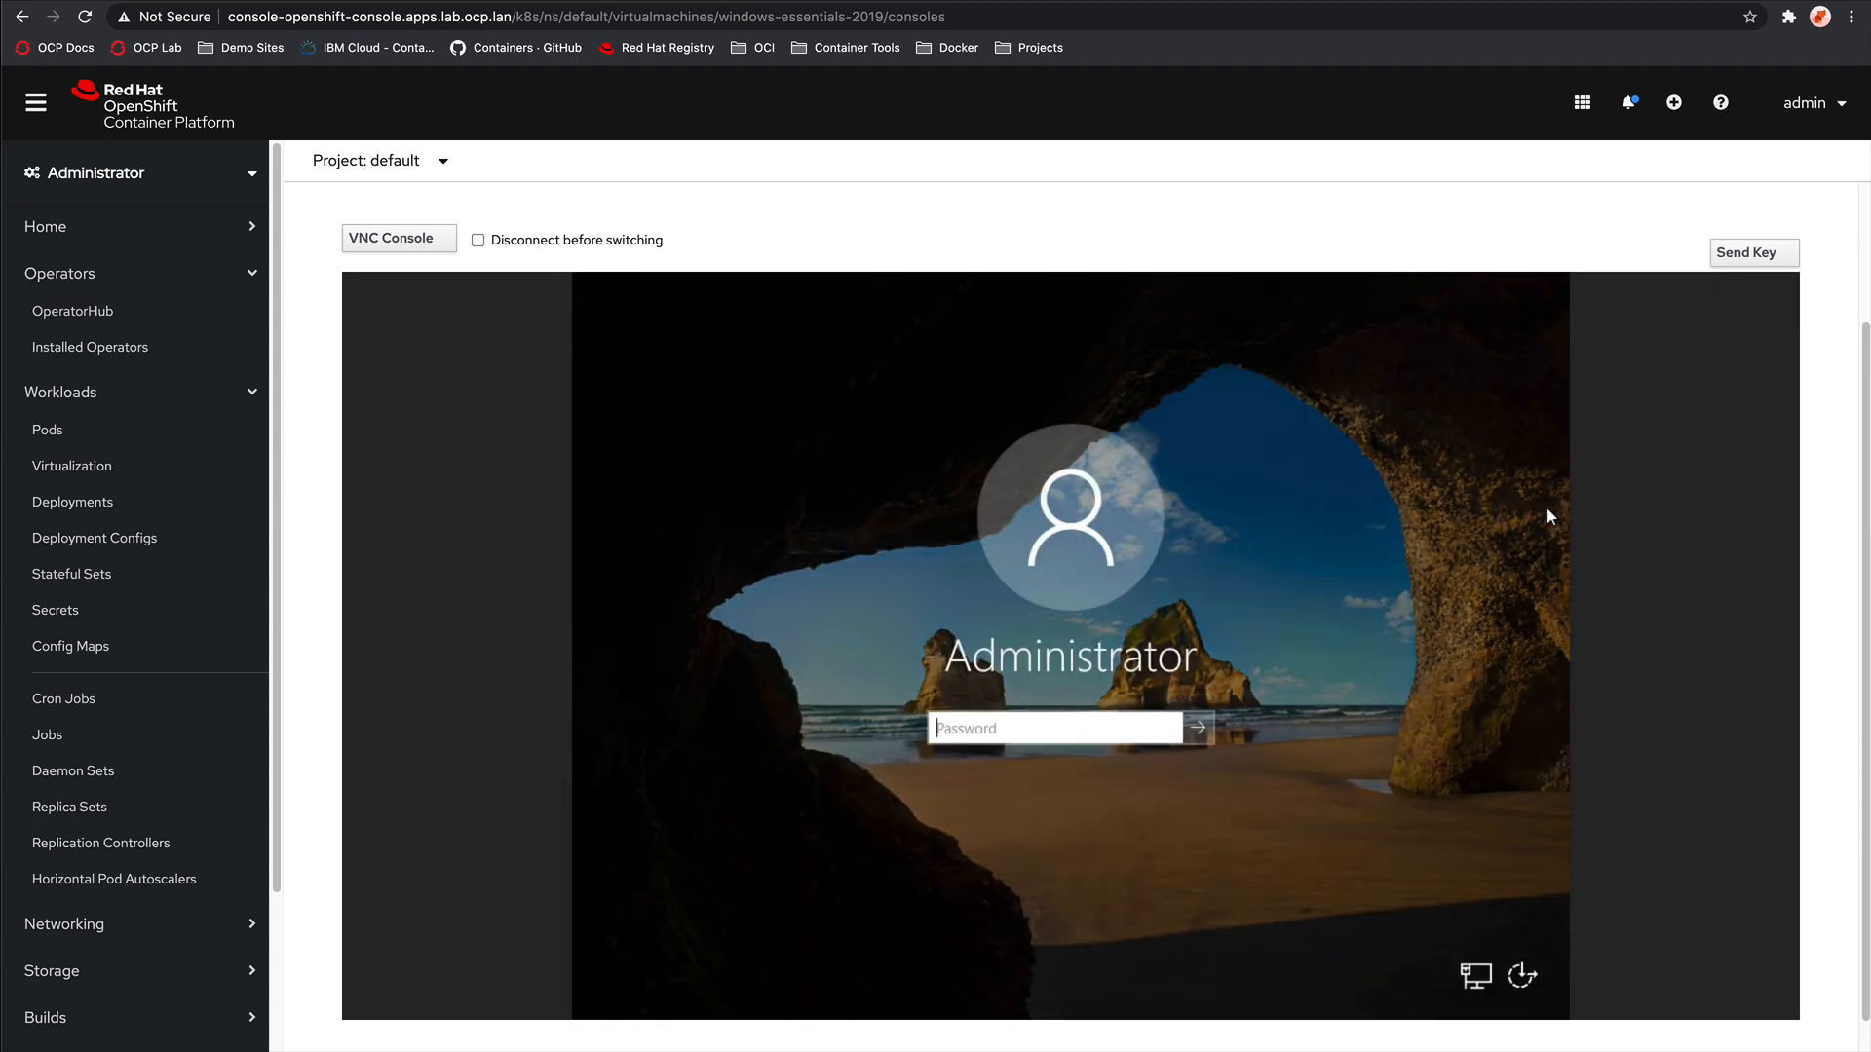
click(1011, 731)
text(*********)
key(Return)
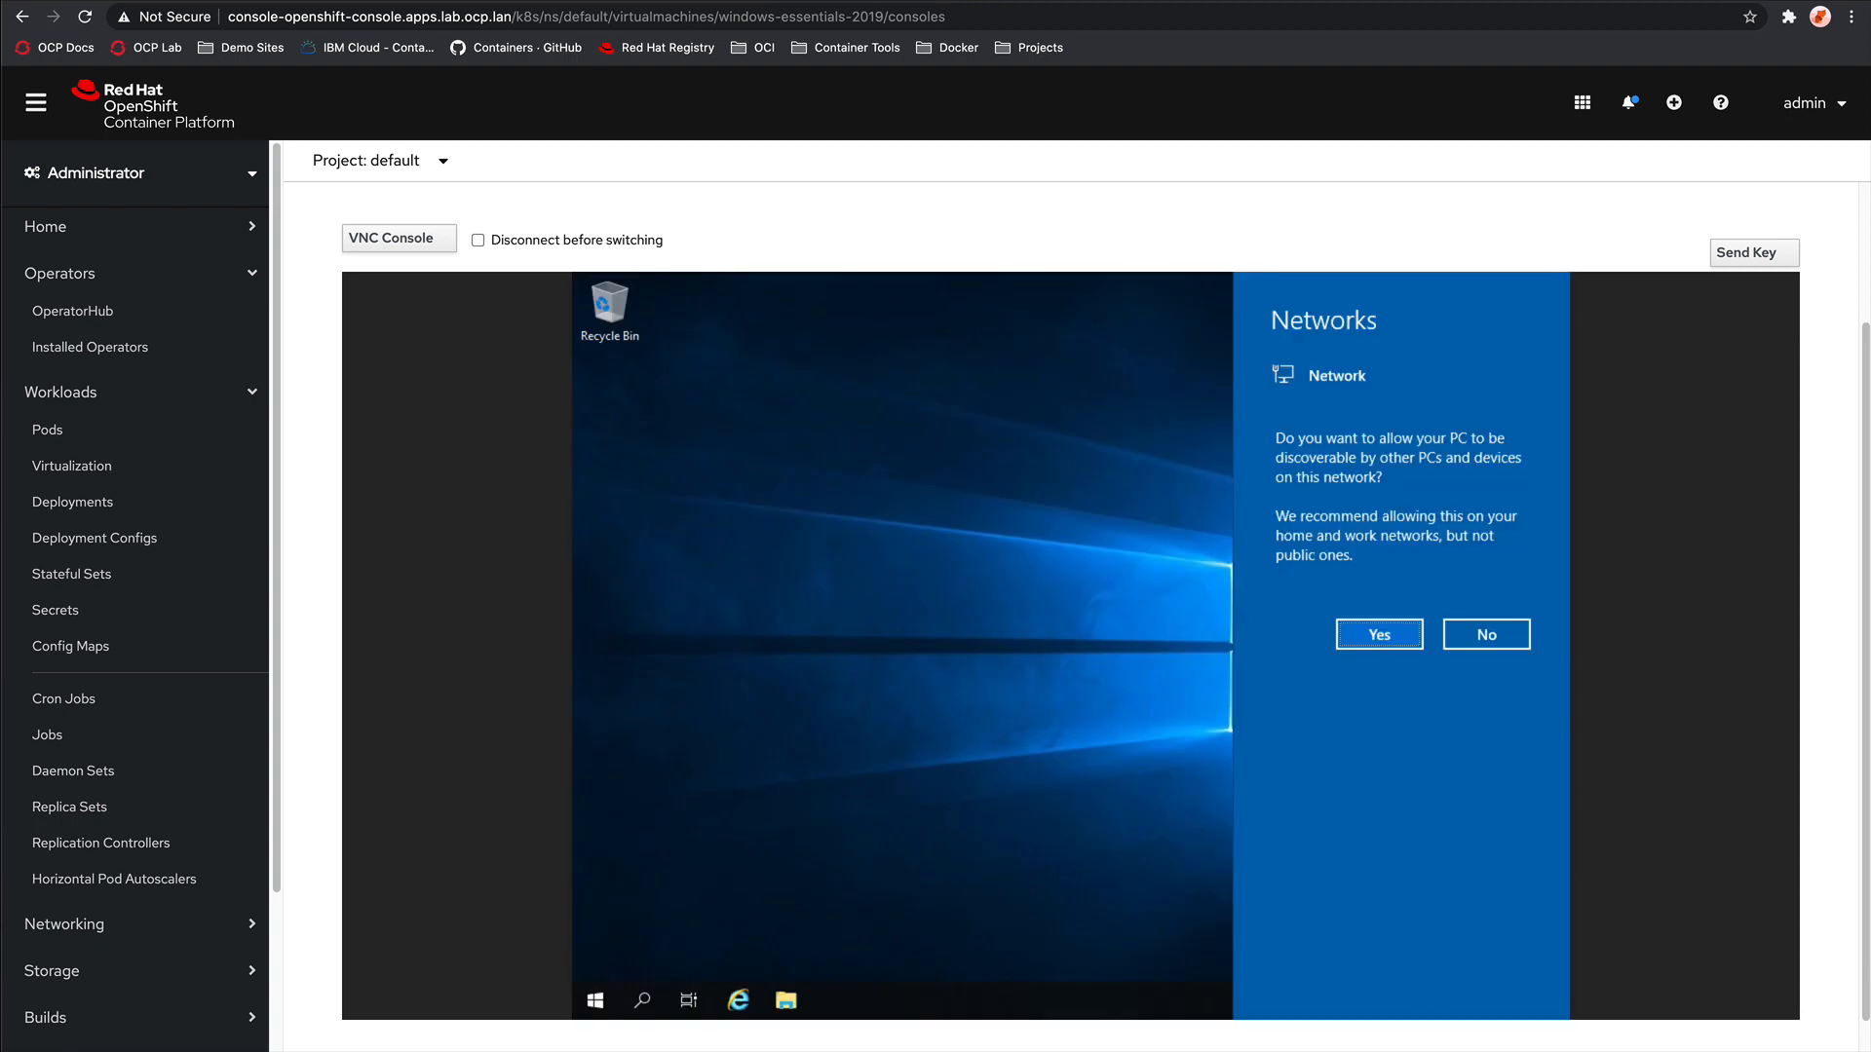
Step: Allow the PC to be discoverable on the network and view This PC in File Explorer
click(1372, 634)
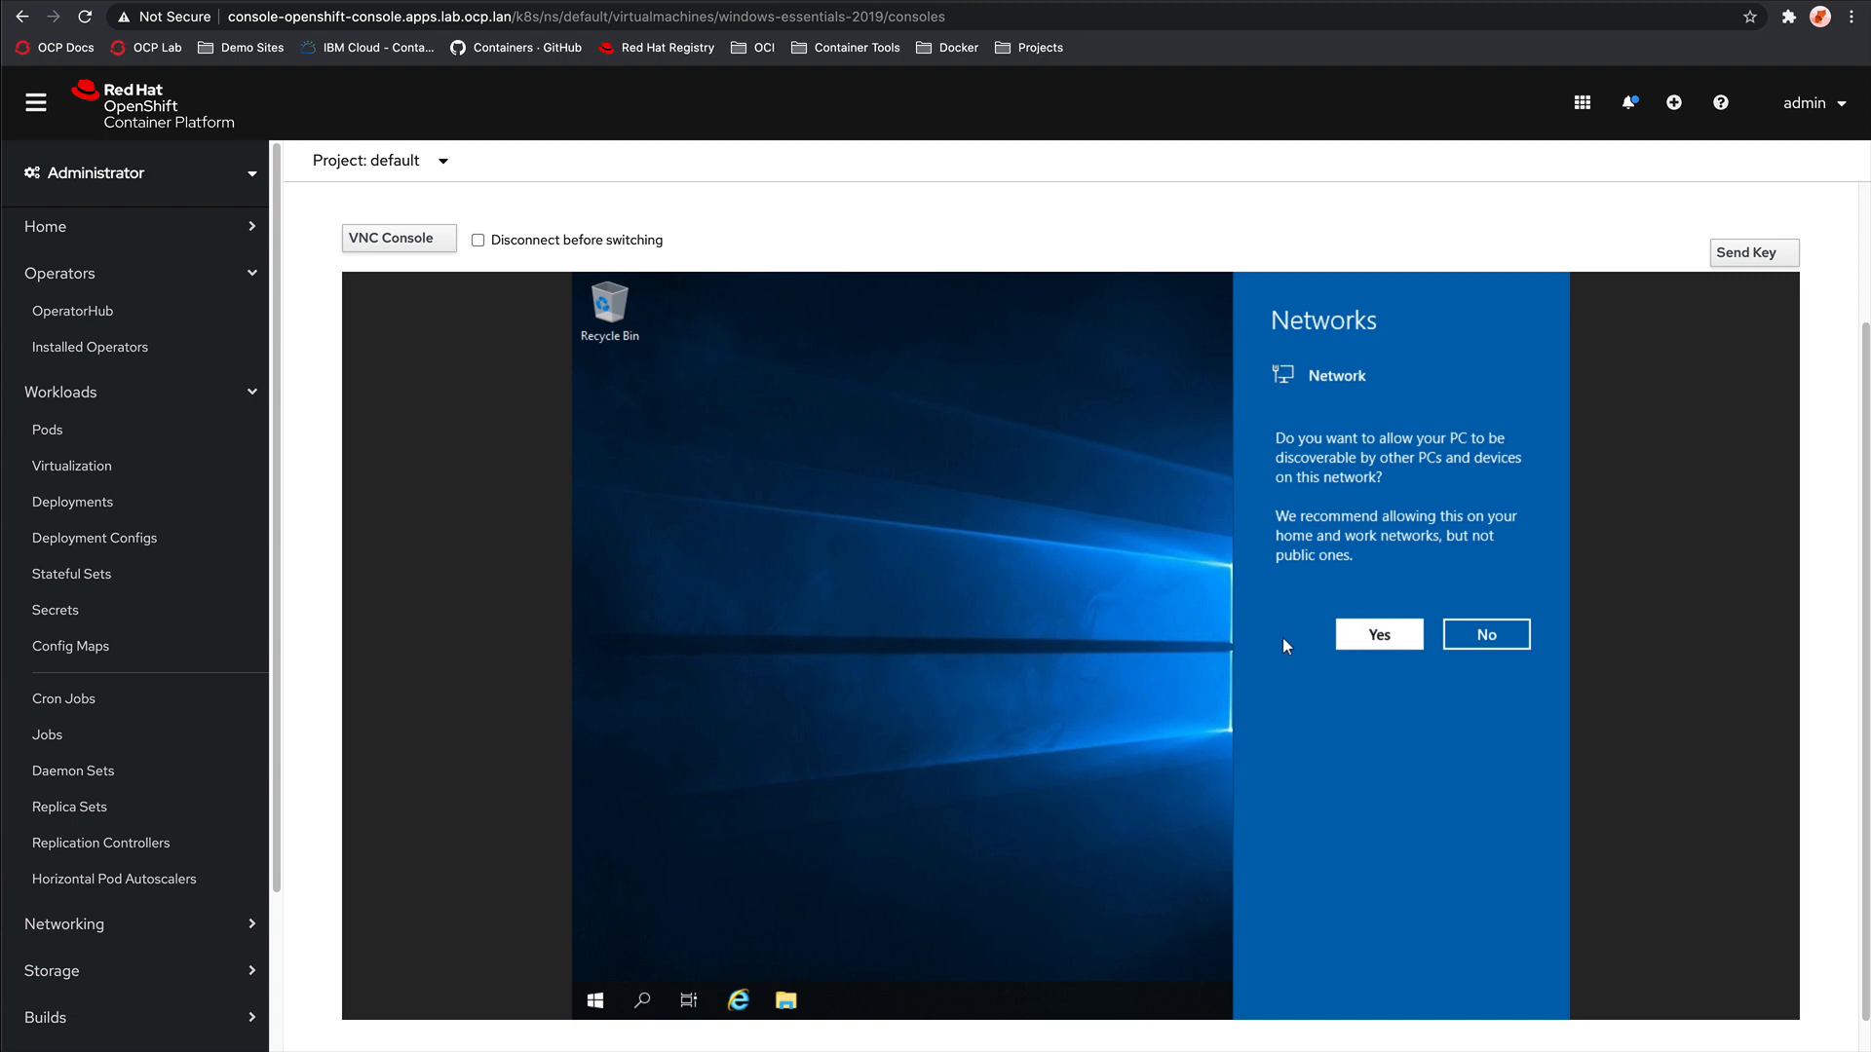
key(super+e)
click(792, 584)
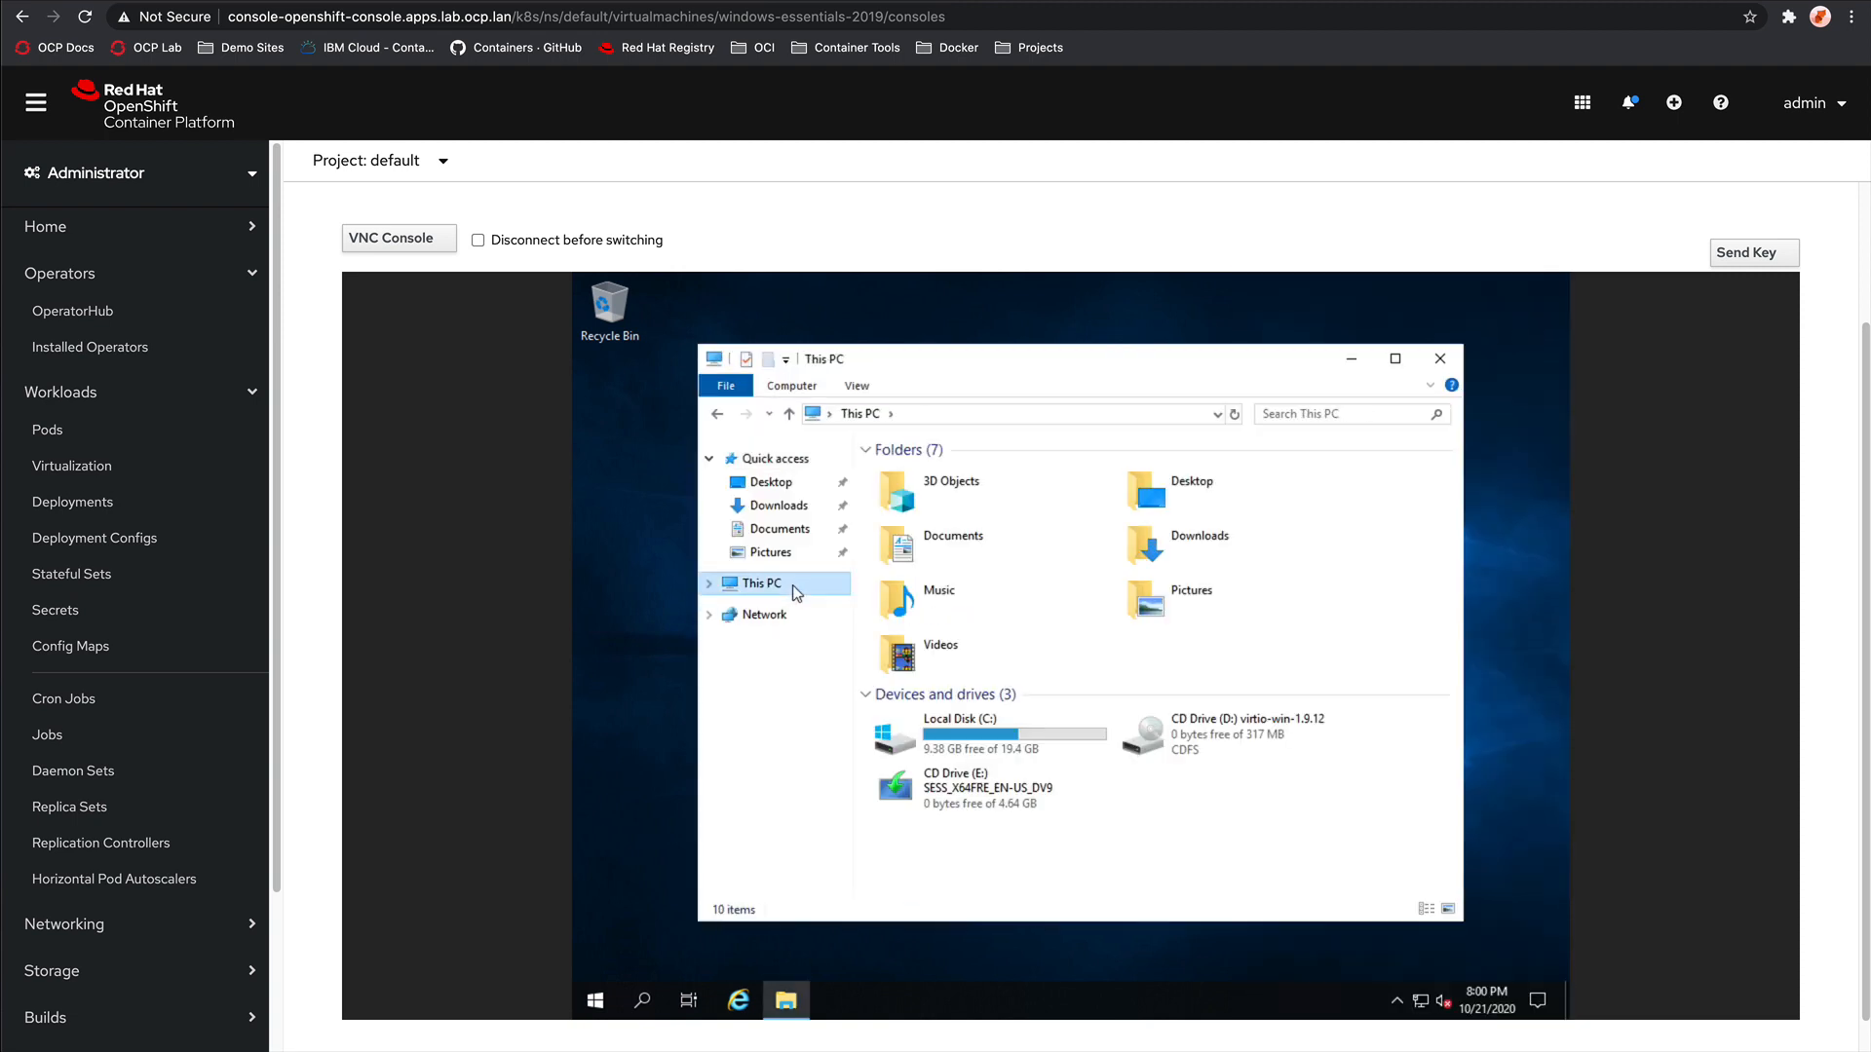
Step: Run virtio-win-guest-tools from the virtio-win-1.9.12 CD drive (D:) and start the driver installation
double_click(1218, 737)
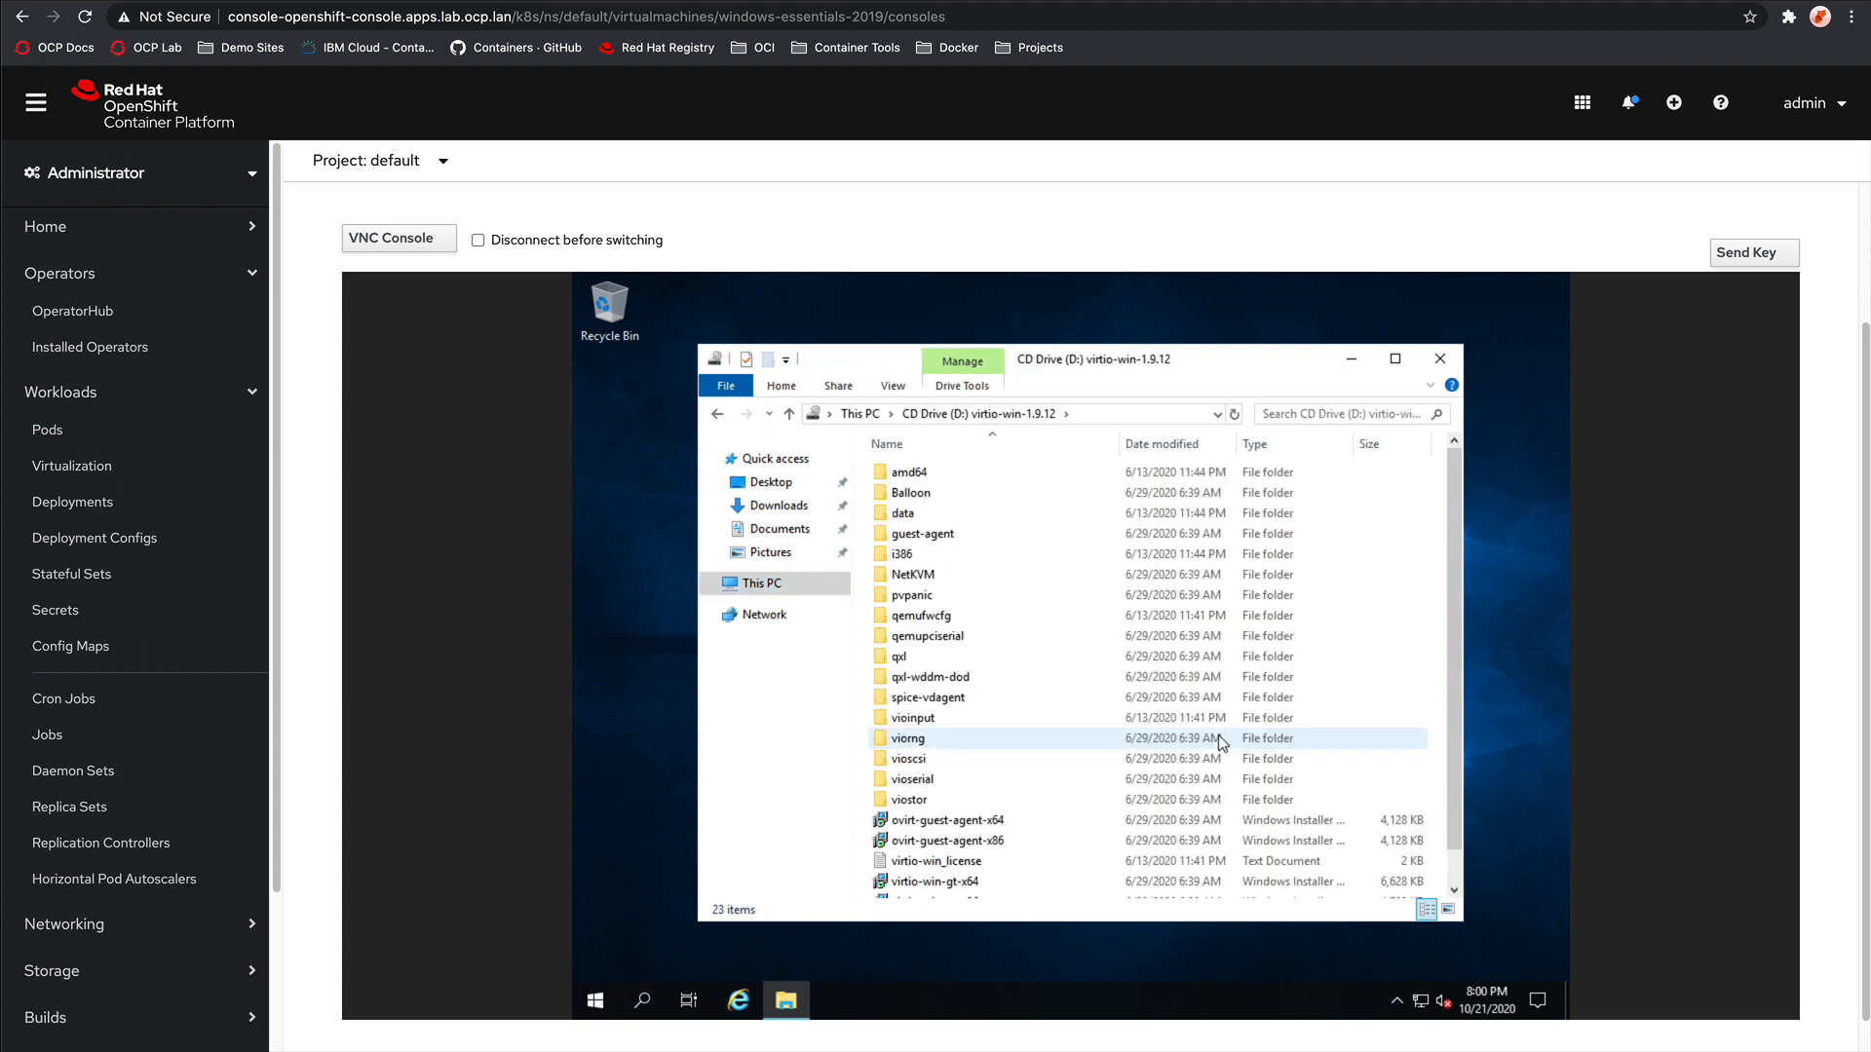
scroll(1220, 737, down, 1)
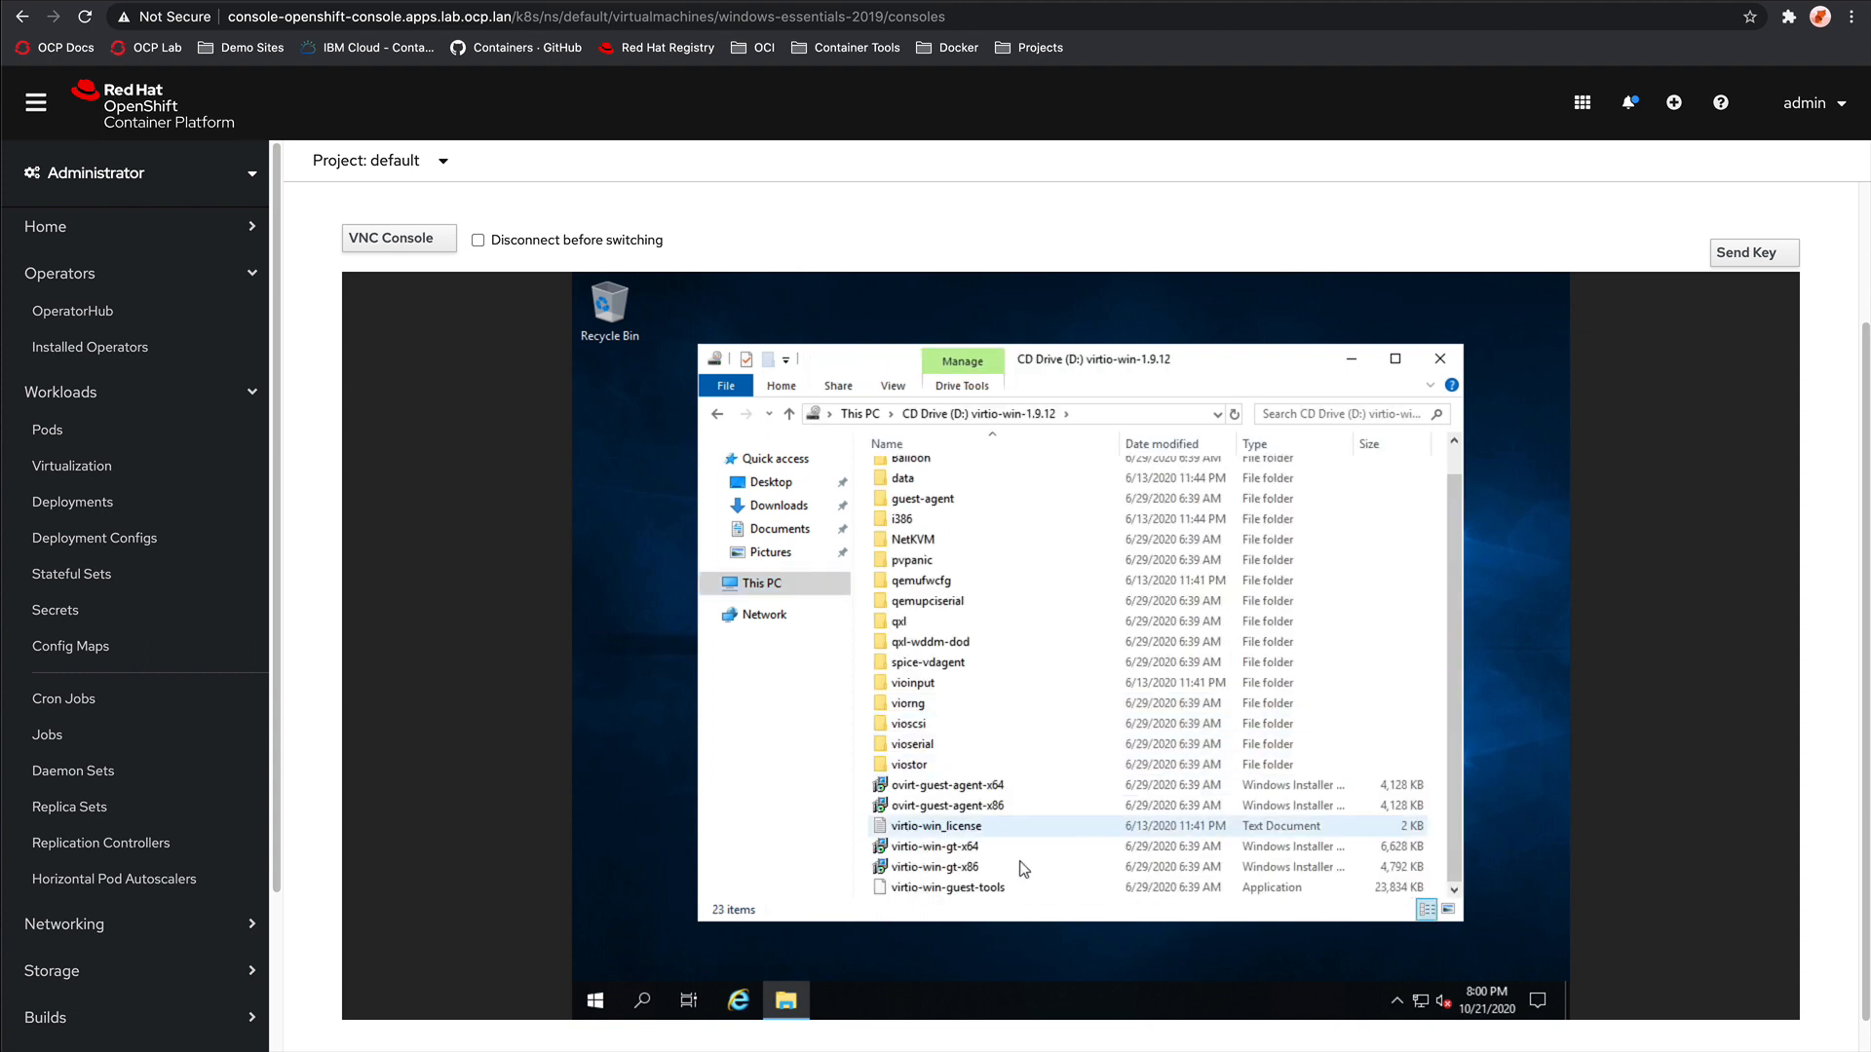
double_click(968, 889)
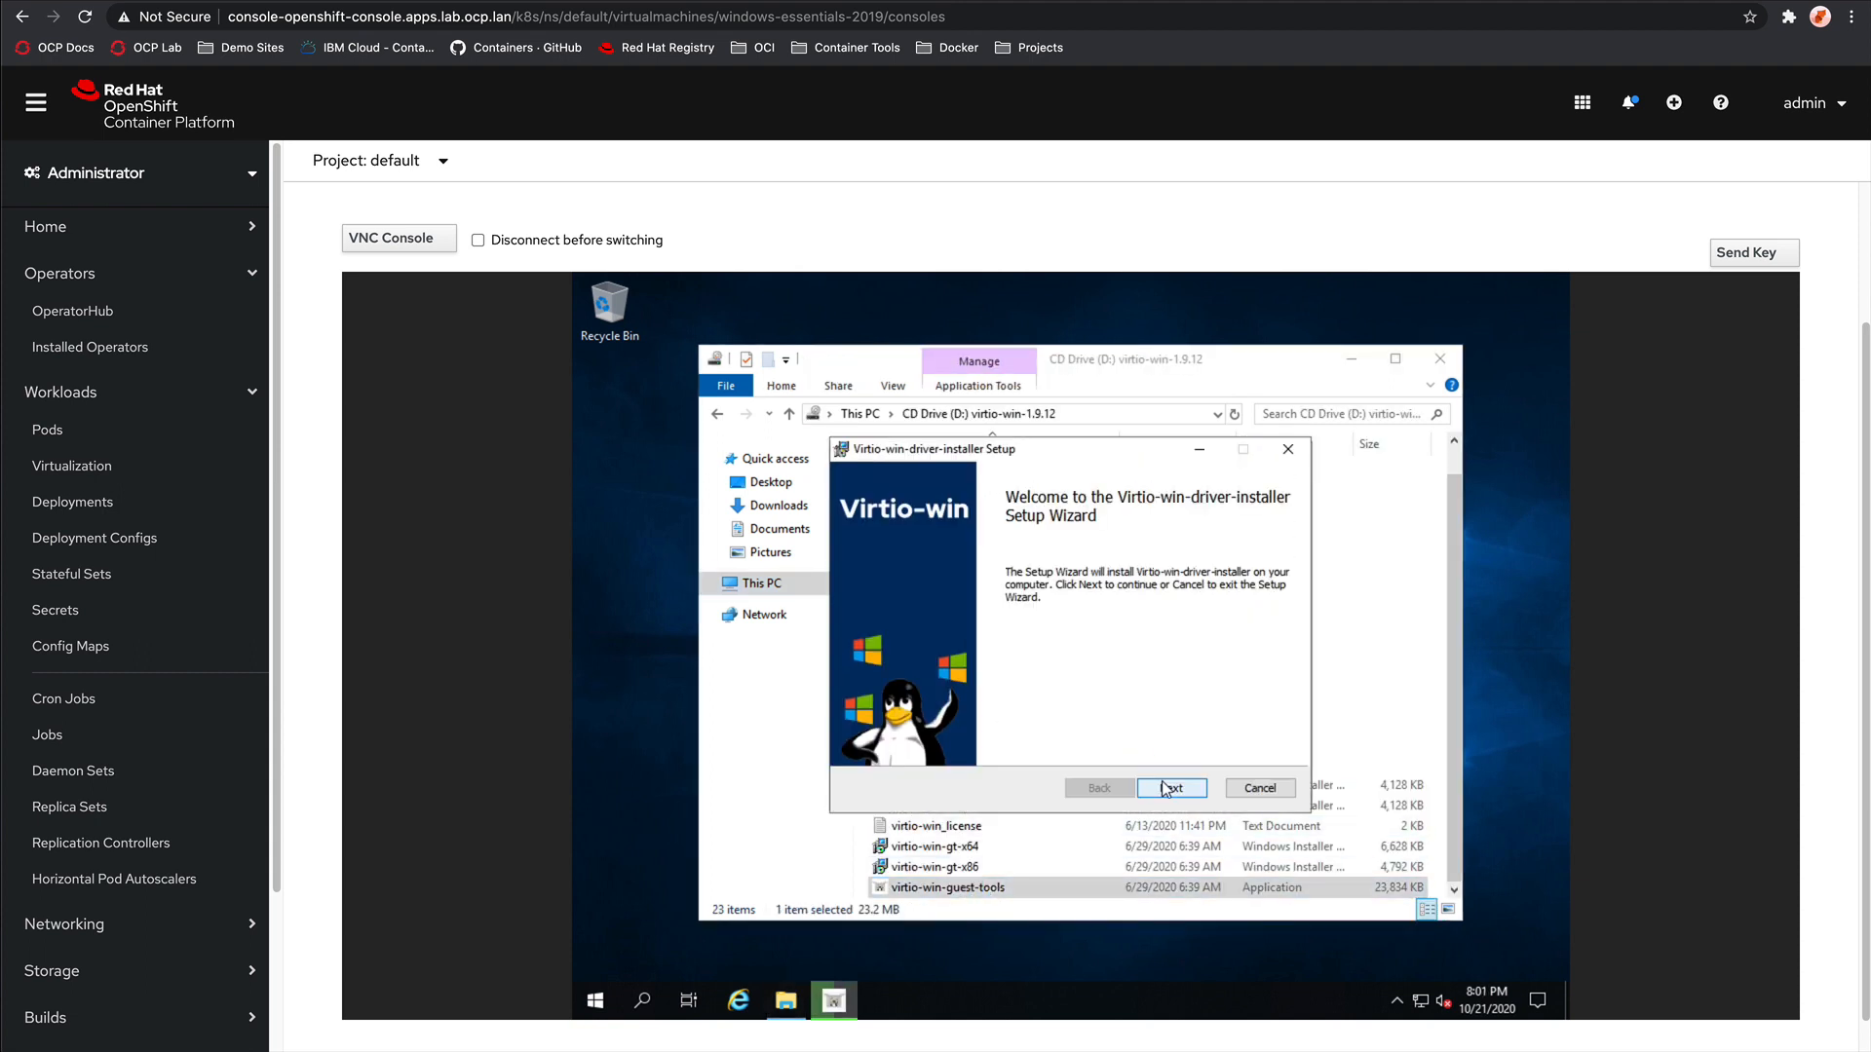
click(1169, 788)
click(1166, 789)
click(1166, 790)
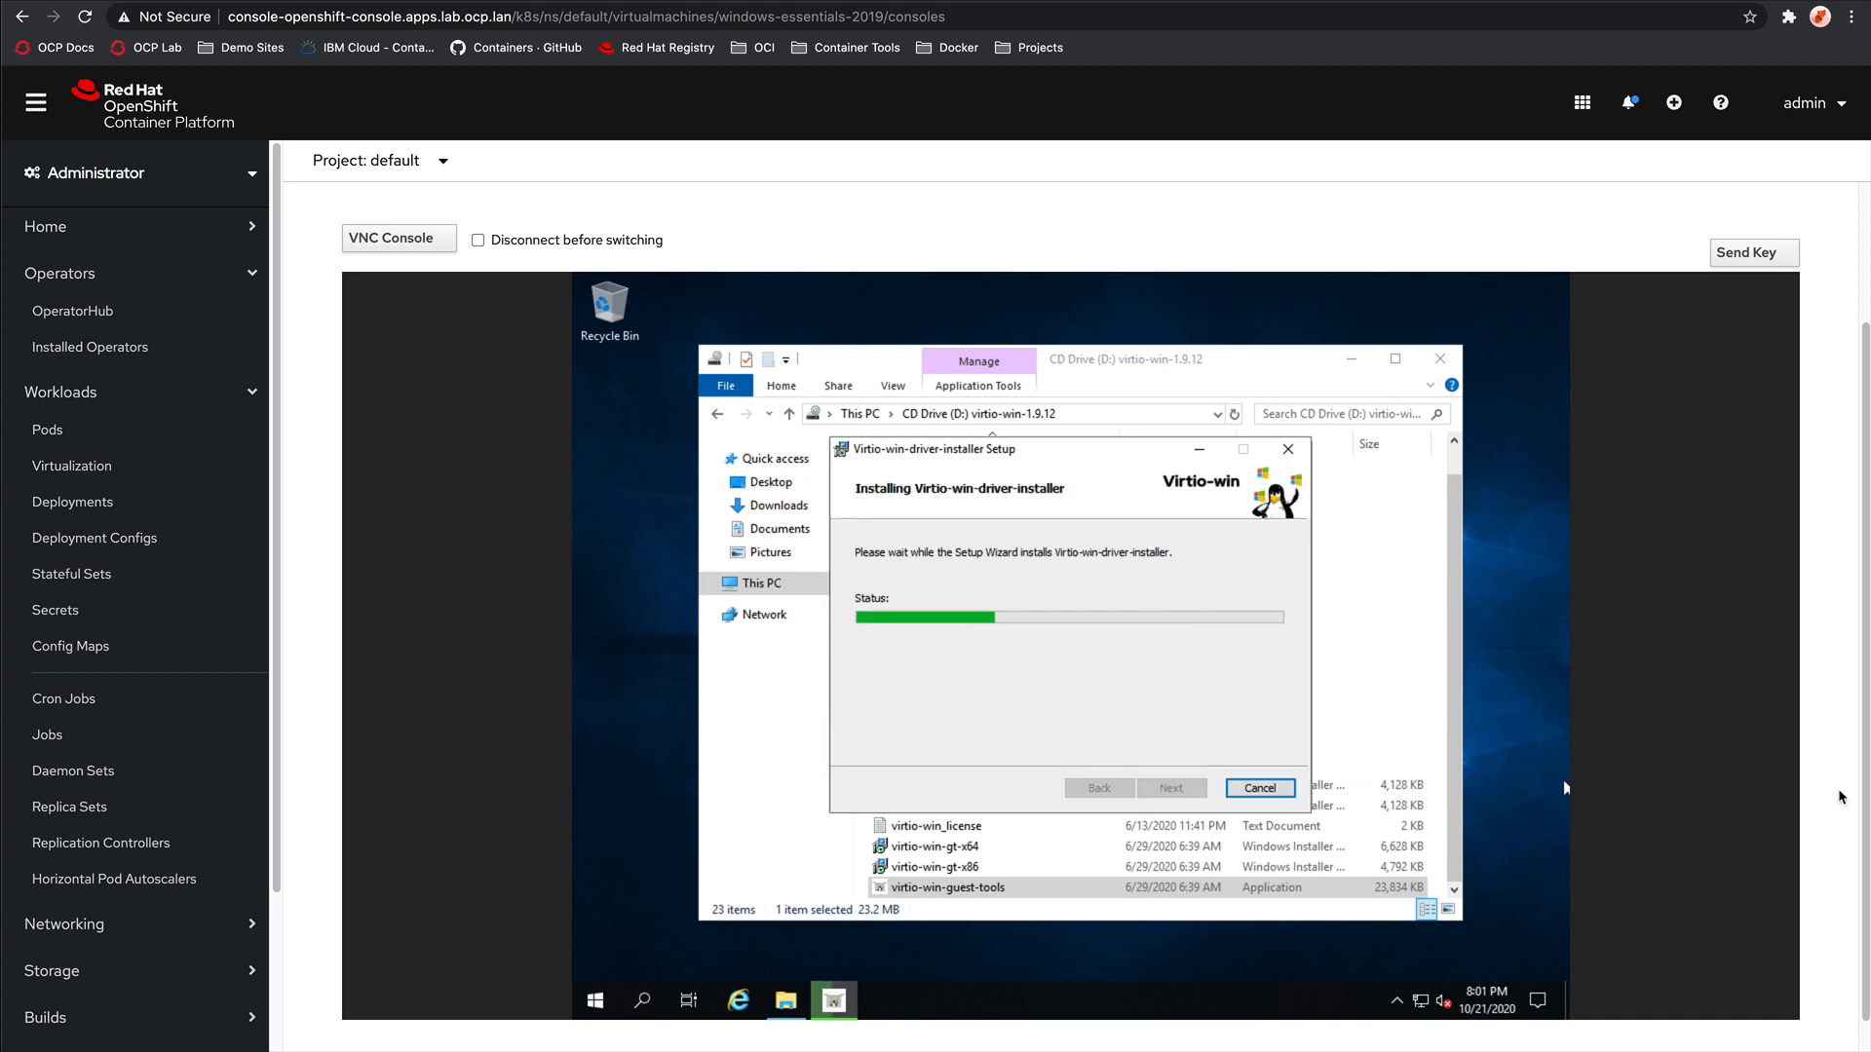
Step: Open a terminal in the virt-launcher pod that runs the windows-essentials-2019 virtual machine
scroll(1841, 796, up, 3)
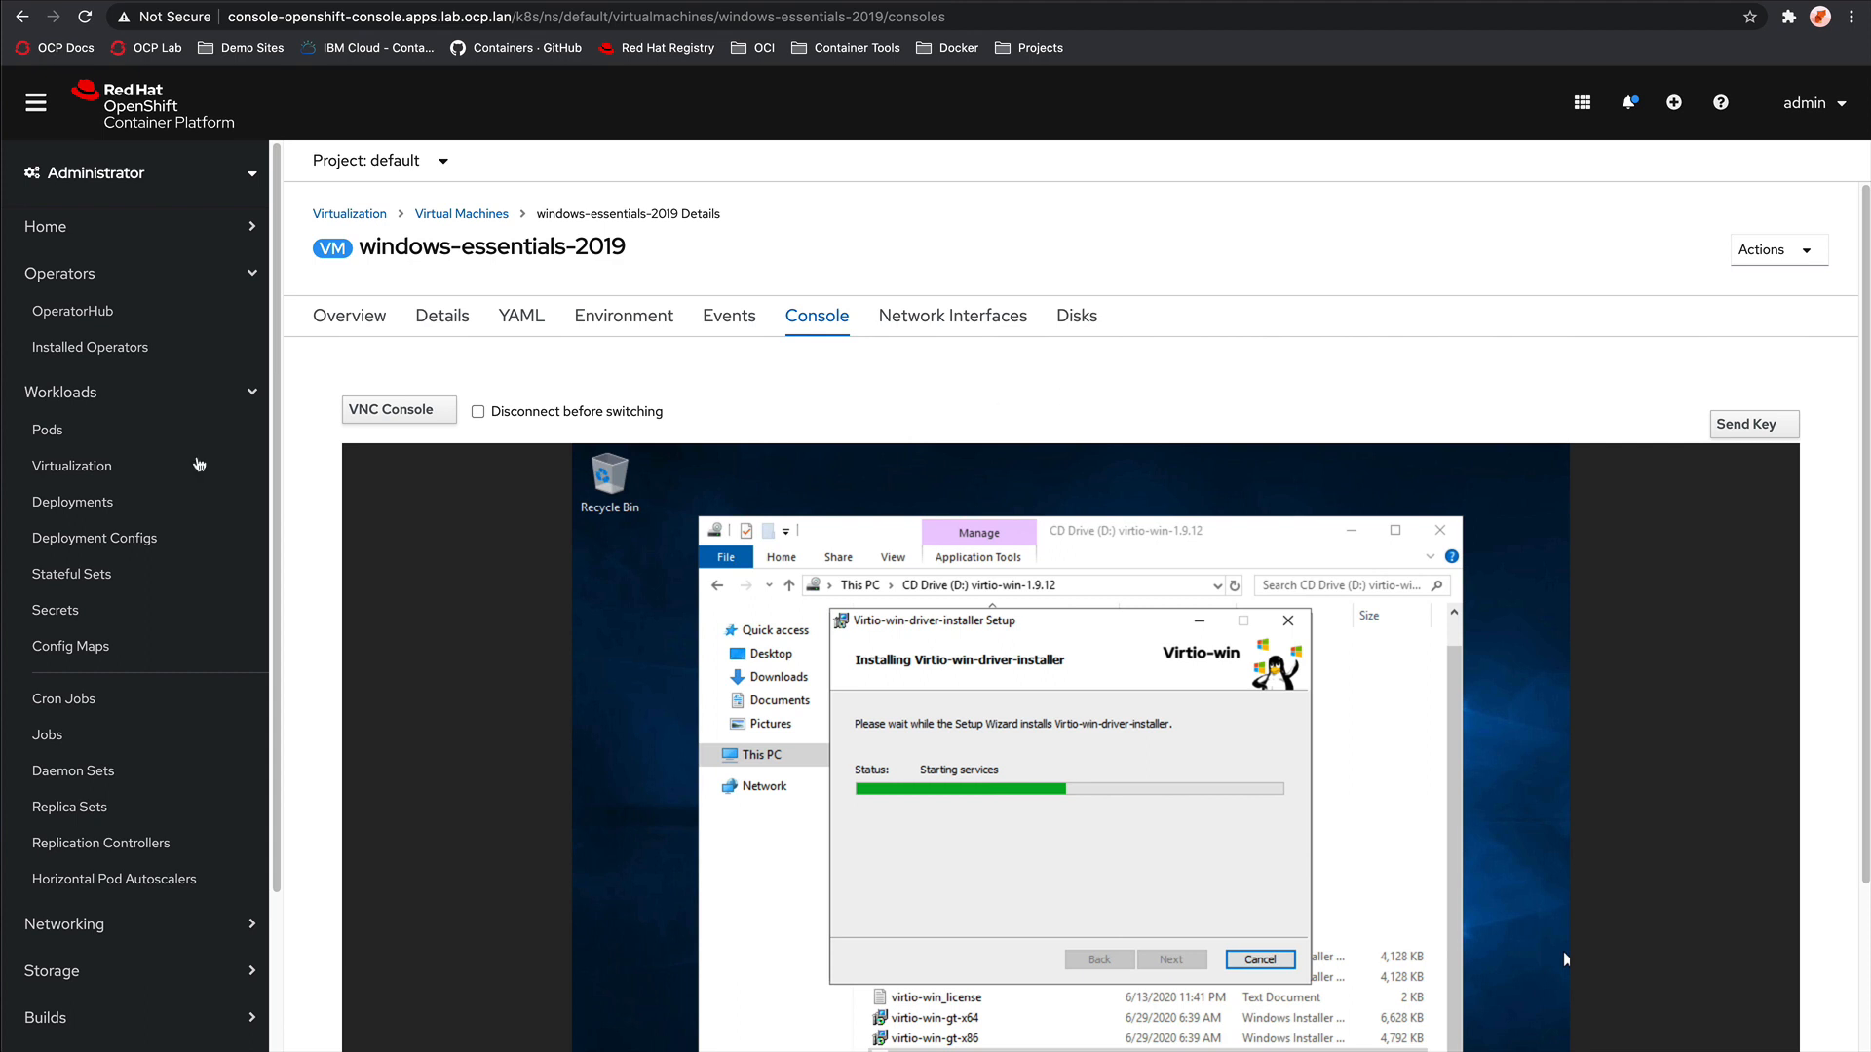
click(95, 436)
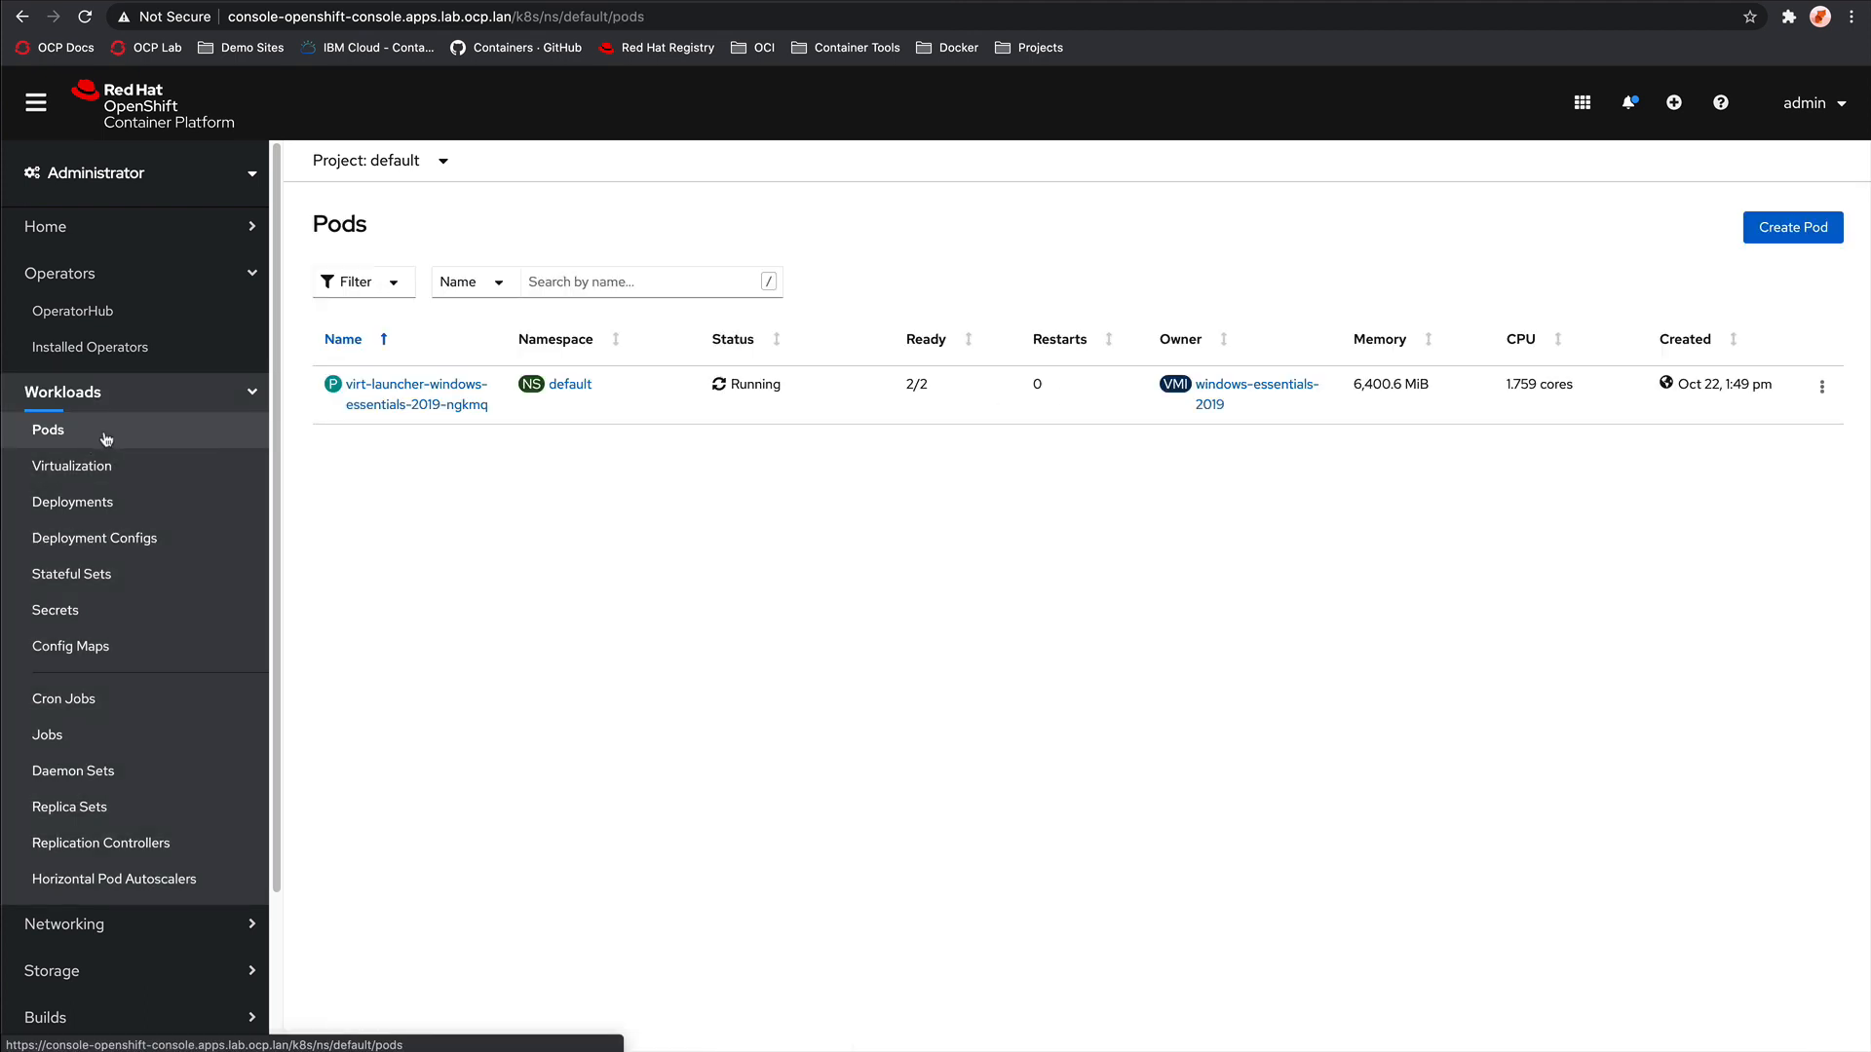
click(373, 406)
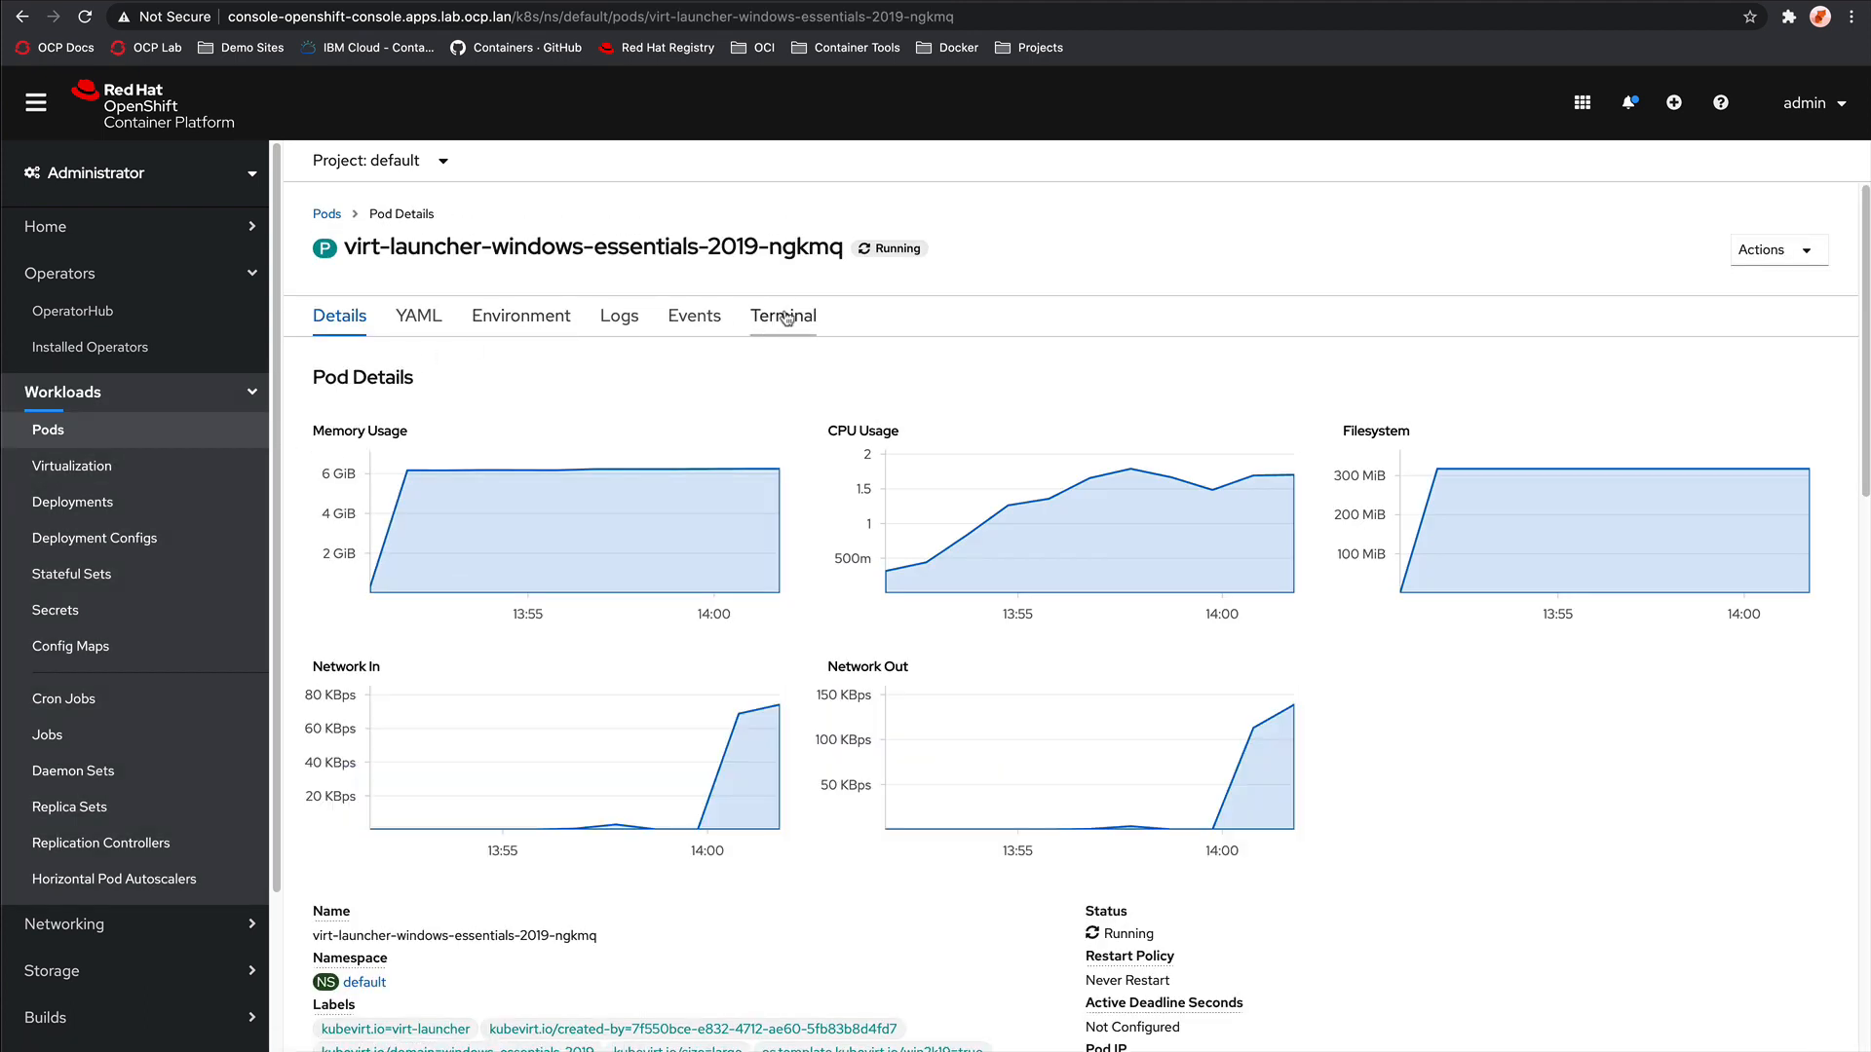
click(799, 315)
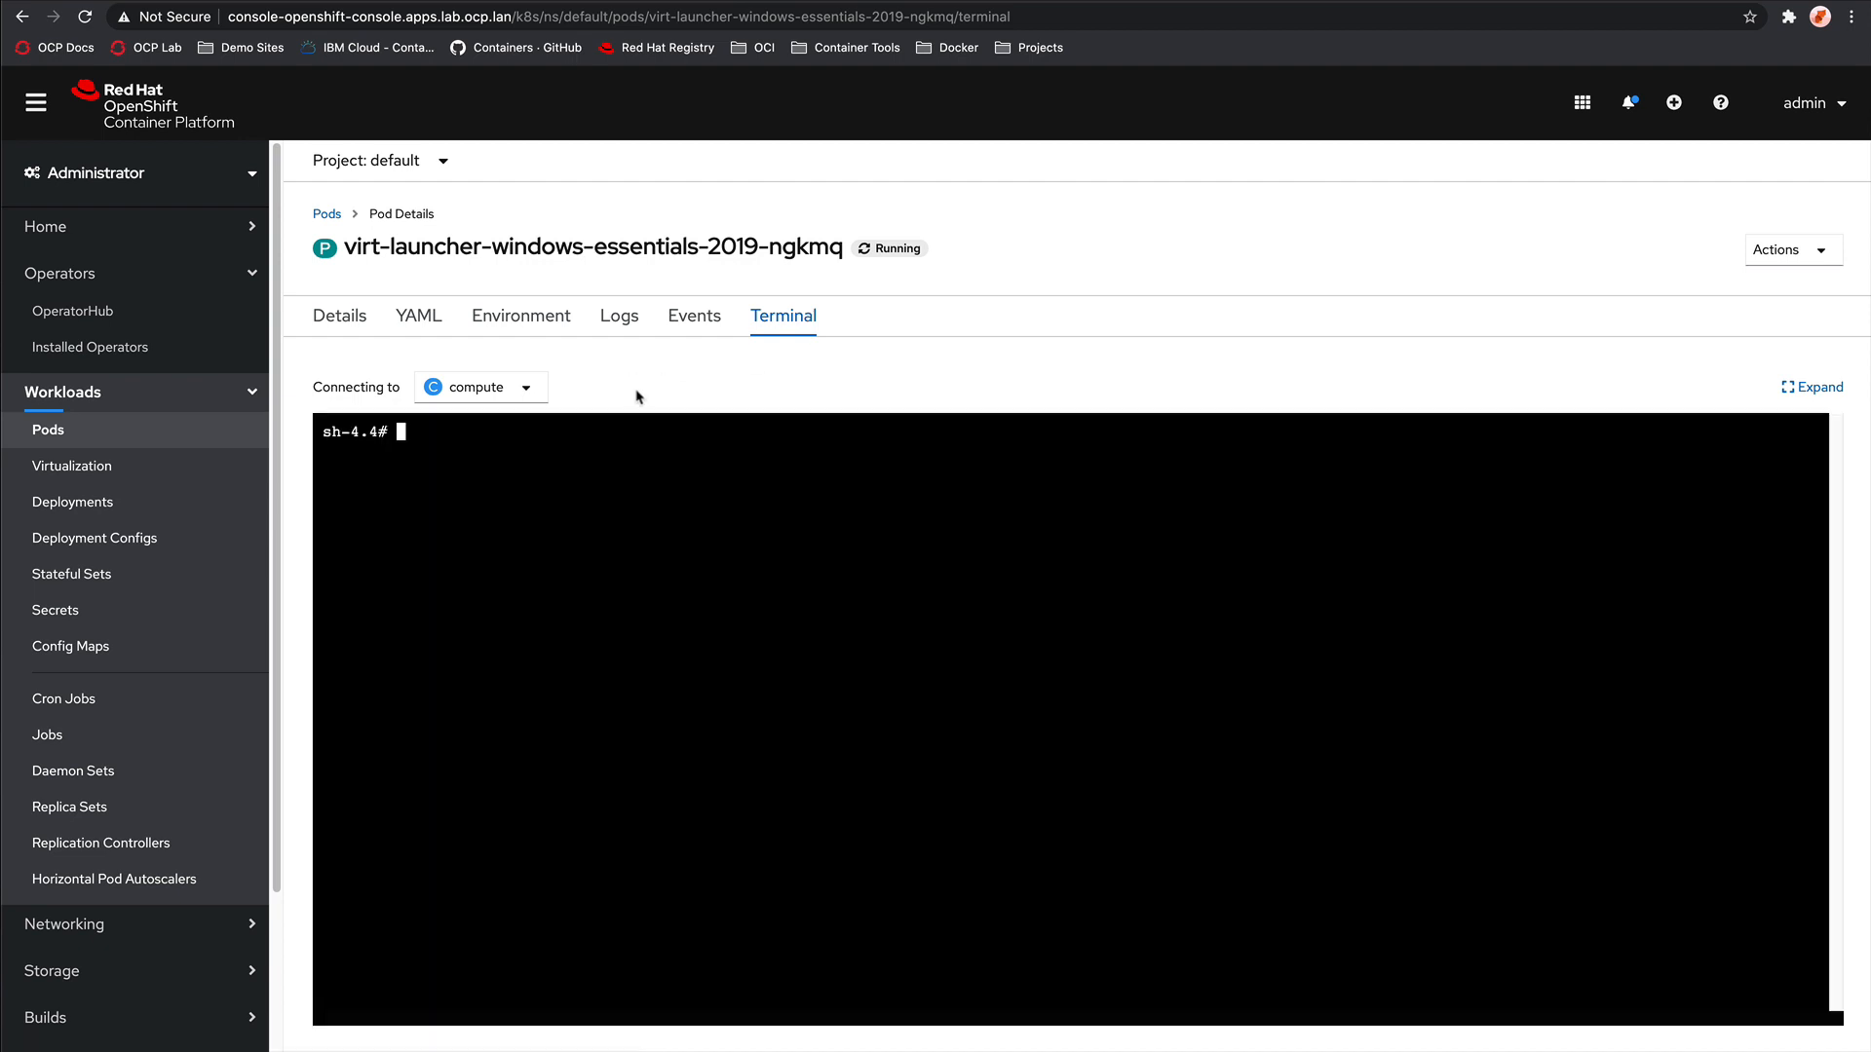
Step: List the processes in the pod's compute container as a tree with ps -ef --forest
text(ps -ef)
text(--forest | less)
key(Return)
key(Up)
key(BackSpace)
key(BackSpace)
key(BackSpace)
key(BackSpace)
key(BackSpace)
key(BackSpace)
key(BackSpace)
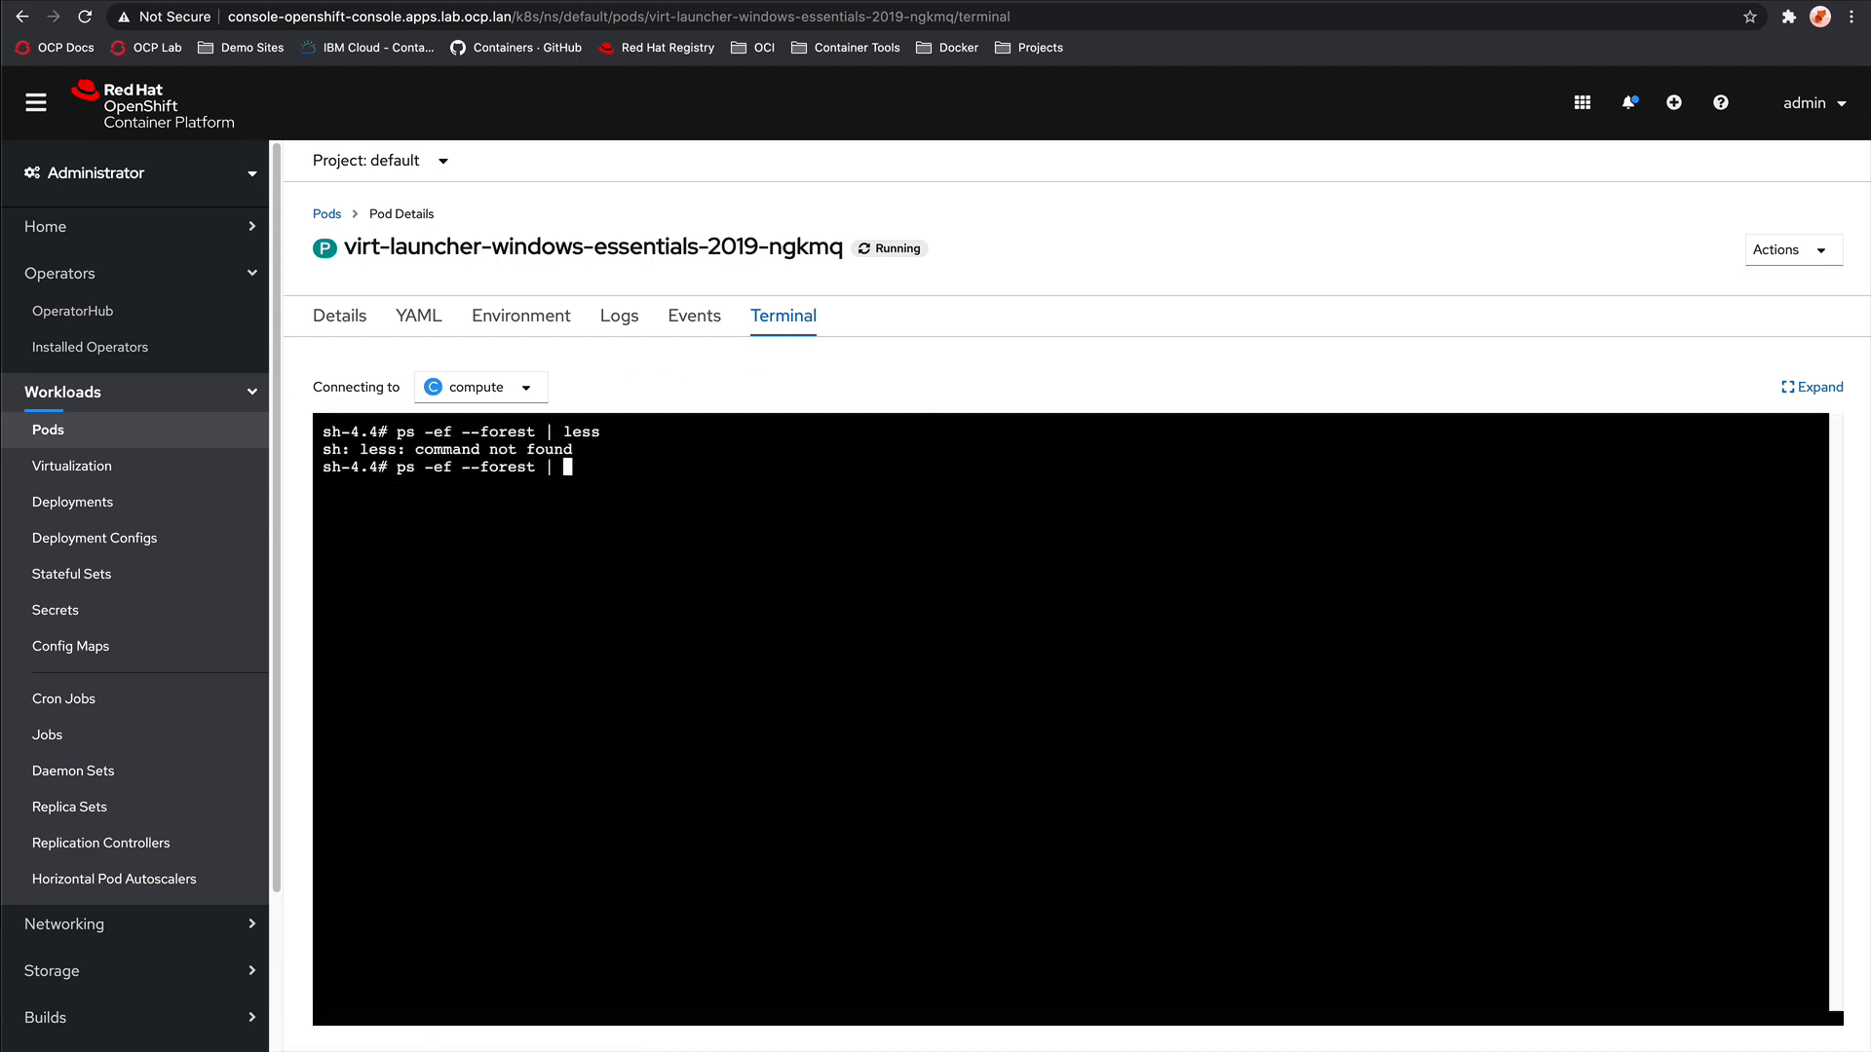
key(Return)
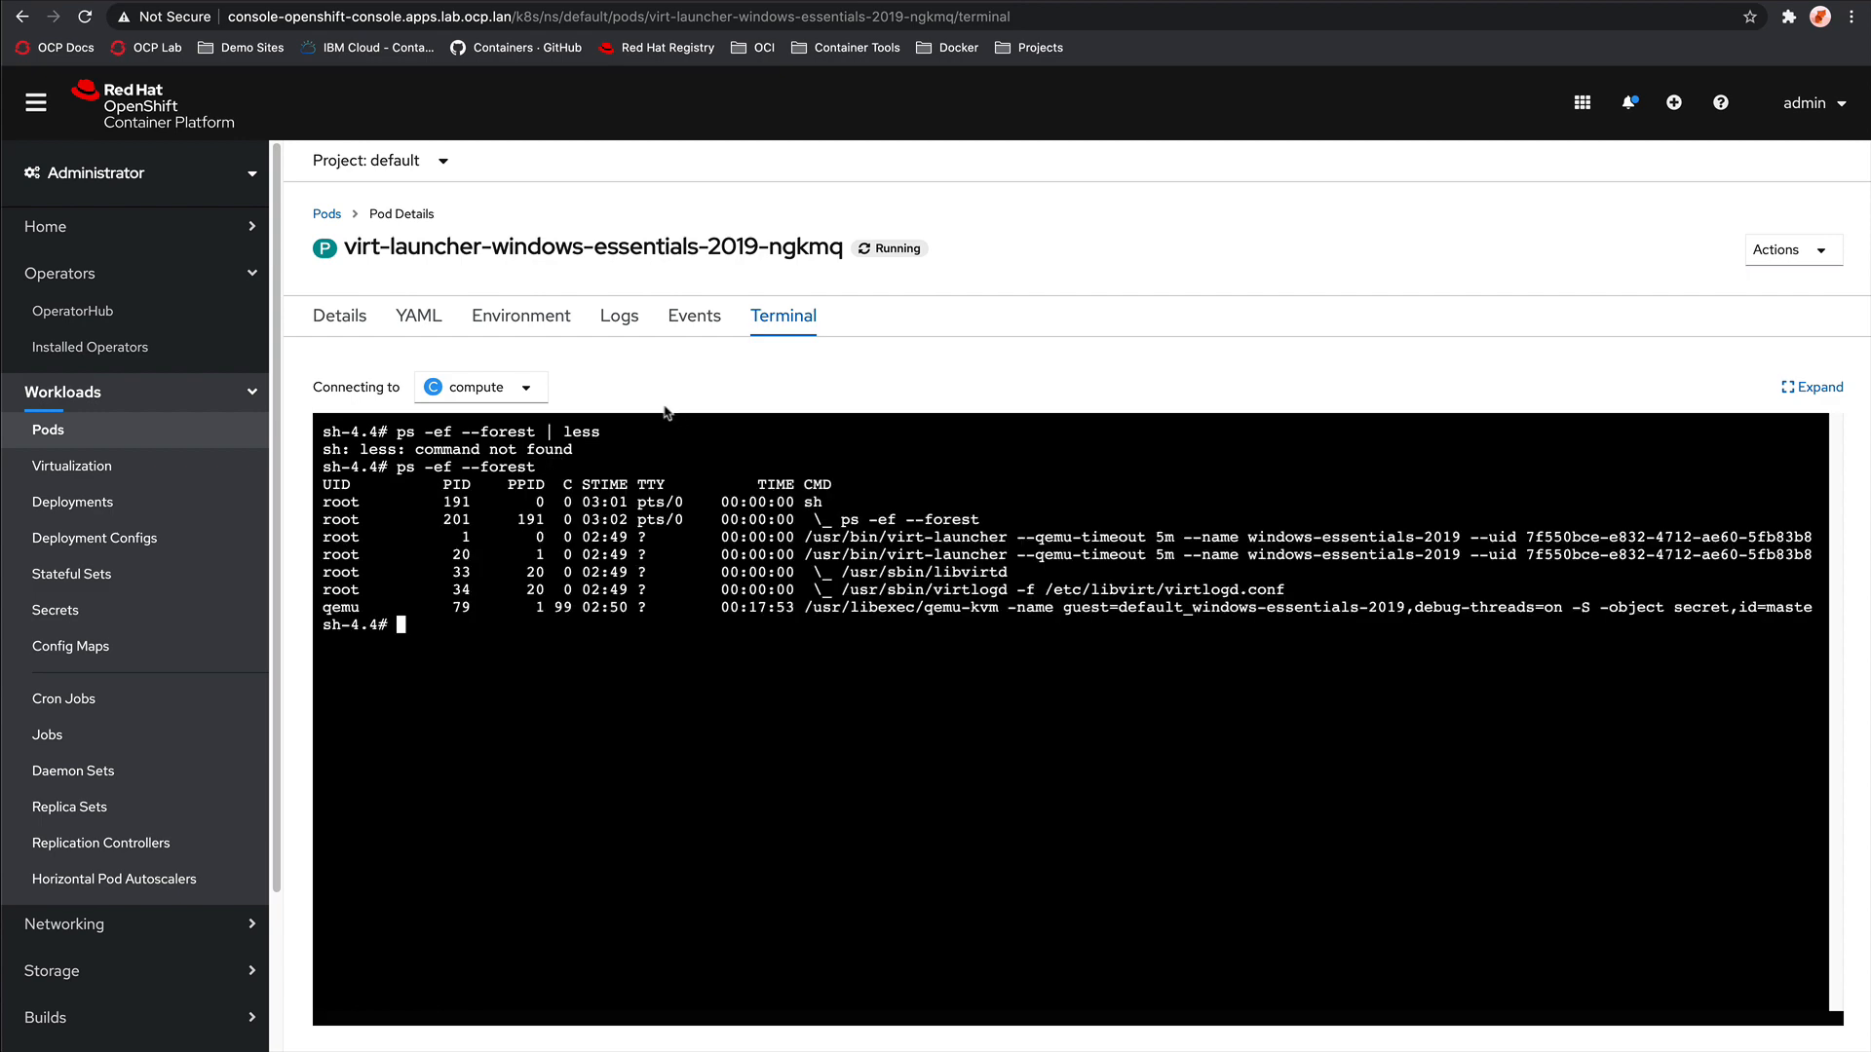
Step: Return to the windows-essentials-2019 console and close the finished guest tools installer and the File Explorer window
click(72, 467)
click(390, 524)
click(816, 314)
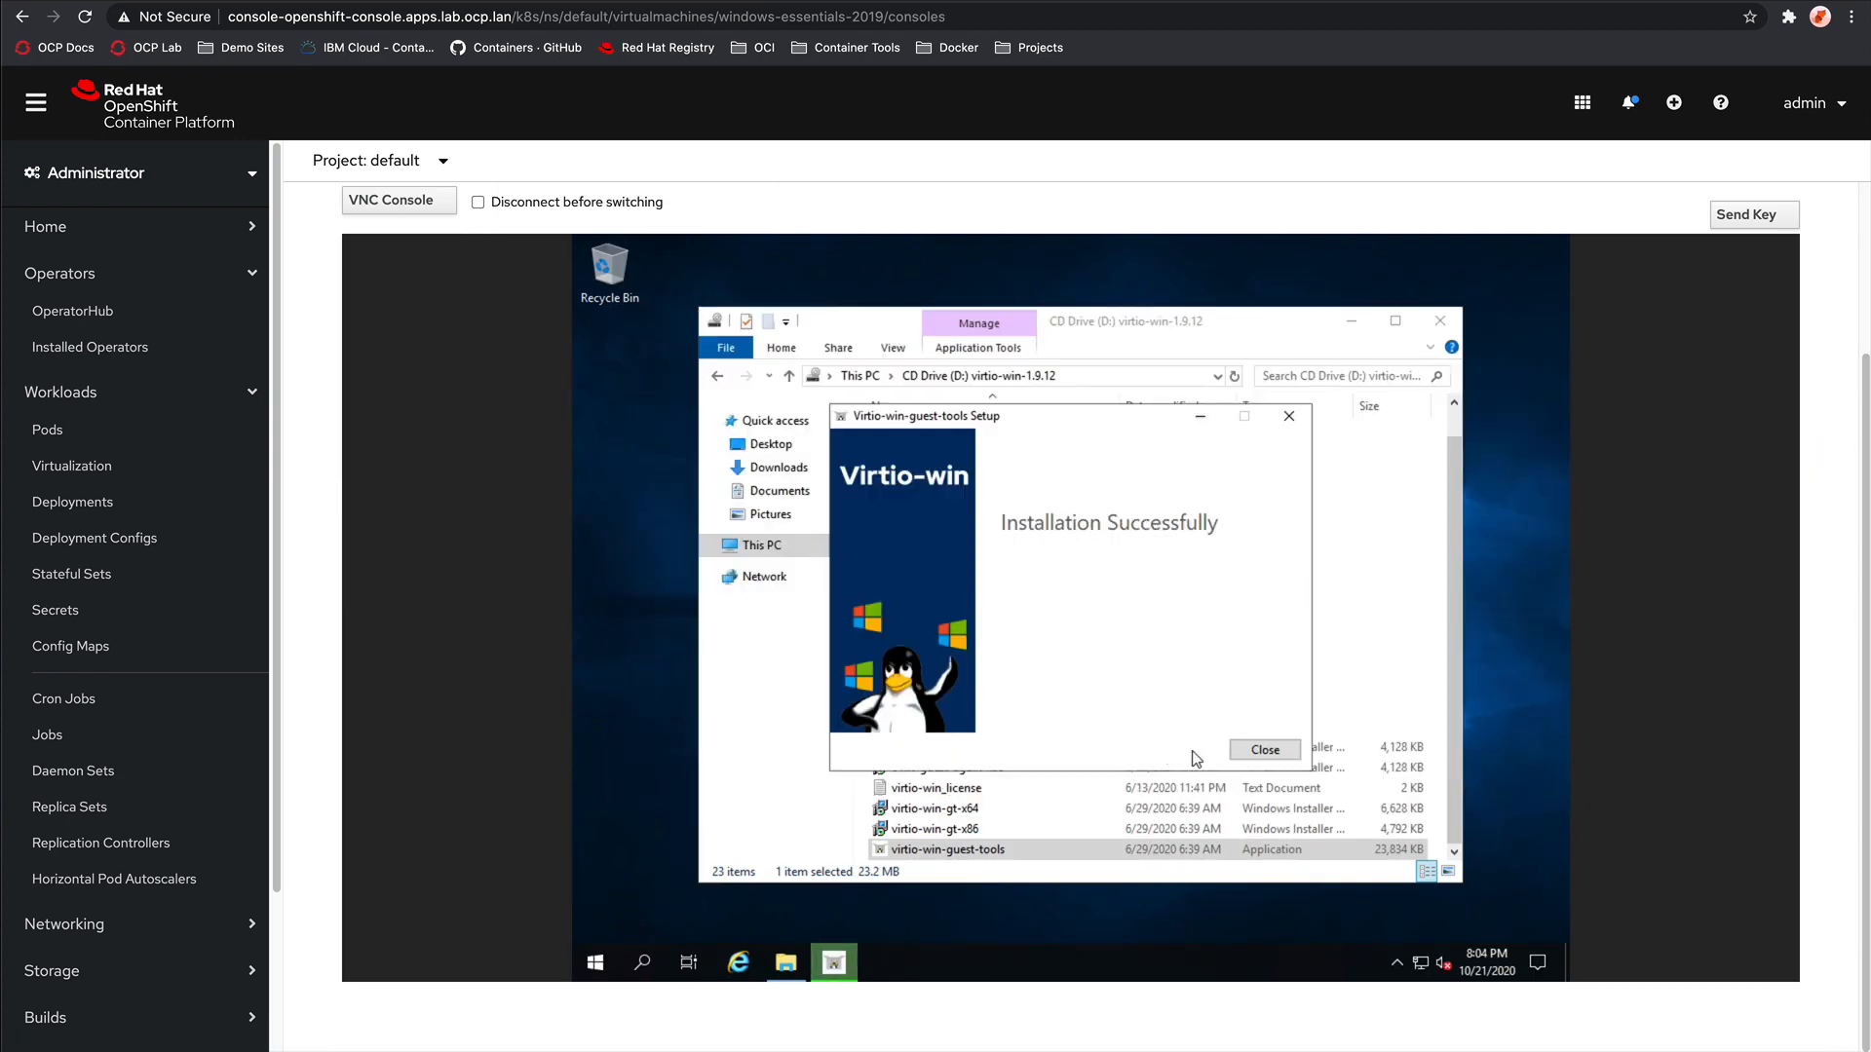
click(1264, 751)
click(1437, 317)
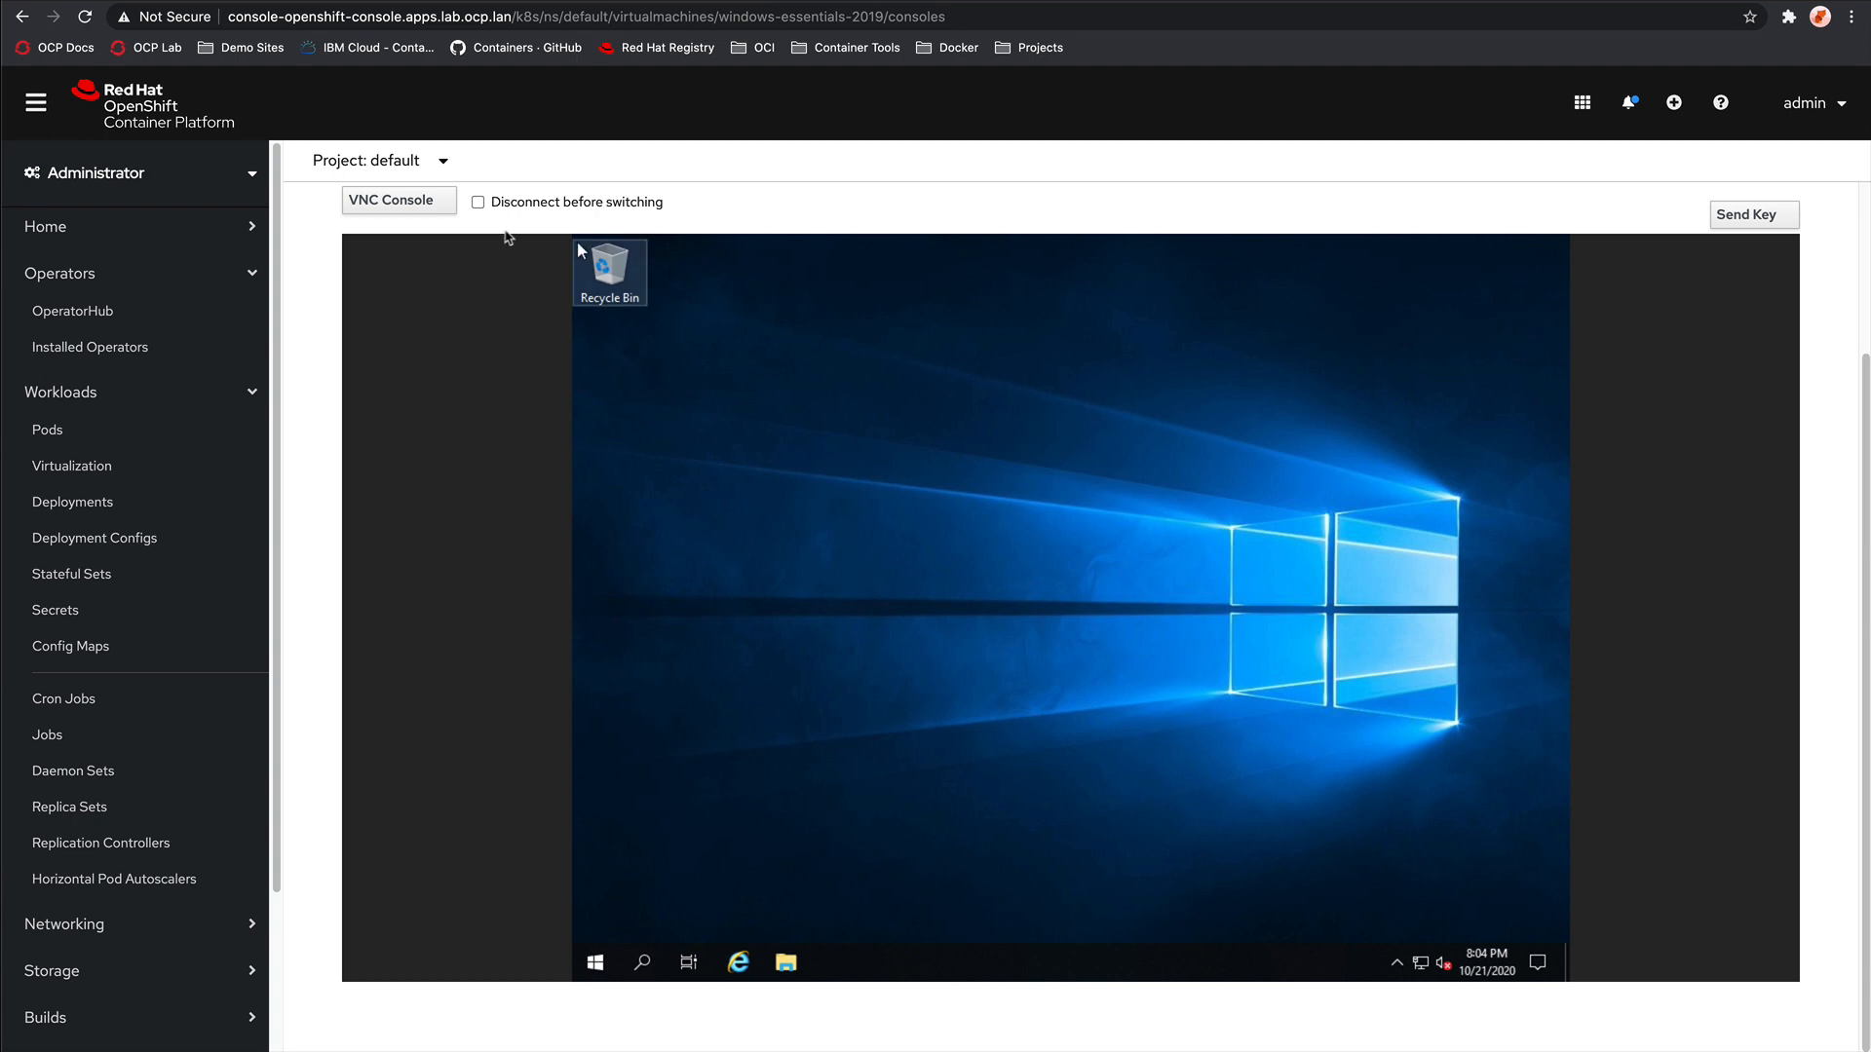
Step: View the Desktop Viewer's RDP instructions for the virtual machine and return to the VNC Console
click(436, 204)
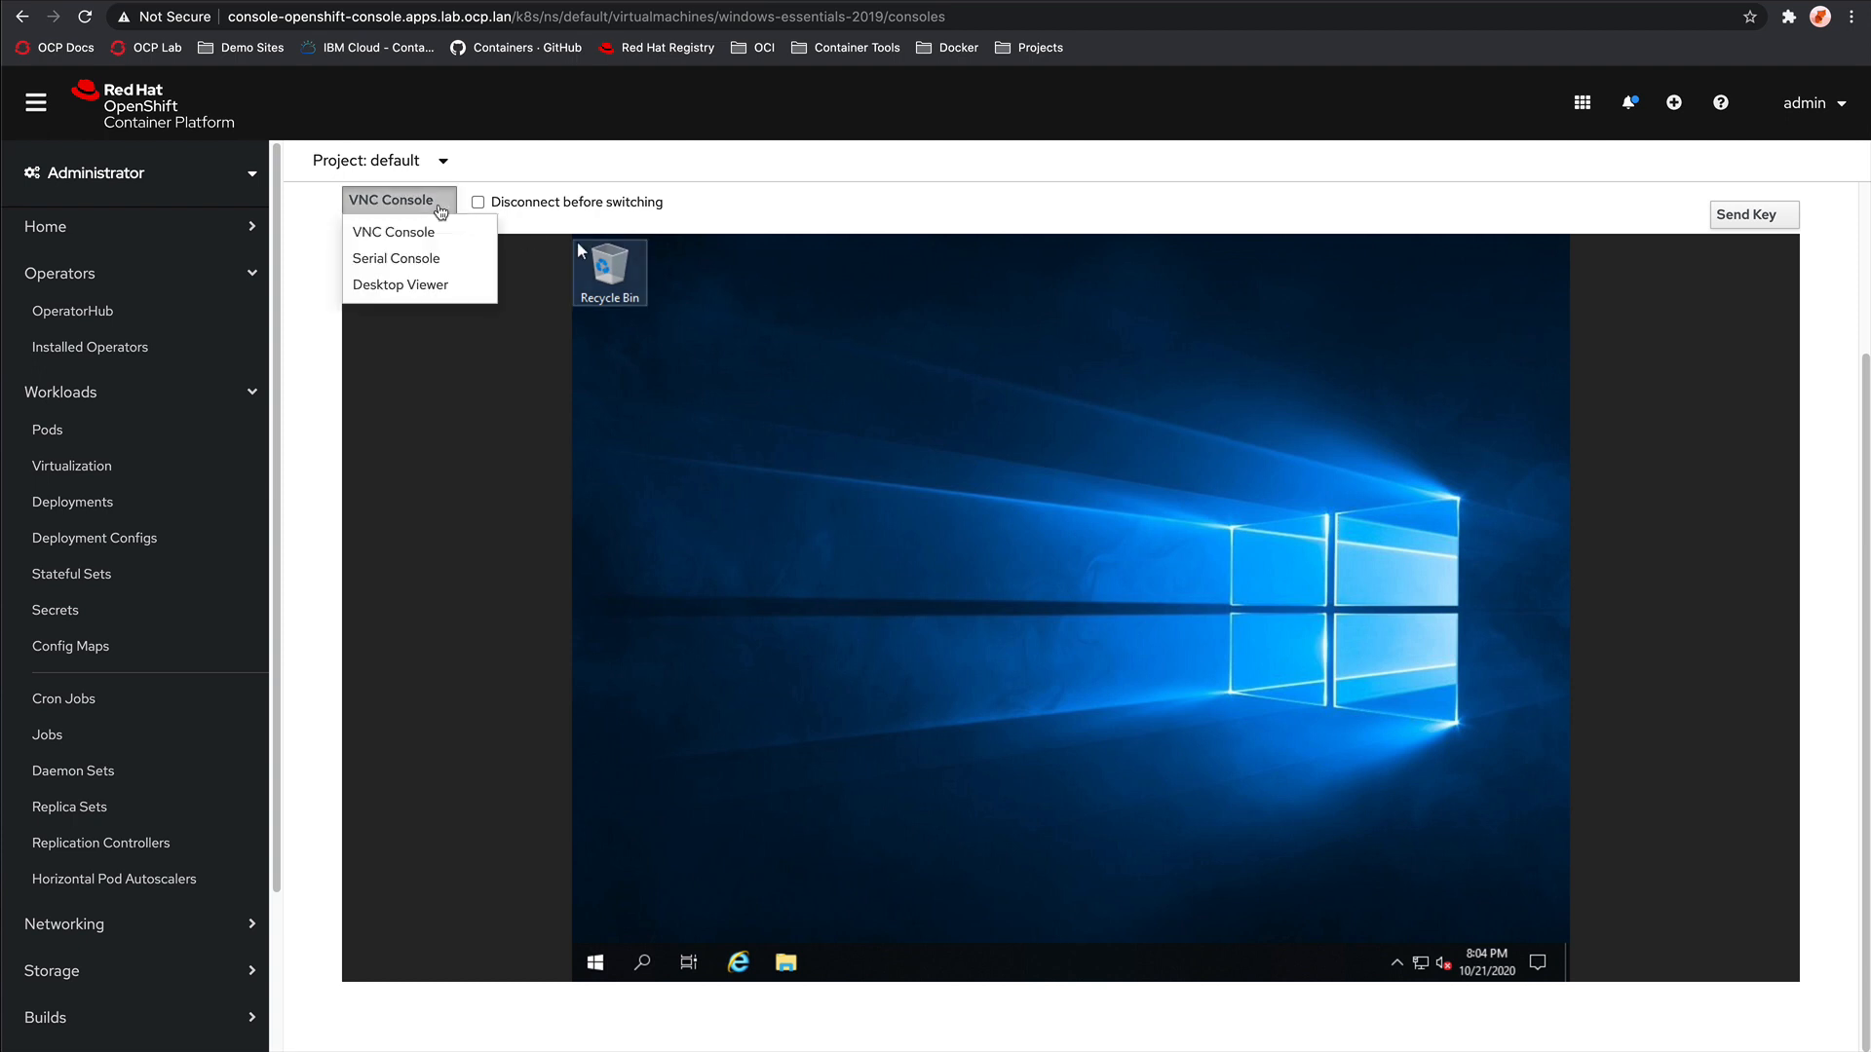
click(399, 289)
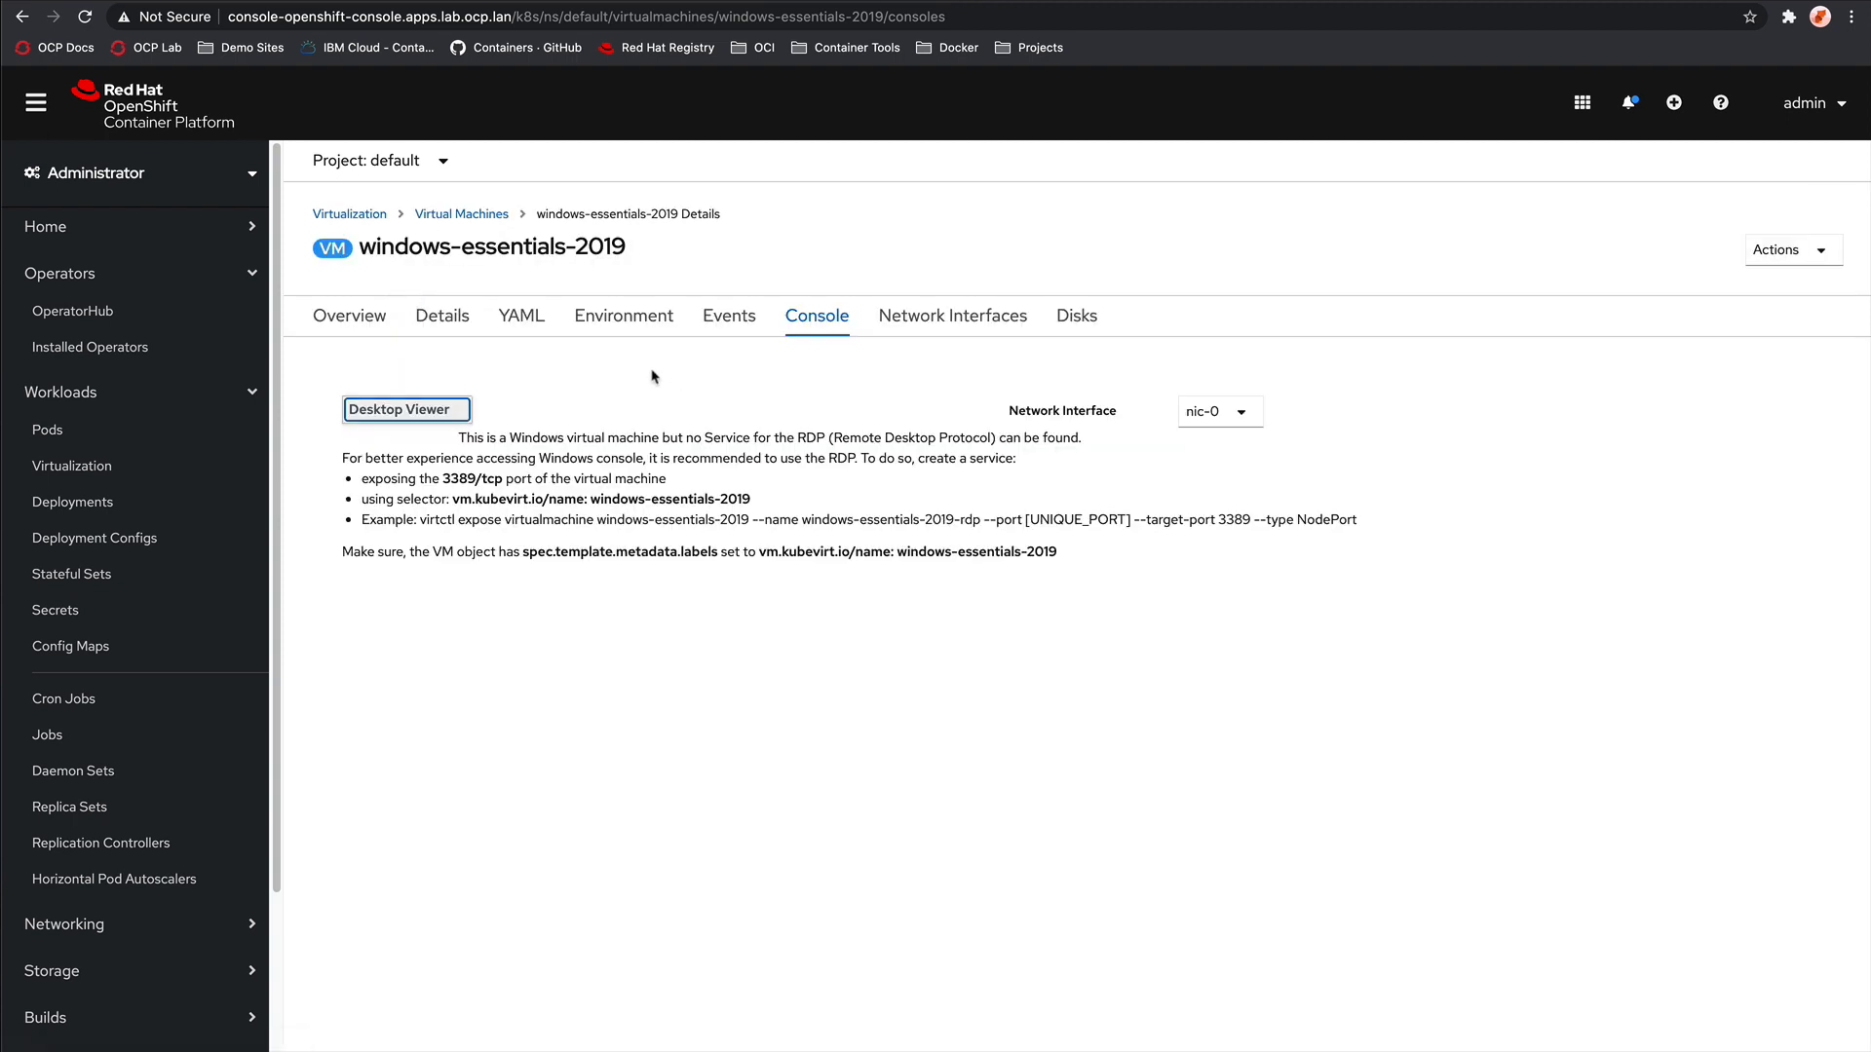
click(465, 410)
click(448, 439)
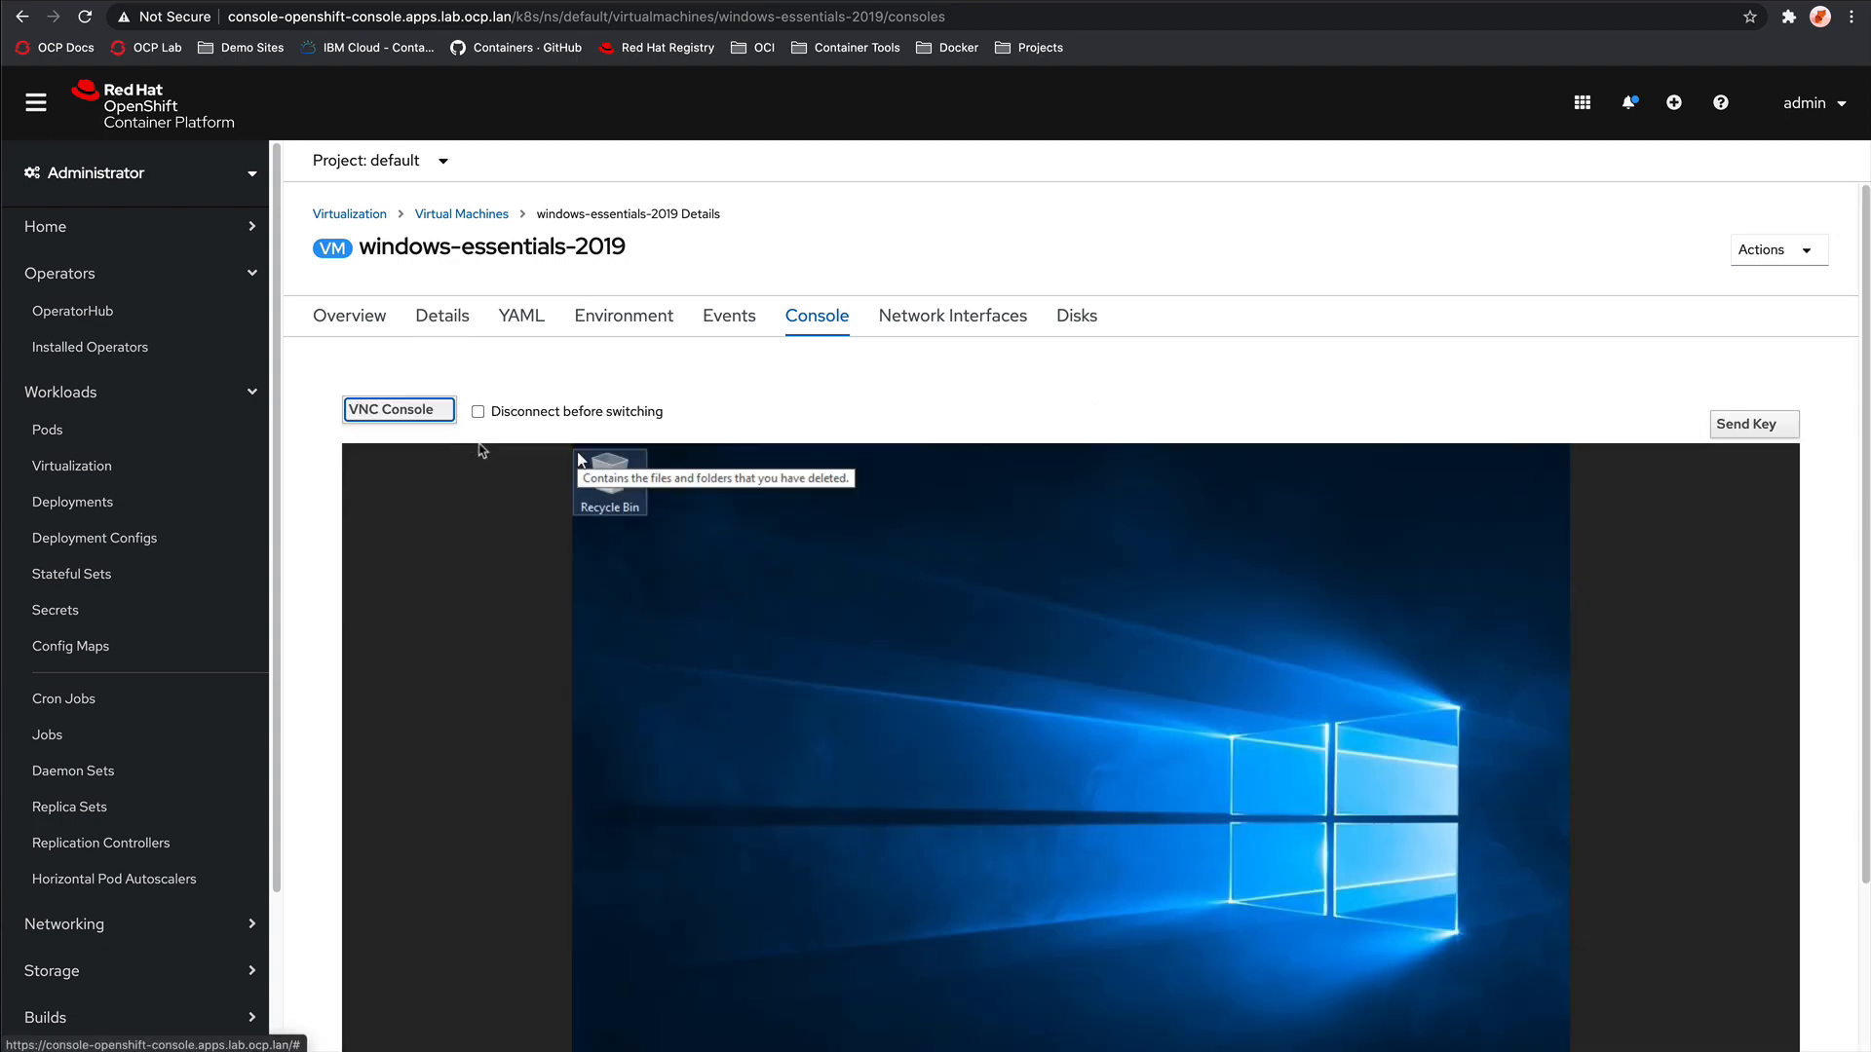
Step: Enable Remote Desktop in the Windows system settings of the virtual machine and confirm the change
scroll(1657, 545, down, 3)
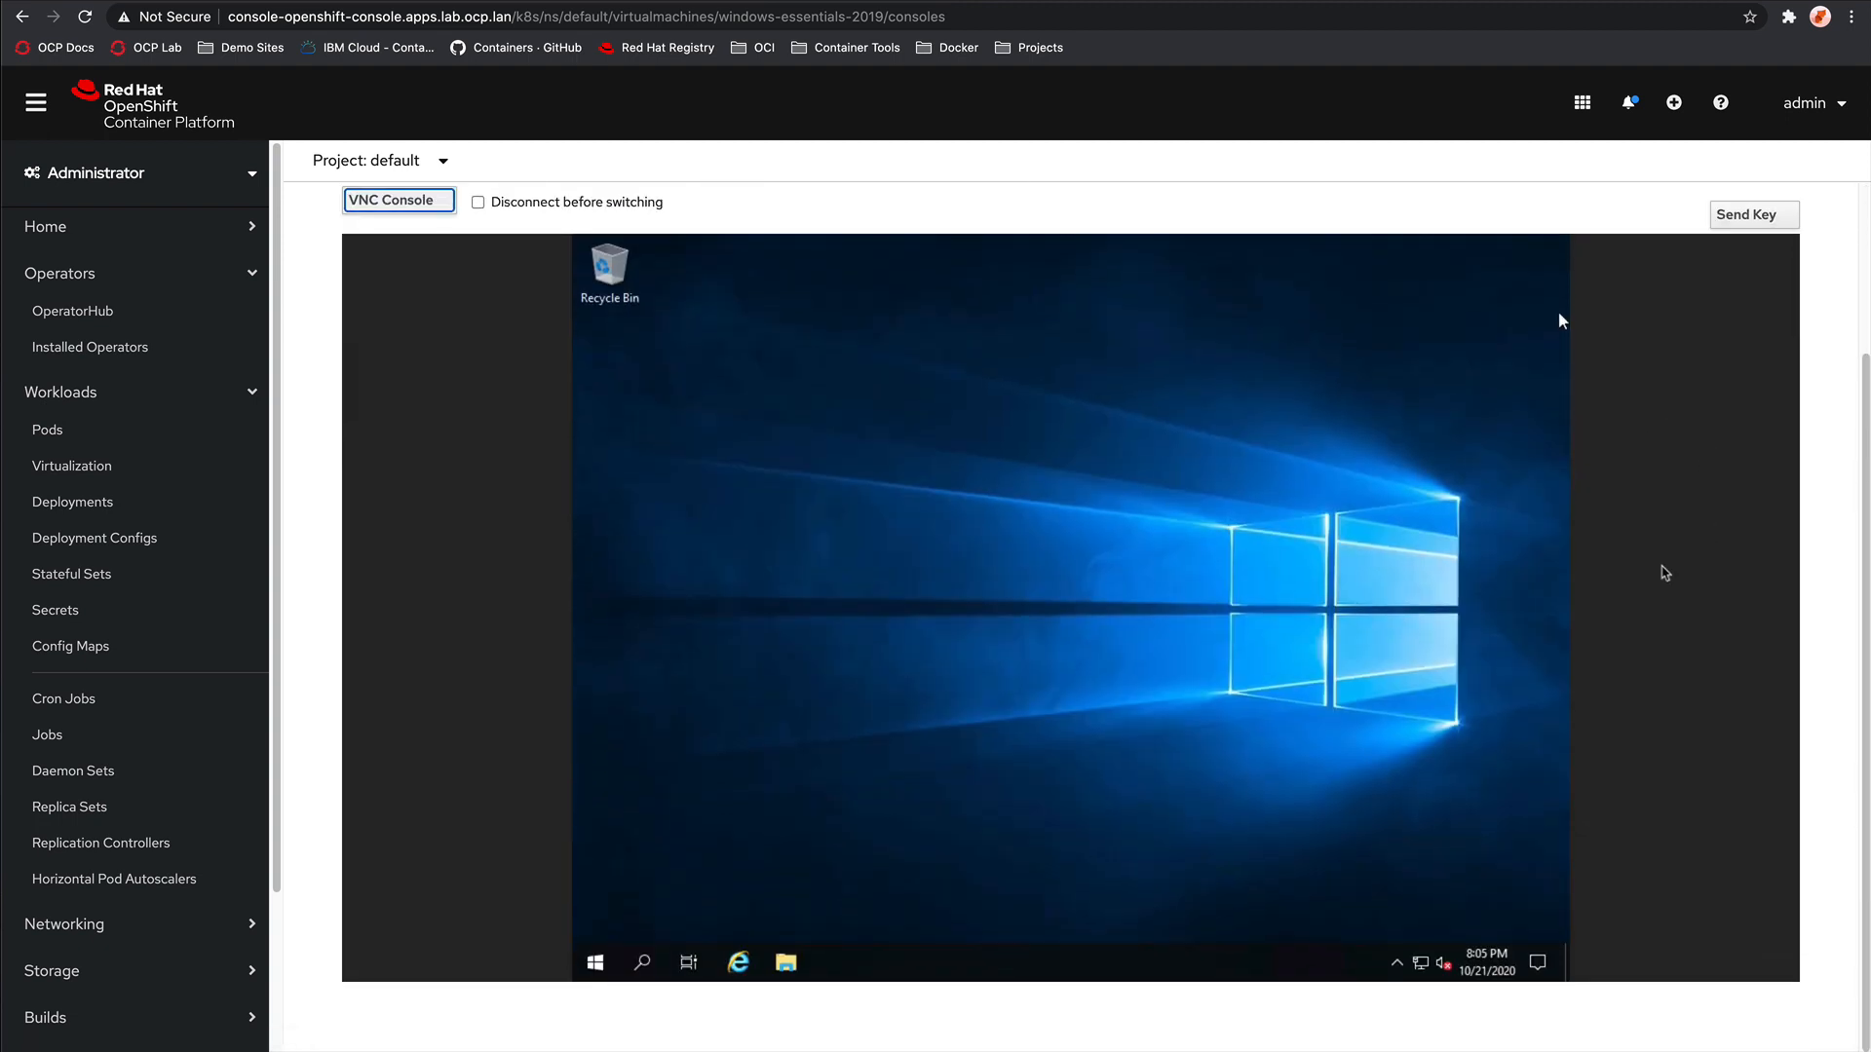
click(596, 963)
click(597, 874)
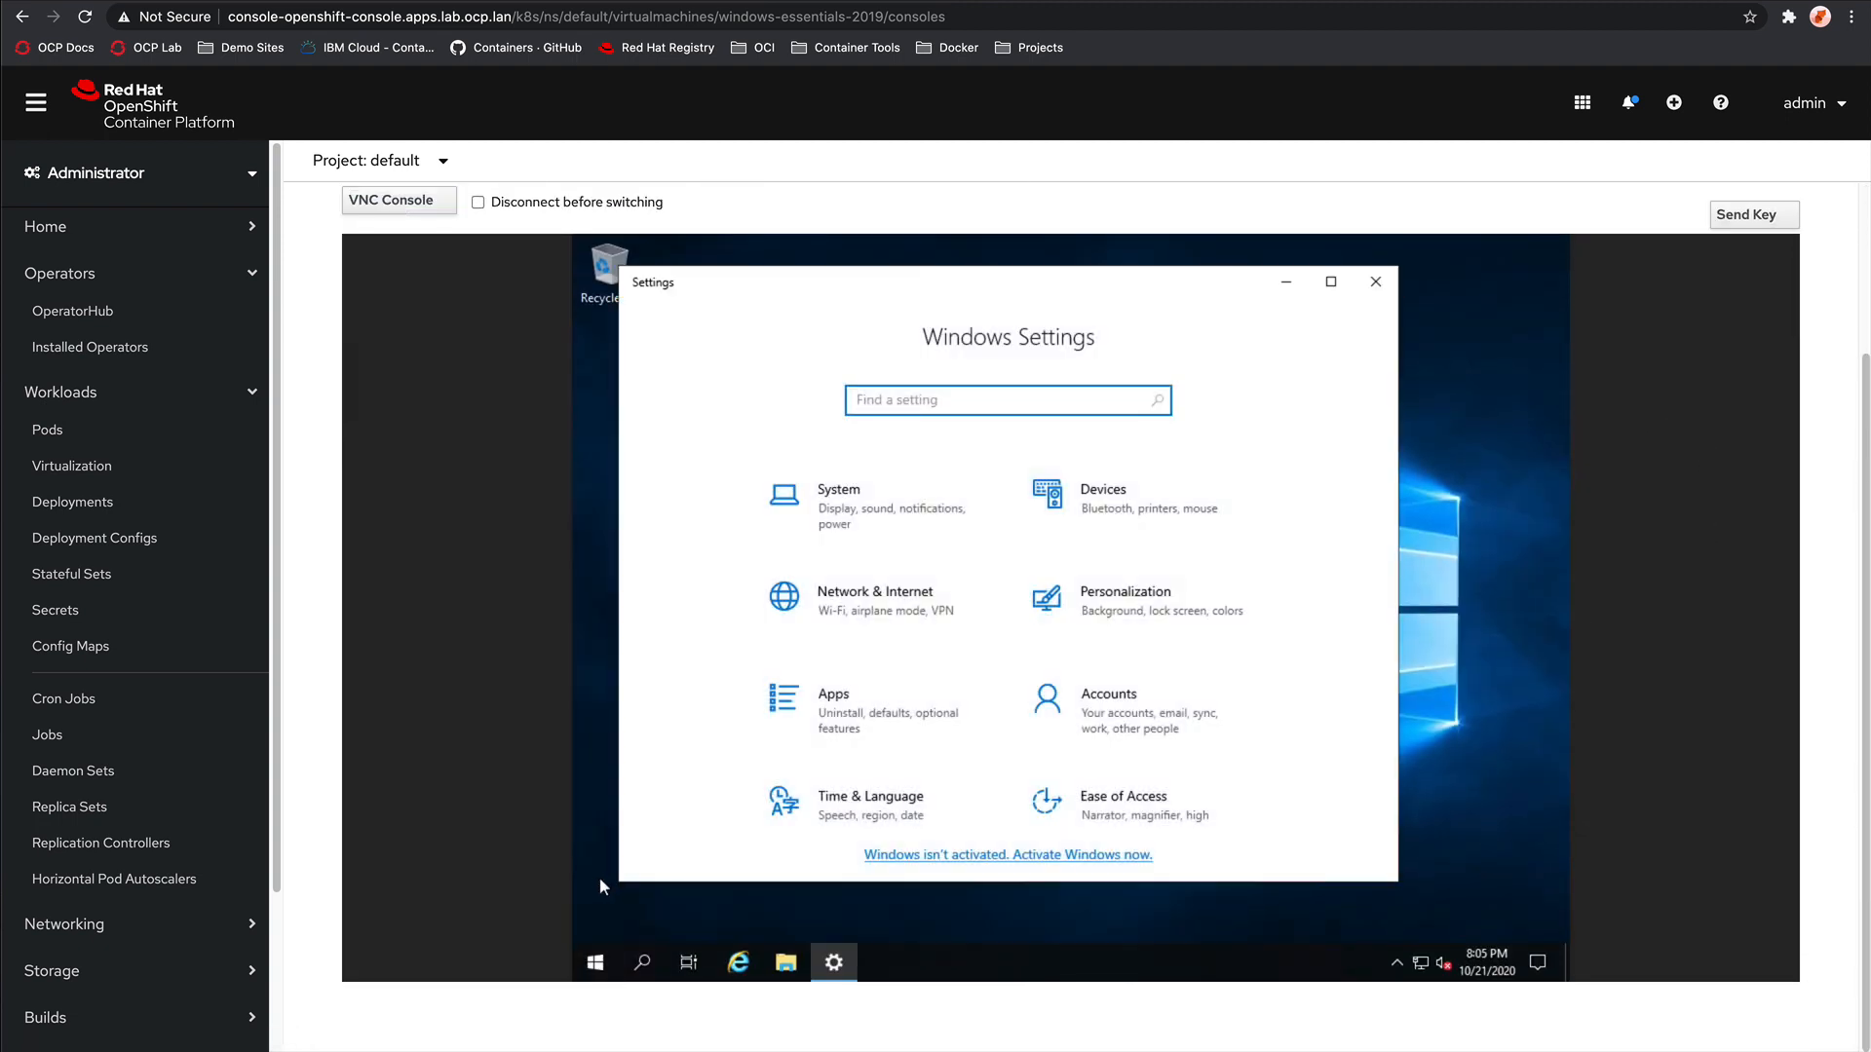
click(785, 494)
click(776, 856)
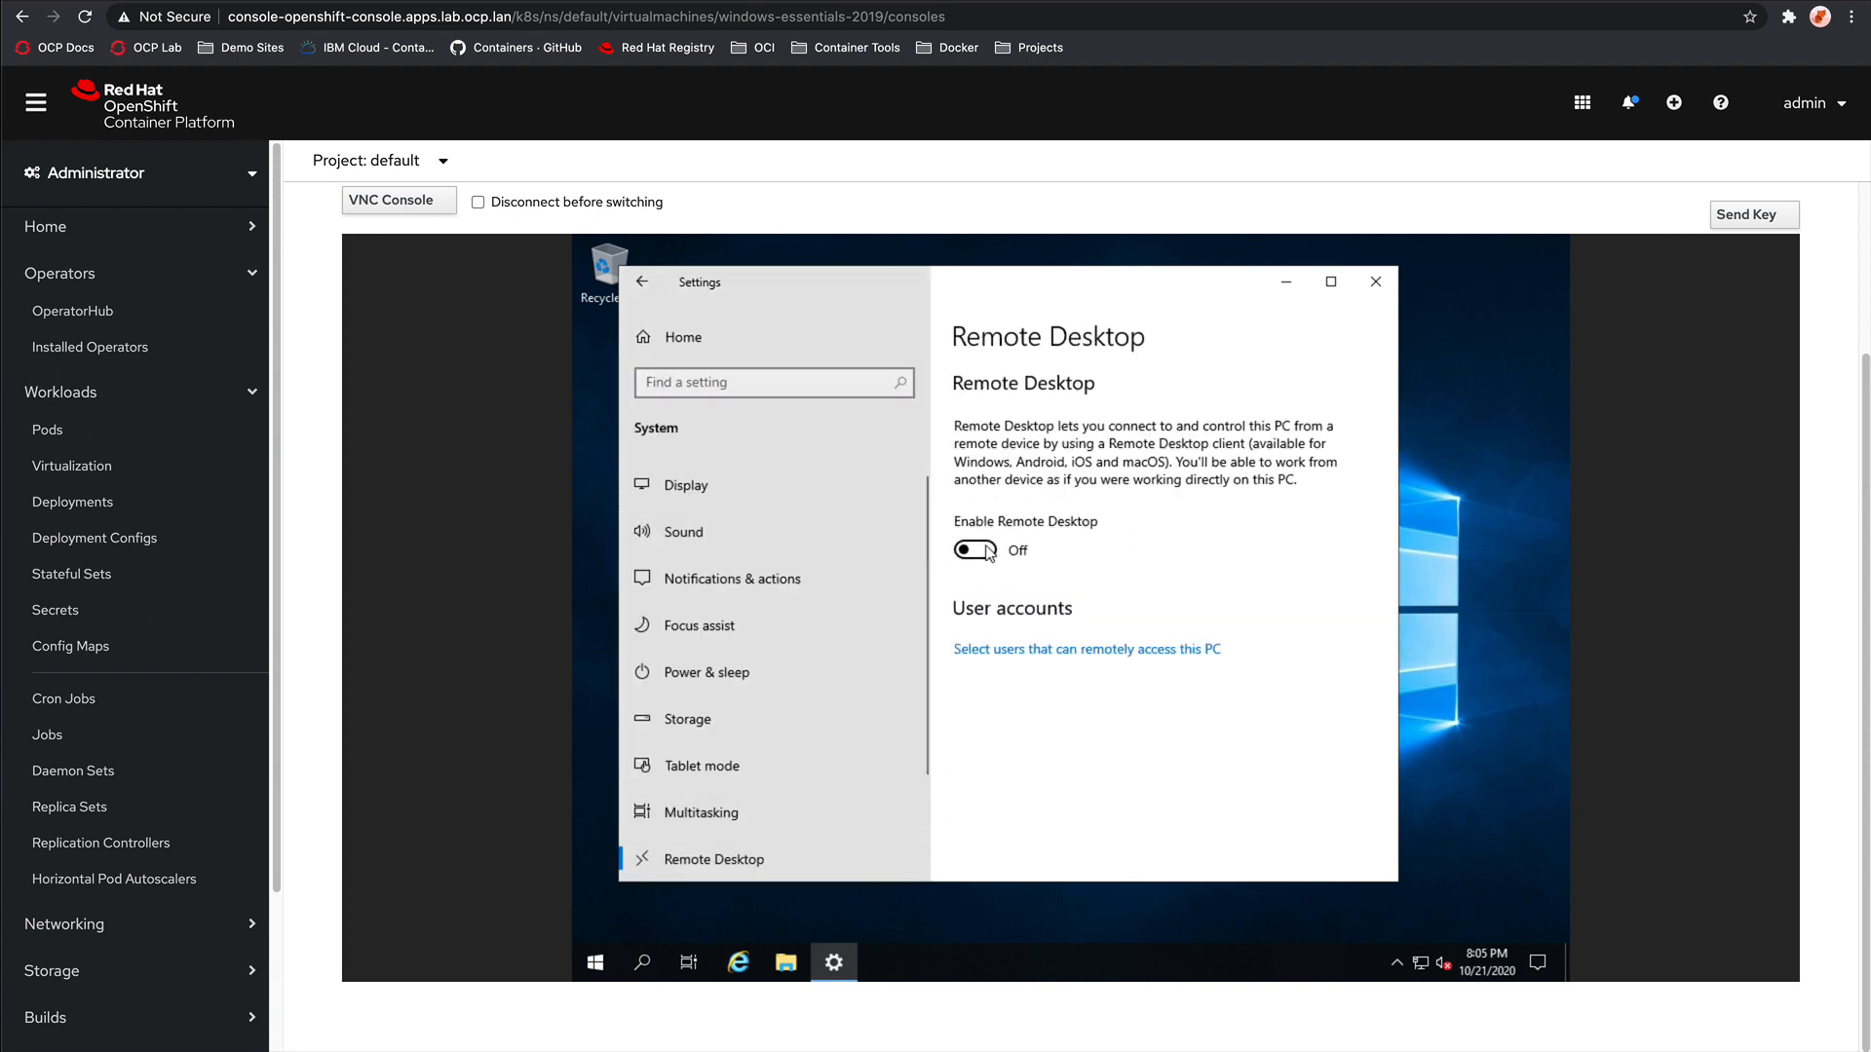
click(1004, 552)
click(1198, 622)
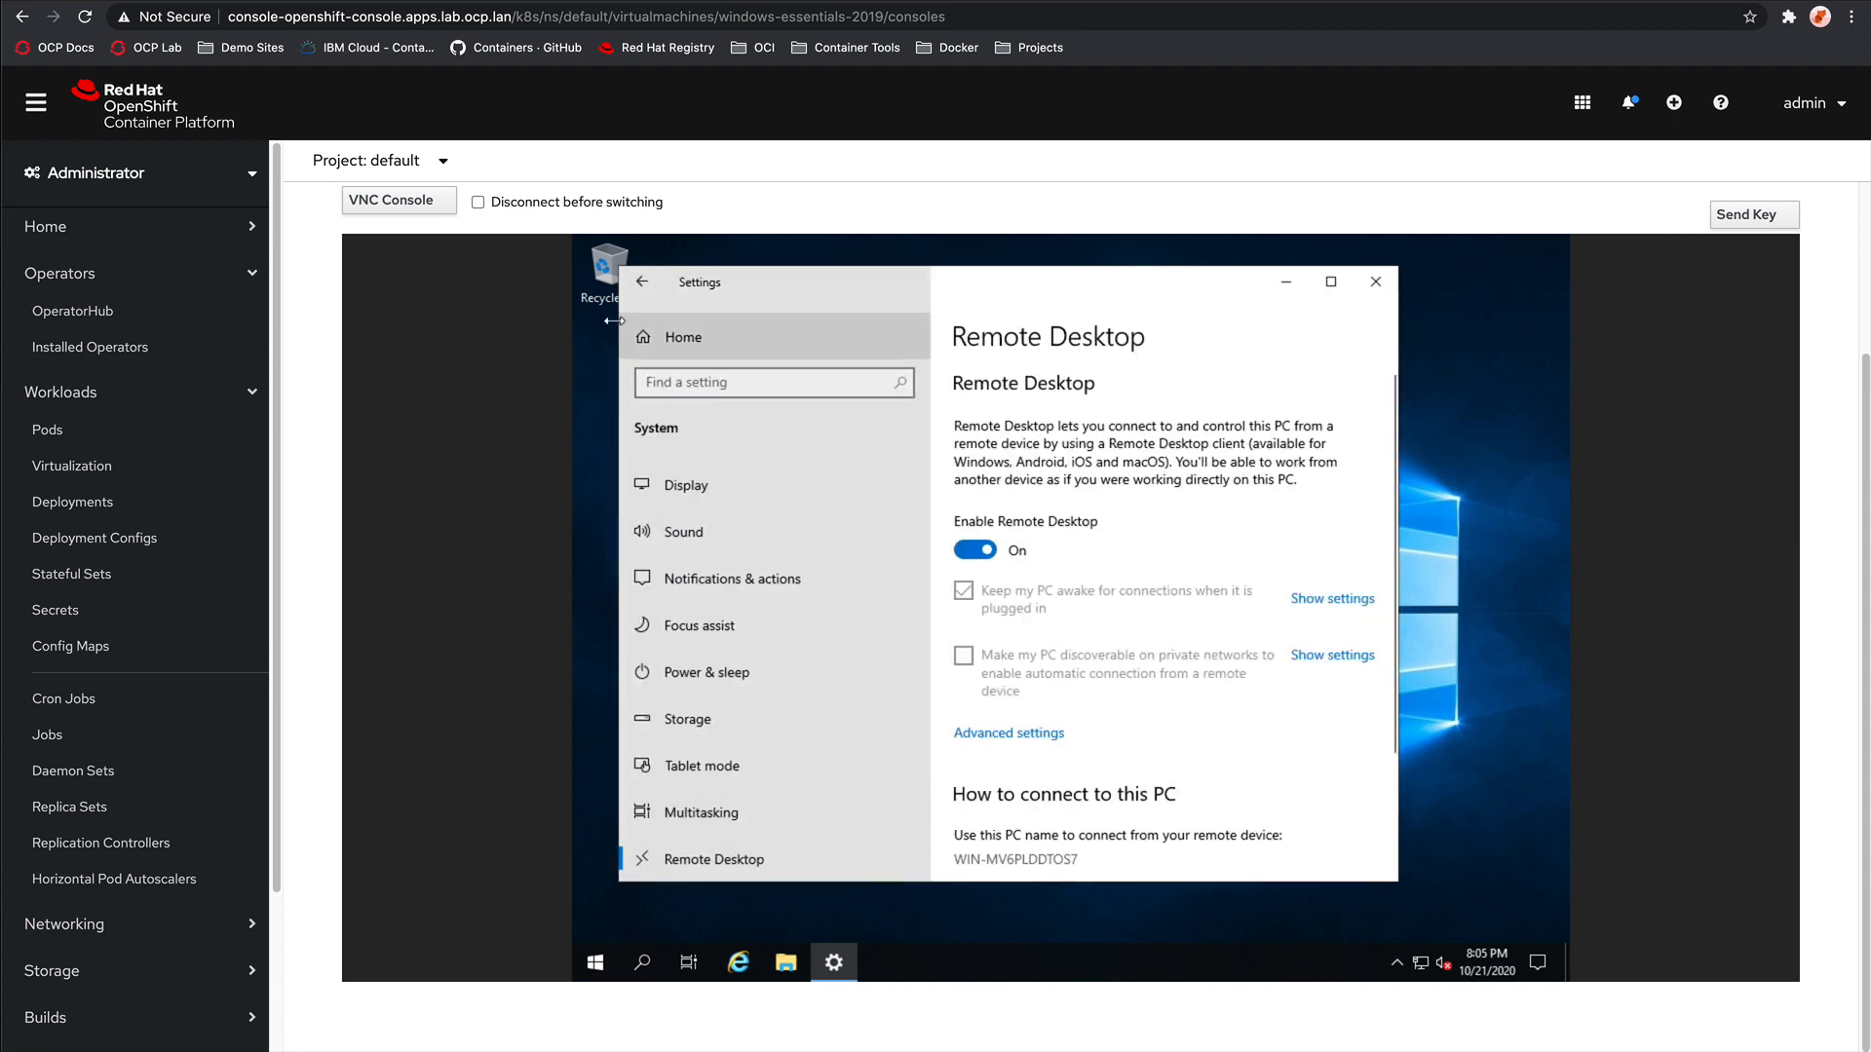
Step: Copy the example virtctl expose command for RDP from the virtual machine's Desktop Viewer
click(399, 200)
click(415, 285)
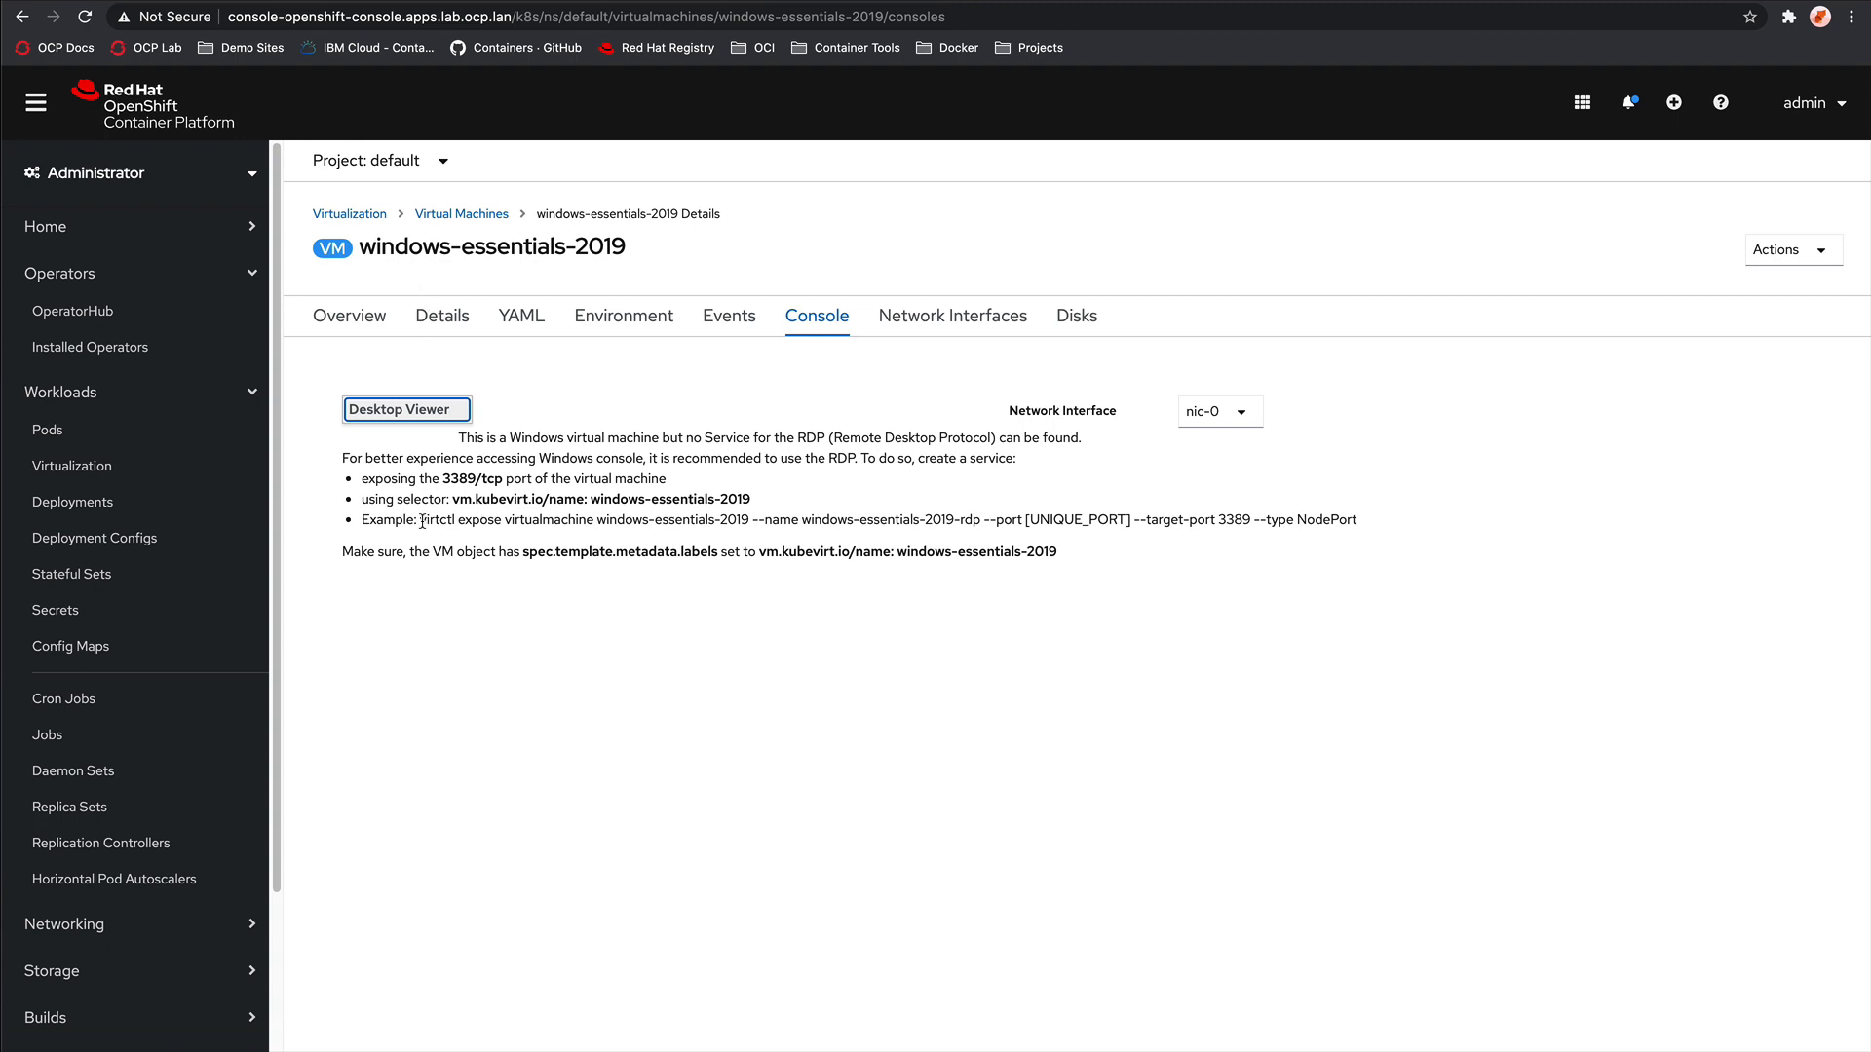
drag(420, 520, 1354, 526)
key(super+c)
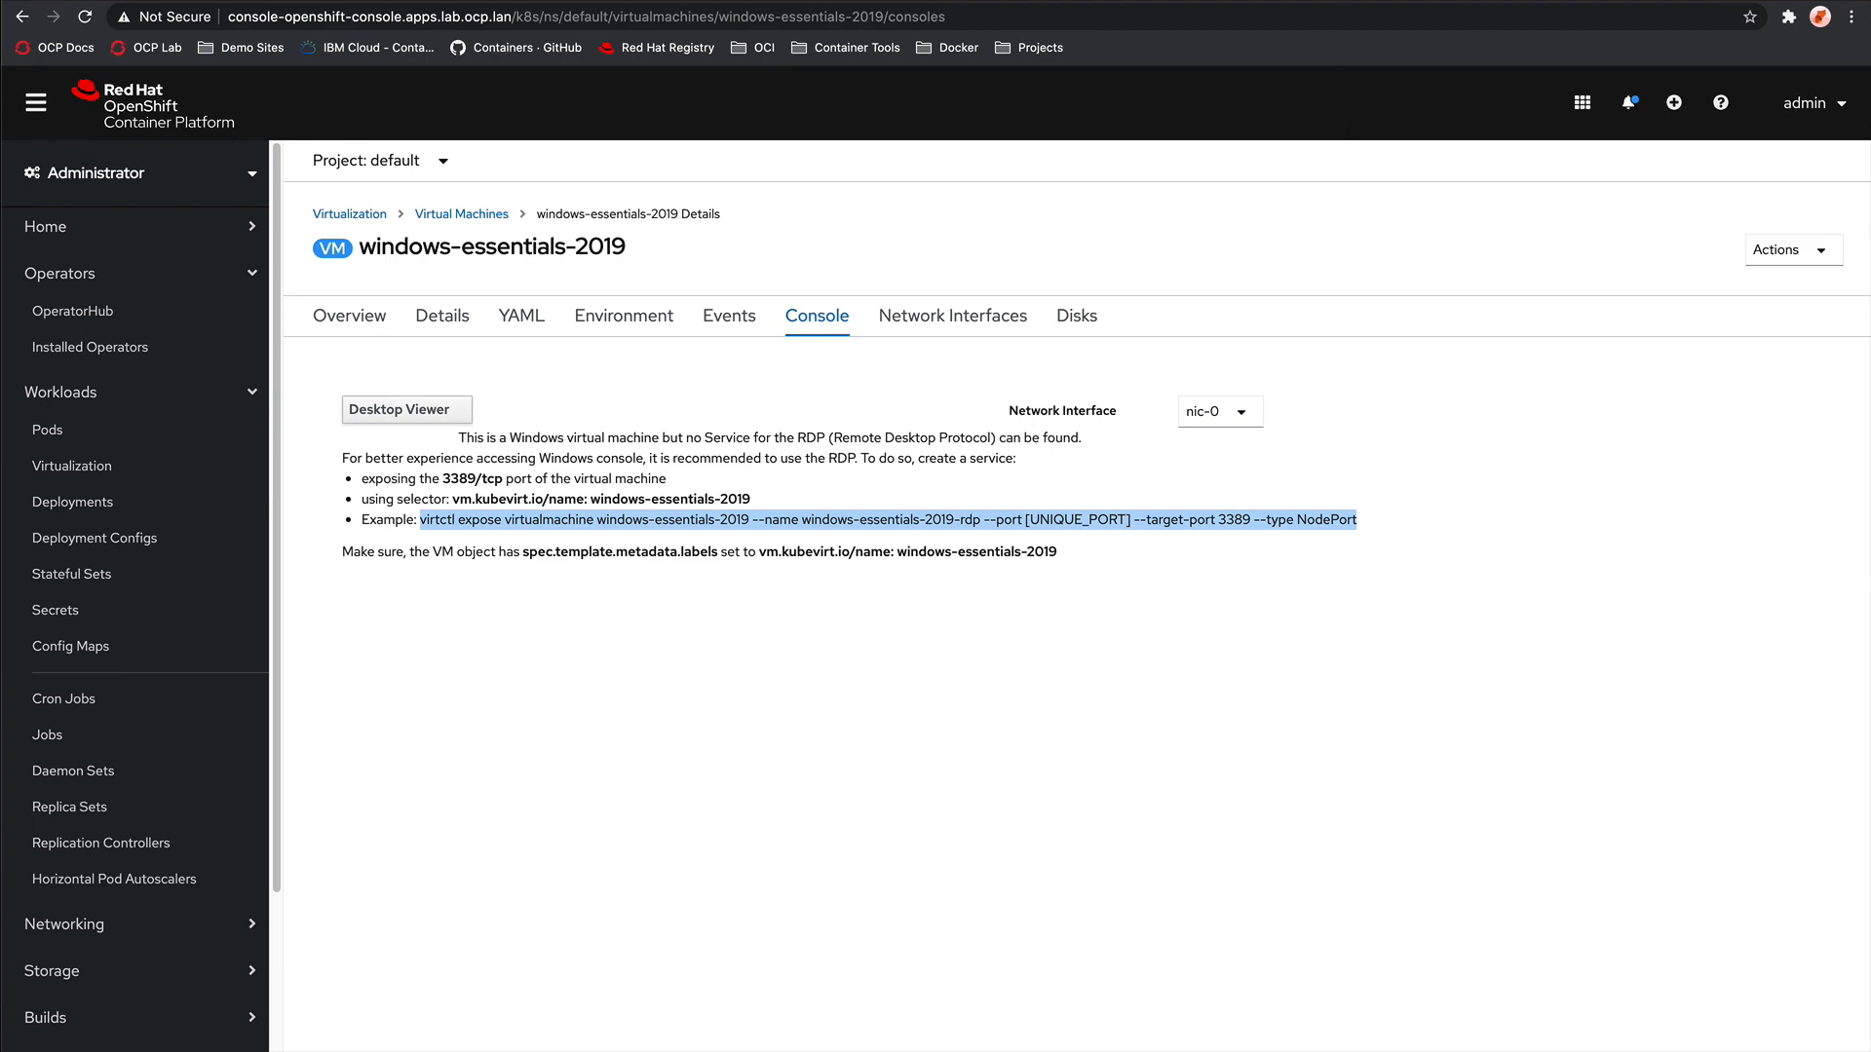
Step: Find the virtctl v0.34.0 downloads on the KubeVirt releases page and check the installed virtctl version in the terminal
click(1315, 1)
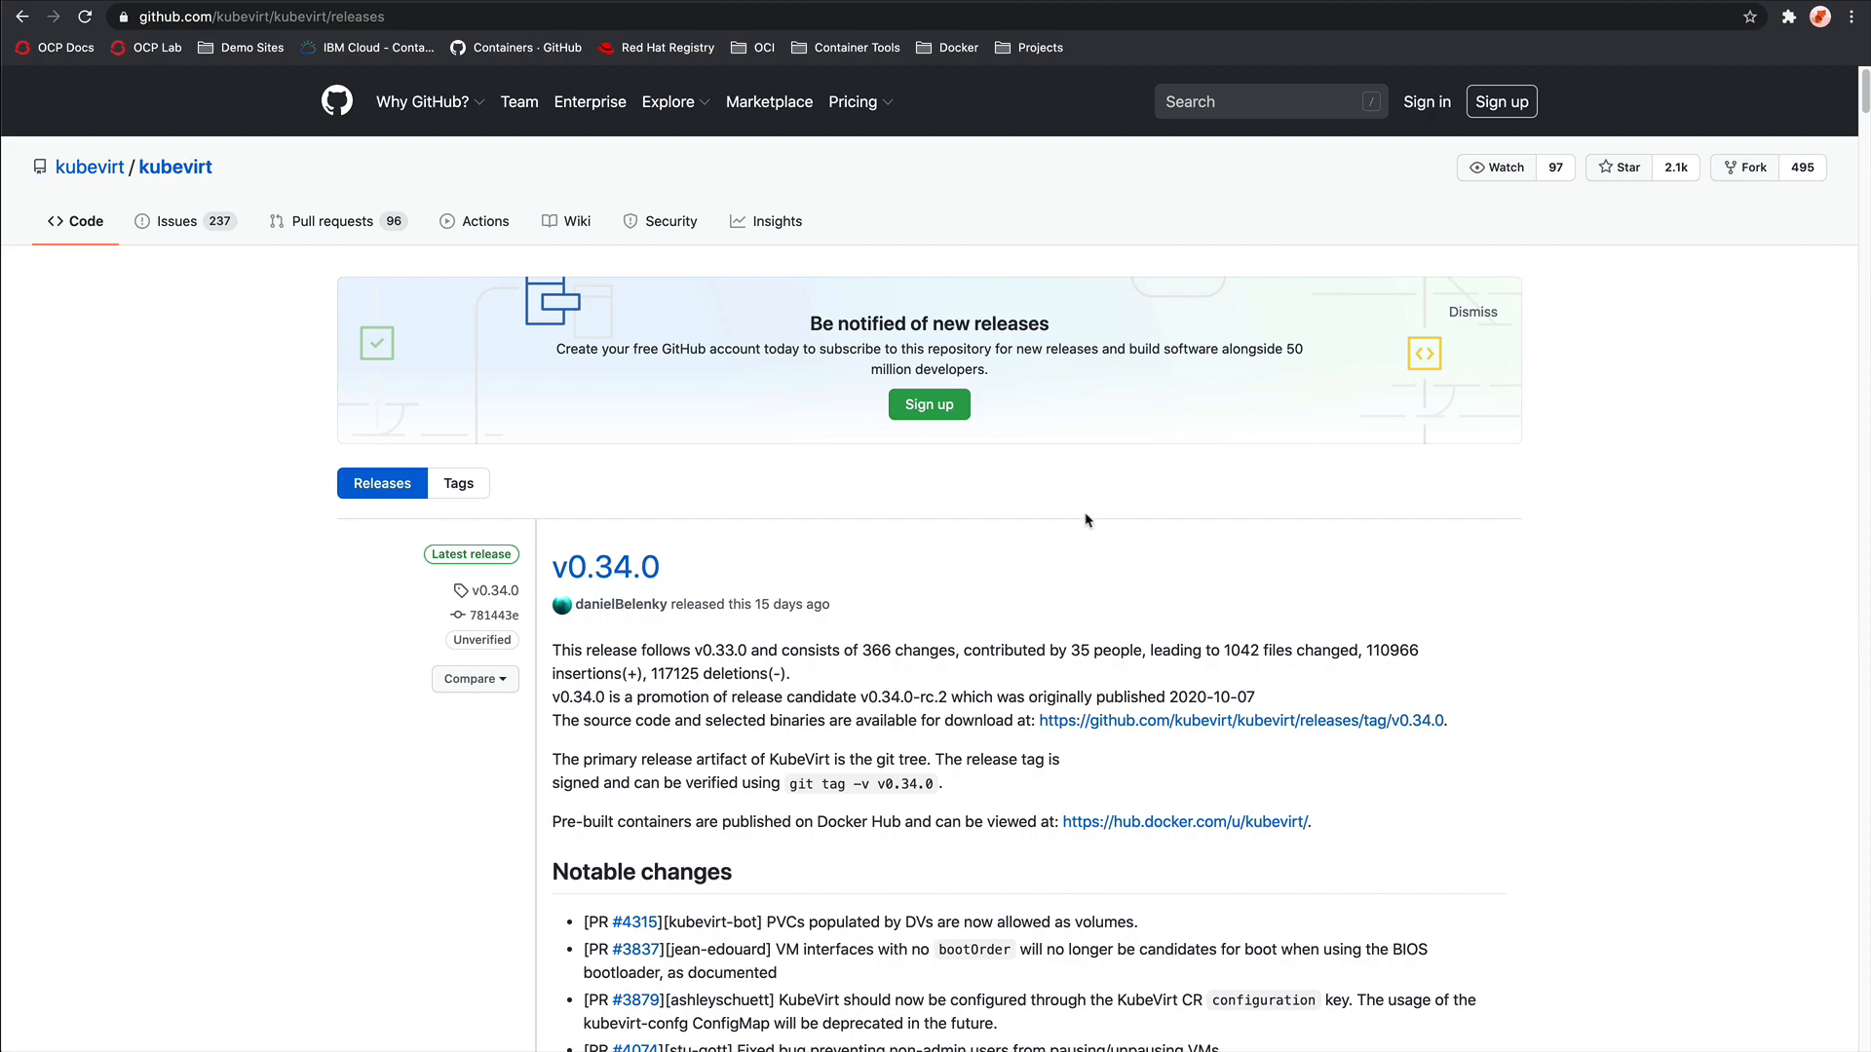
scroll(406, 737, down, 20)
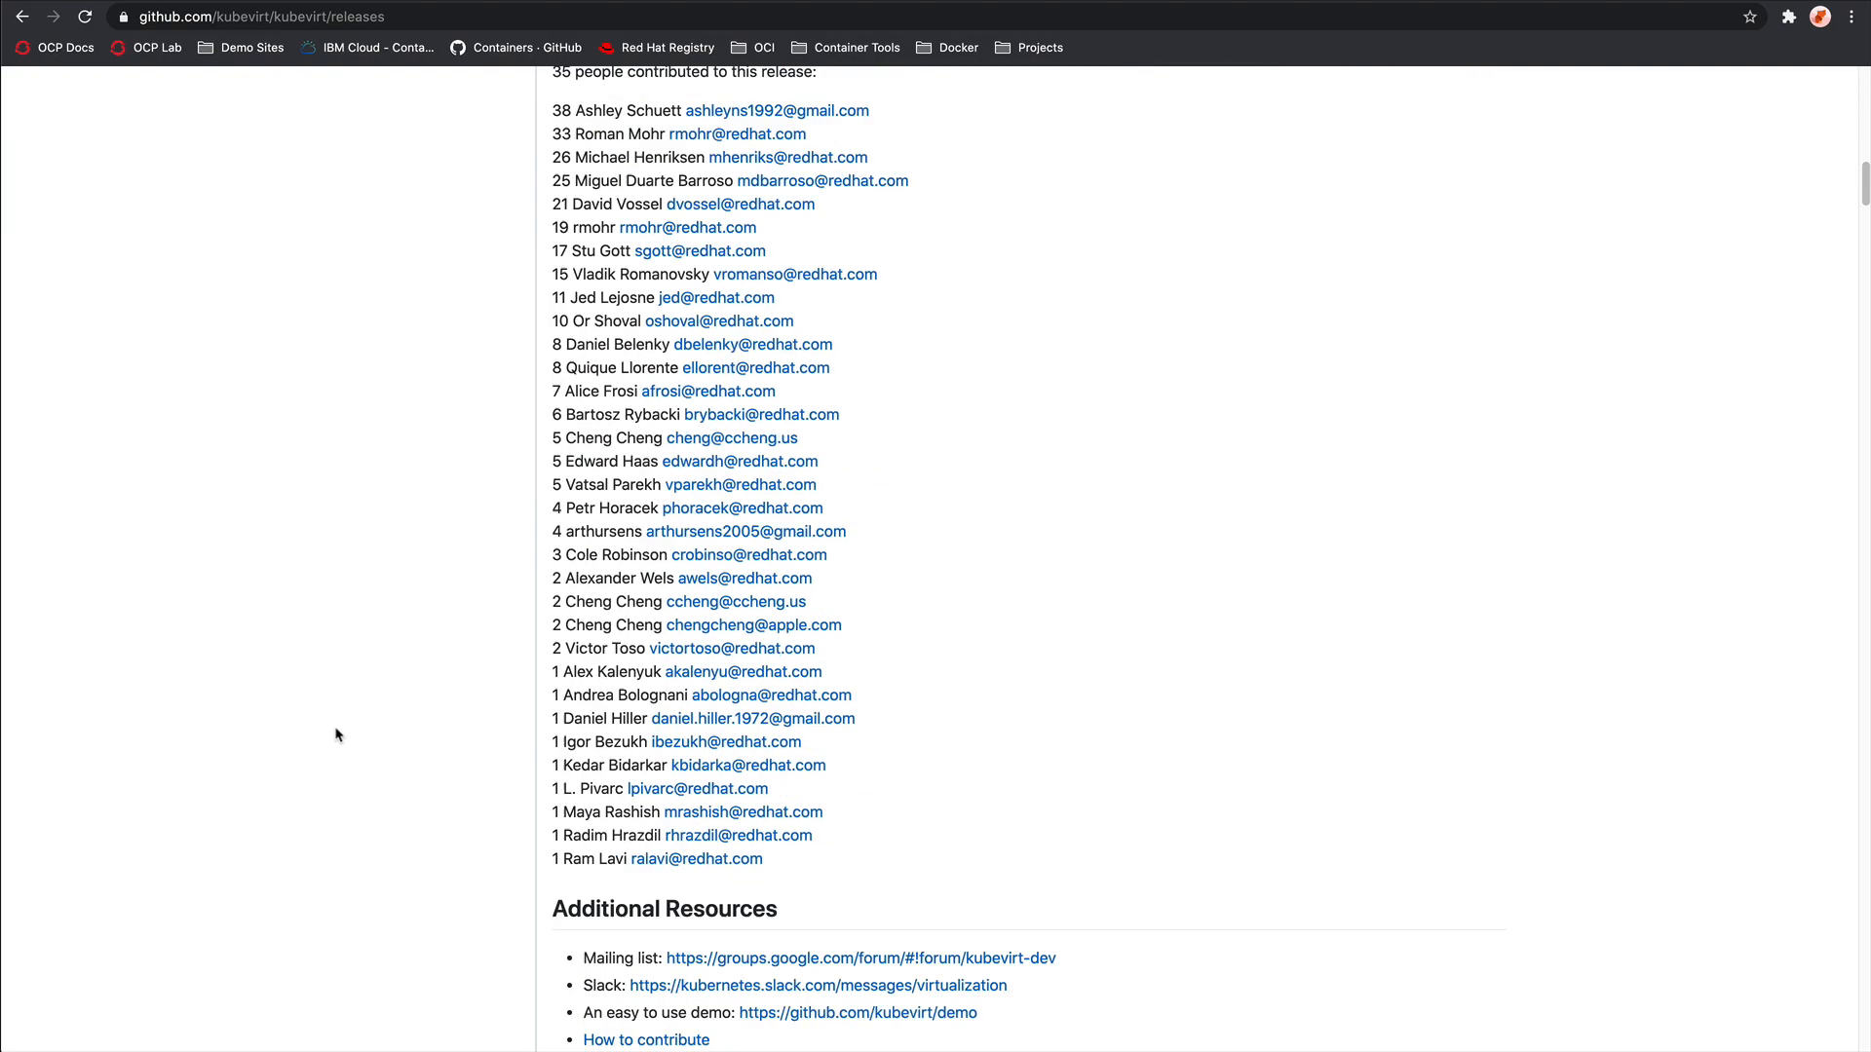
scroll(336, 743, down, 1)
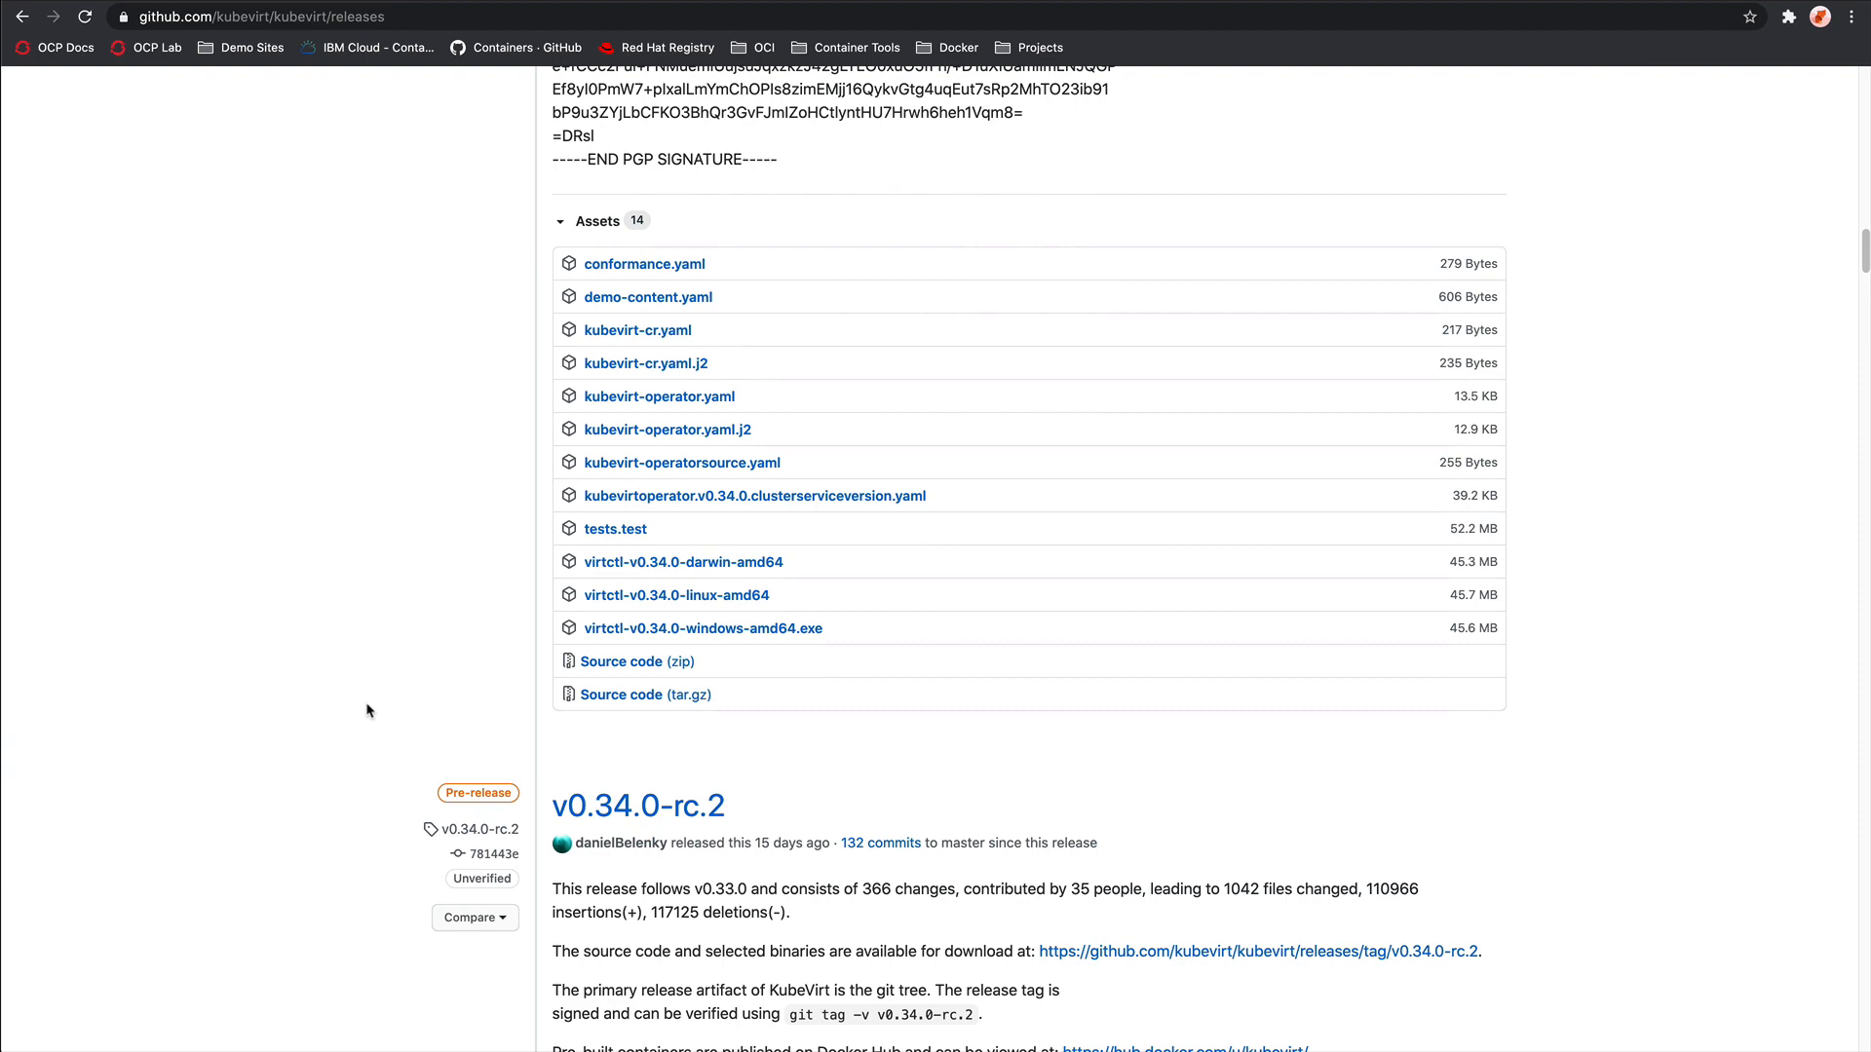
text(virtctl version)
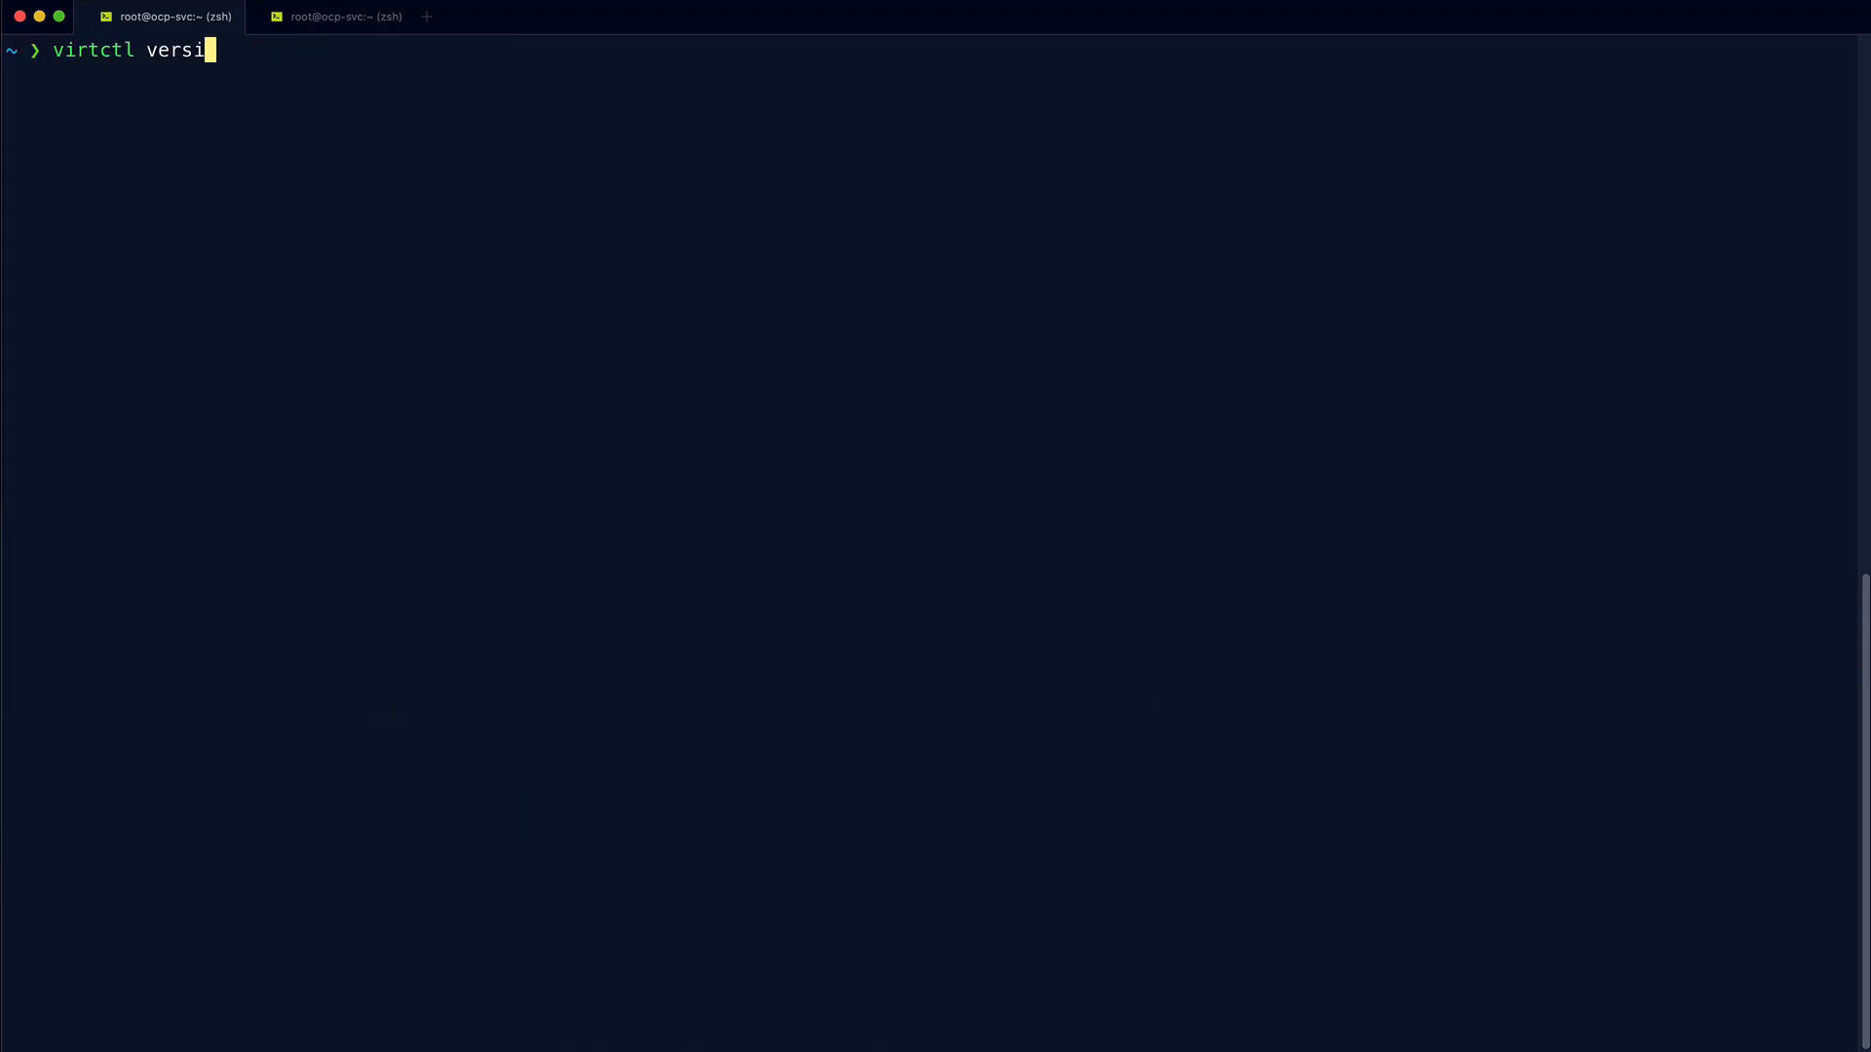
key(Return)
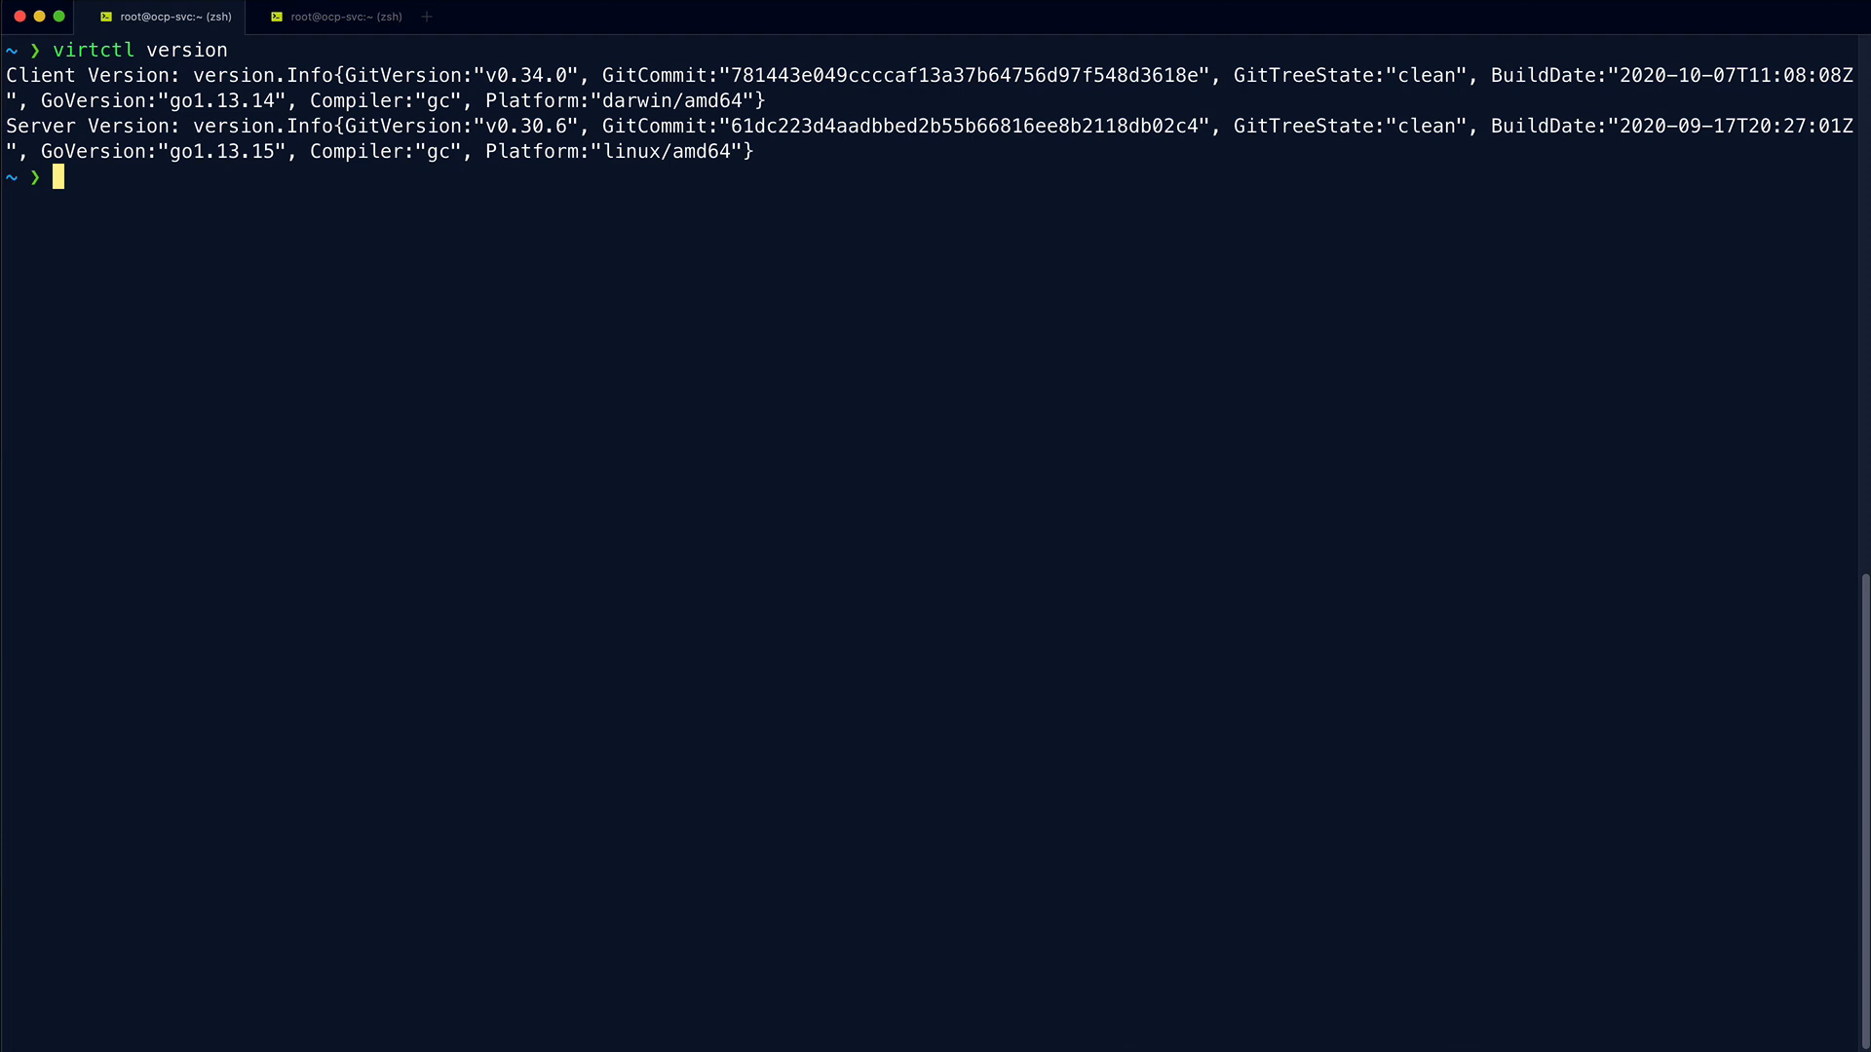
Step: Expose windows-essentials-2019 with the copied virtctl command as windows-essentials-2019-rdp, using port 3389, target port 3389 and type LoadBalancer
key(super+v)
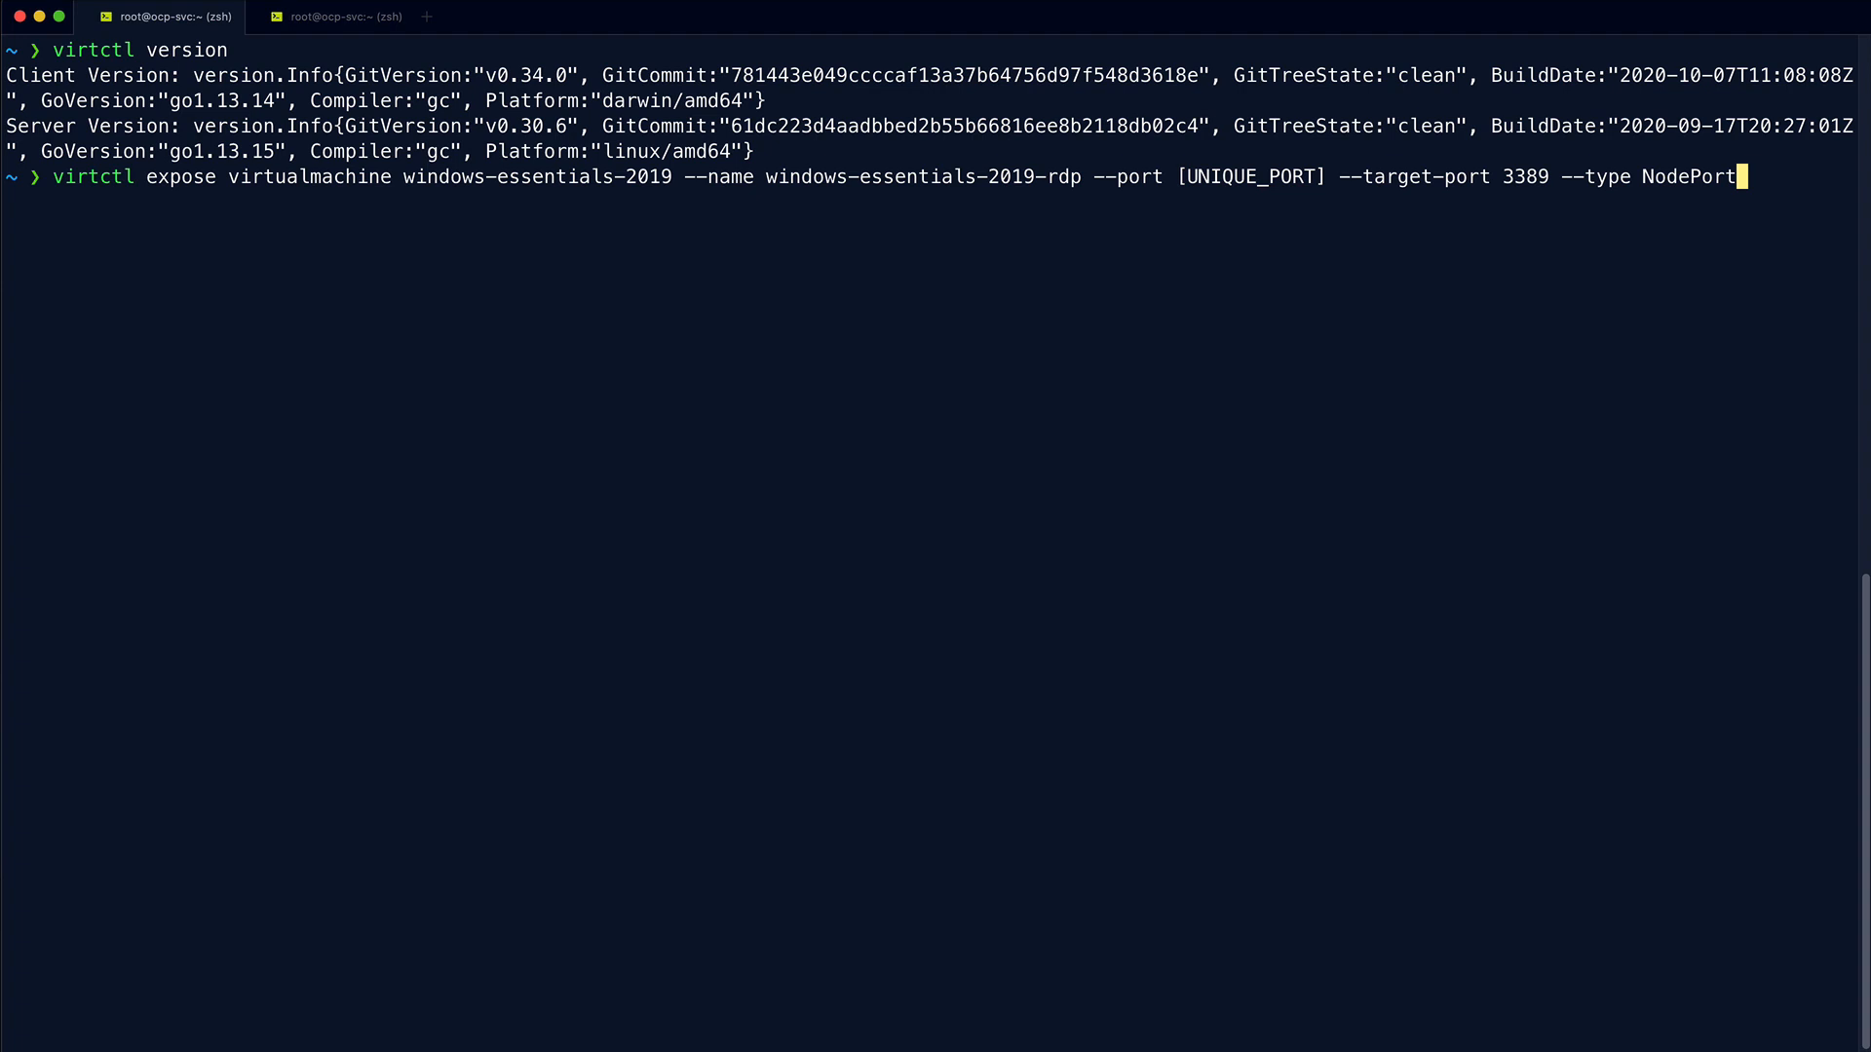
key(BackSpace)
key(BackSpace)
key(BackSpace)
key(BackSpace)
key(BackSpace)
key(BackSpace)
key(BackSpace)
key(BackSpace)
text(LoadBal)
key(Left)
key(Left)
key(Left)
key(Left)
key(Left)
key(Left)
key(Left)
key(Left)
key(Left)
key(Left)
key(Left)
key(Left)
key(Left)
key(Left)
key(Left)
key(Left)
key(Left)
key(Left)
key(Left)
key(Left)
key(BackSpace)
key(BackSpace)
key(BackSpace)
key(BackSpace)
key(BackSpace)
key(BackSpace)
key(BackSpace)
key(BackSpace)
key(BackSpace)
key(BackSpace)
key(BackSpace)
key(BackSpace)
key(BackSpace)
text(3389)
key(Return)
key(ctrl+l)
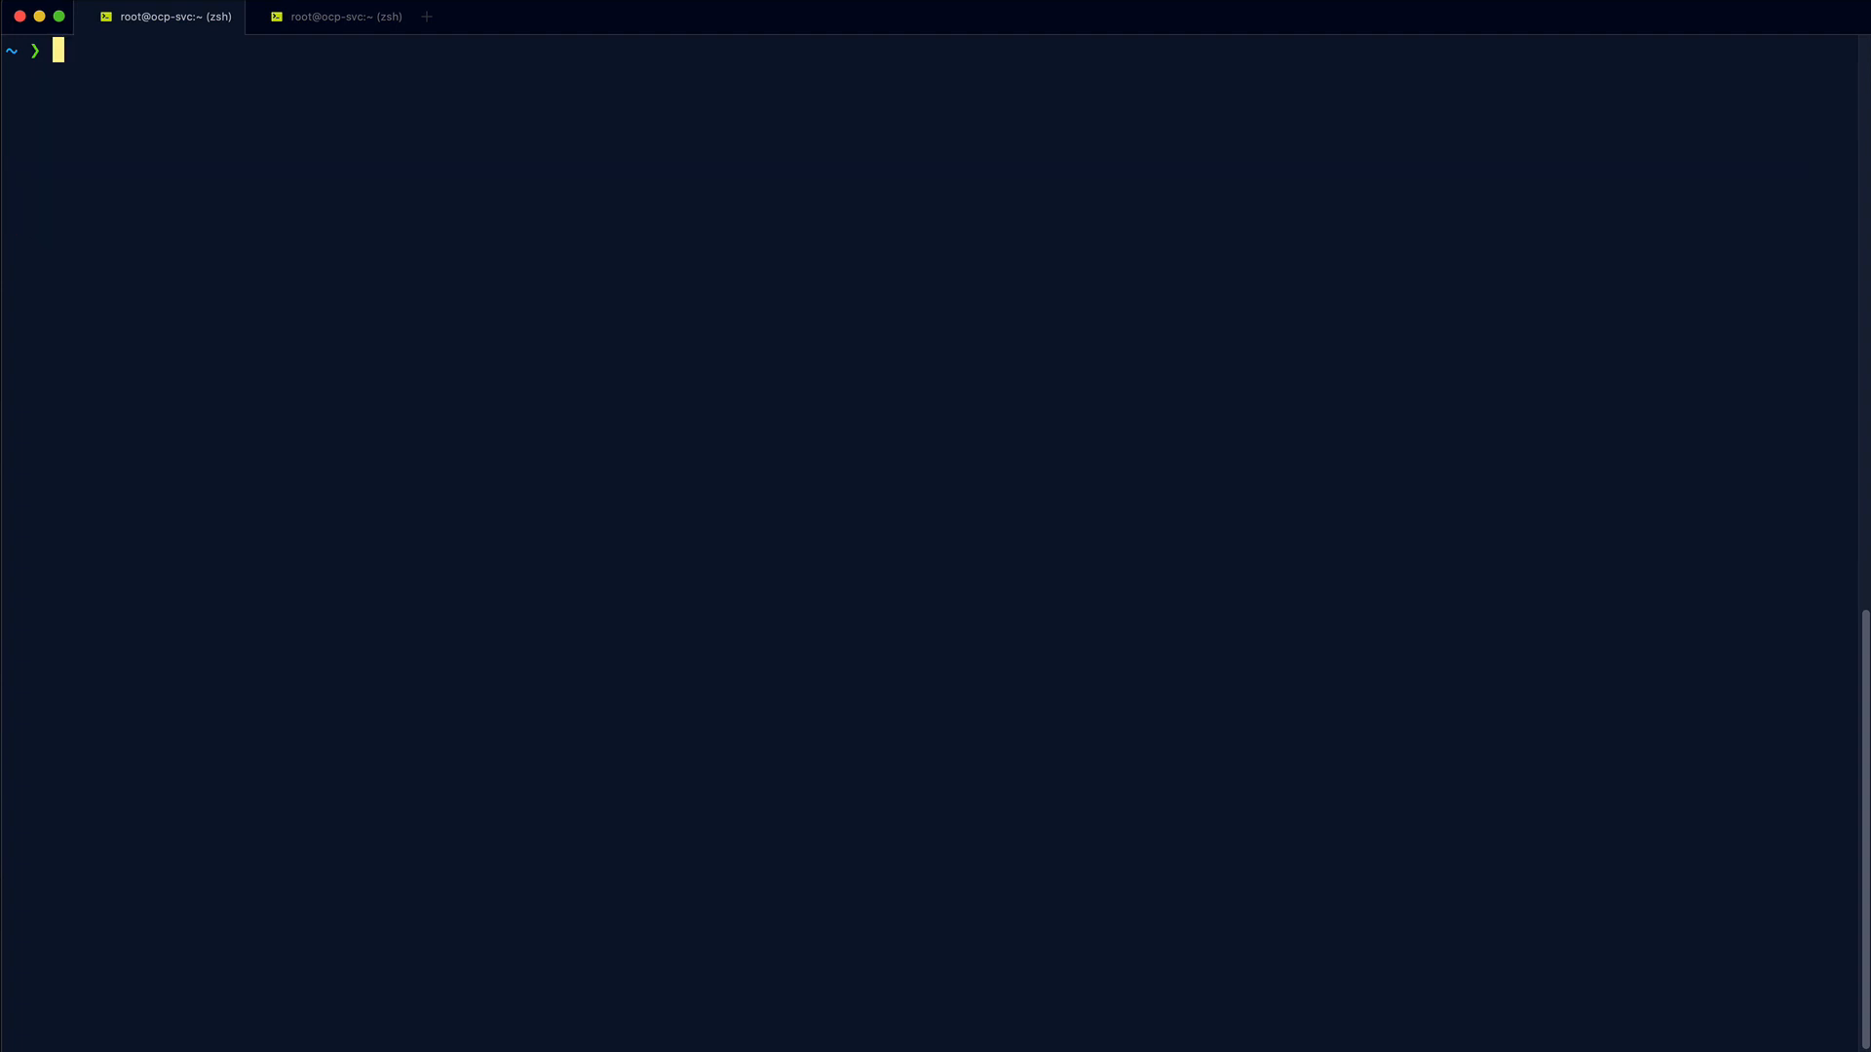
Step: List the services with oc get svc and copy the external IP of windows-essentials-2019-rdp
text(oc get svc)
key(Return)
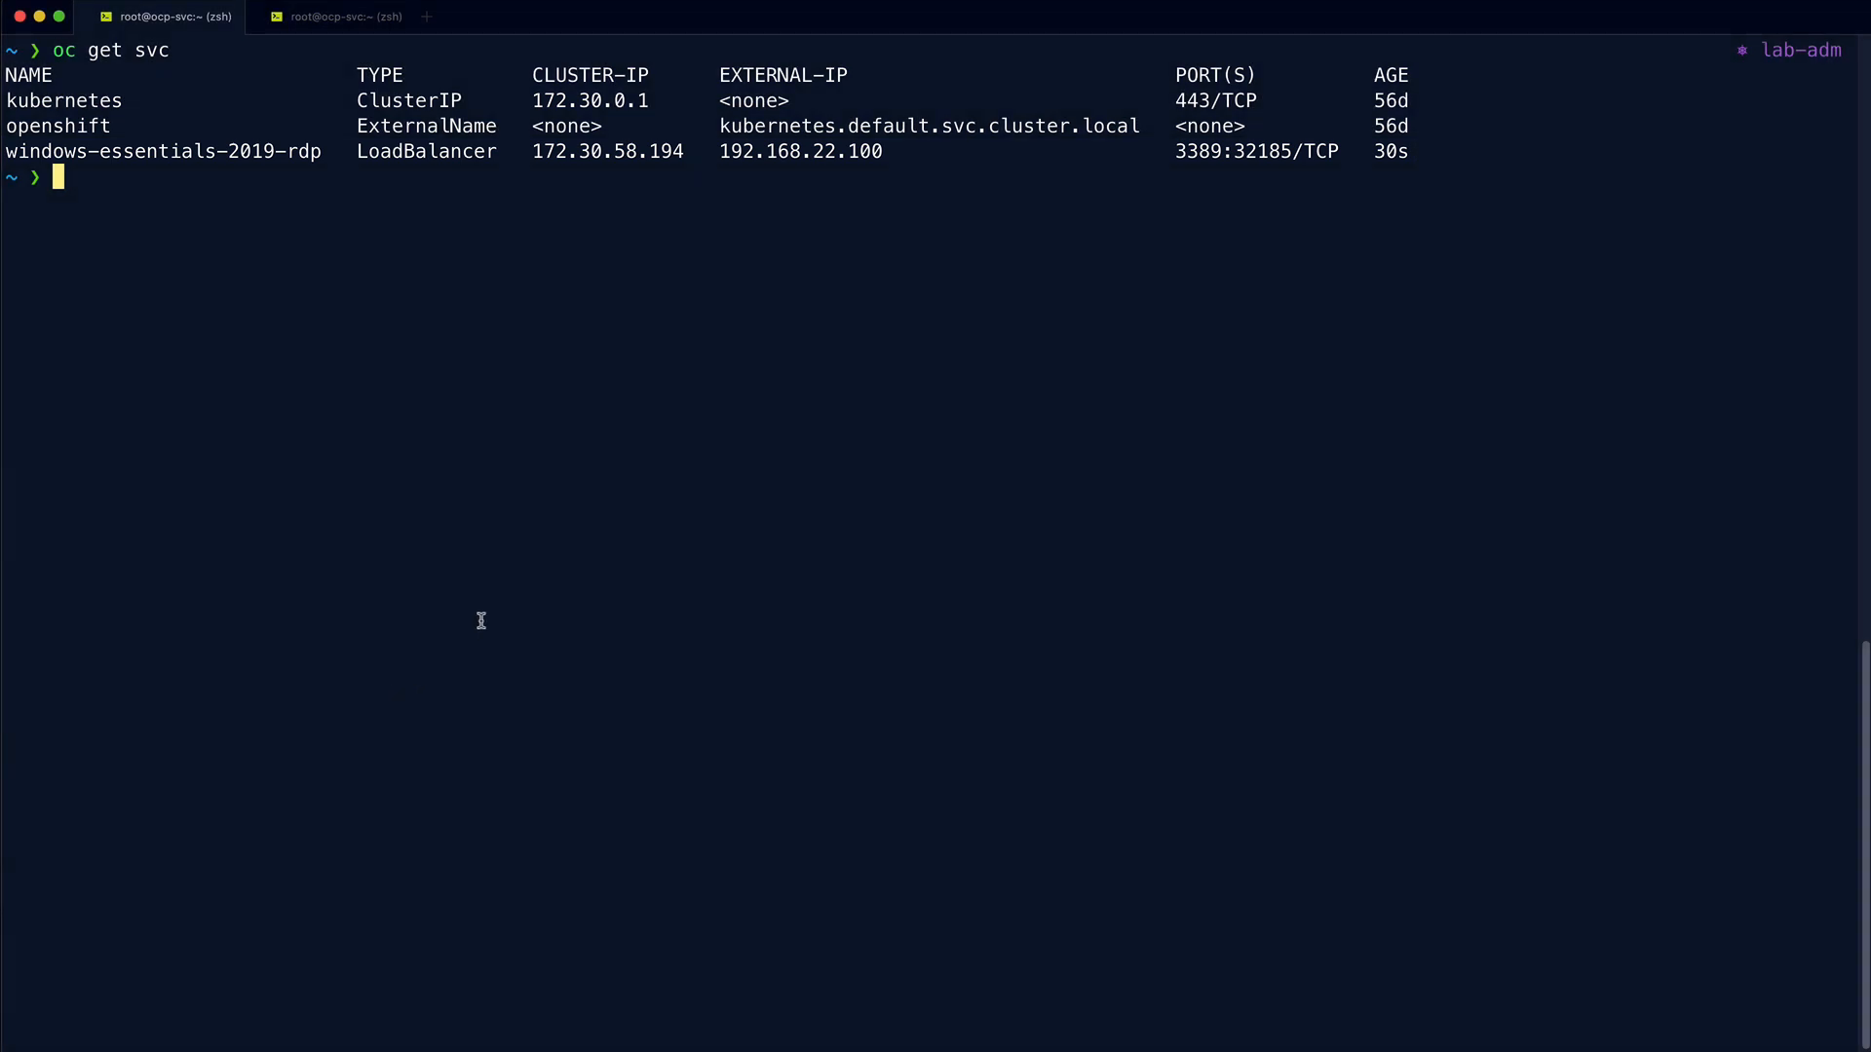
drag(719, 152, 883, 151)
key(super+c)
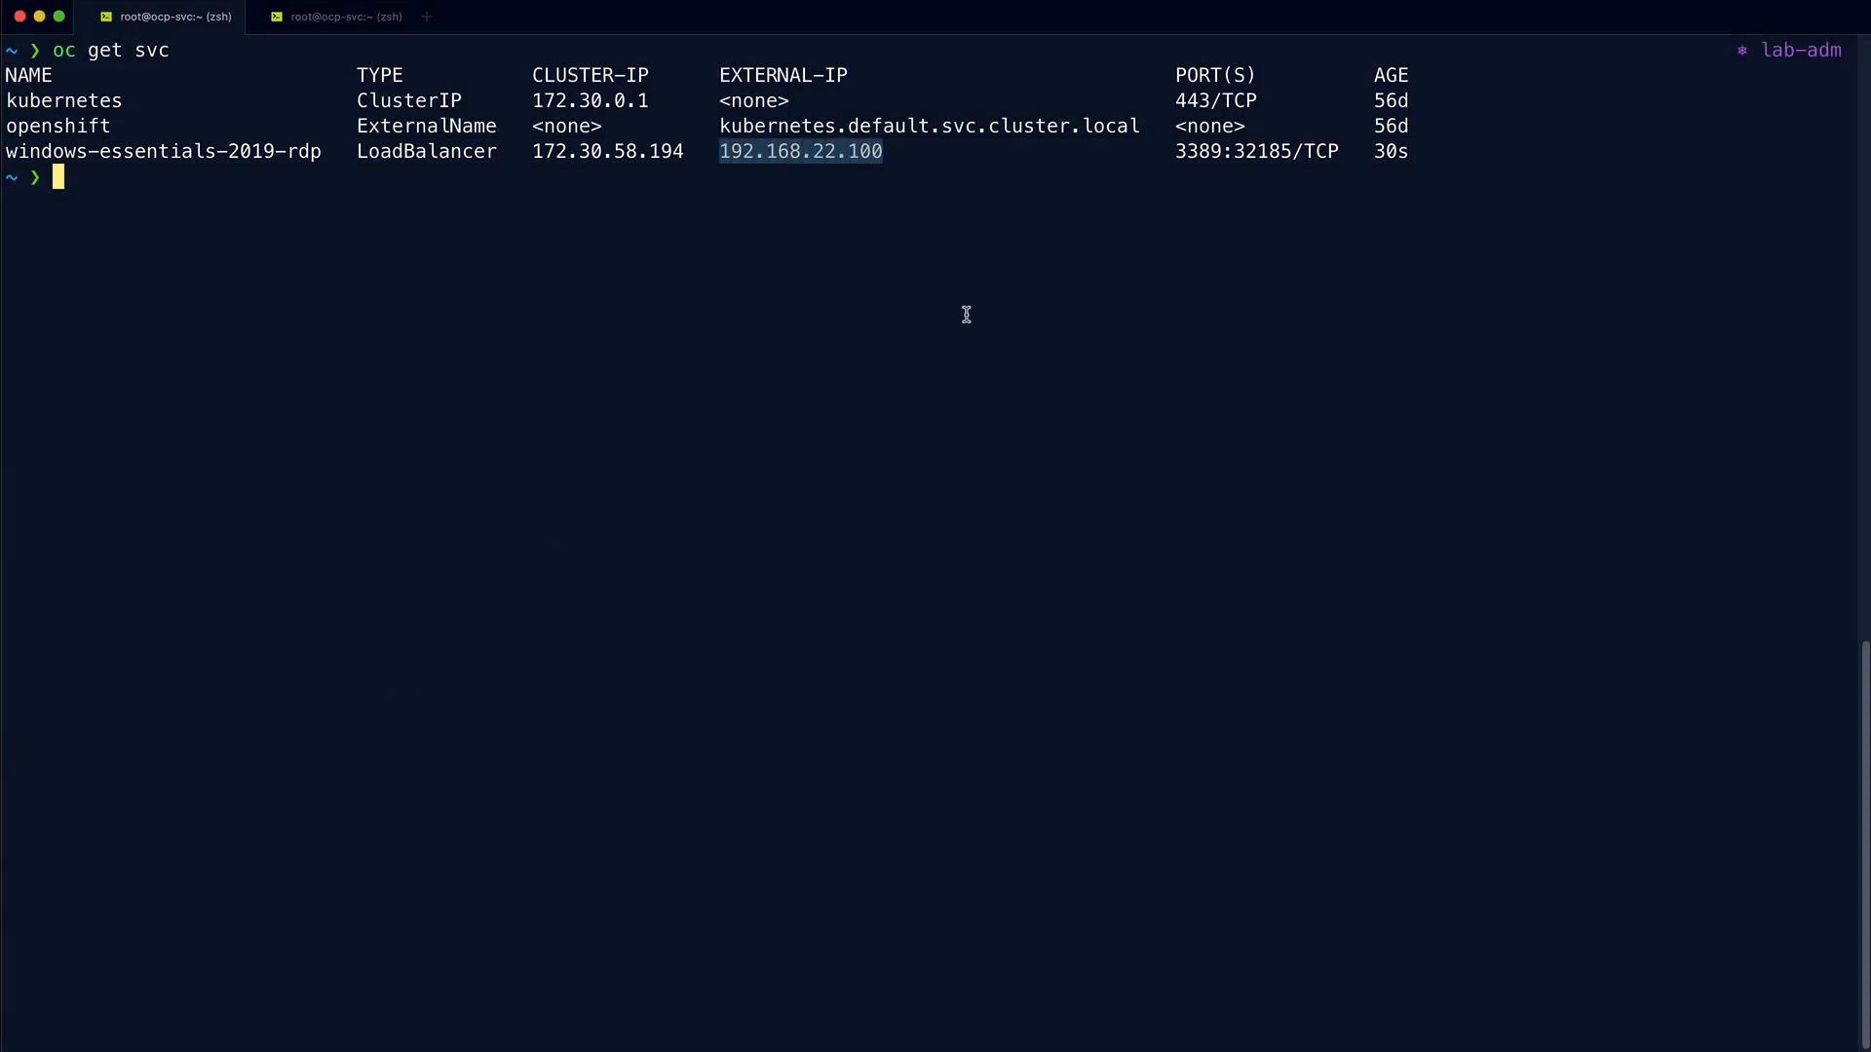
drag(1230, 148, 1296, 151)
click(1308, 239)
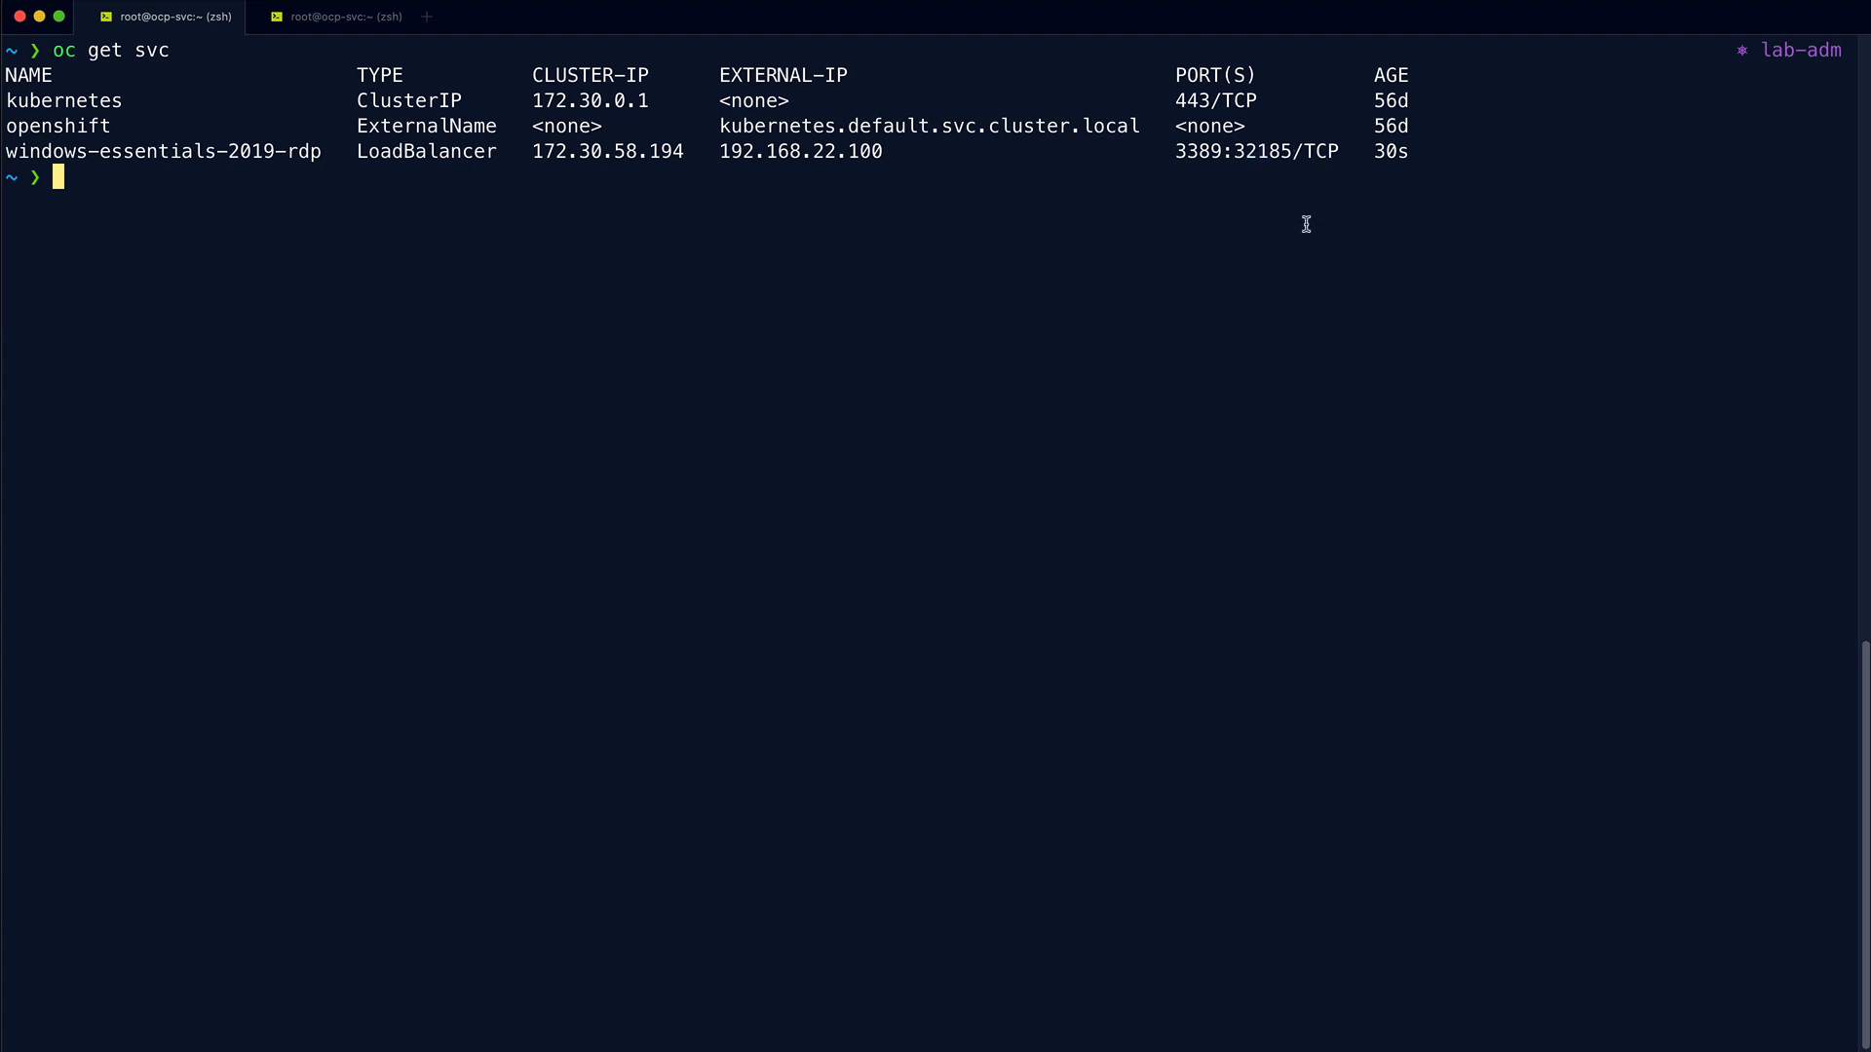
Step: Switch to the remote desktop client and add an RDP computer with windows-essentials-openshift as its host and name
key(super+Tab)
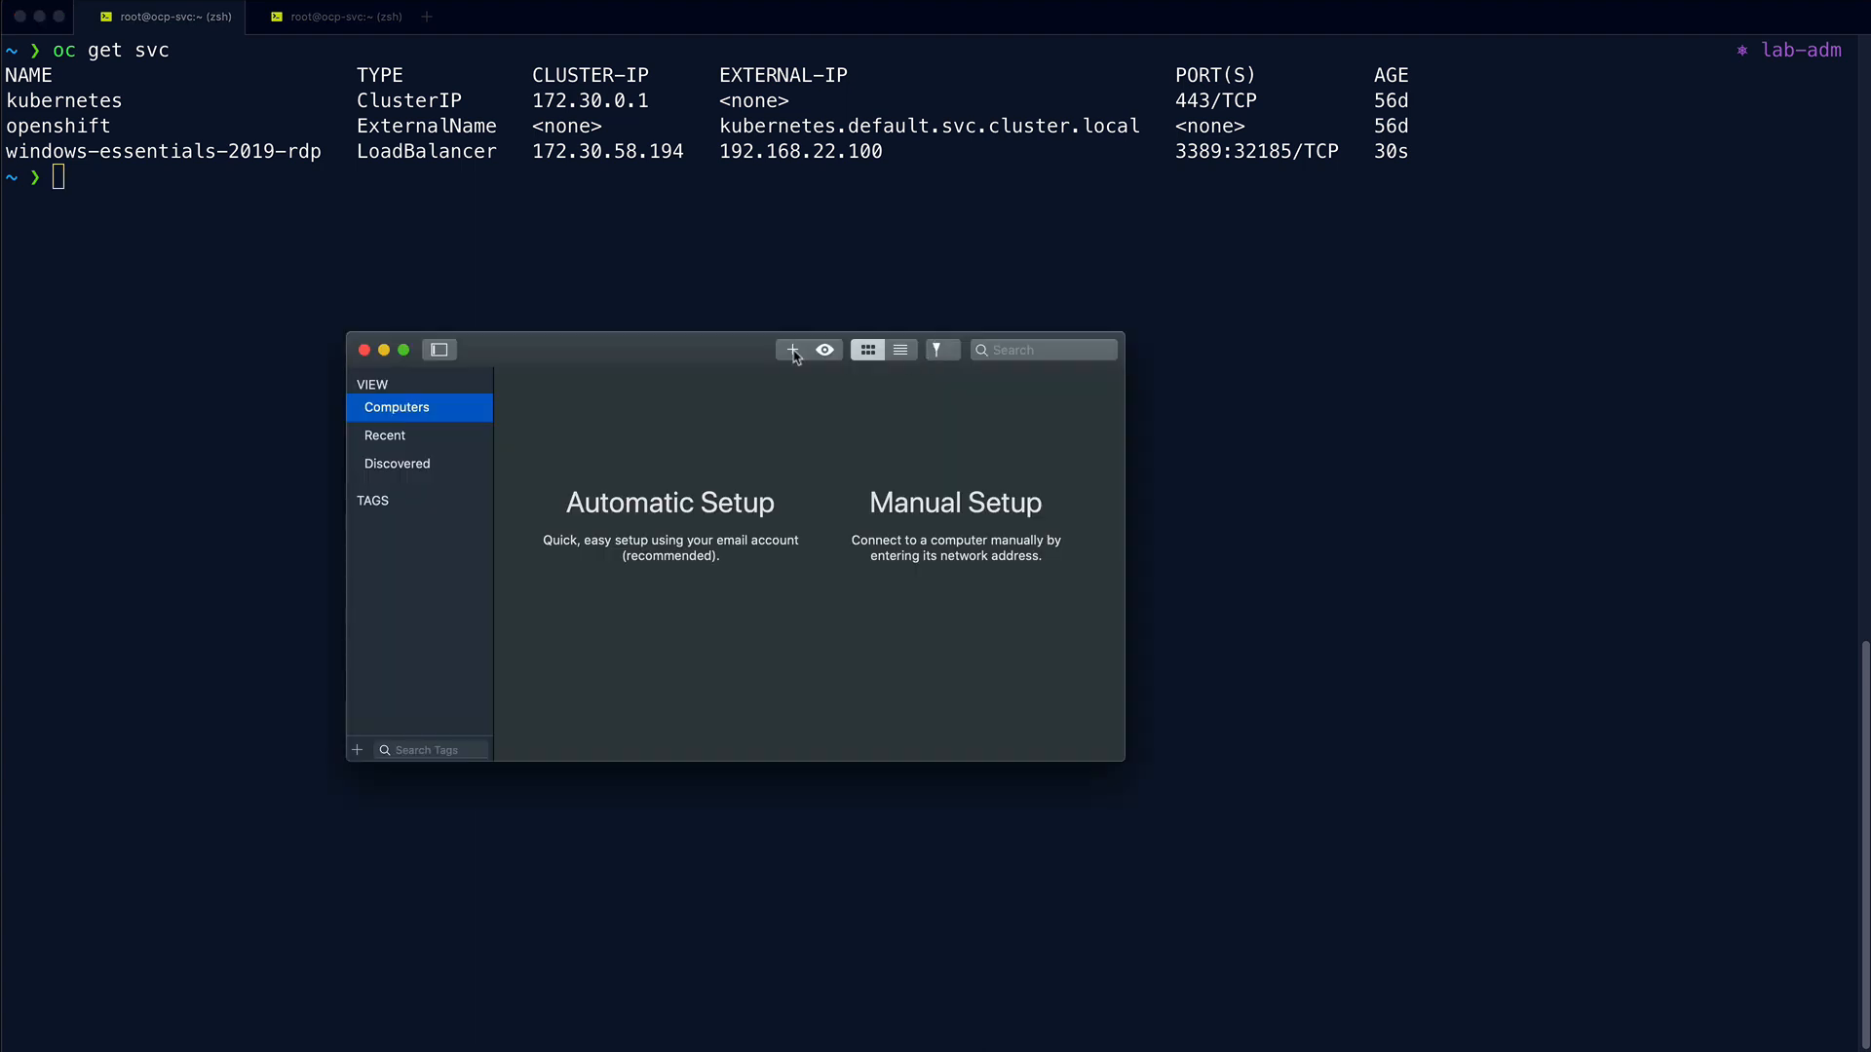
click(794, 351)
text(windows-essentials-openshift)
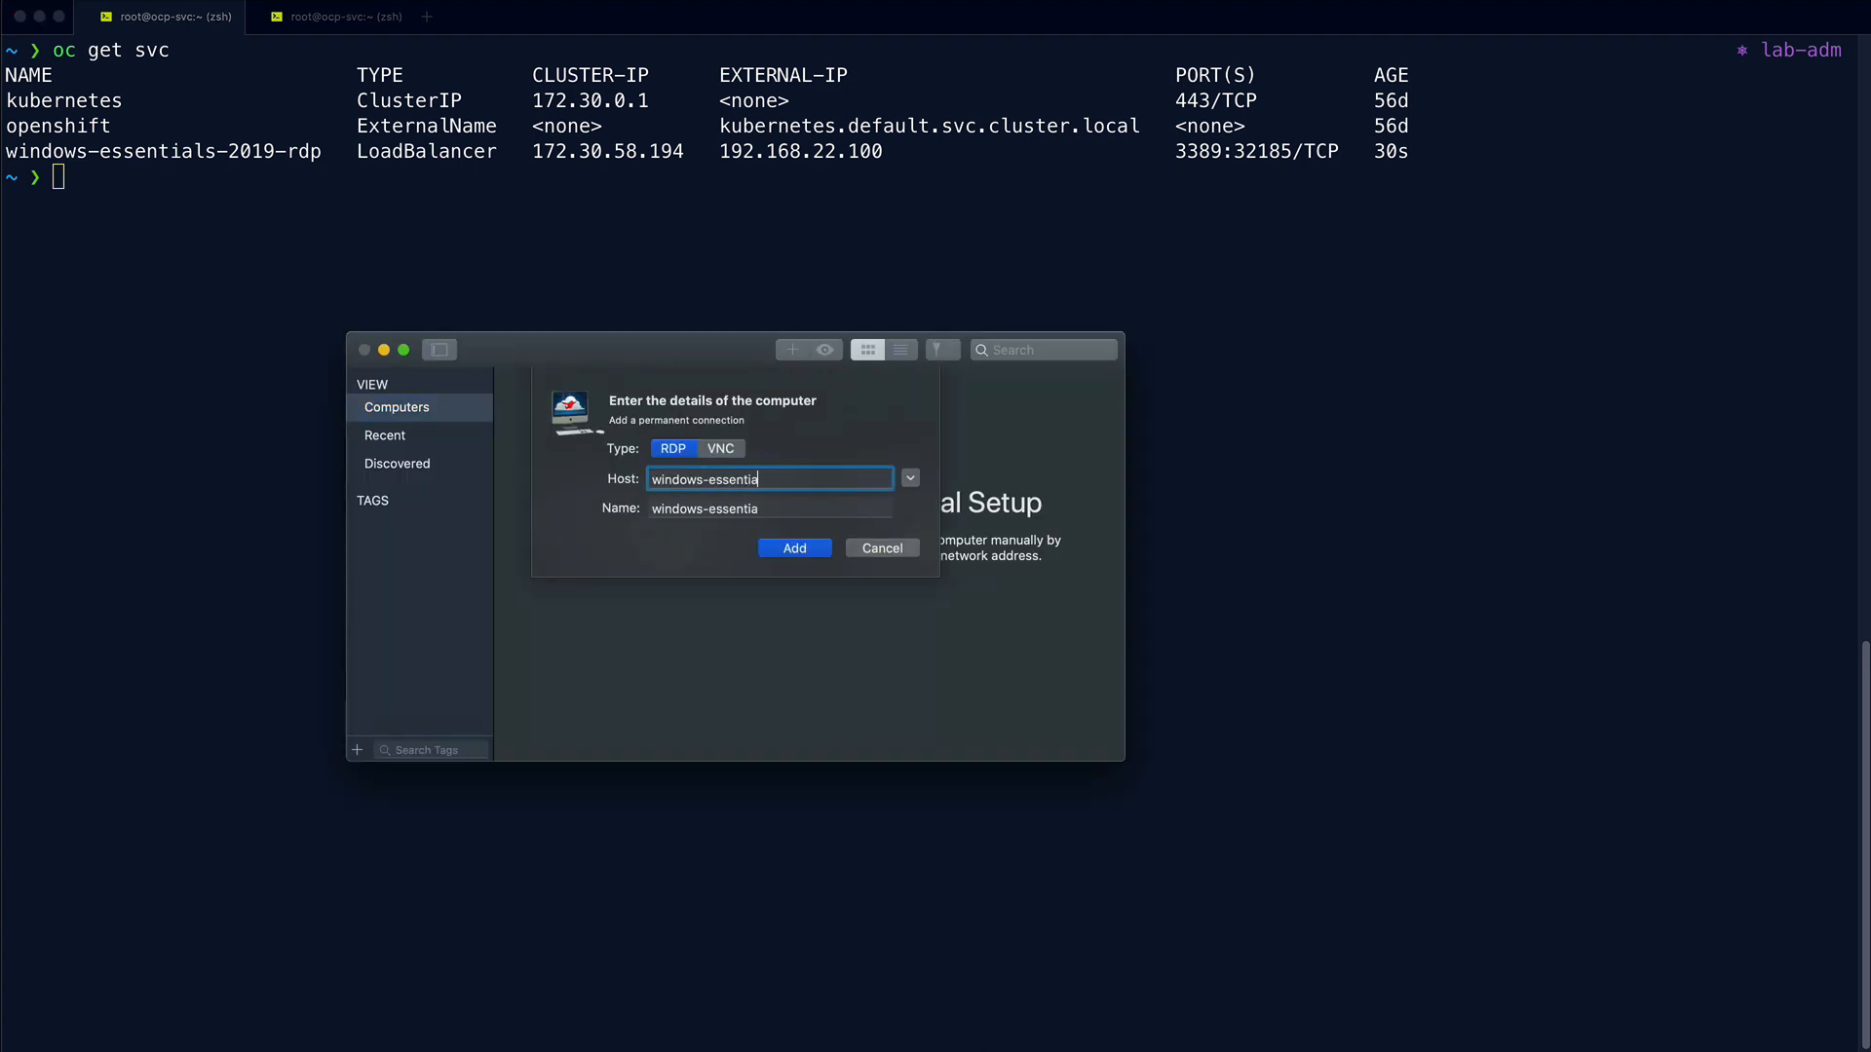
click(794, 548)
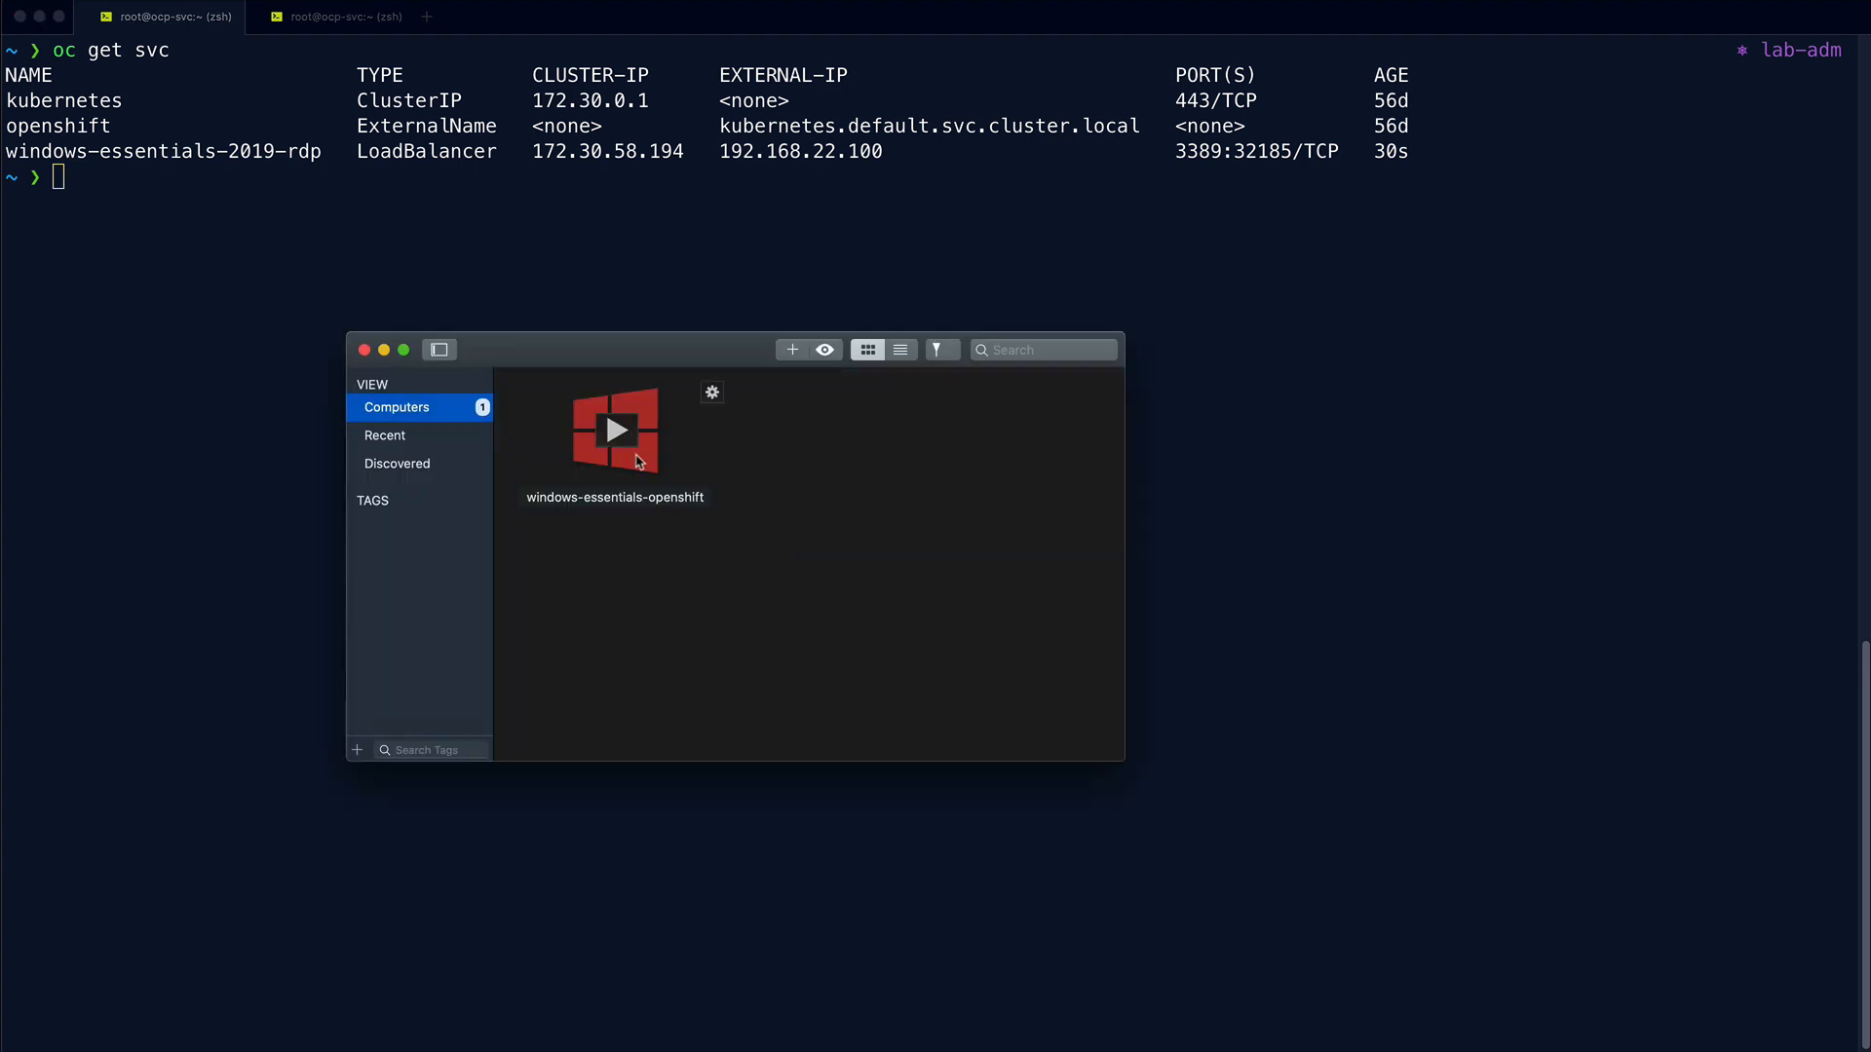
Step: Change the host address of the windows-essentials-openshift computer to 192.168.22.100:3389 and save it
click(711, 388)
drag(897, 495, 701, 484)
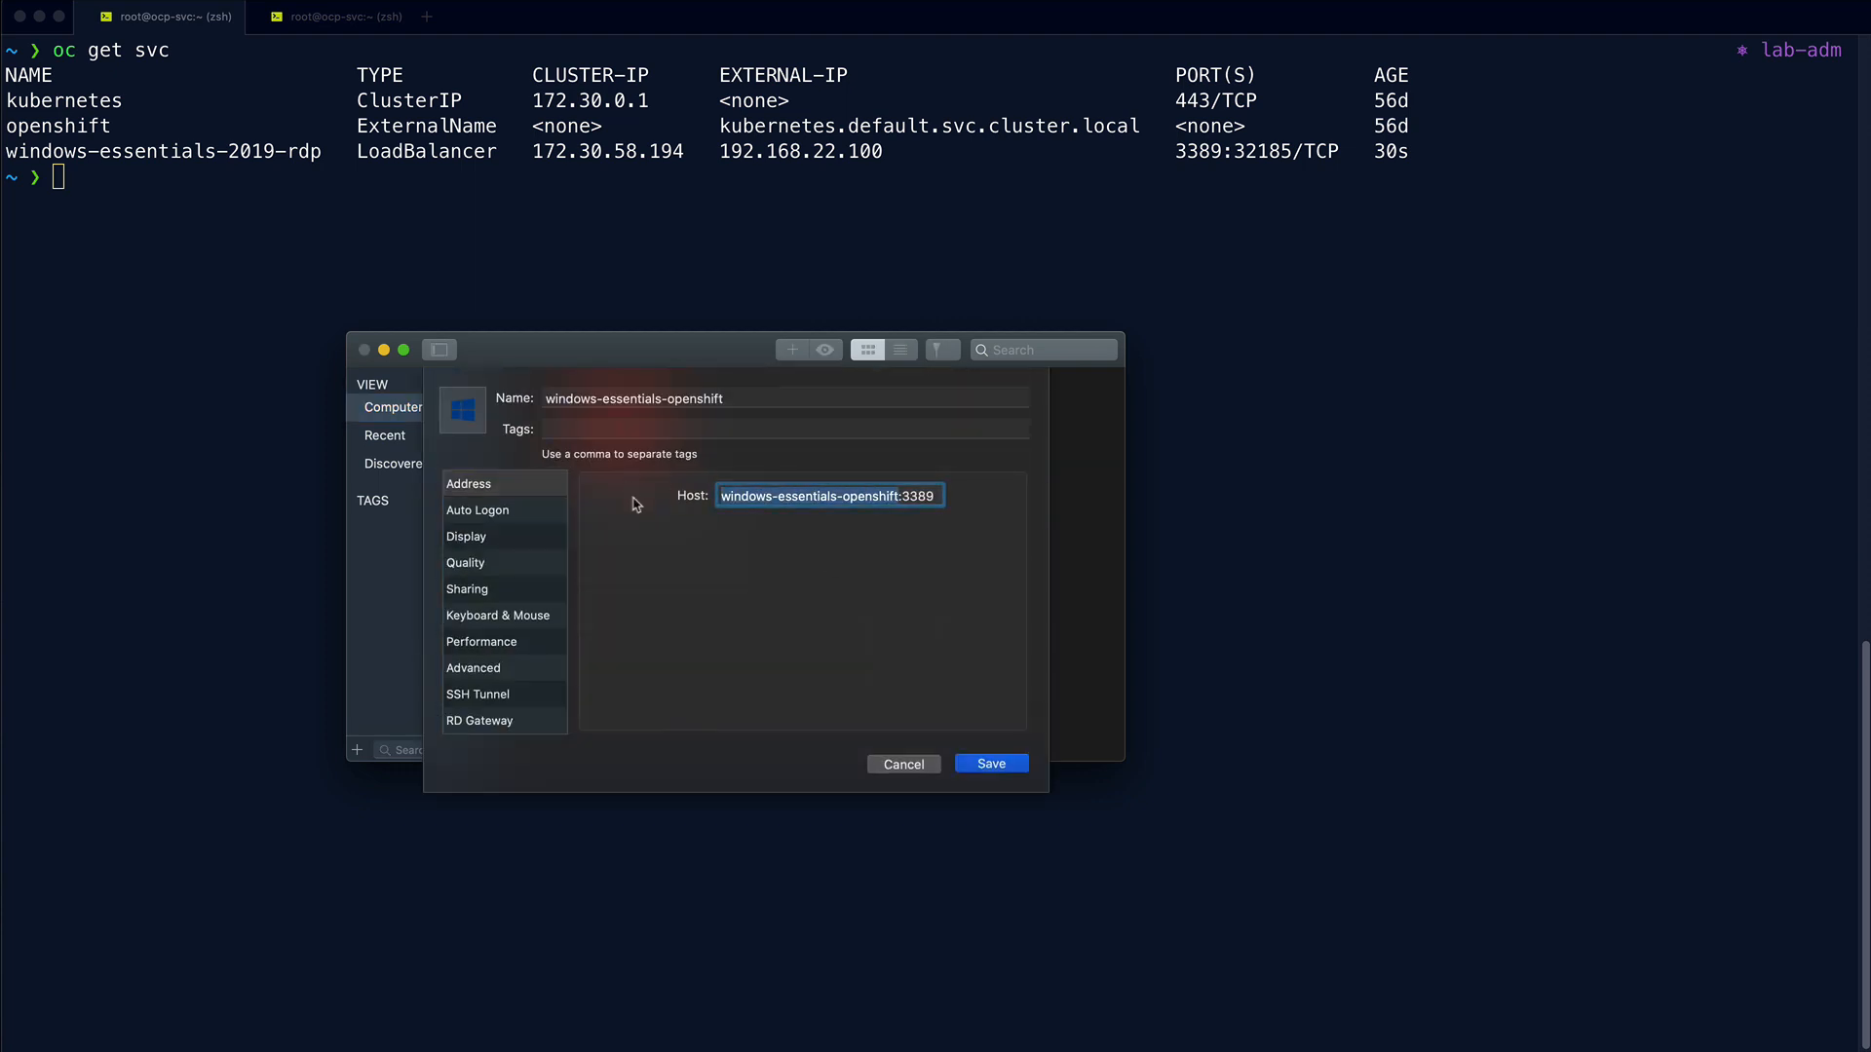
drag(719, 151, 883, 151)
key(super+Tab)
key(super+v)
text(:3389)
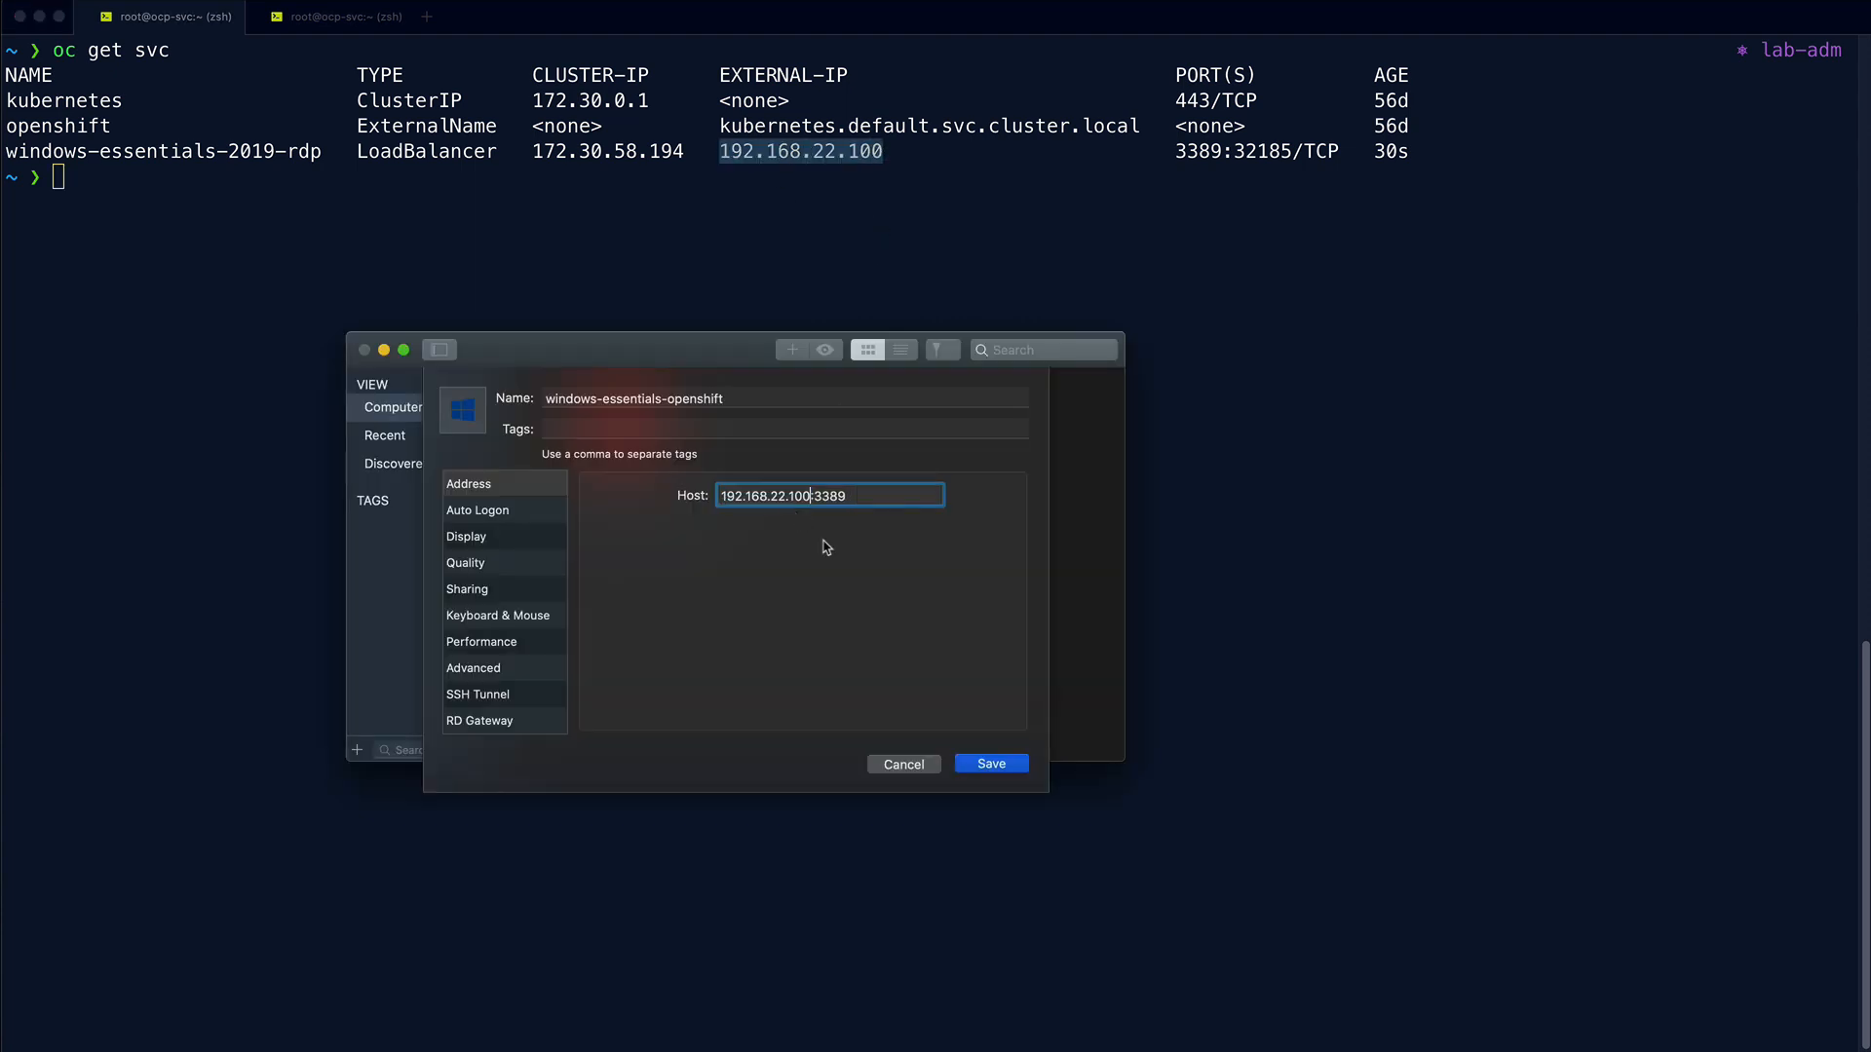
click(987, 768)
Step: Connect to windows-essentials-openshift and log in as Administrator with the account password
click(622, 438)
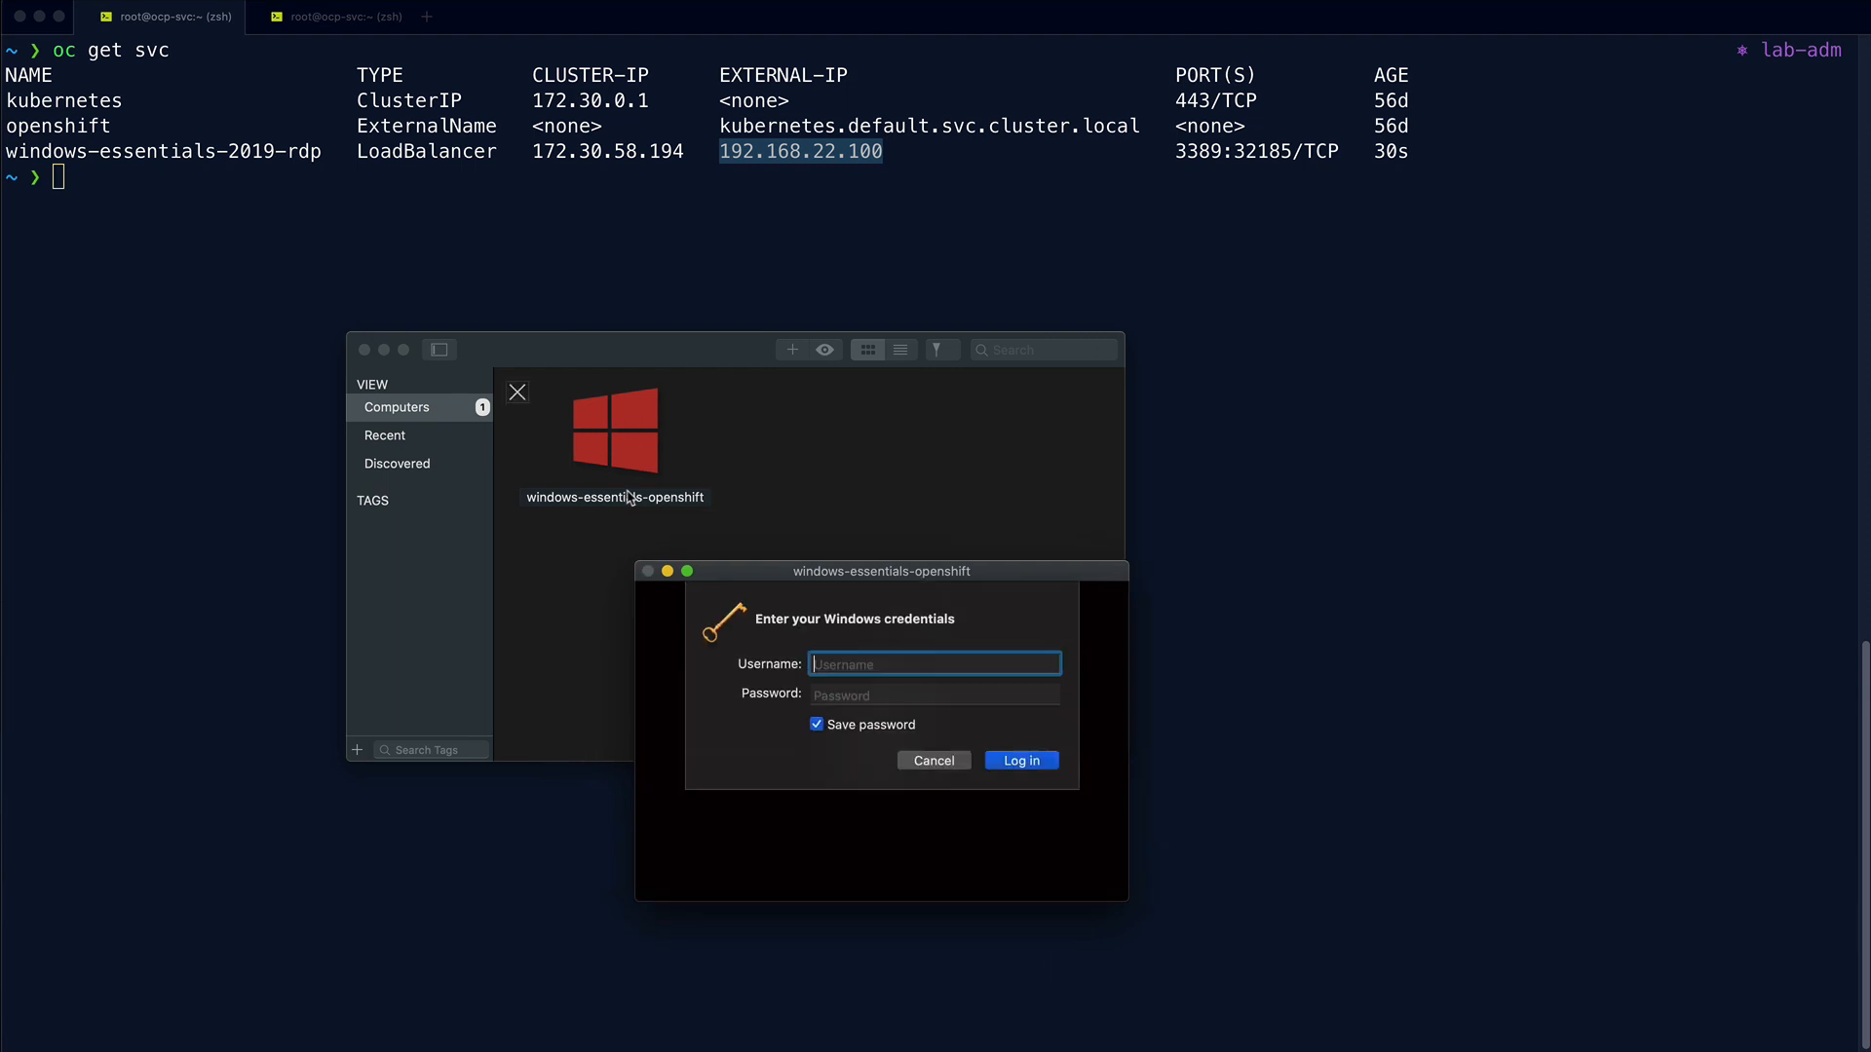
text(Administrator)
key(Tab)
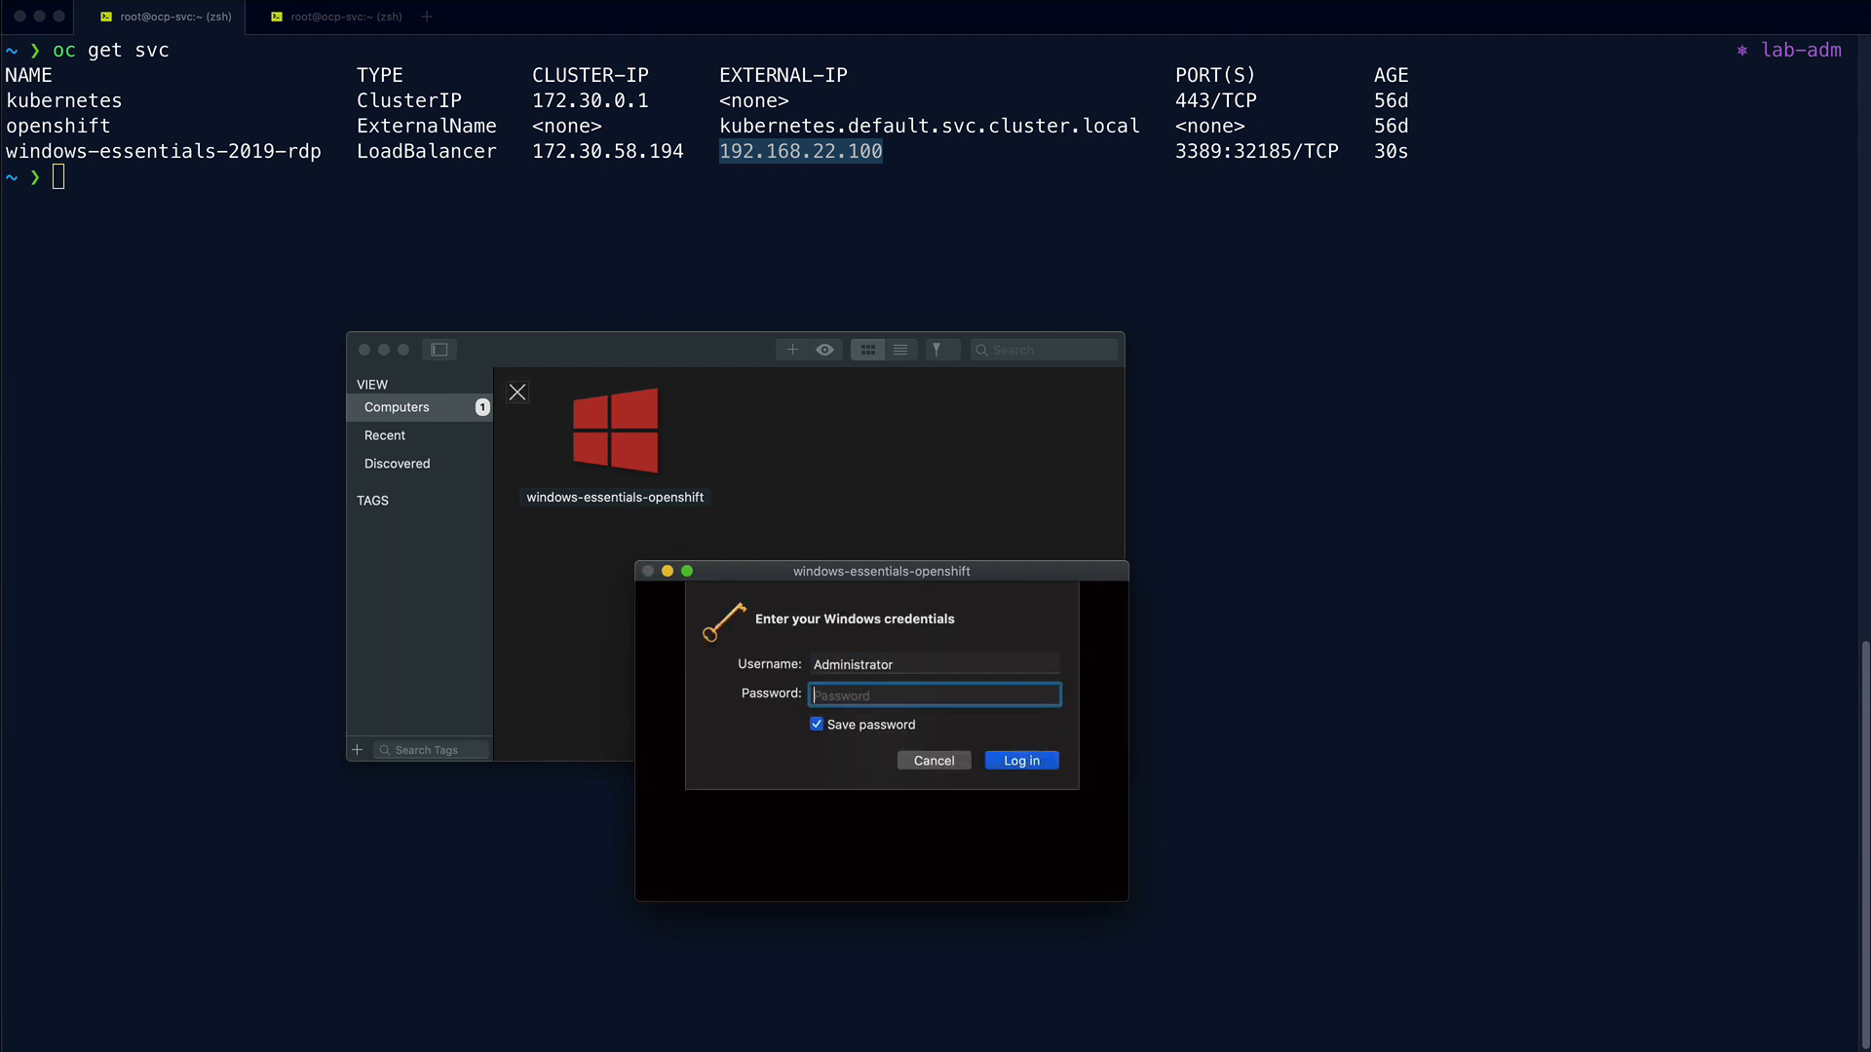
text(•••••••••)
click(1022, 762)
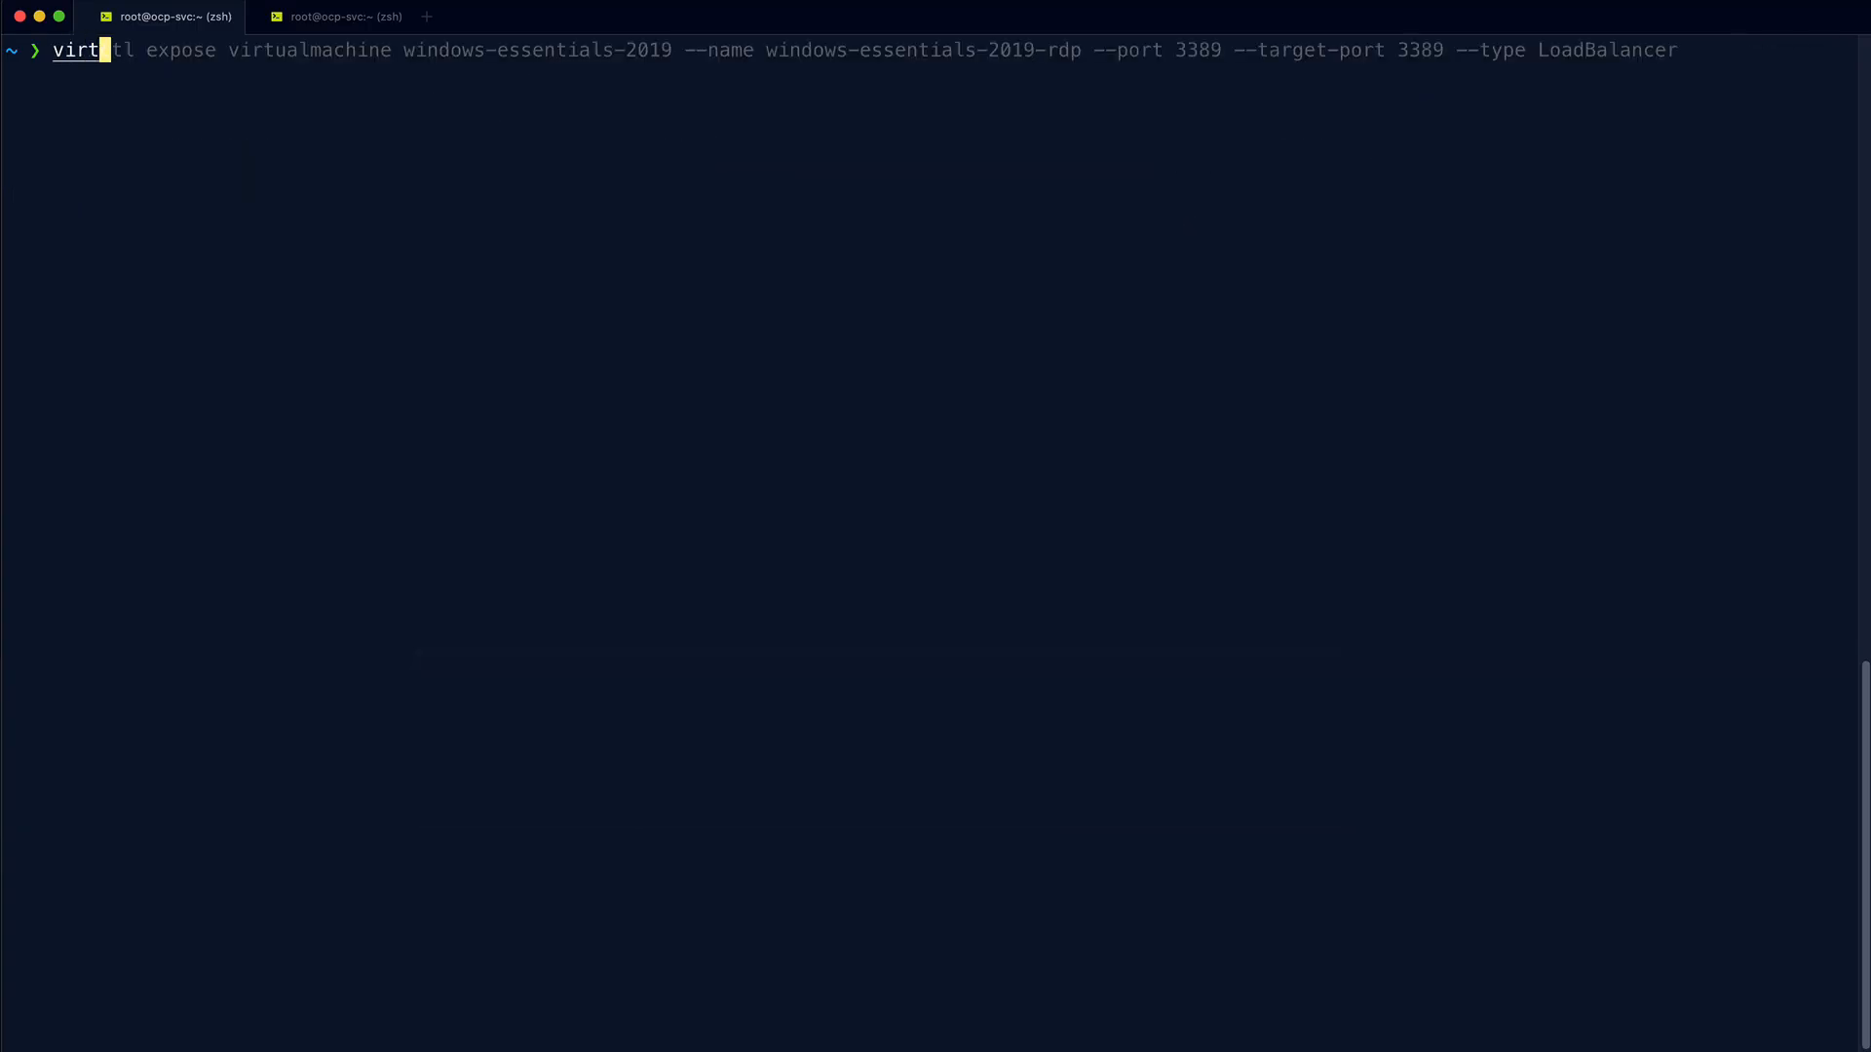
Step: Switch to the terminal, list the available virtctl commands and highlight the image-upload command
text(ctl)
key(Return)
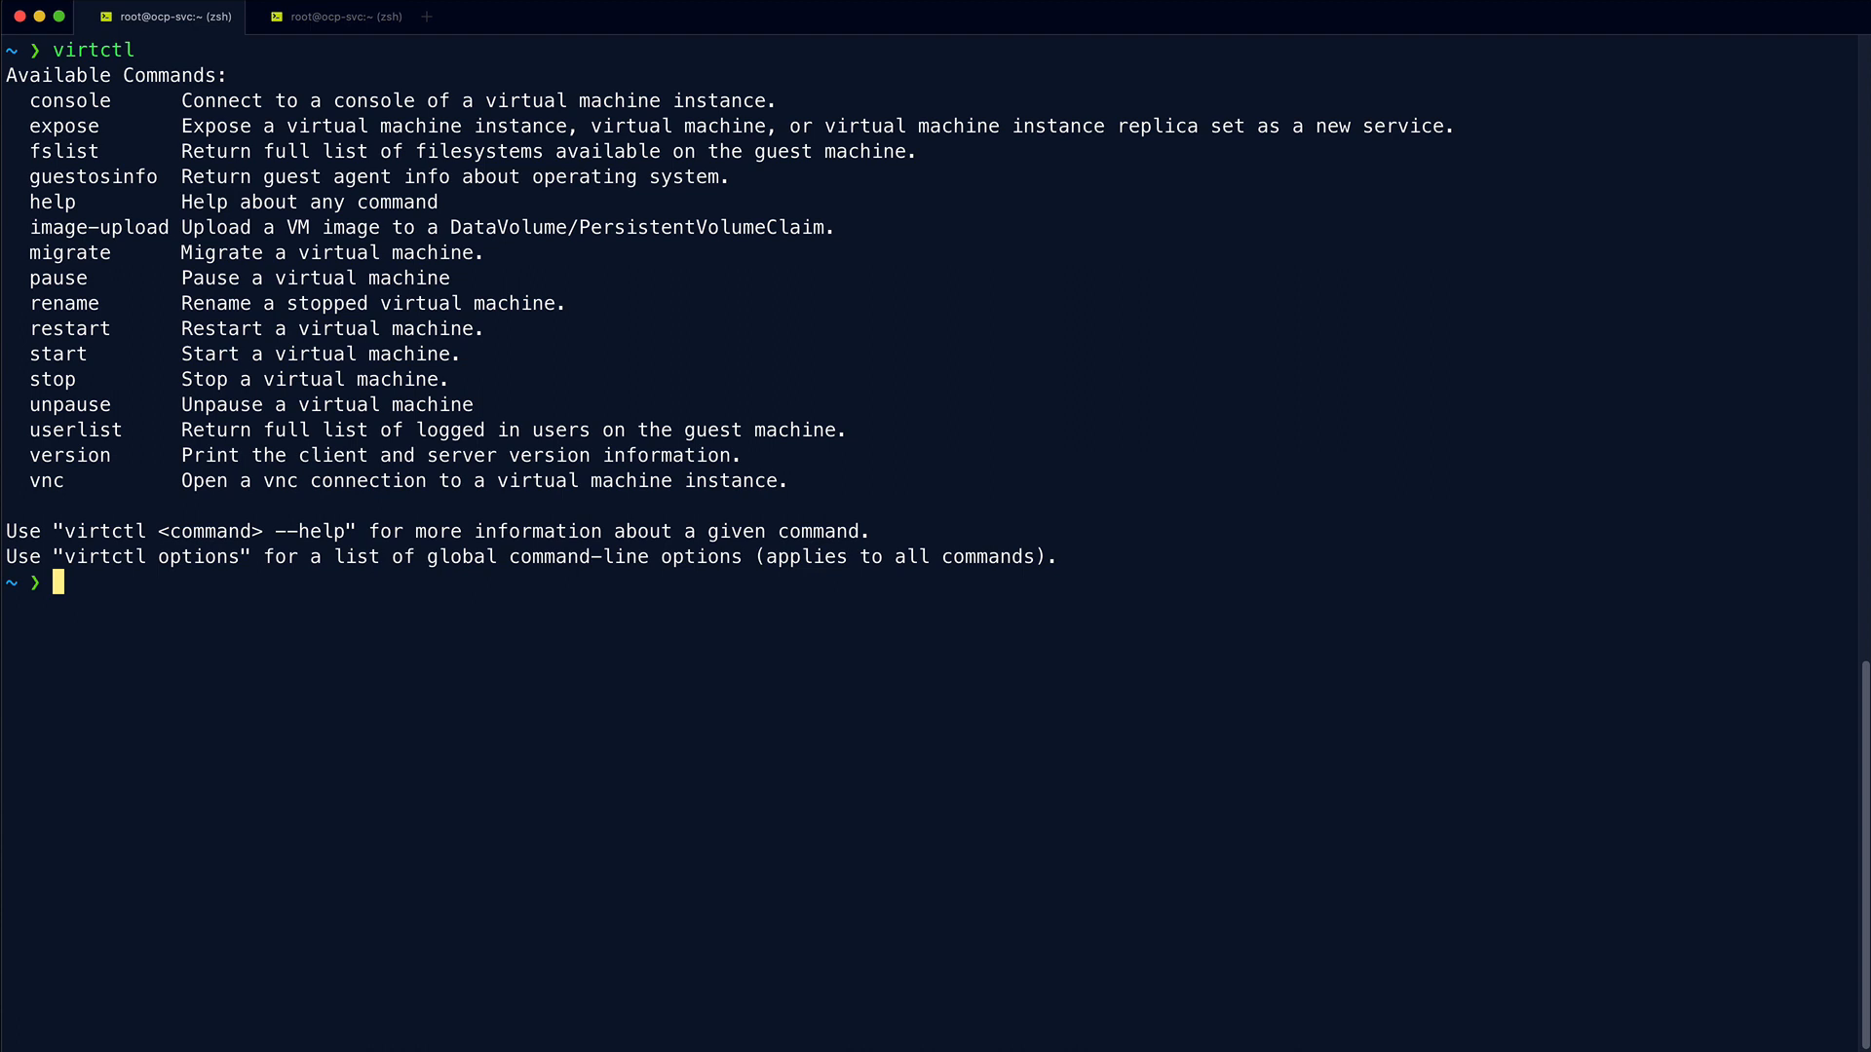
double_click(56, 229)
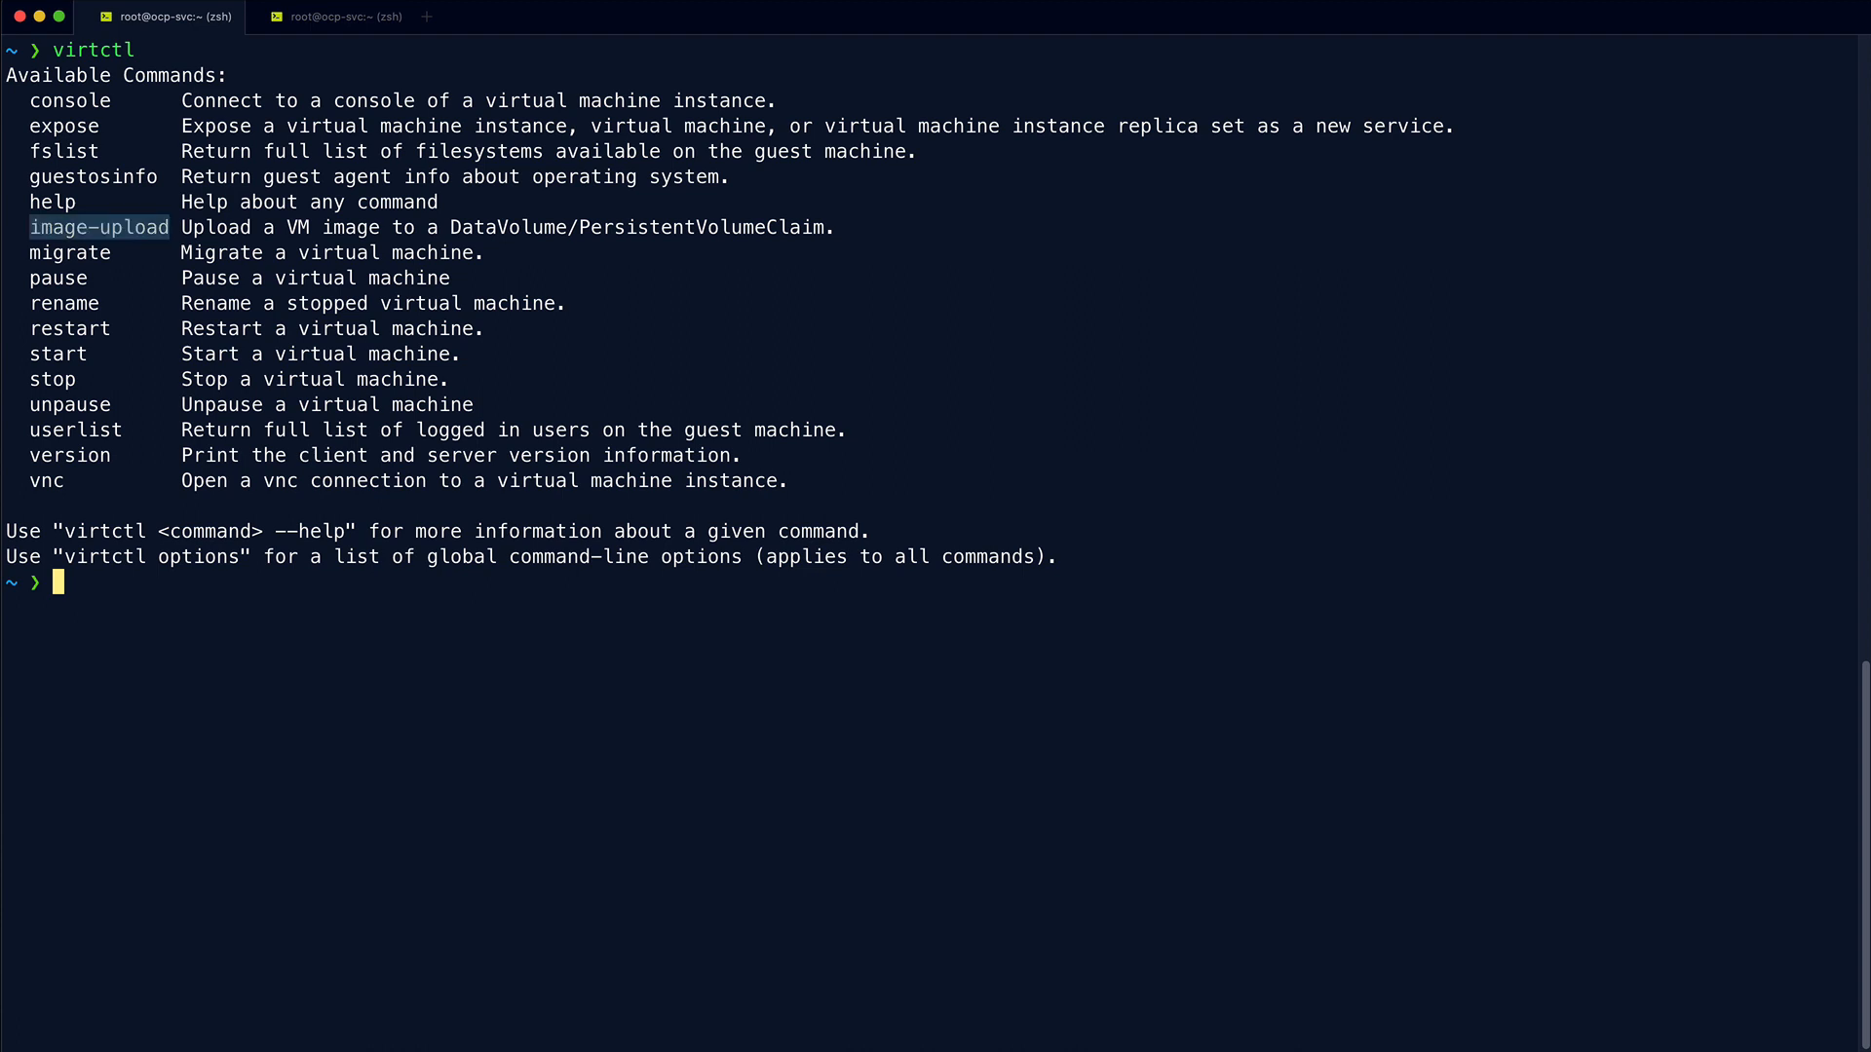